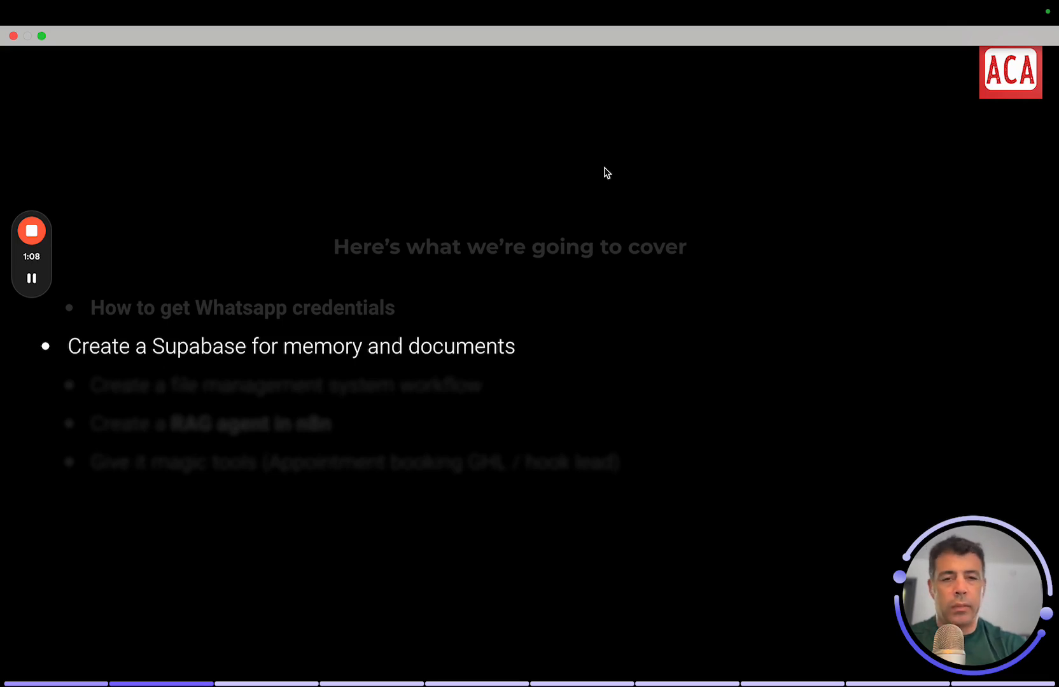
key("Right")
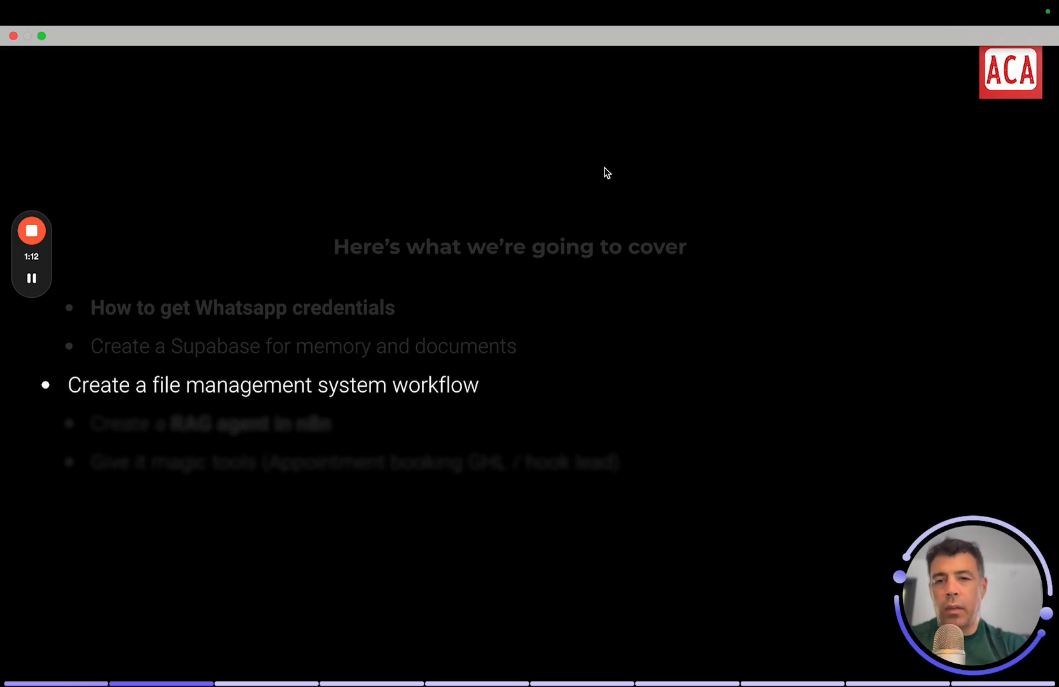
key("Right")
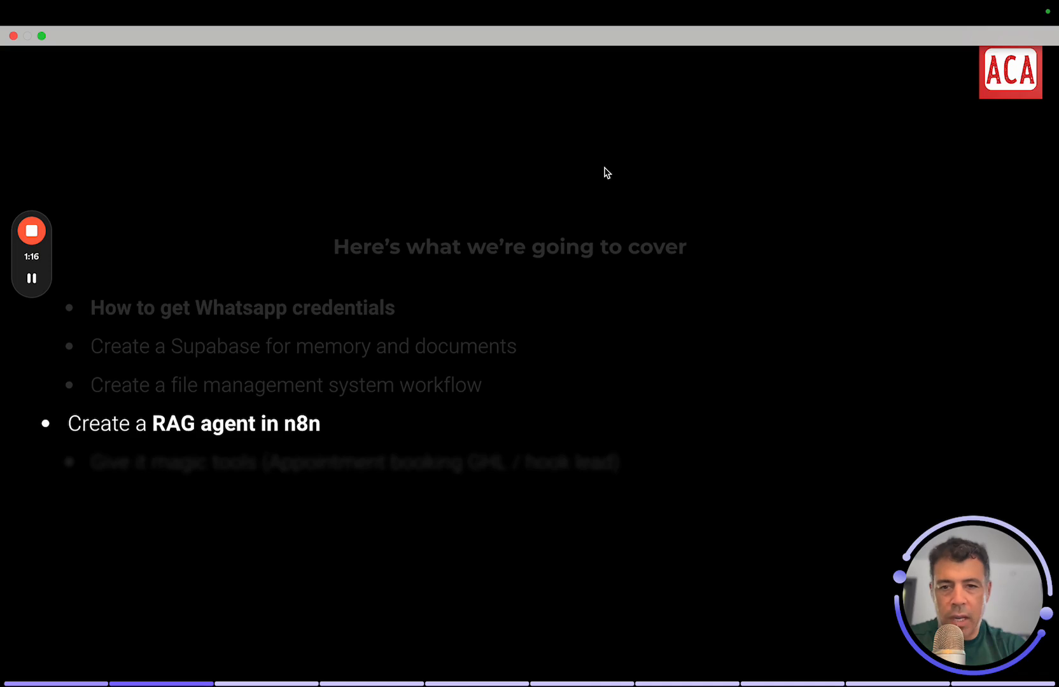
key("Right")
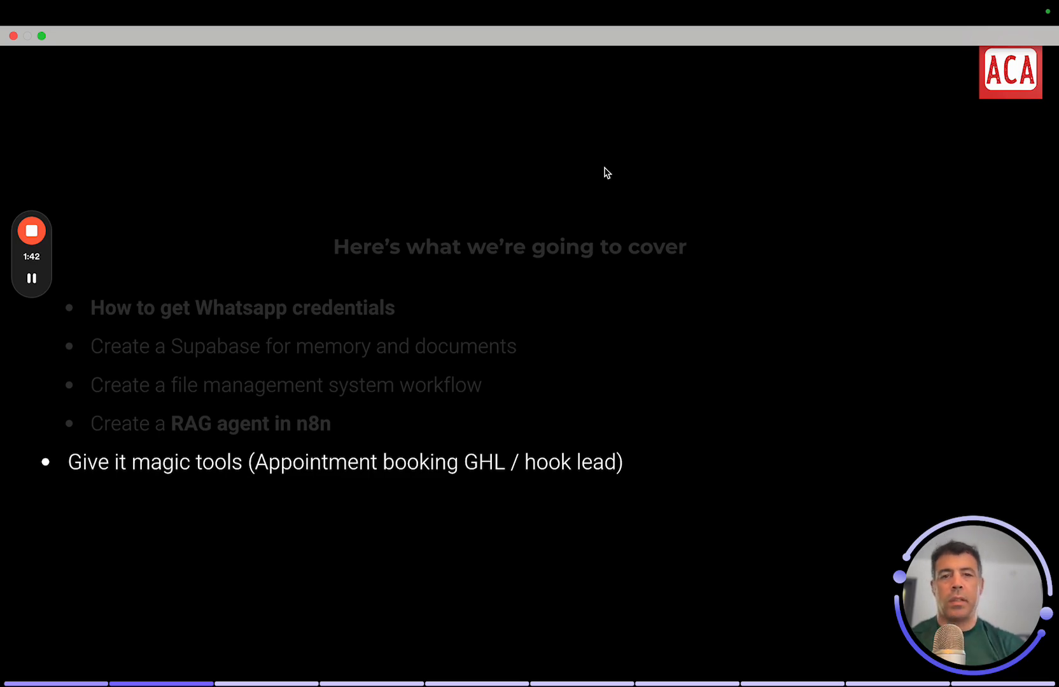
Step: Switch to the Whatsapp Support RAG chatbot workflow in n8n and widen the browser window to fill the screen
key("ctrl+Left")
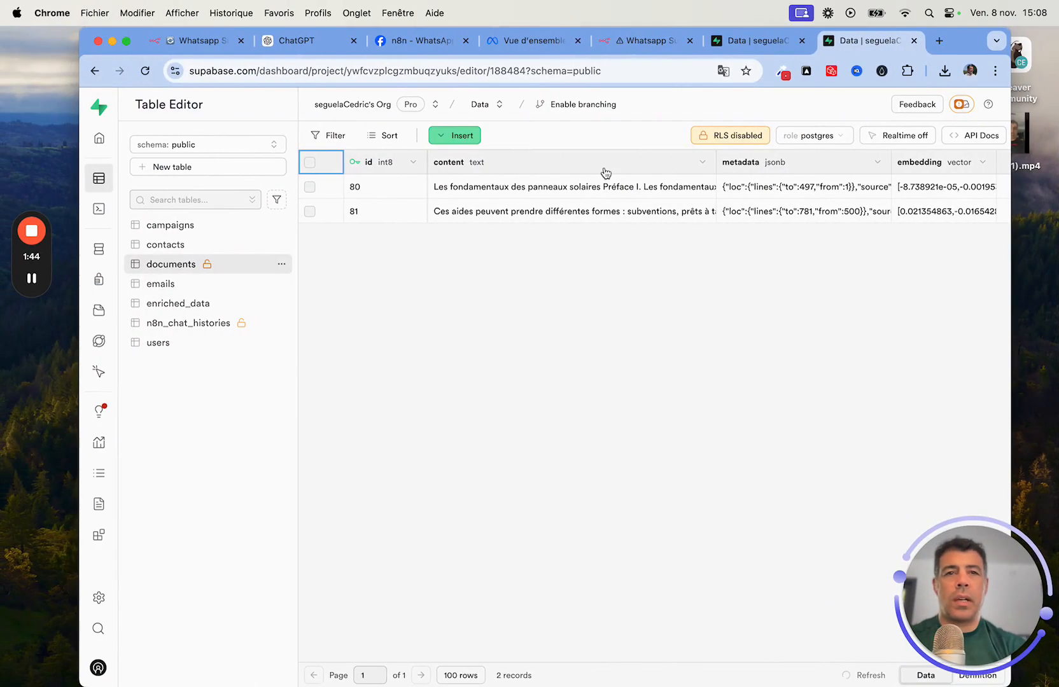
left_click_drag(951, 49, 907, 48)
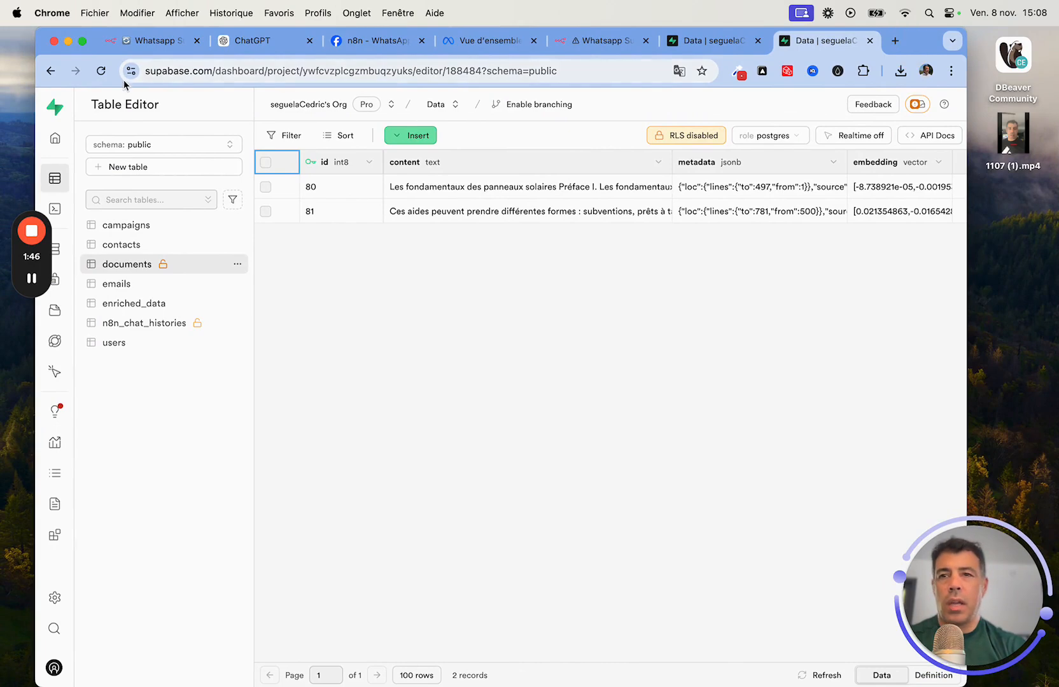
left_click(147, 44)
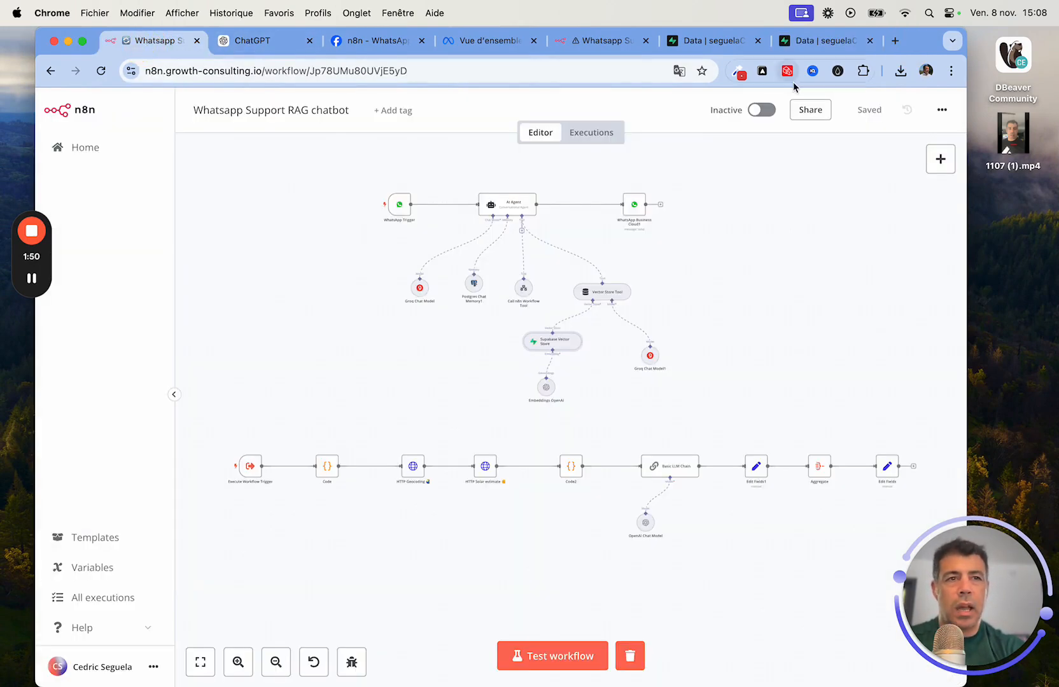
left_click_drag(968, 54, 1056, 55)
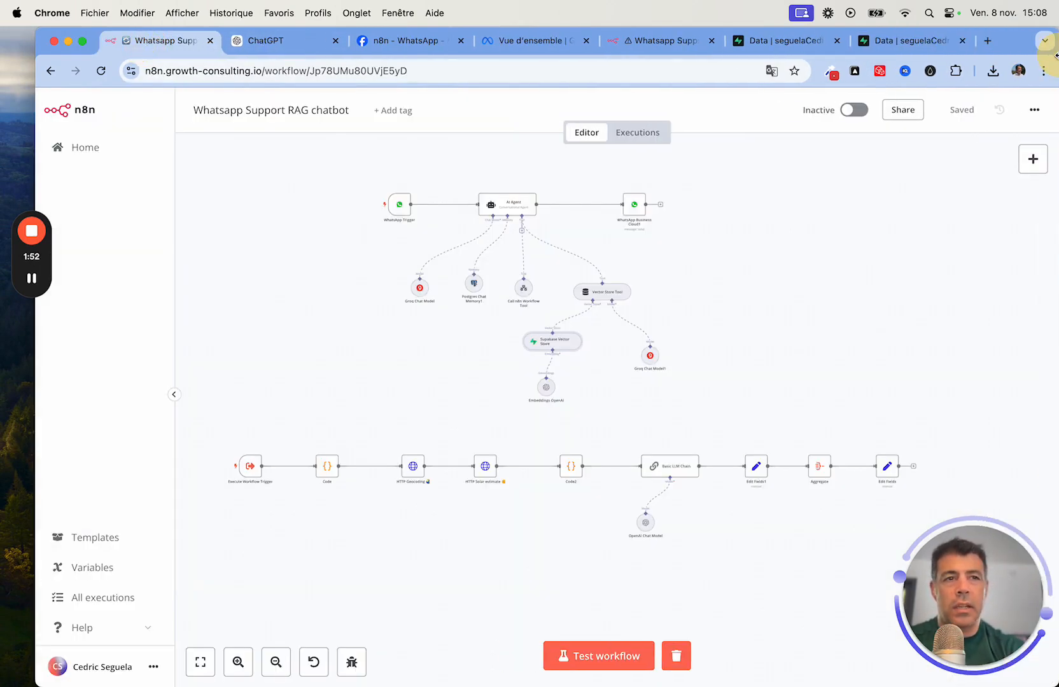
left_click_drag(24, 54, 0, 55)
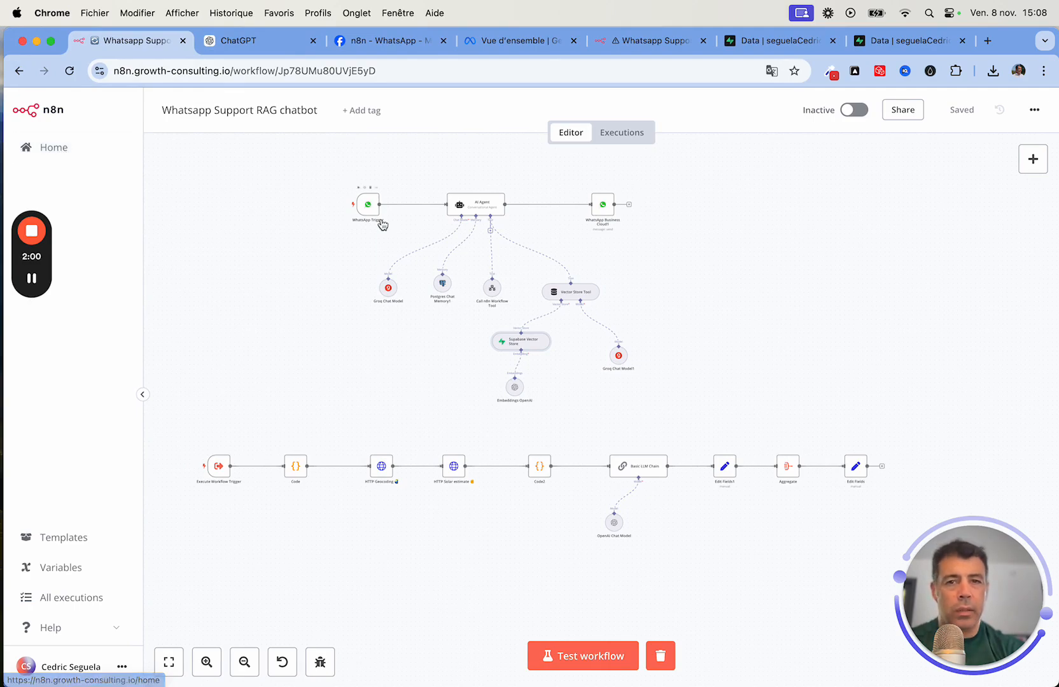
Step: Search the nodes for "what", review the actions and triggers of WhatsApp Business Cloud, and close the node list without adding one
scroll(296, 266, "up", 5)
scroll(297, 266, "down", 5)
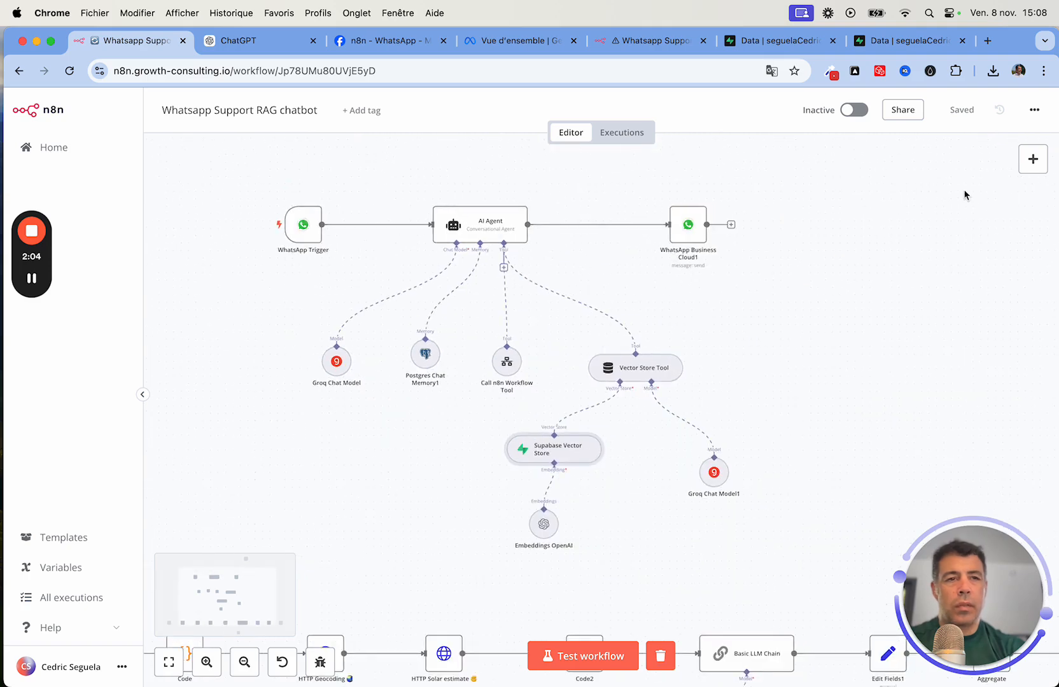
left_click(1032, 160)
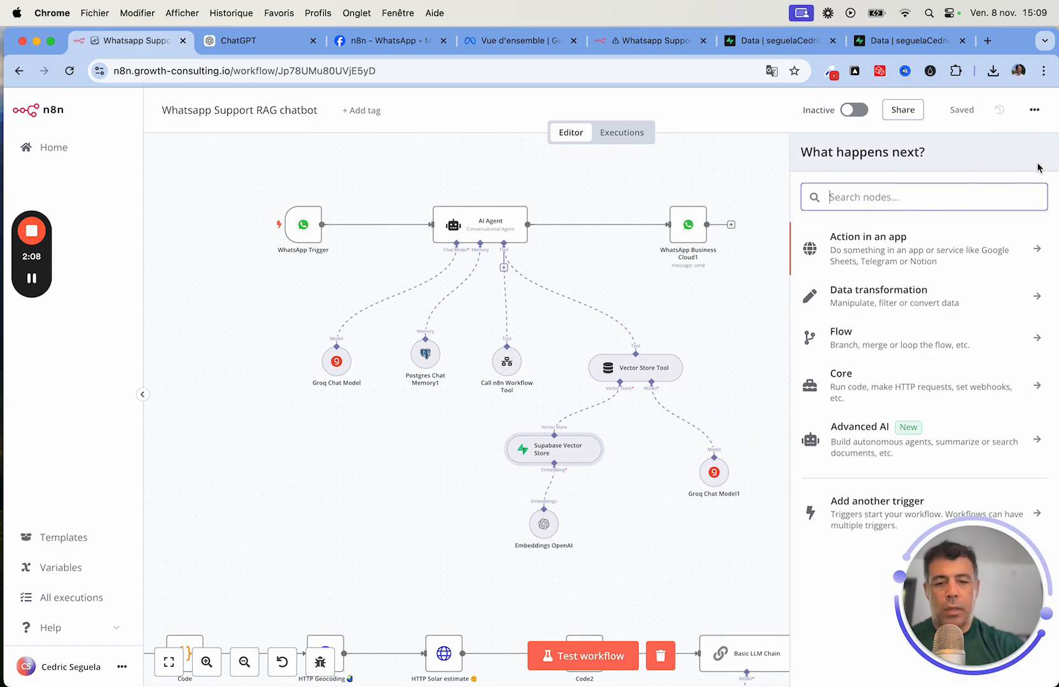
type("what")
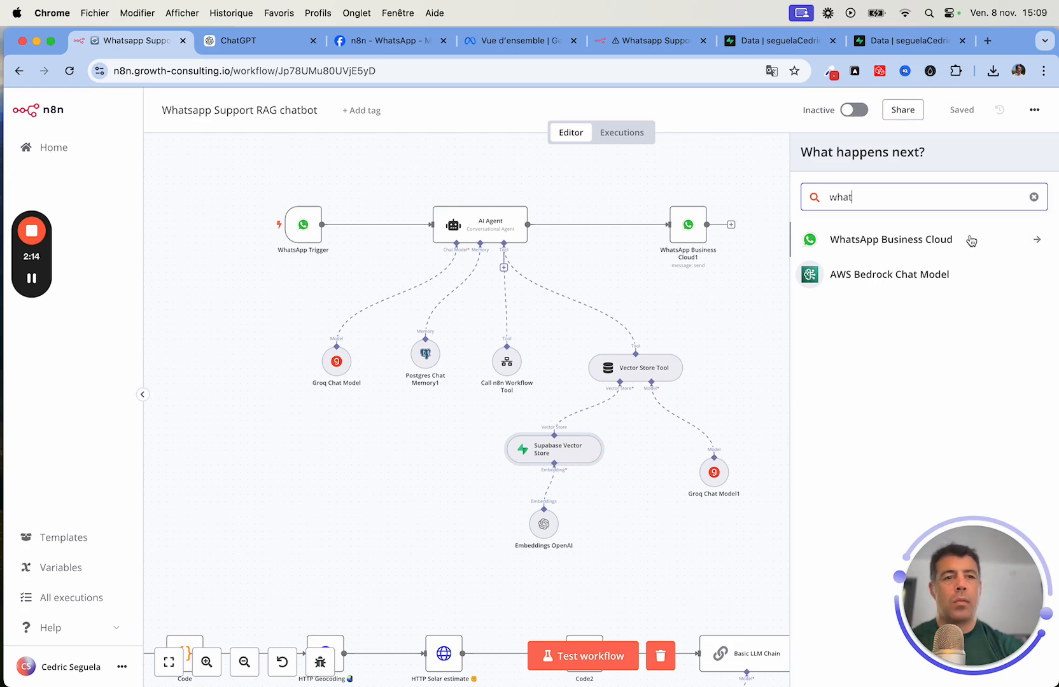
left_click(971, 240)
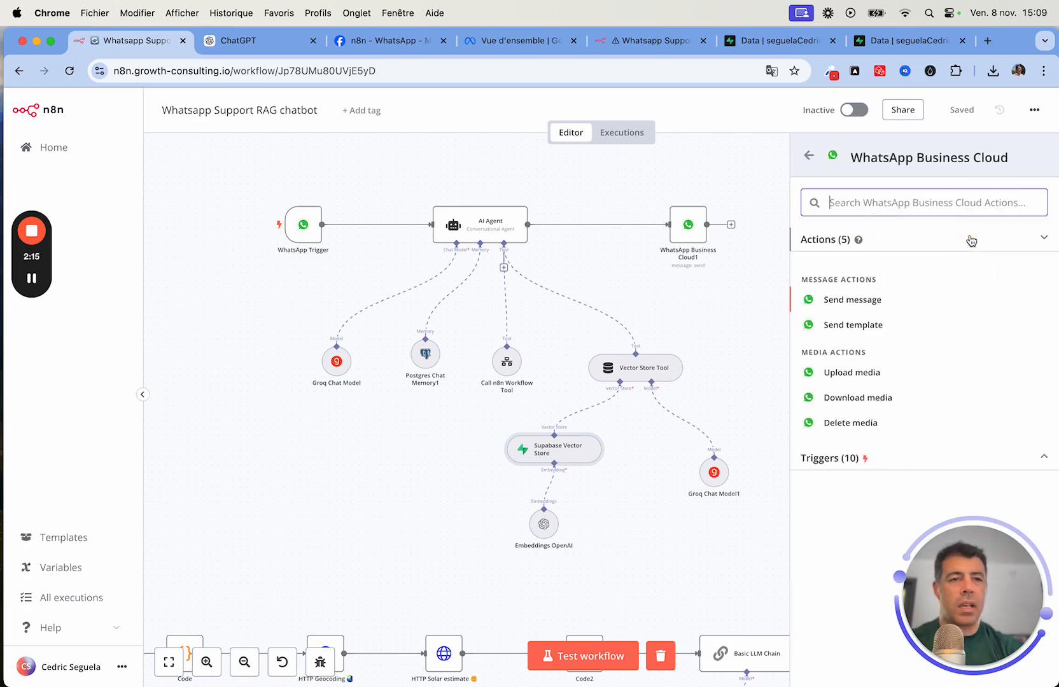
left_click(857, 460)
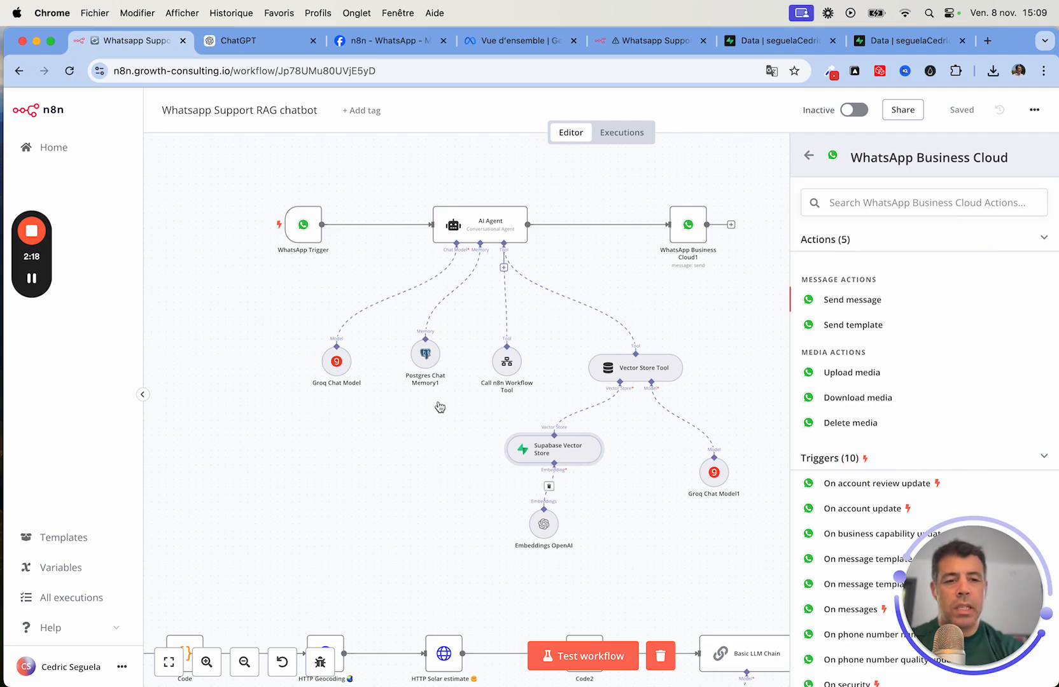
left_click(254, 285)
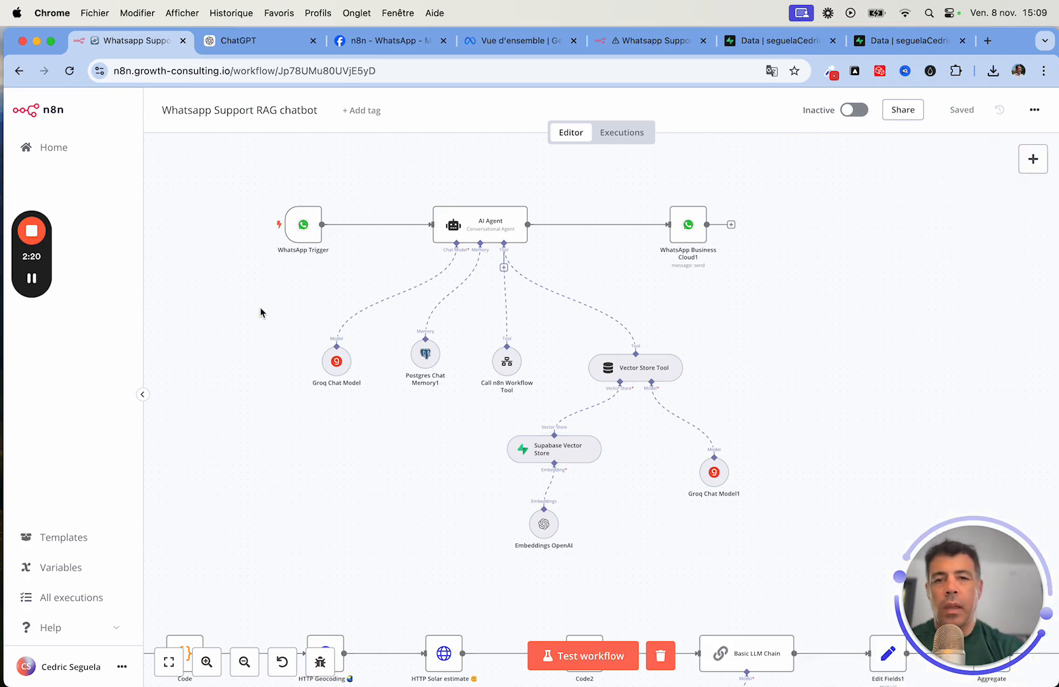
Step: Open the WhatsApp OAuth account credential used by the WhatsApp Trigger node
scroll(260, 306, "up", 5)
scroll(259, 307, "up", 3)
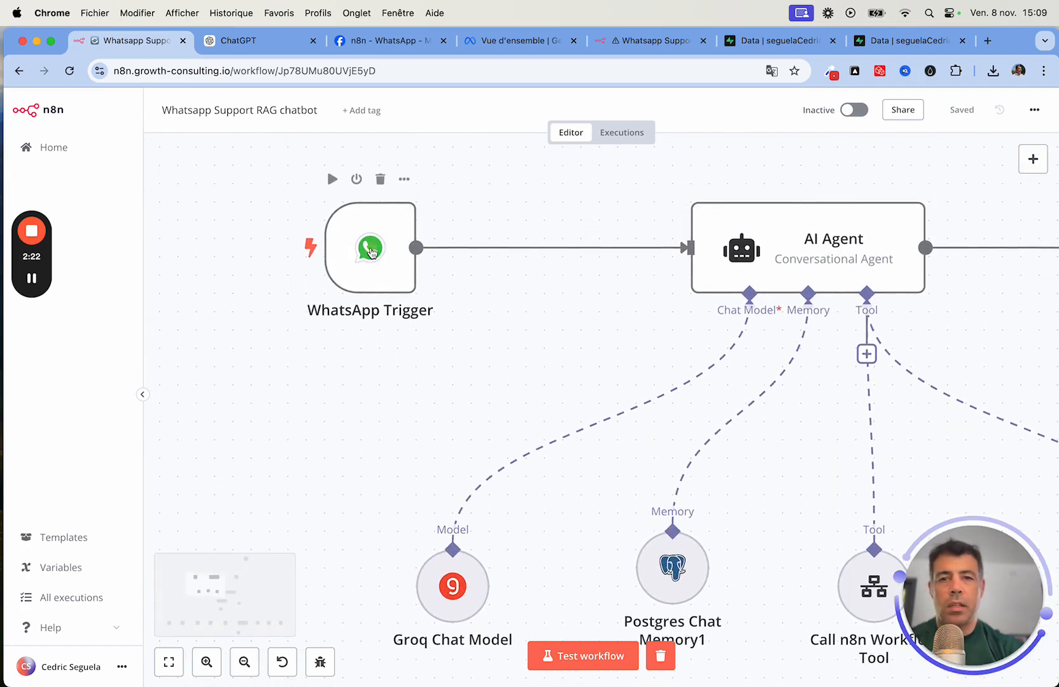
double_click(370, 246)
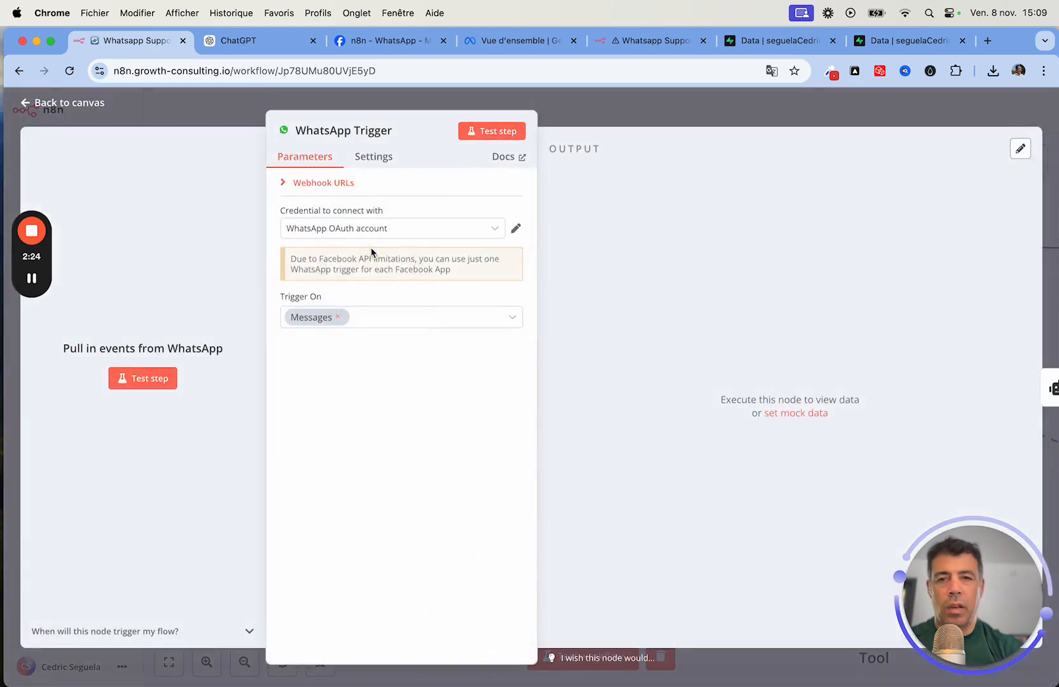
left_click(516, 231)
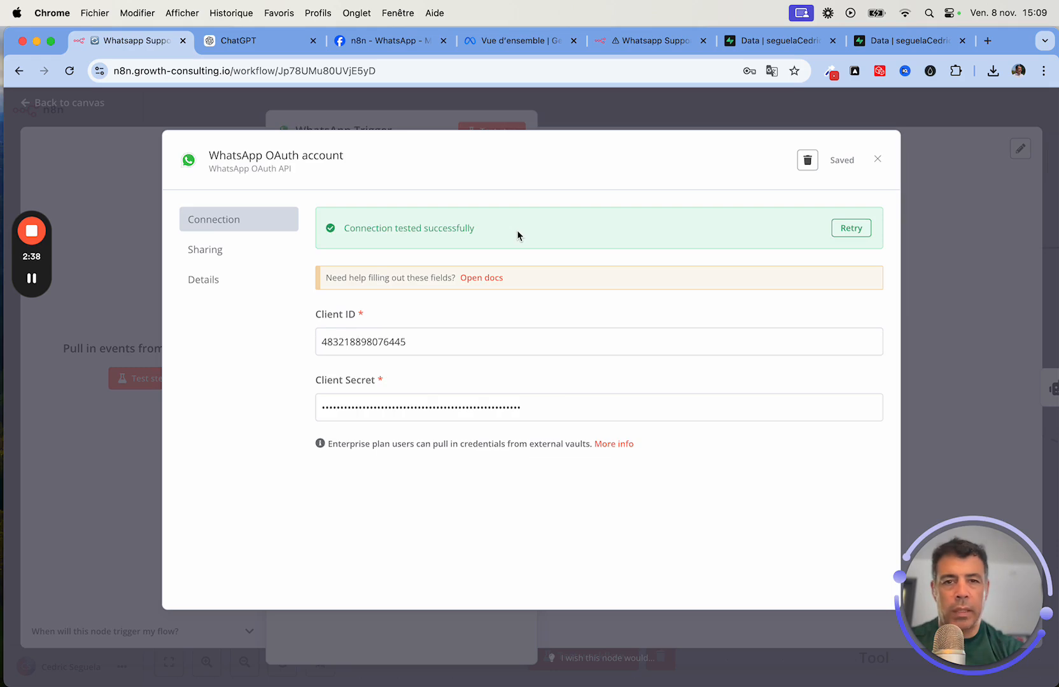
Step: Open the n8n documentation on WhatsApp Business Cloud credentials and read down to the instructions for using an API key
left_click(481, 278)
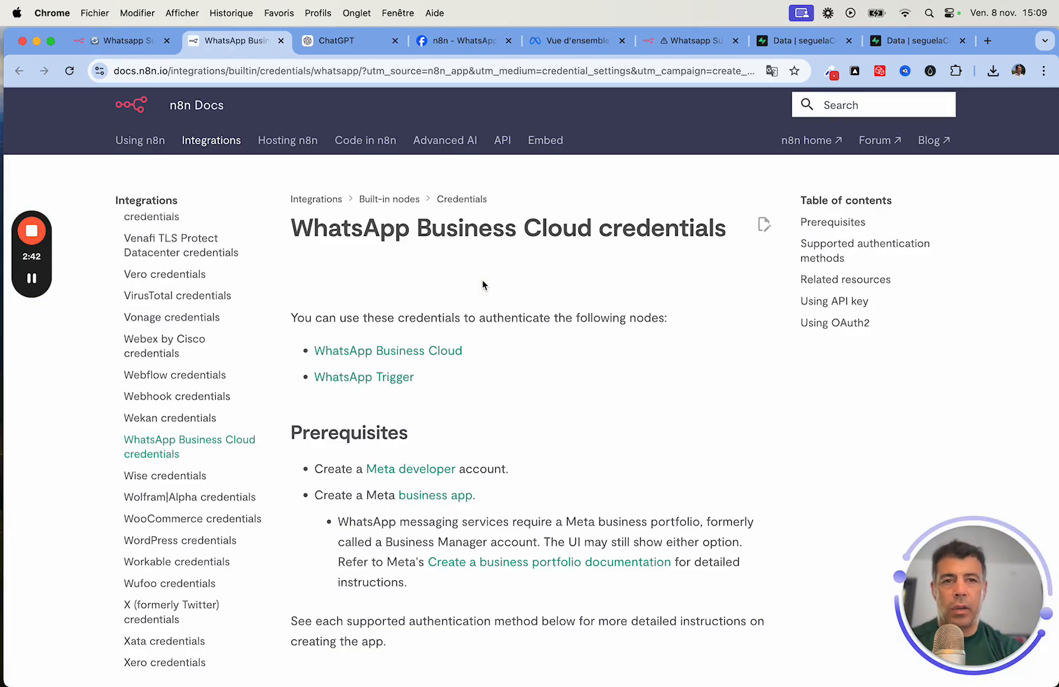
scroll(482, 285, "down", 6)
scroll(482, 279, "down", 5)
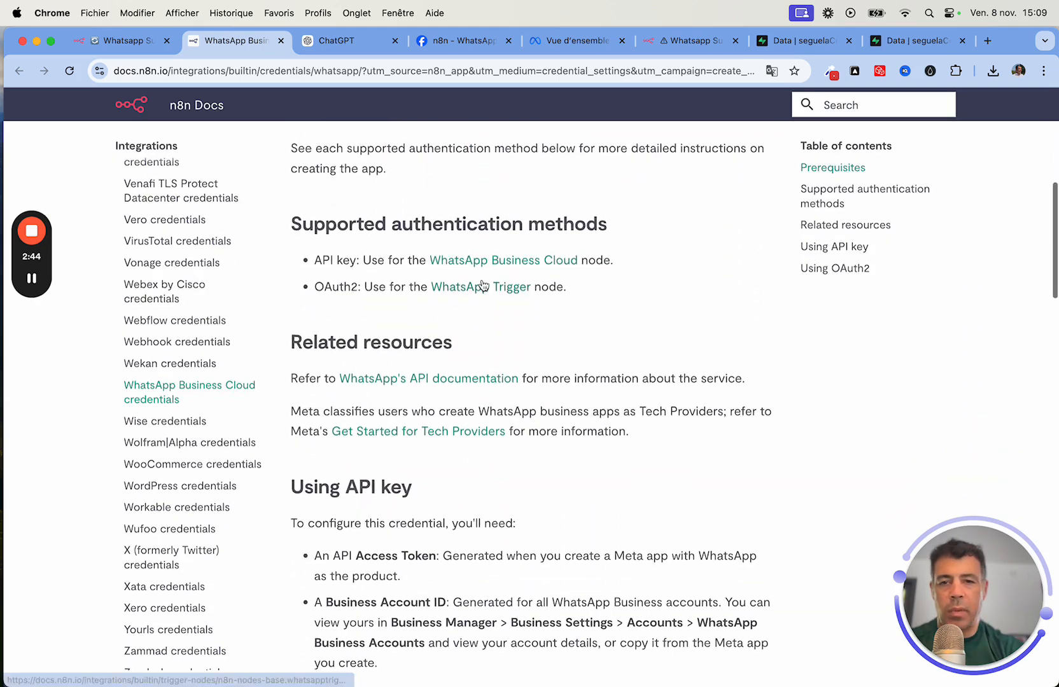
scroll(482, 284, "down", 2)
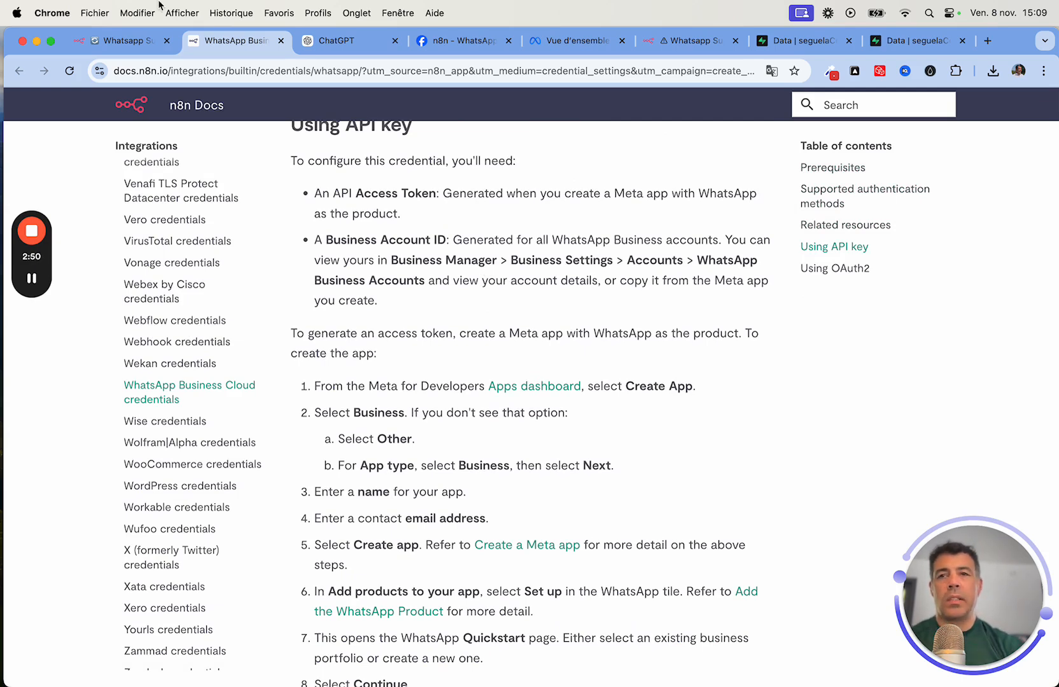
Step: Return to the n8n workflow, examine the Client ID and Client Secret fields of the WhatsApp Trigger's credential, and go back to the canvas
left_click(124, 42)
left_click(108, 195)
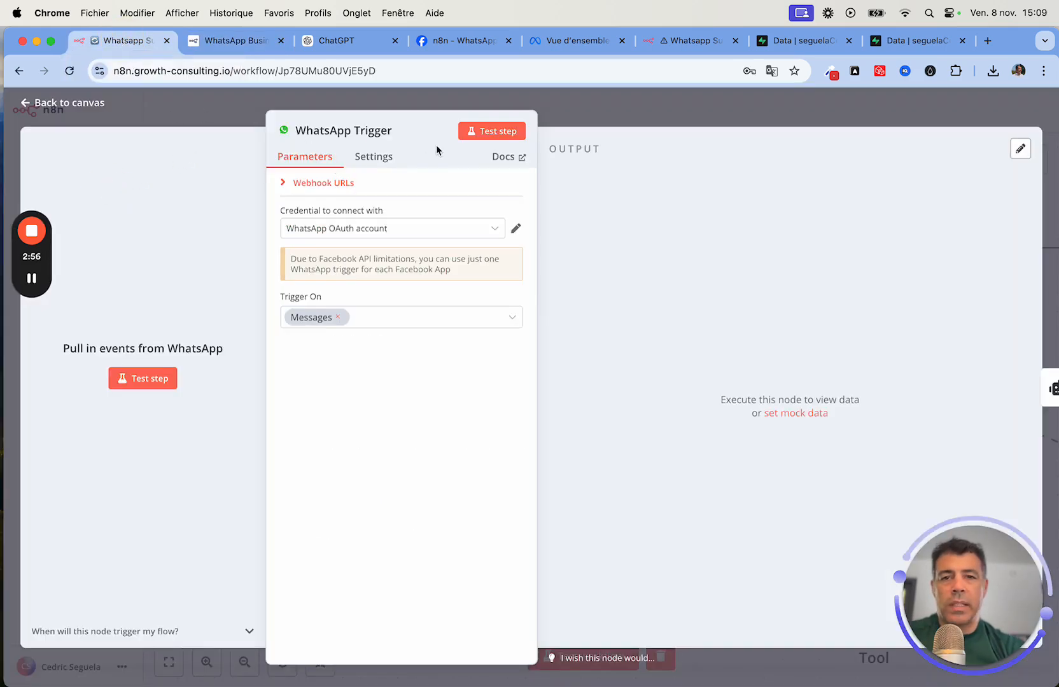
left_click(516, 230)
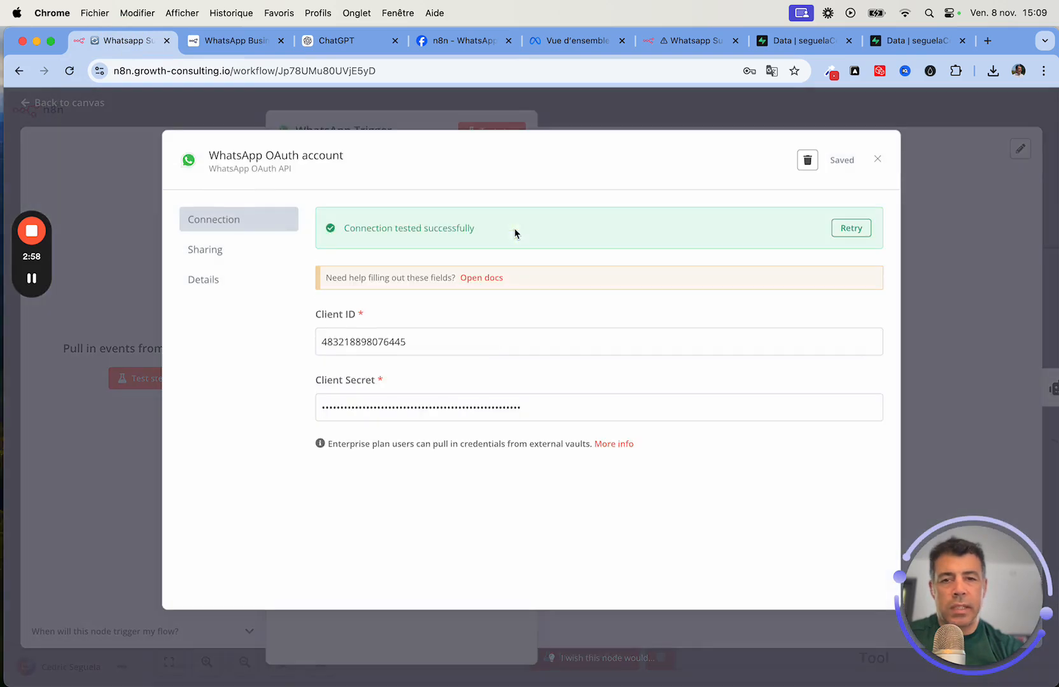
left_click_drag(312, 318, 425, 317)
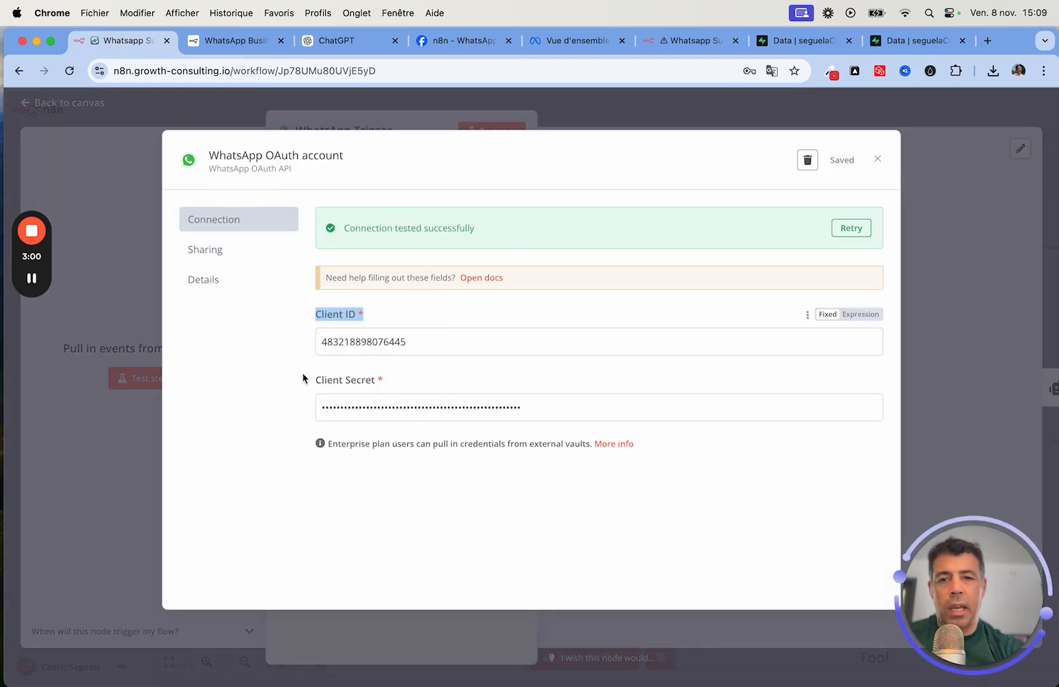
left_click_drag(305, 378, 418, 386)
left_click(418, 386)
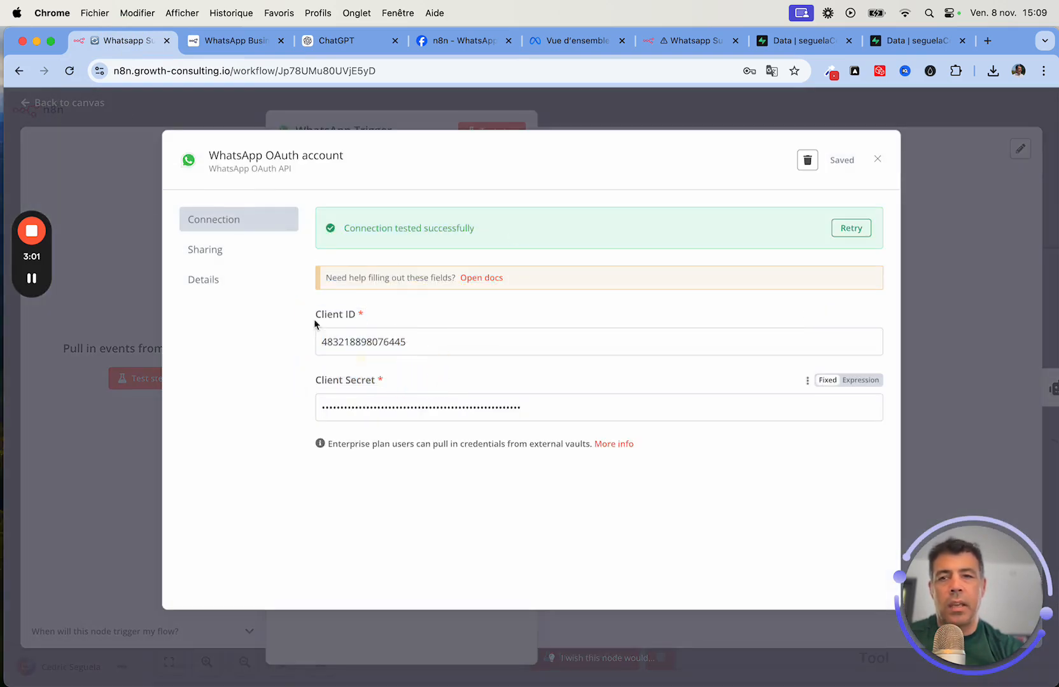
left_click(78, 107)
left_click(75, 111)
Step: Examine the Access Token and Business Account ID fields in the WhatsApp Business Cloud1 node's credential, then close the credential
scroll(806, 203, "right", 5)
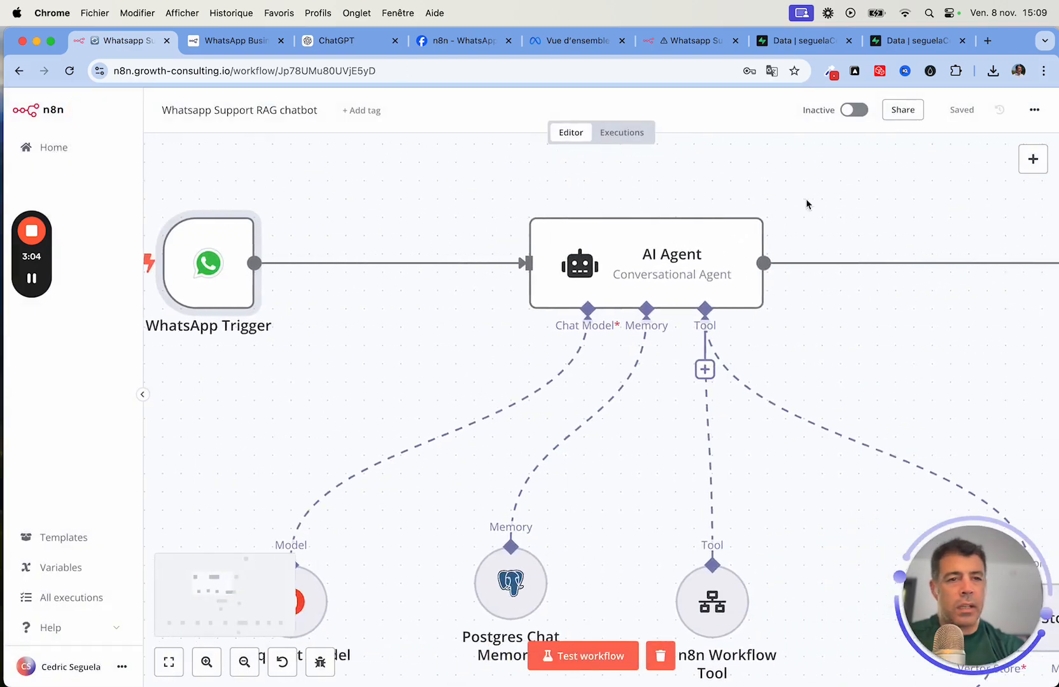
scroll(764, 268, "right", 3)
scroll(758, 276, "down", 2)
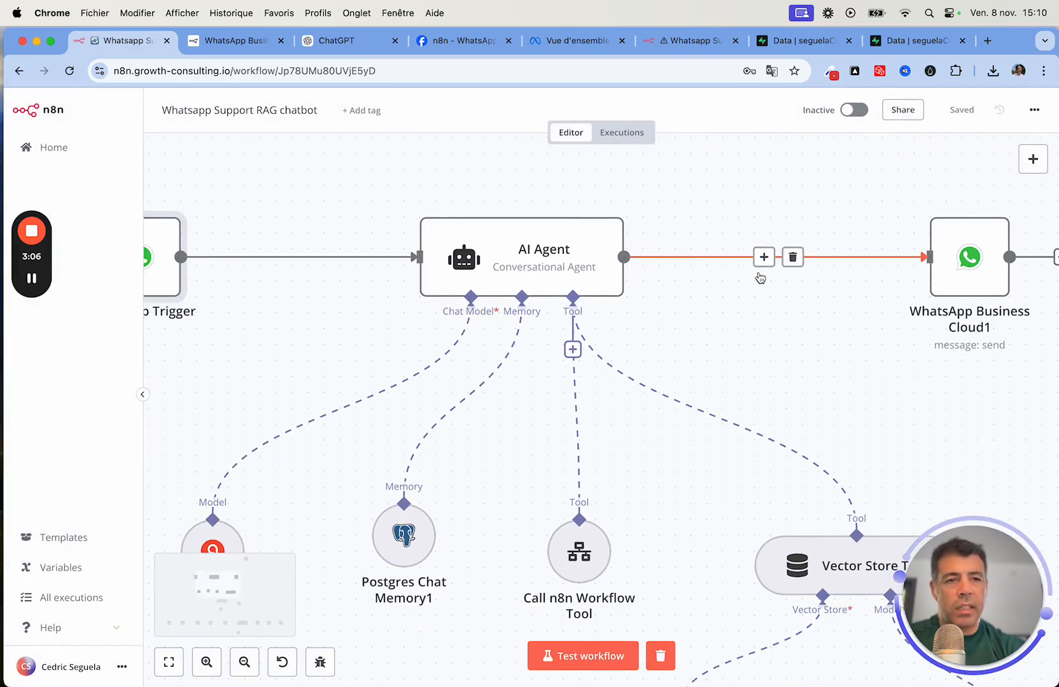
double_click(944, 257)
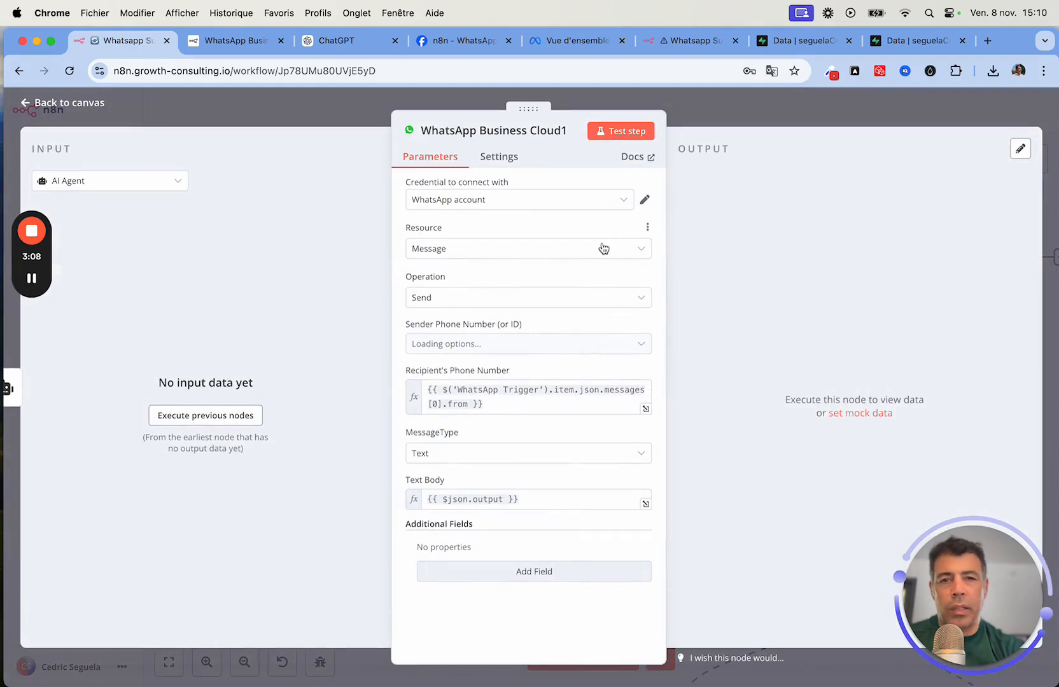
left_click(644, 201)
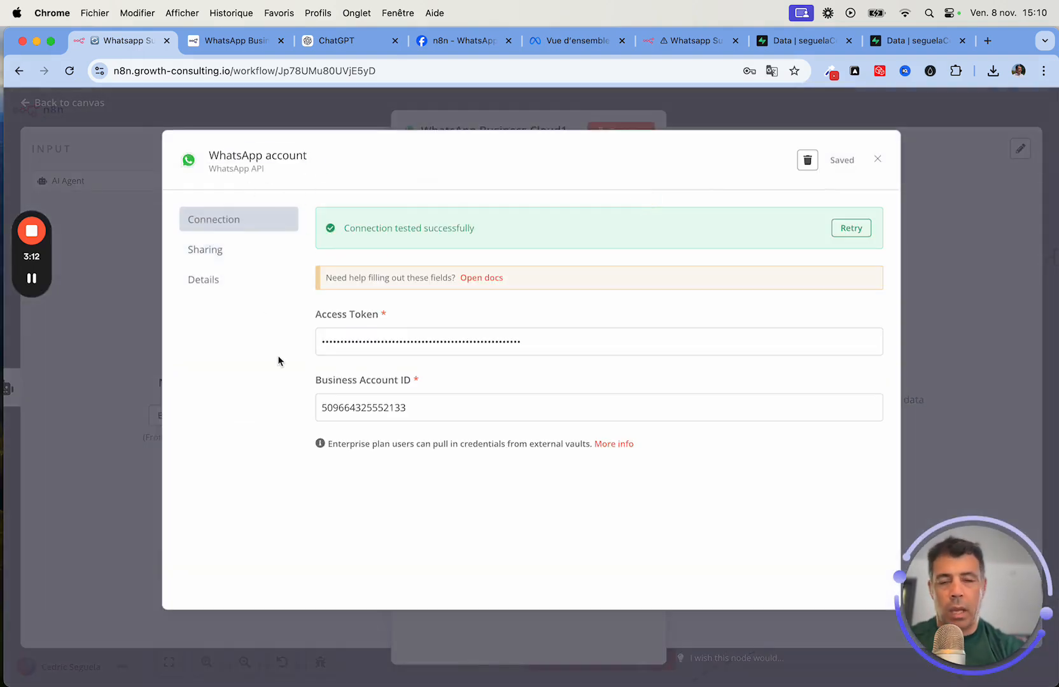
left_click_drag(282, 322, 461, 382)
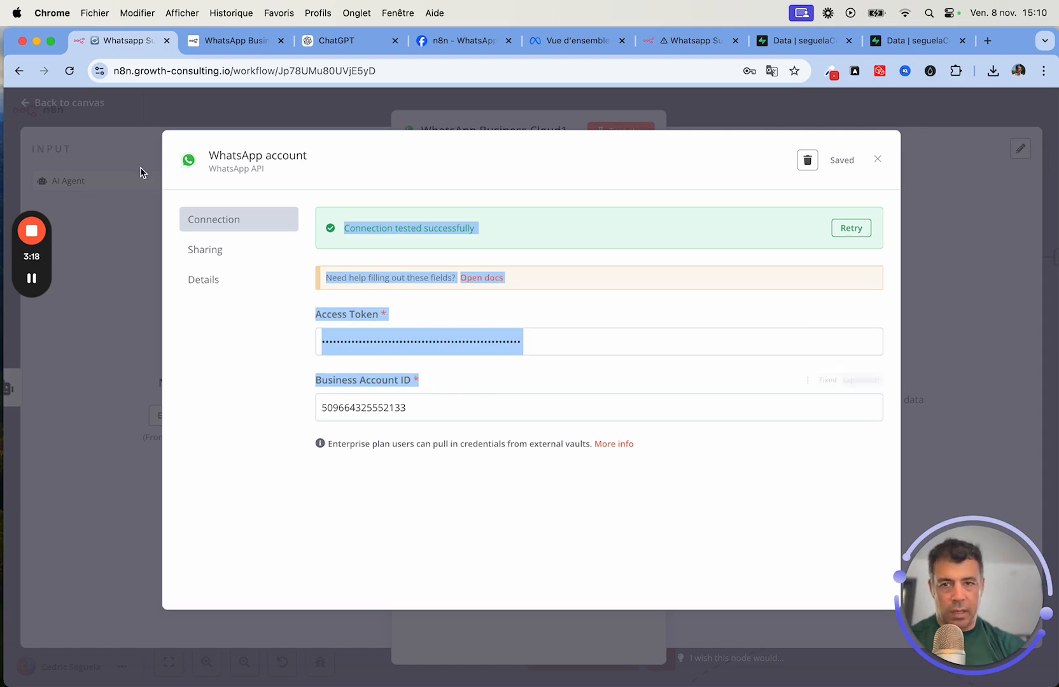
left_click(50, 111)
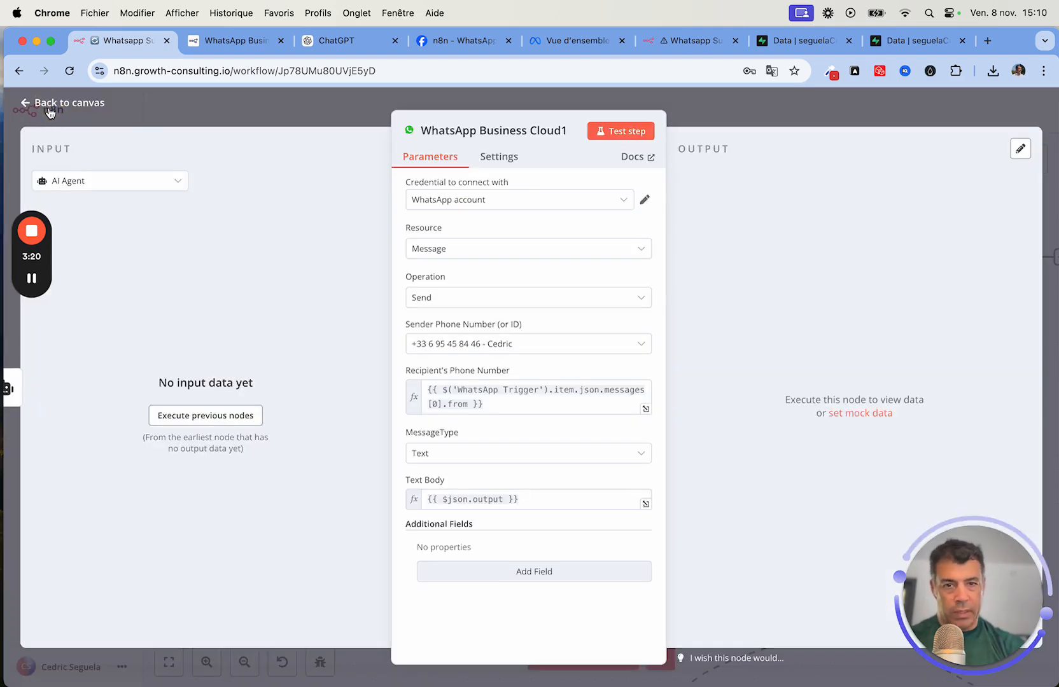
Step: Switch to Meta for Developers, start creating a new app from the apps list, and proceed to the app type selection
left_click(250, 43)
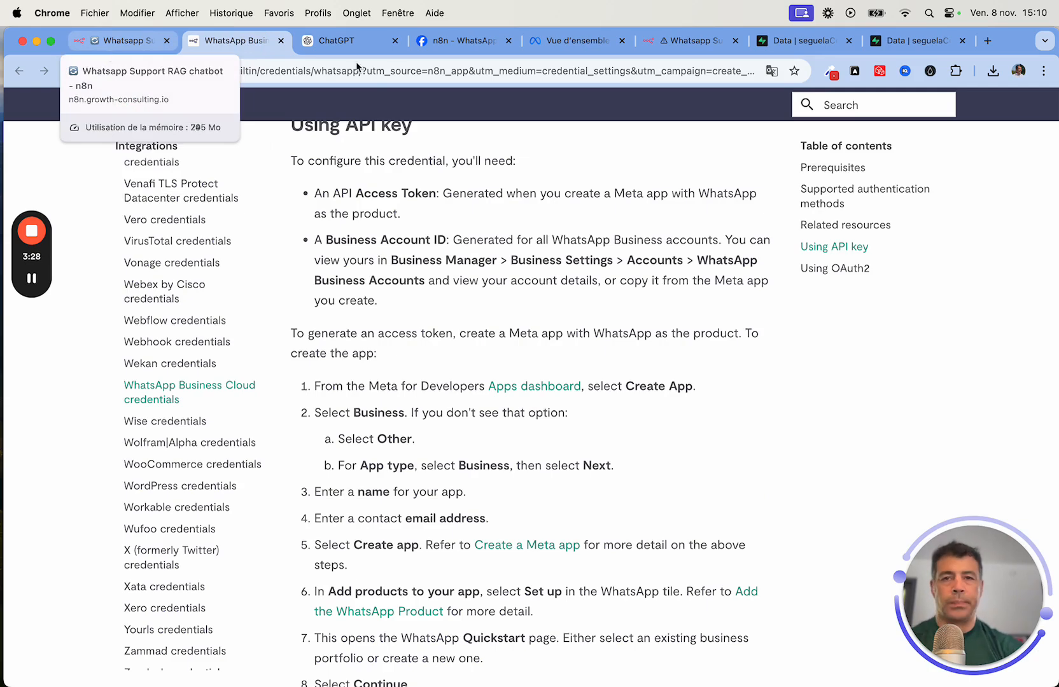
left_click(451, 46)
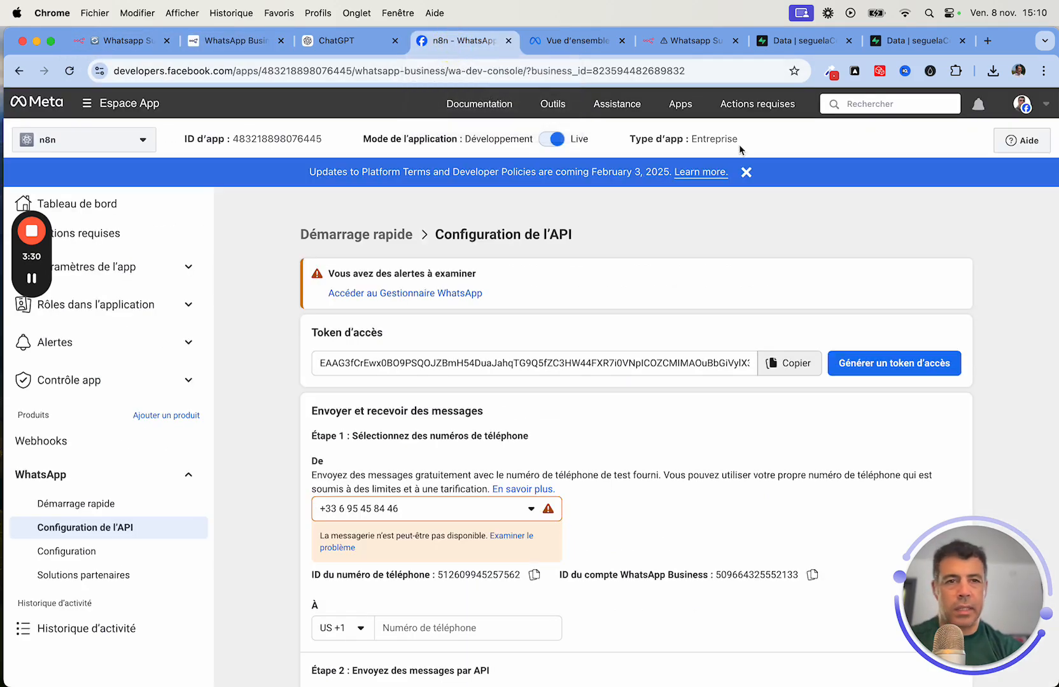
left_click(681, 107)
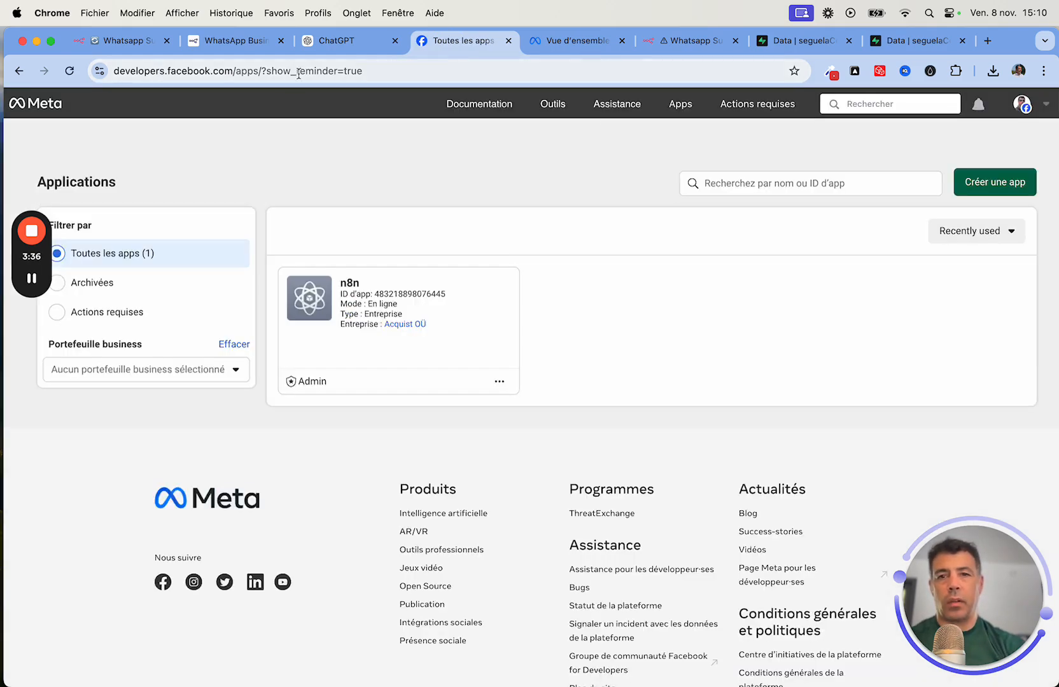
left_click(987, 191)
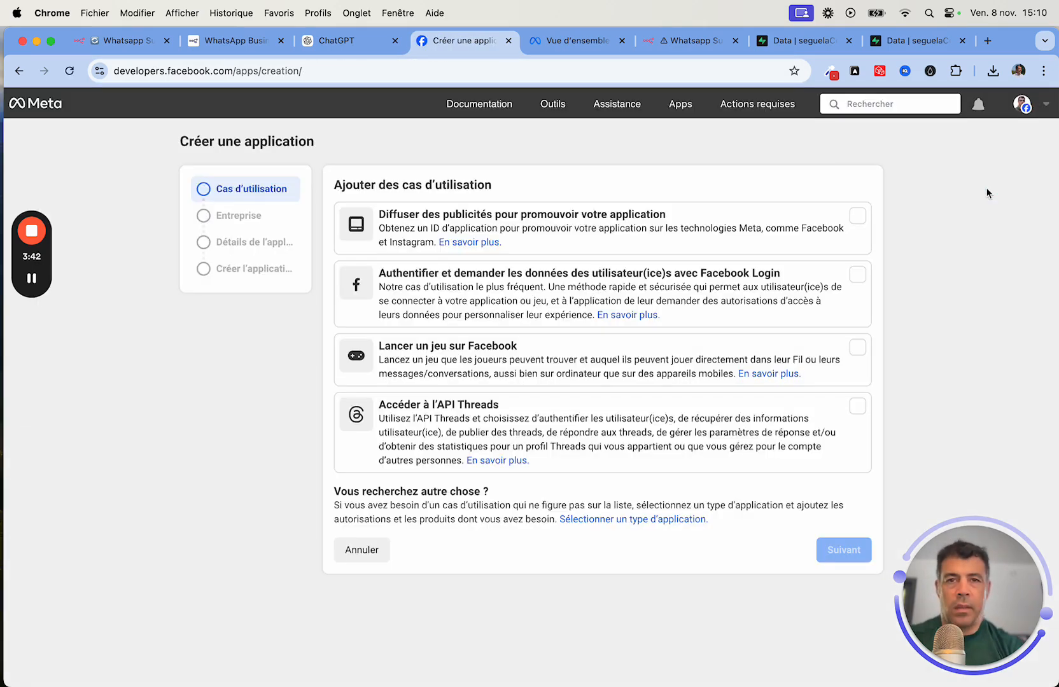
left_click(650, 521)
left_click(686, 346)
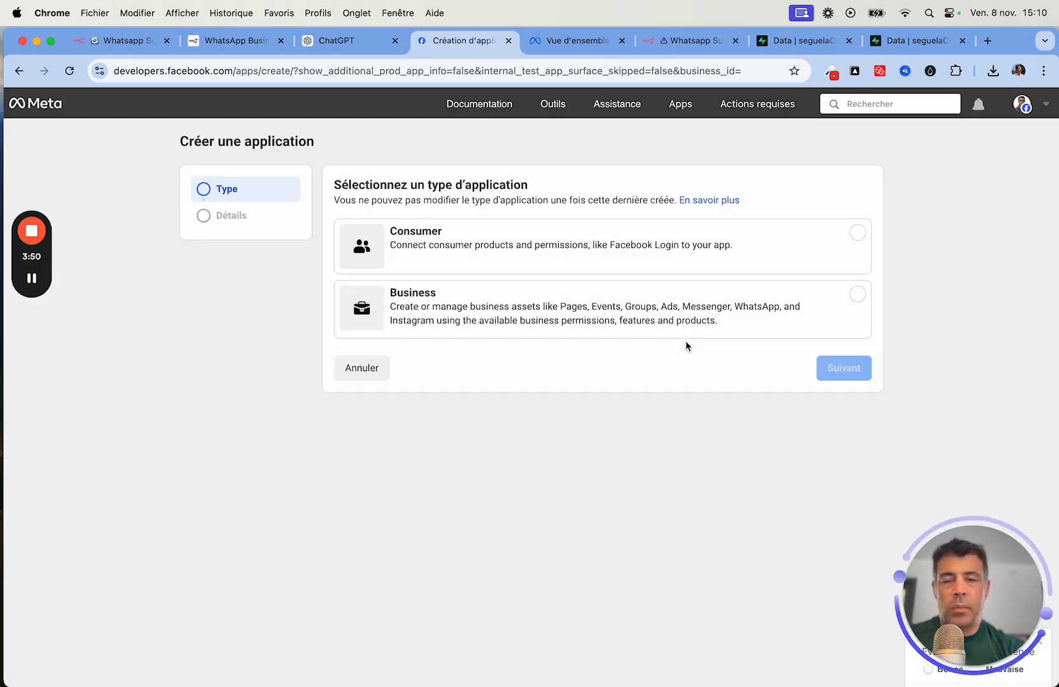
Step: Choose the Business application type, proceed to the details, and name the application "n8n V2"
left_click(468, 297)
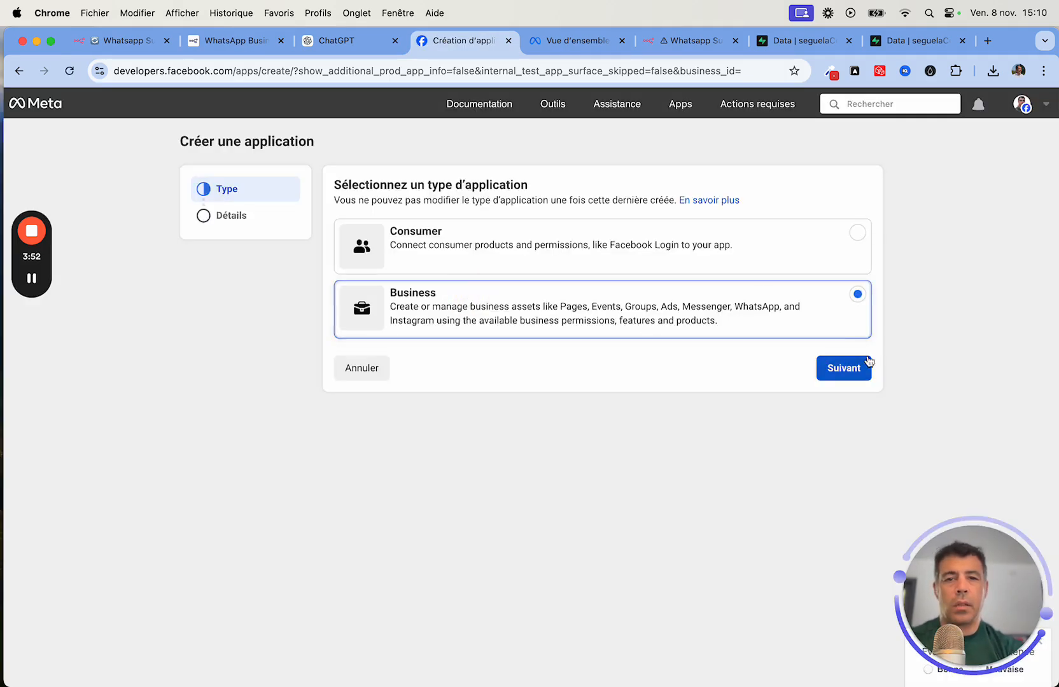
left_click(846, 369)
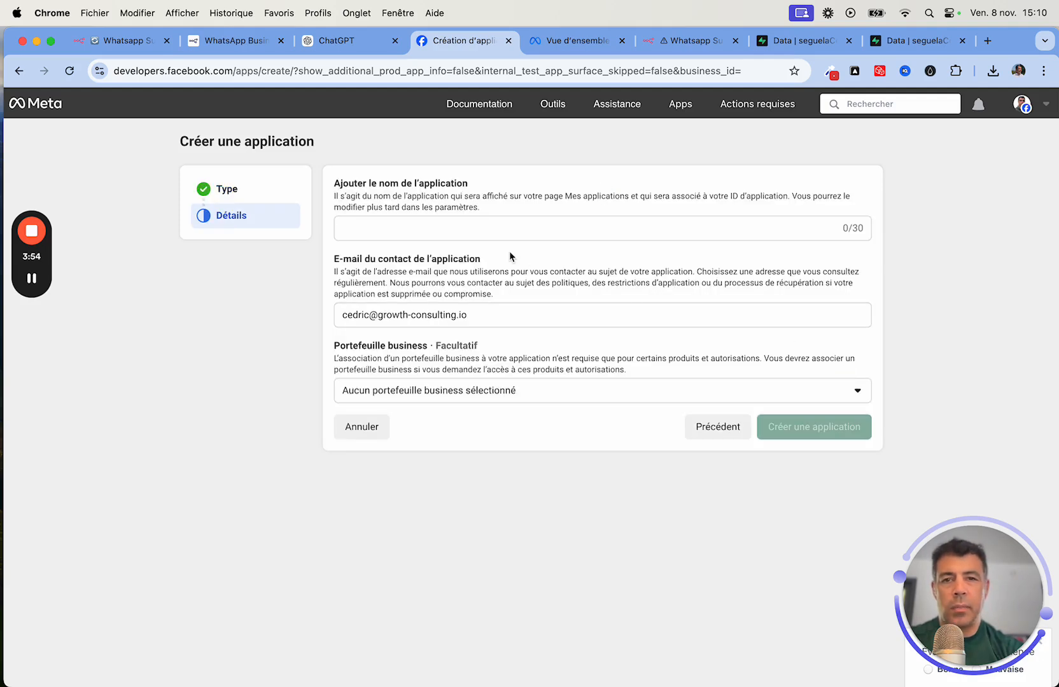
left_click(494, 227)
type("N!N")
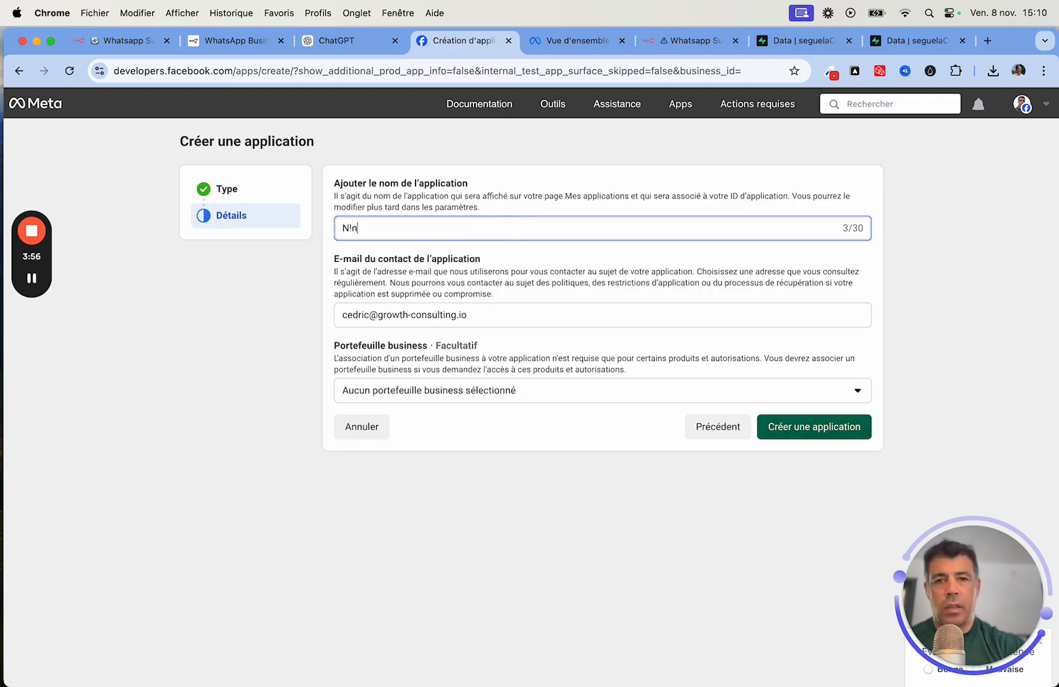
key("BackSpace")
key("BackSpace")
key("BackSpace")
type("N!")
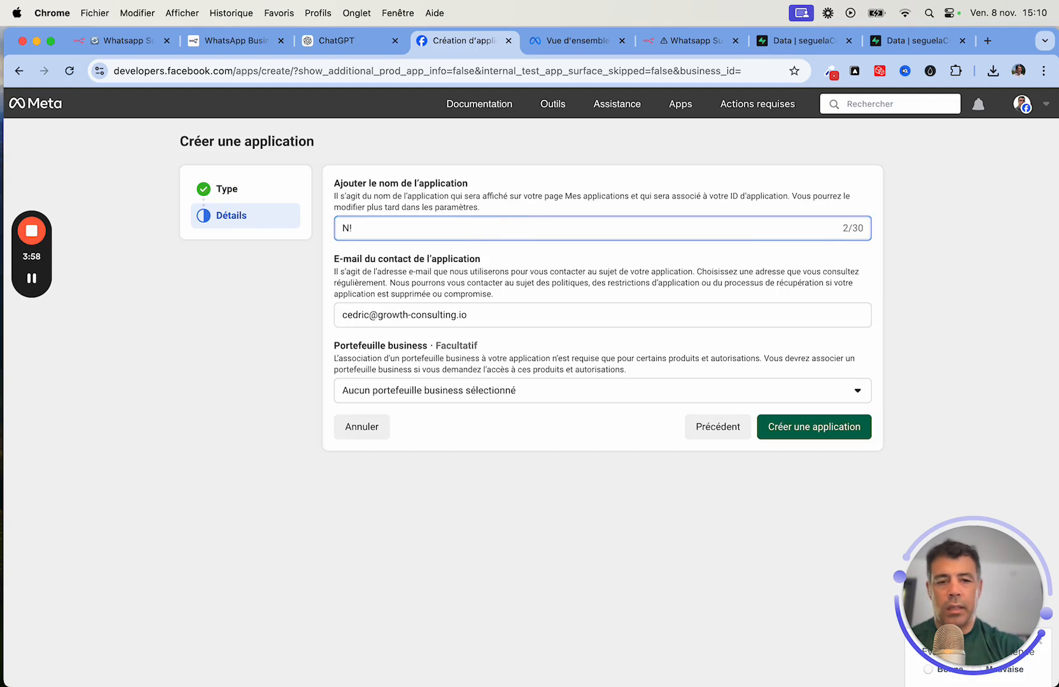
key("BackSpace")
key("BackSpace")
type("n8n ")
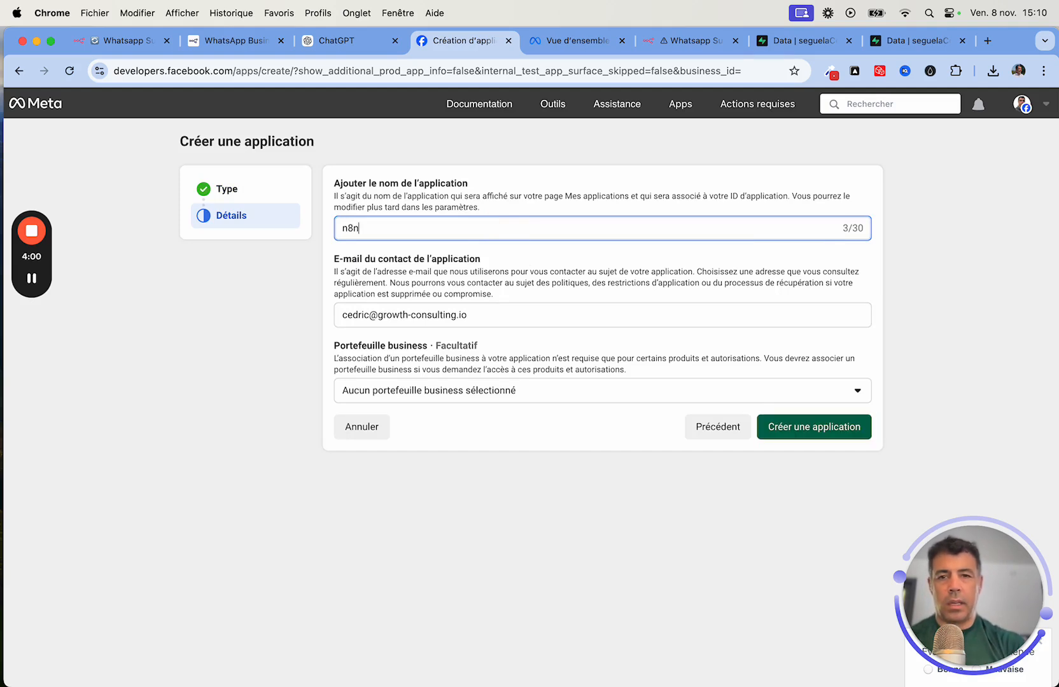
type("V2")
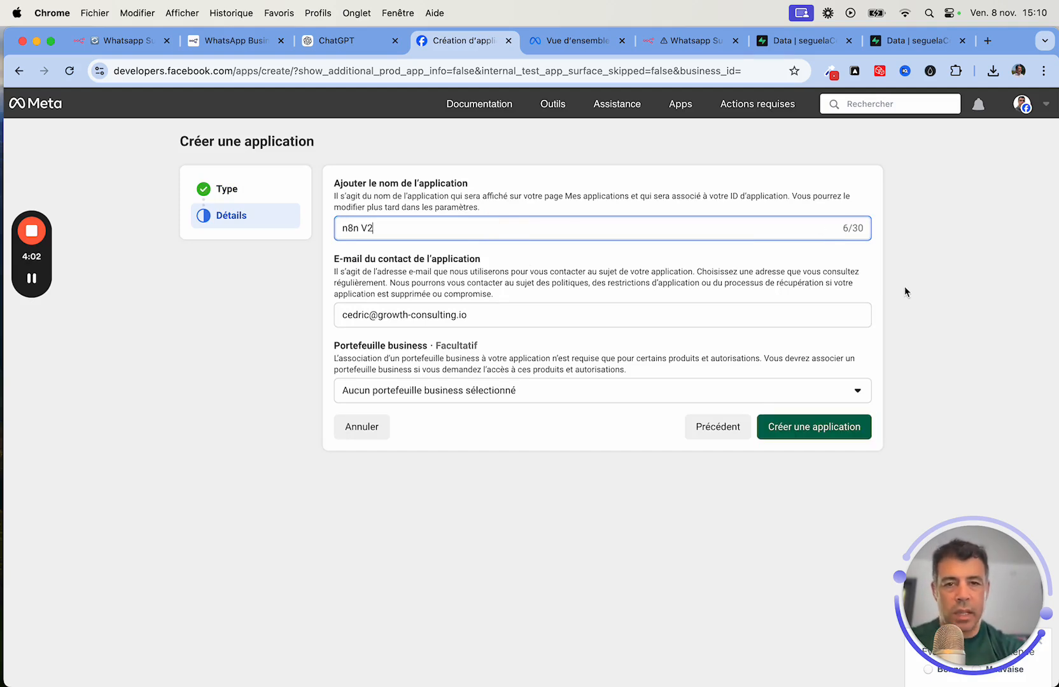
Step: Cancel the password confirmation for the app creation and associate the app with the Acquist OÜ business portfolio
left_click(803, 428)
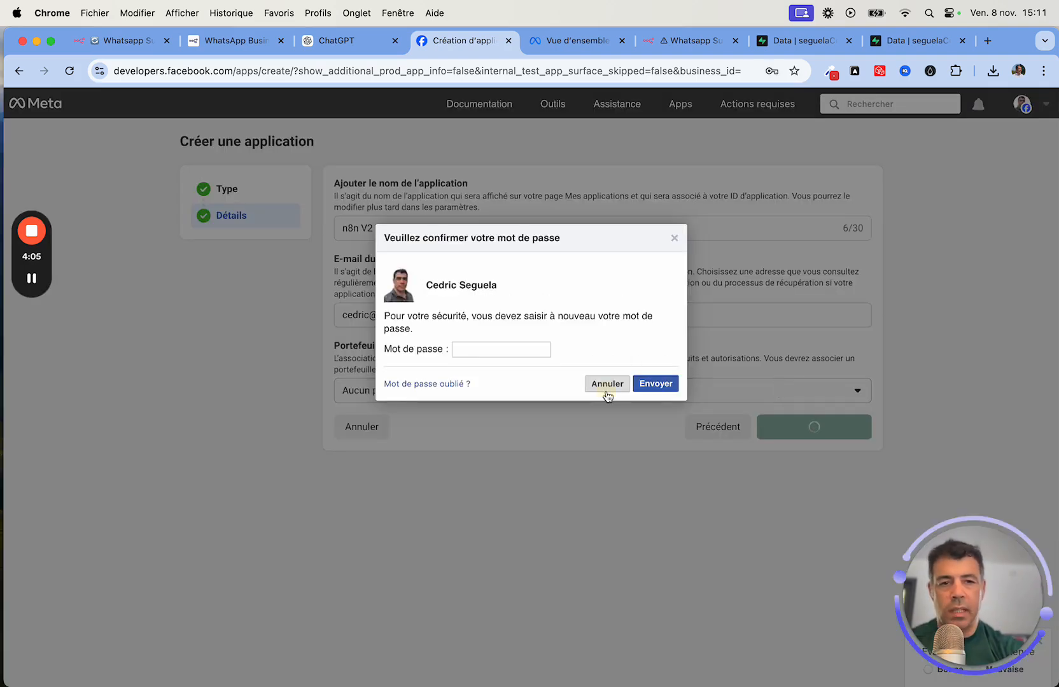
left_click(606, 387)
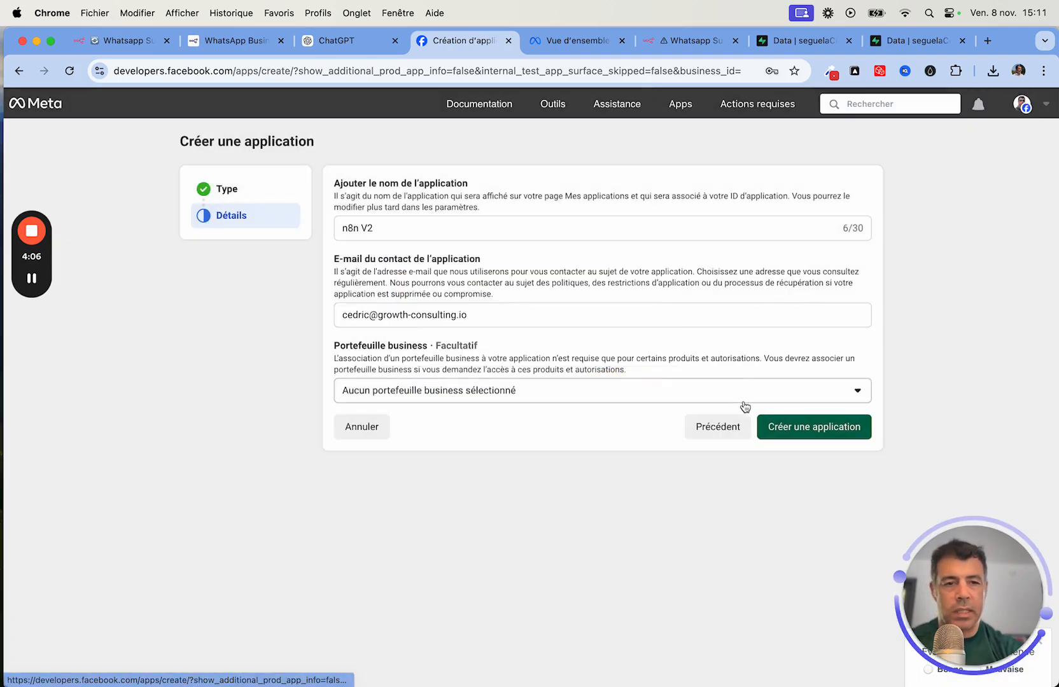
left_click(693, 389)
left_click(522, 519)
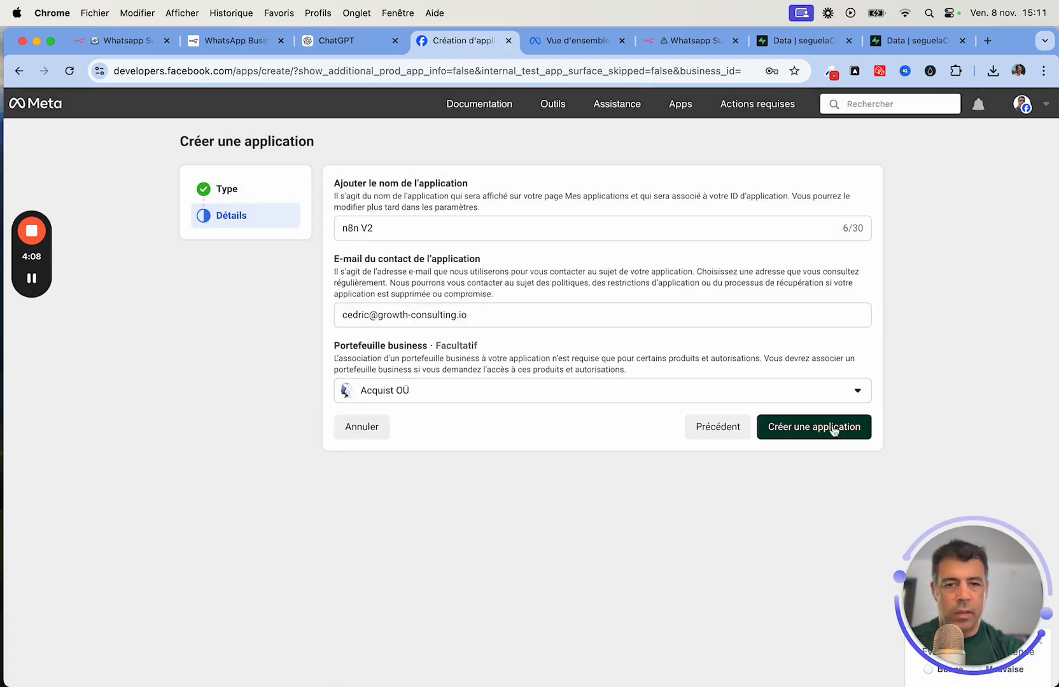
Step: Create the application, confirming with the saved account password, and dismiss the browser's offer to save the password
left_click(831, 429)
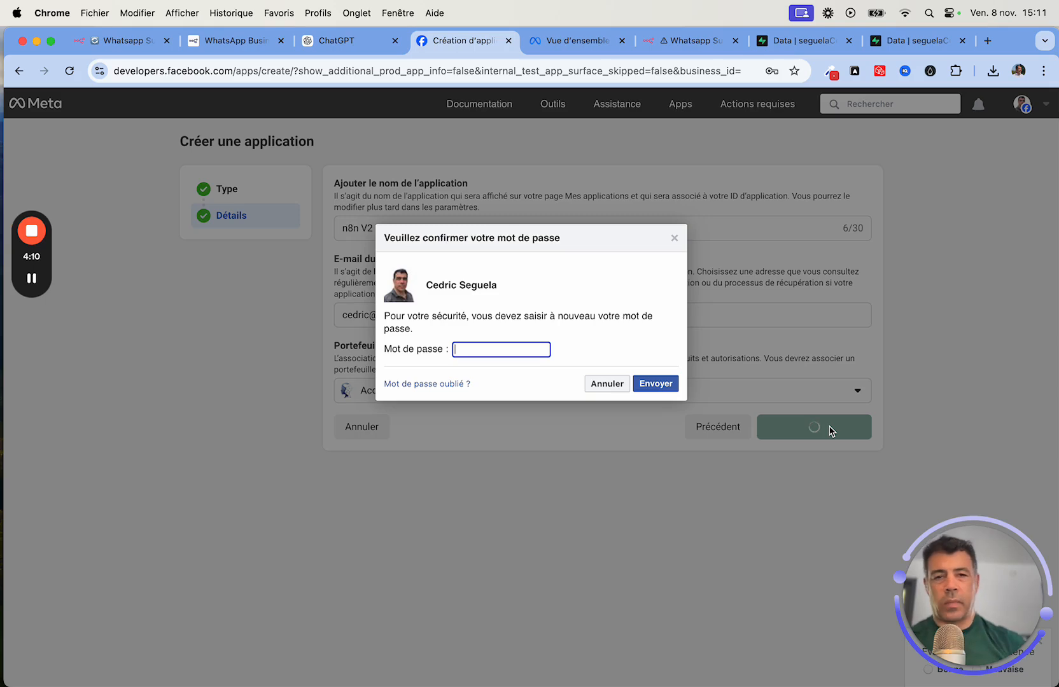
left_click(539, 349)
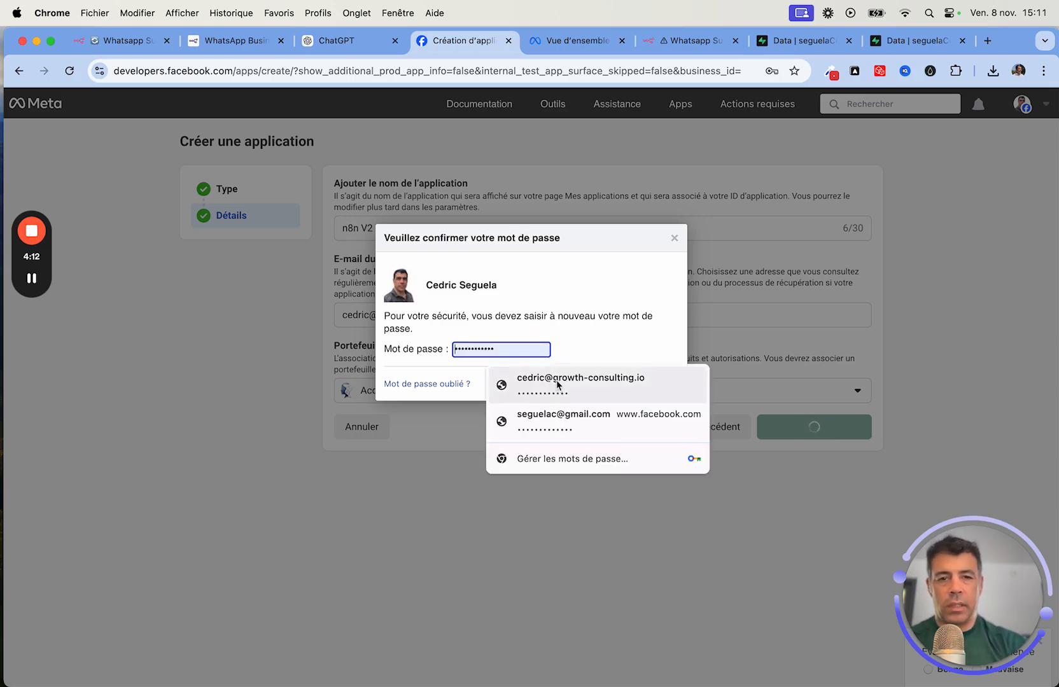
left_click(638, 380)
left_click(642, 382)
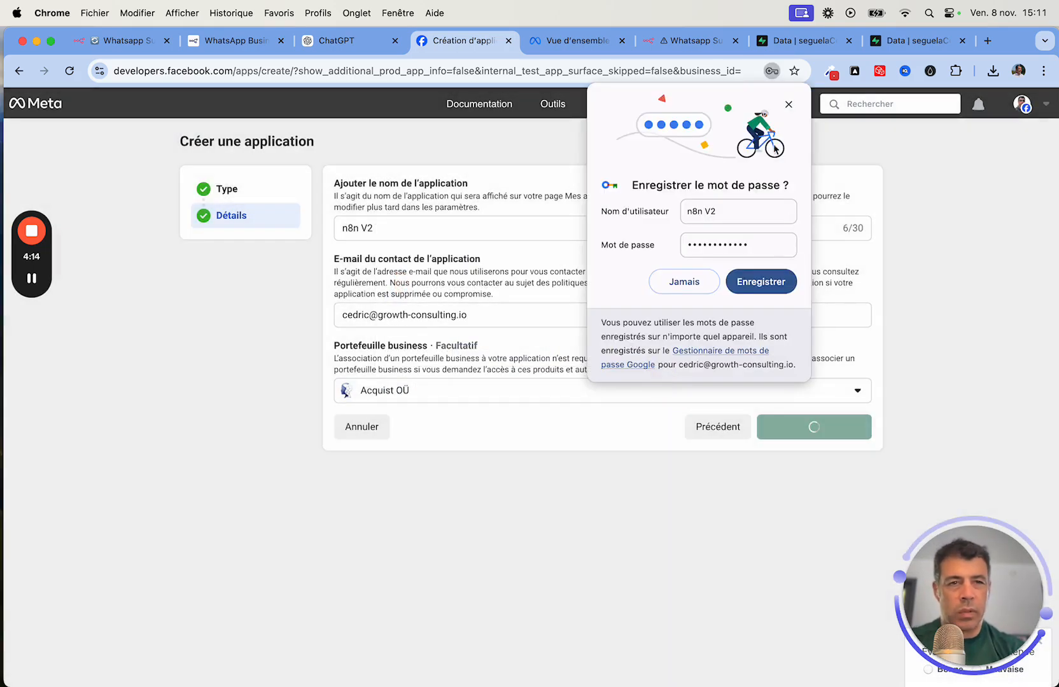
left_click(788, 105)
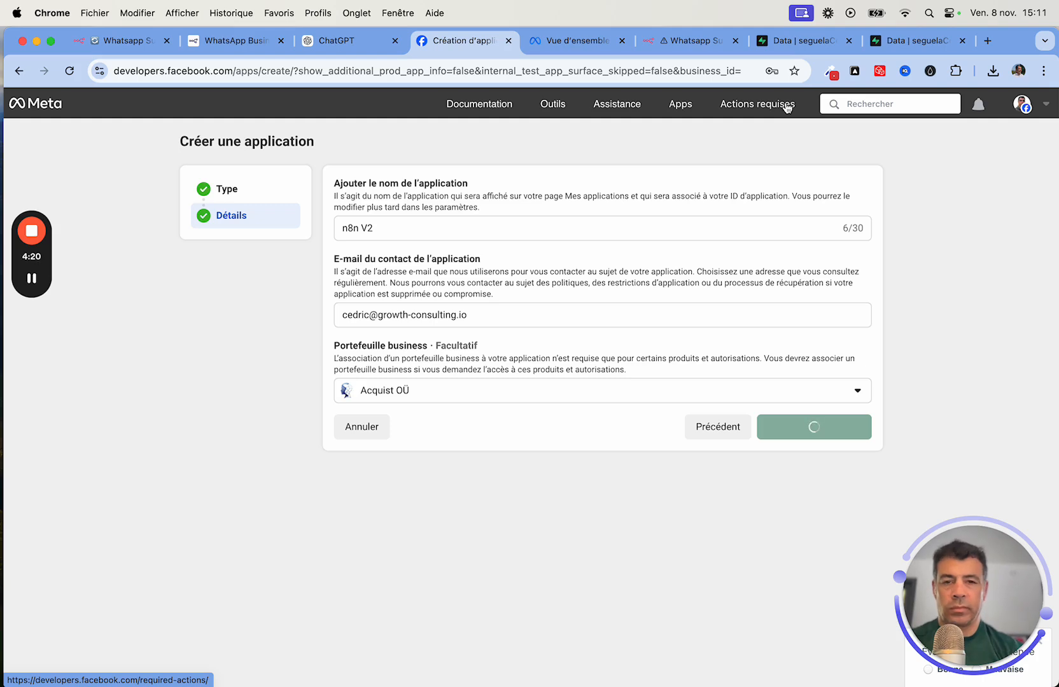
Step: Add the WhatsApp product to the n8n V2 app and start using its API to reach the API configuration
mouse_move(32, 280)
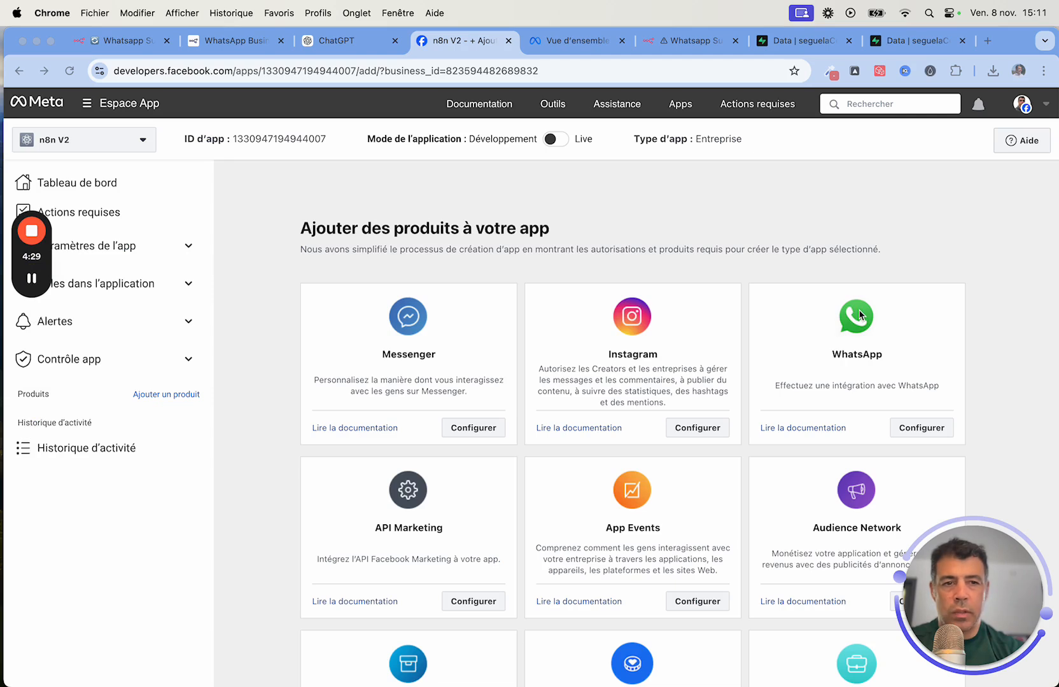
left_click(926, 433)
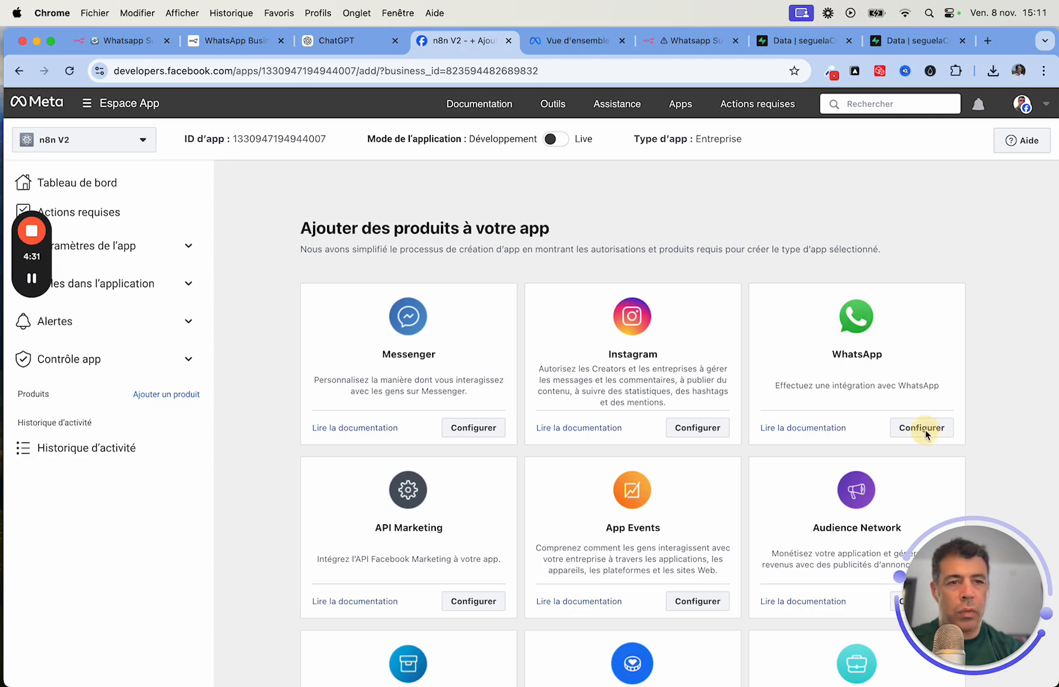
left_click(918, 435)
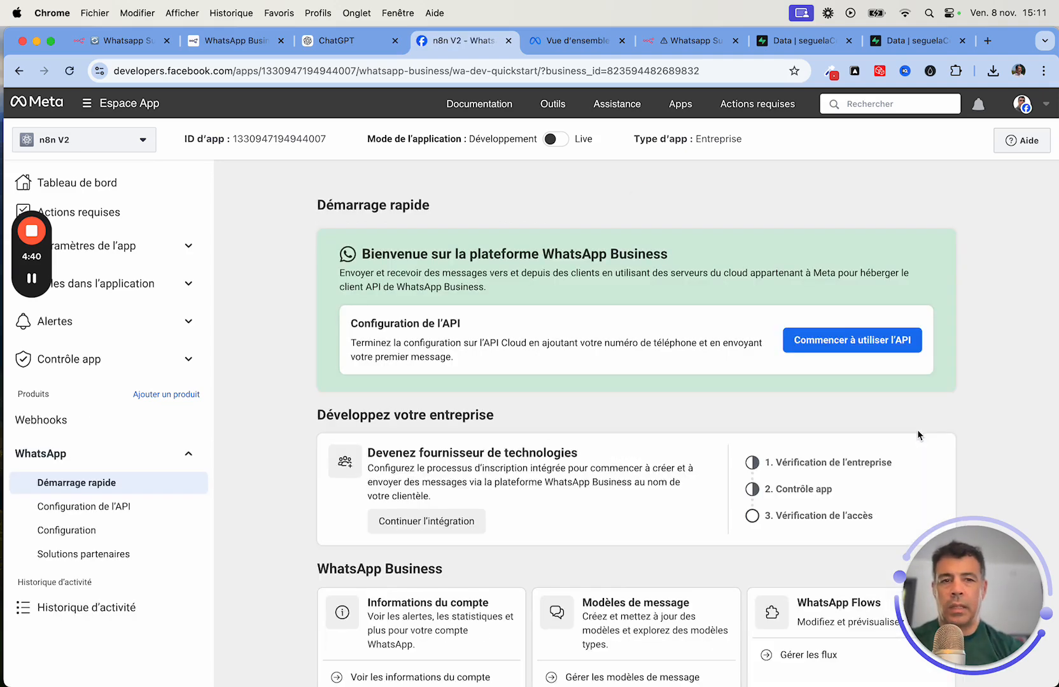
left_click(848, 340)
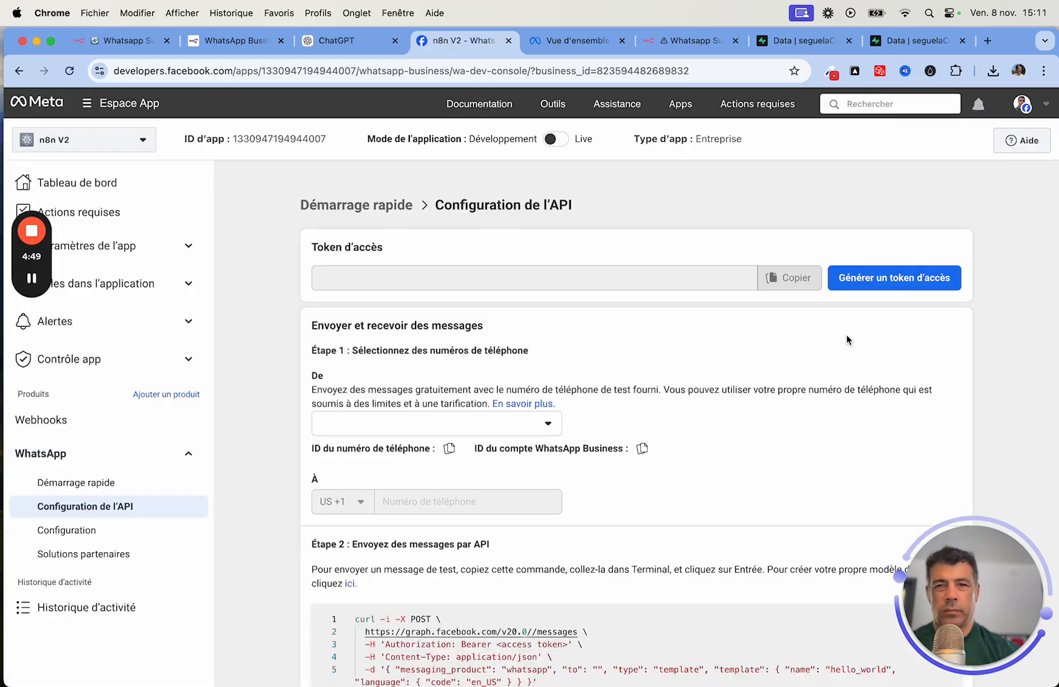
Step: Examine the application ID and secret key fields in the app's general settings, then switch to n8n and return to the workflow canvas
left_click(189, 250)
left_click(135, 275)
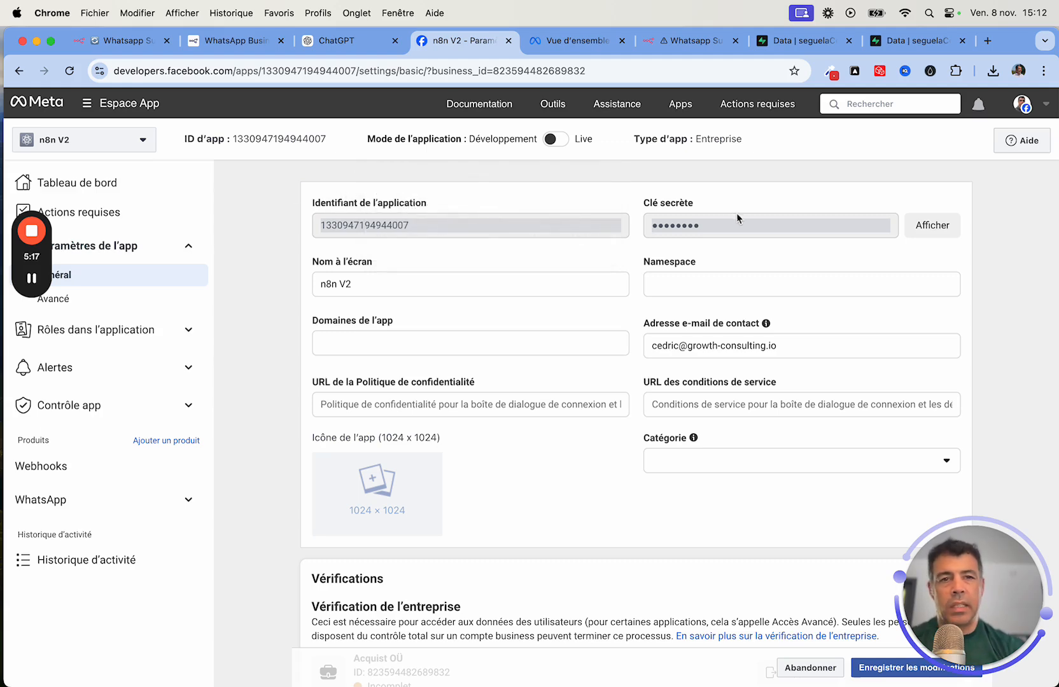
left_click(121, 41)
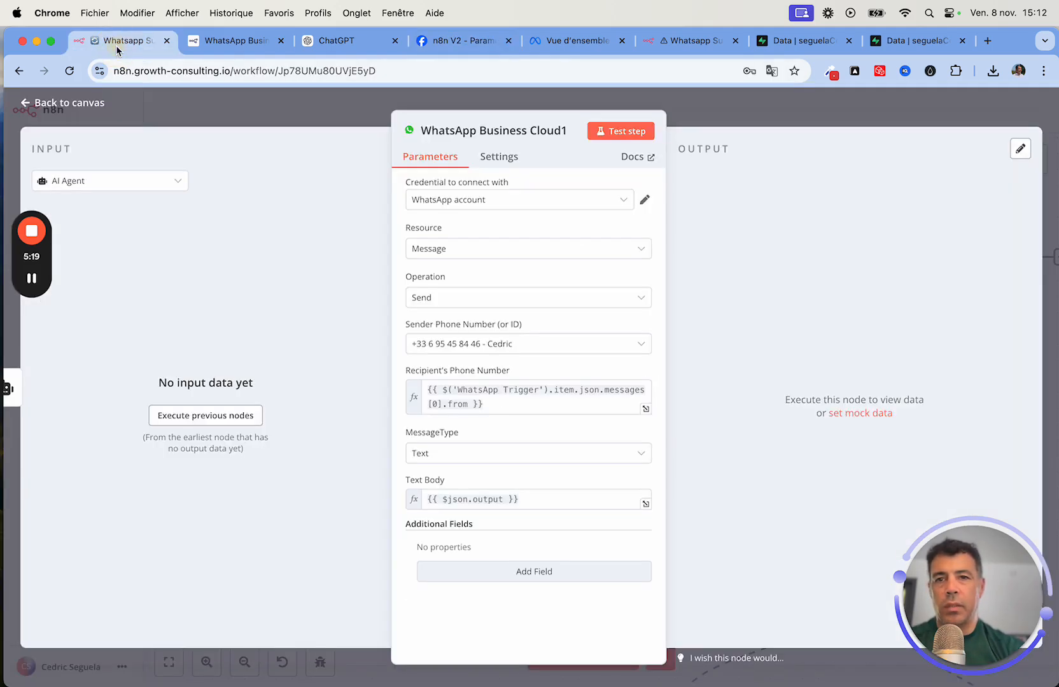
left_click(66, 107)
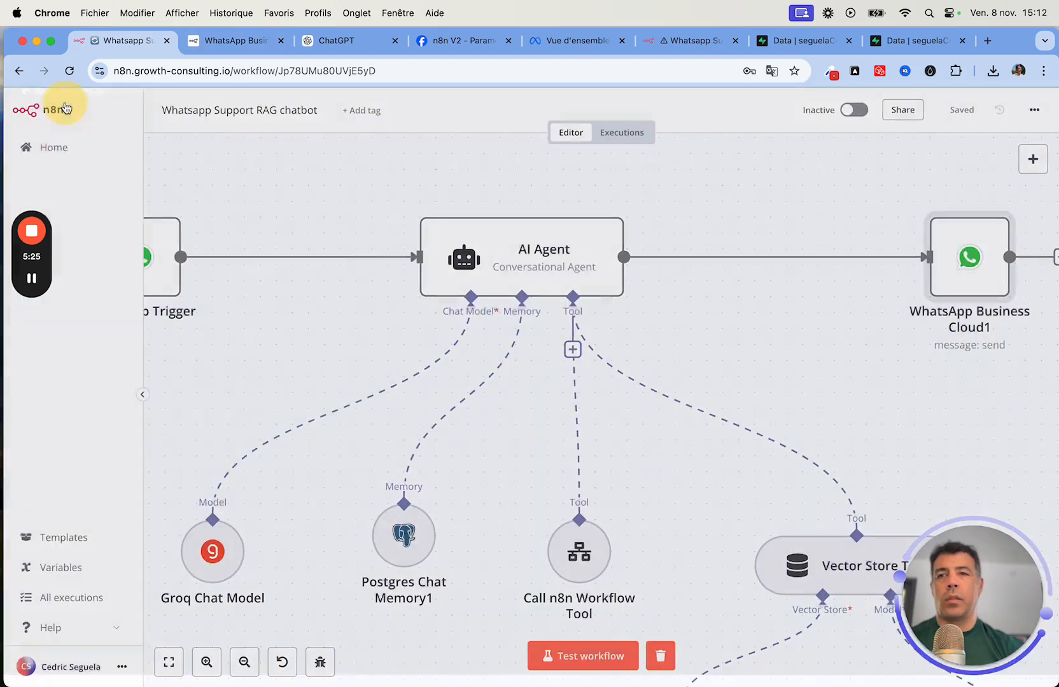
scroll(369, 219, "left", 5)
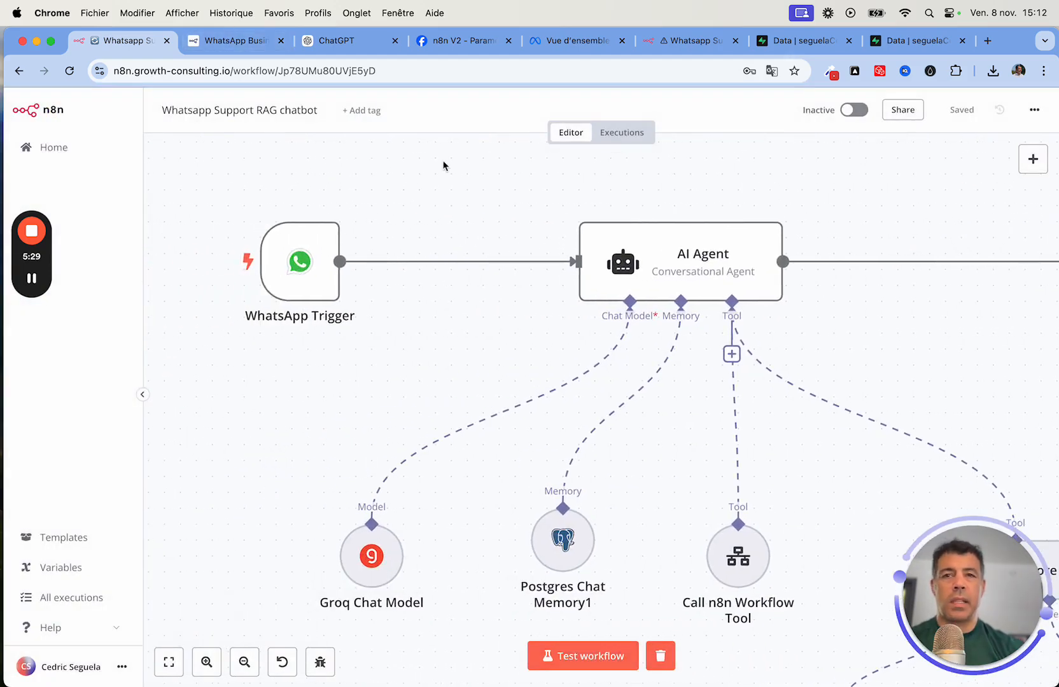
Step: Switch back to Meta for Developers and examine the access token, sender phone number options and account IDs in the WhatsApp API configuration
left_click(235, 42)
left_click(460, 40)
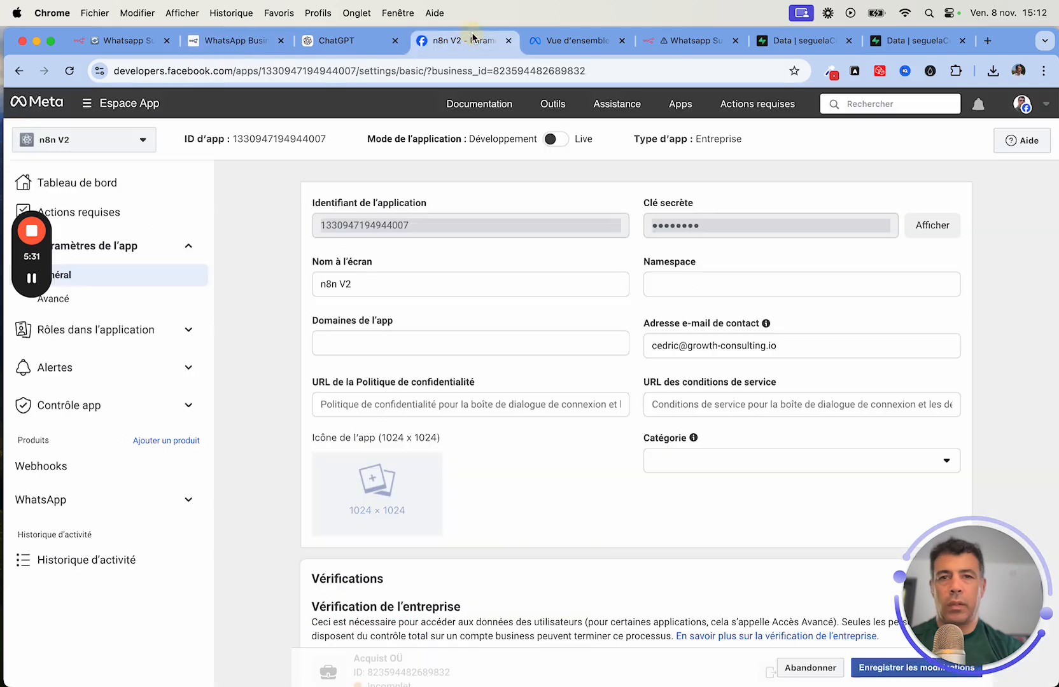
left_click(77, 501)
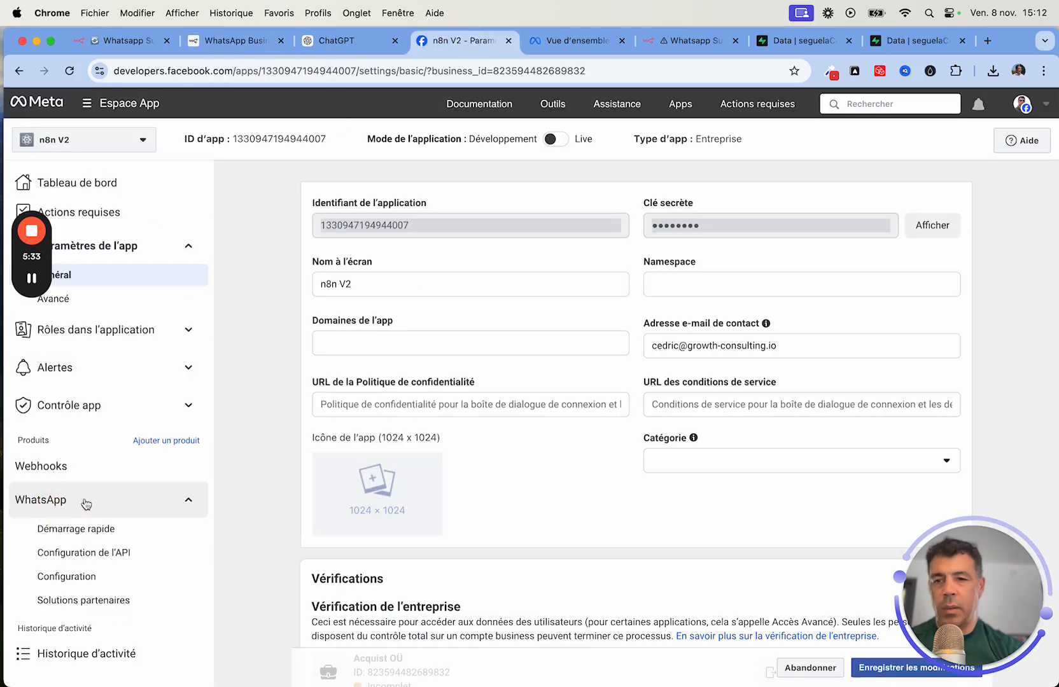
left_click(100, 538)
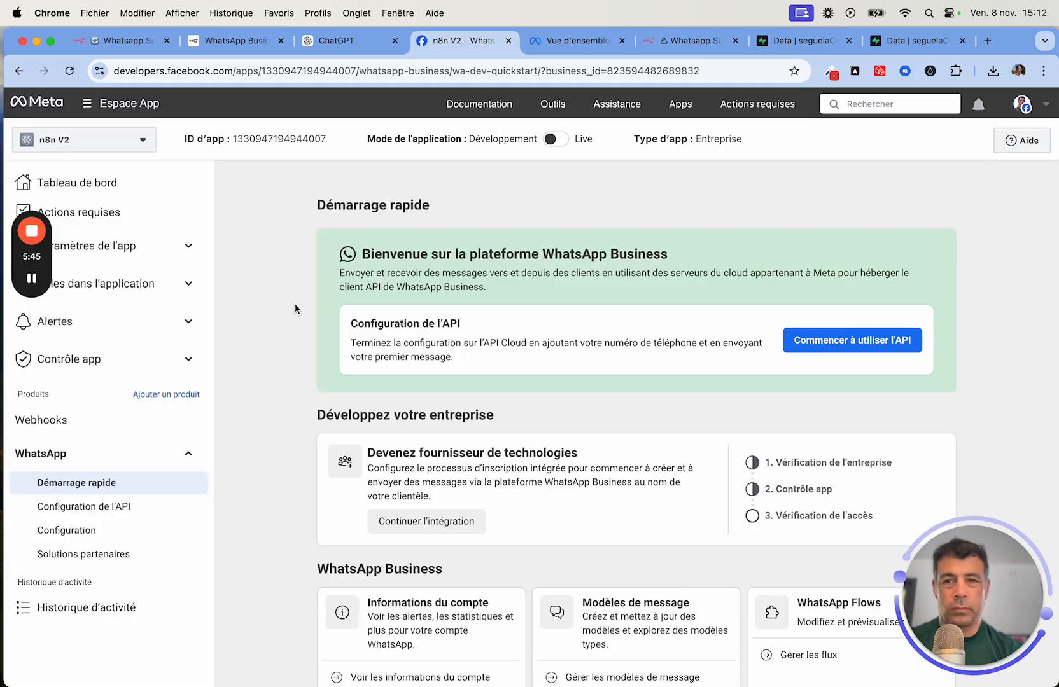
left_click(852, 343)
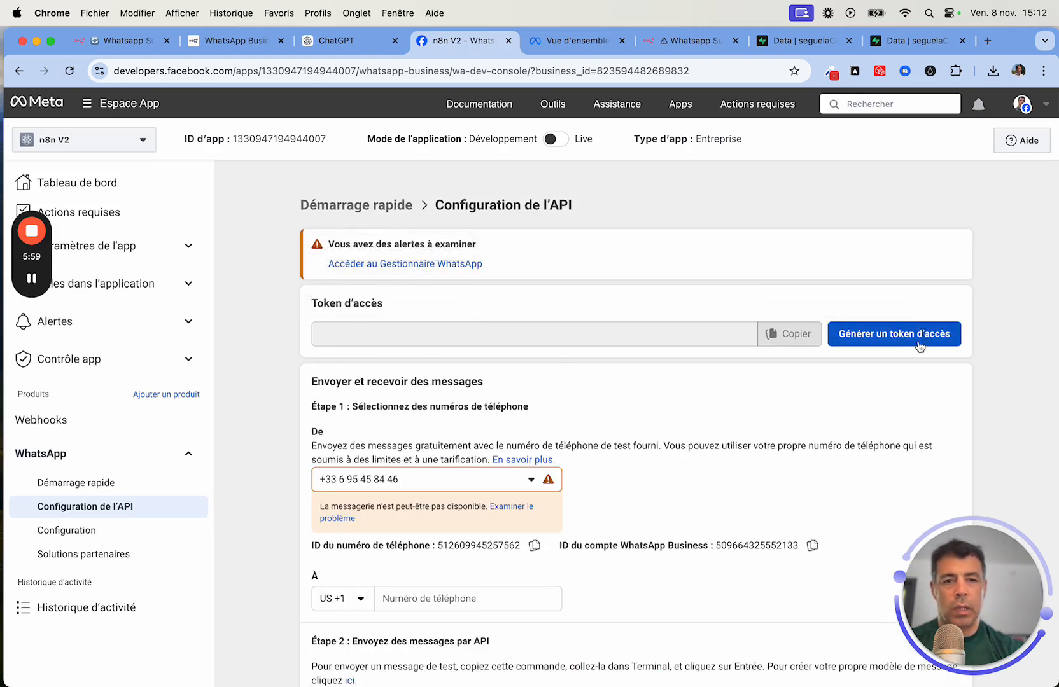
scroll(795, 433, "down", 4)
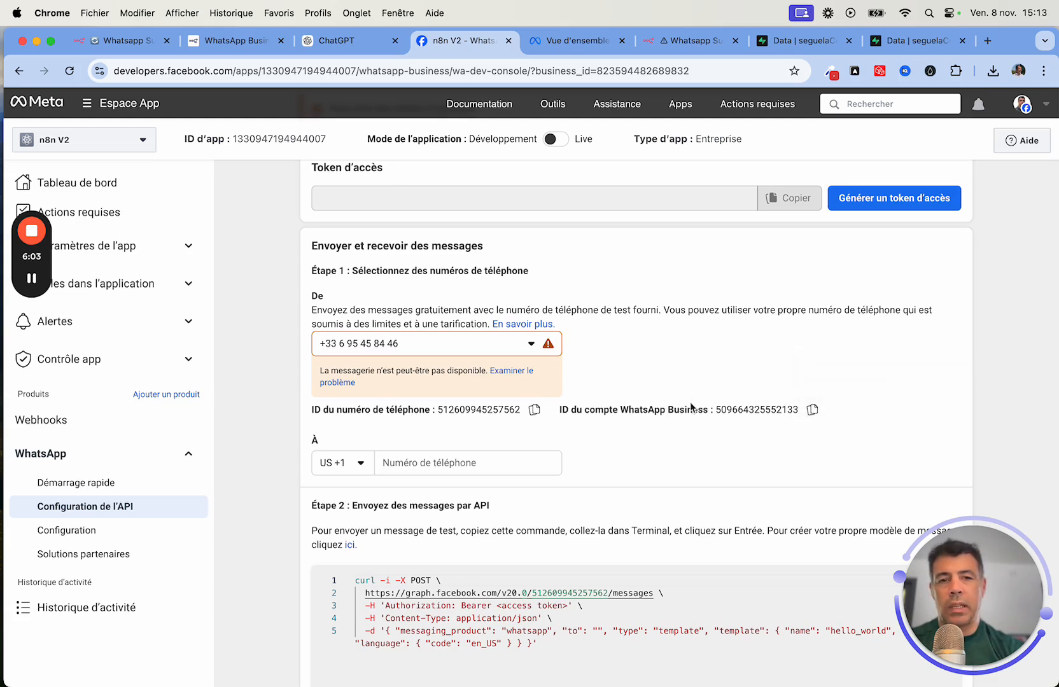
left_click(490, 352)
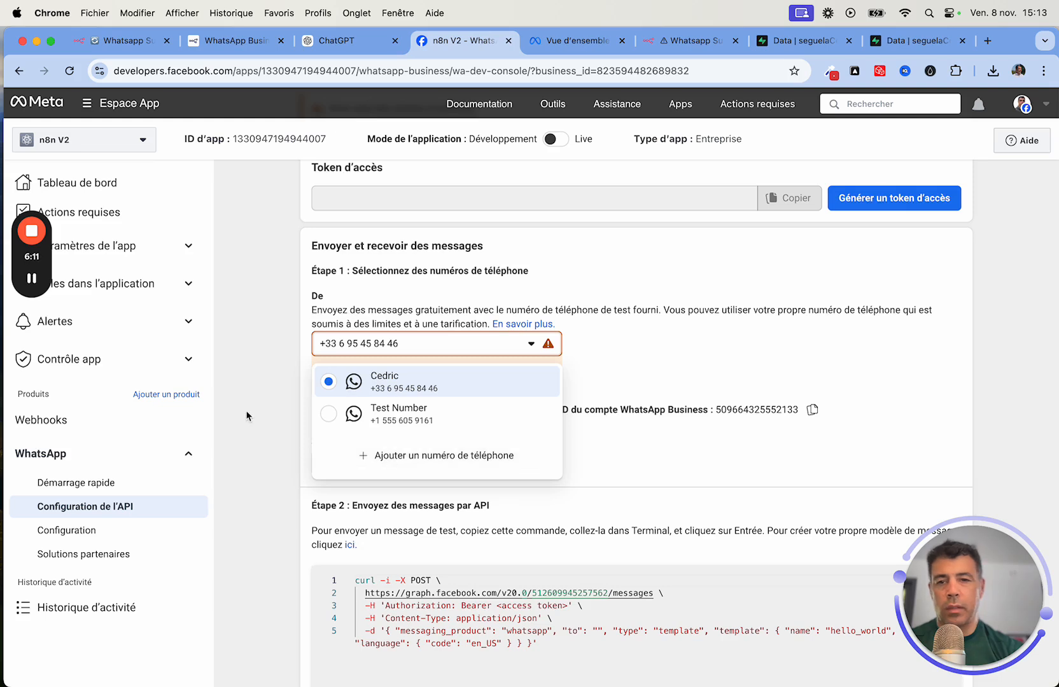
left_click(262, 408)
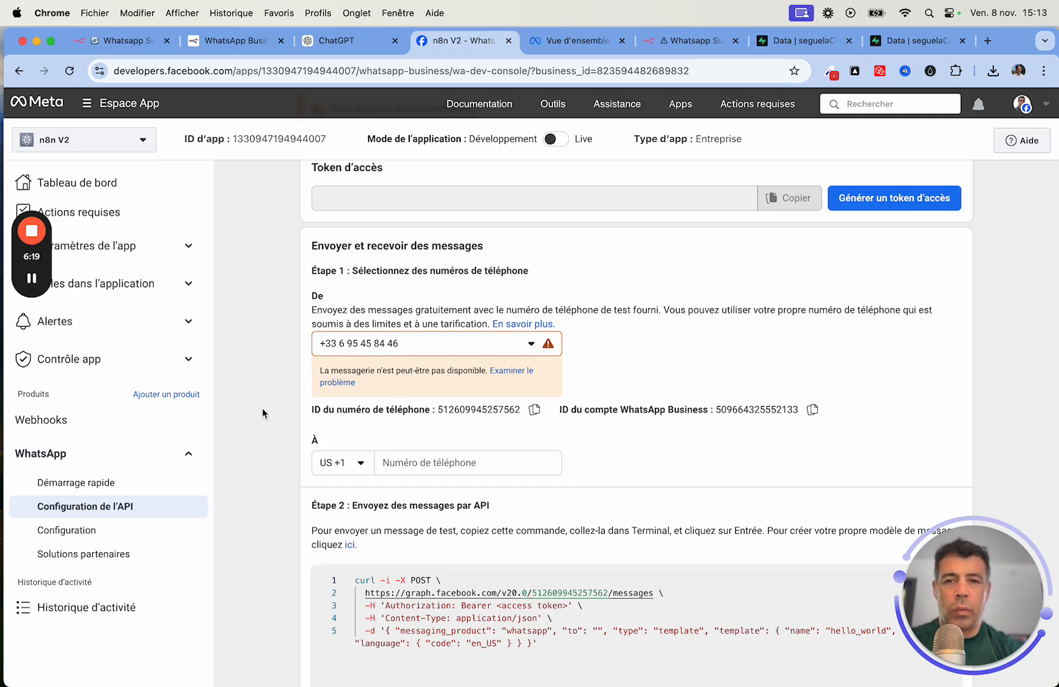
scroll(262, 411, "up", 3)
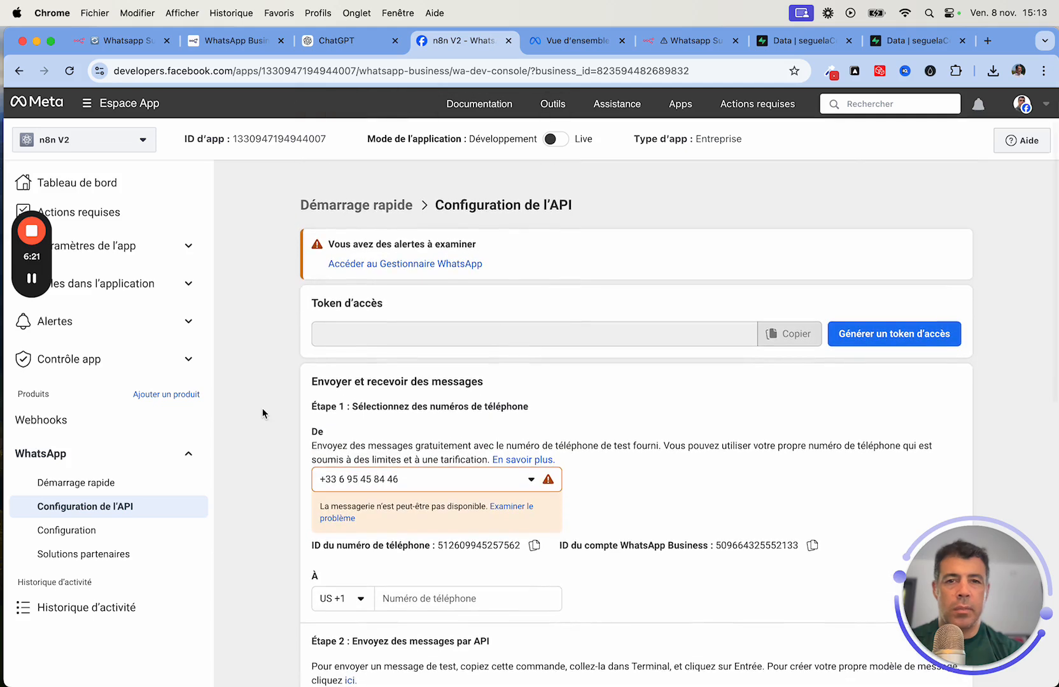
Step: Switch to the n8n workflow, look at the WhatsApp Trigger's parameters, and return to the canvas to view the full chatbot flow
left_click(118, 43)
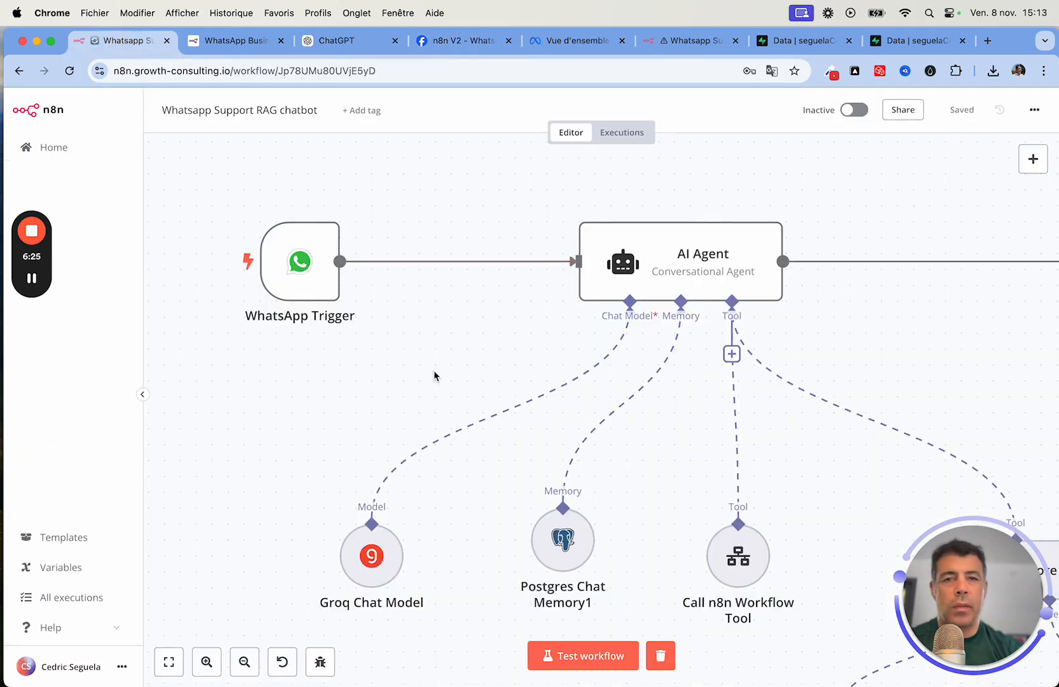
double_click(293, 290)
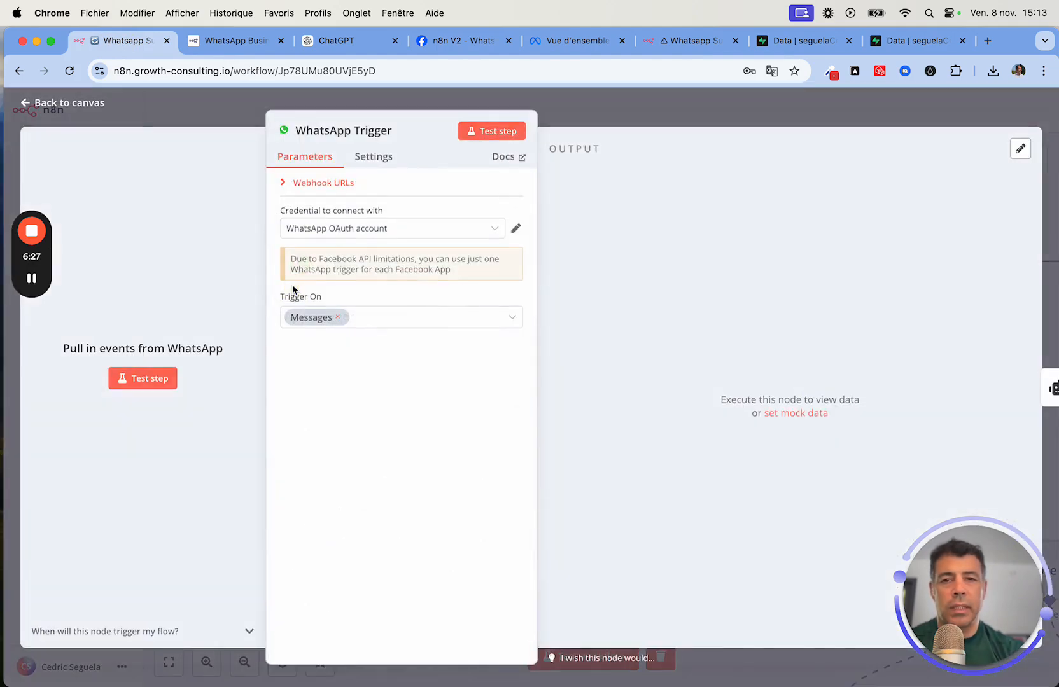
left_click(82, 104)
scroll(370, 241, "down", 5)
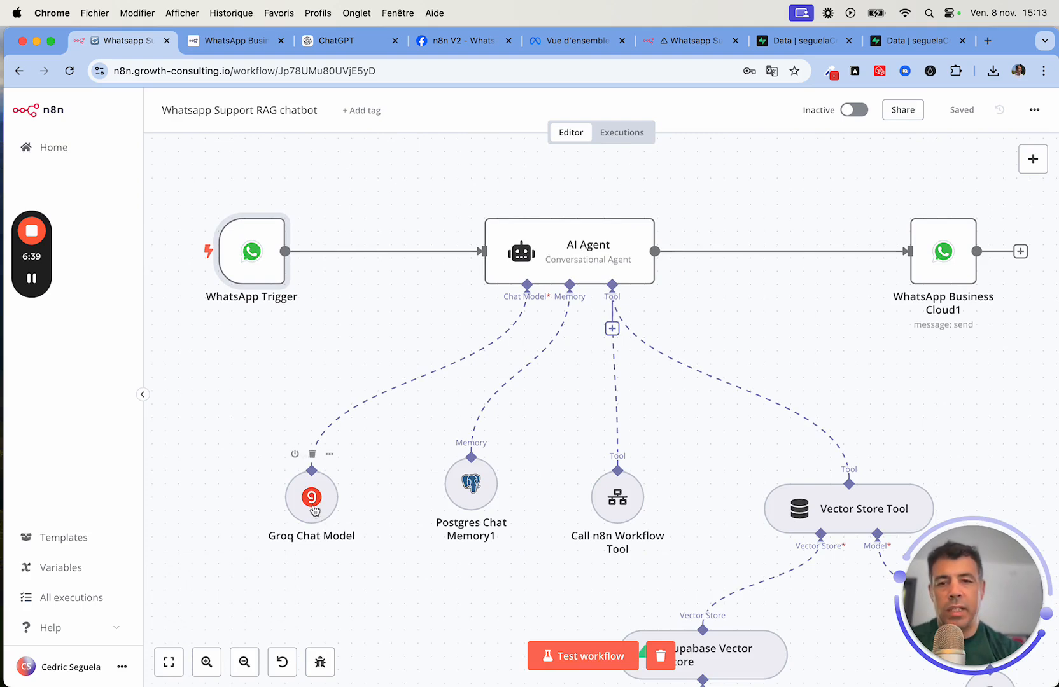
Step: Move the Groq Chat Model node slightly upward on the canvas, closer to the AI Agent
left_click_drag(312, 502, 312, 476)
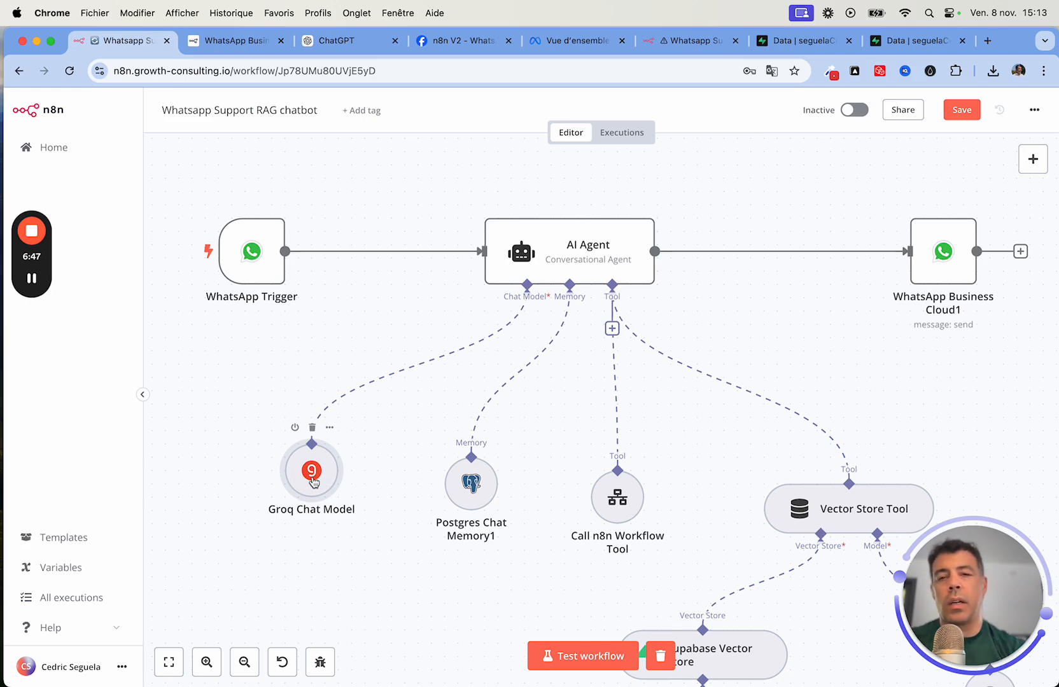
left_click(312, 479)
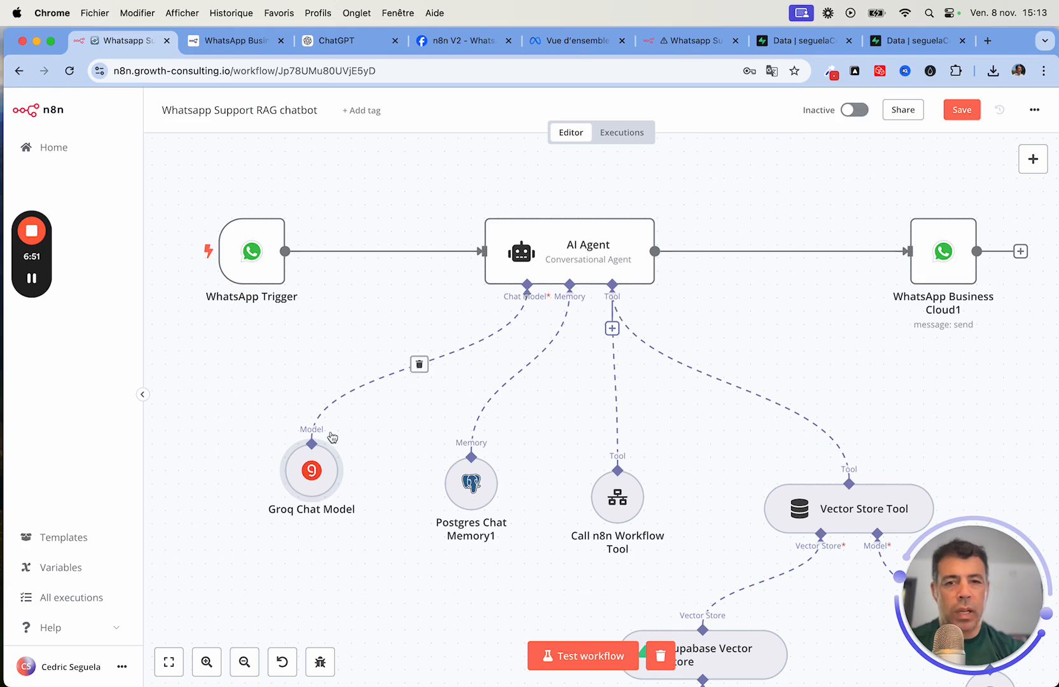
mouse_move(312, 477)
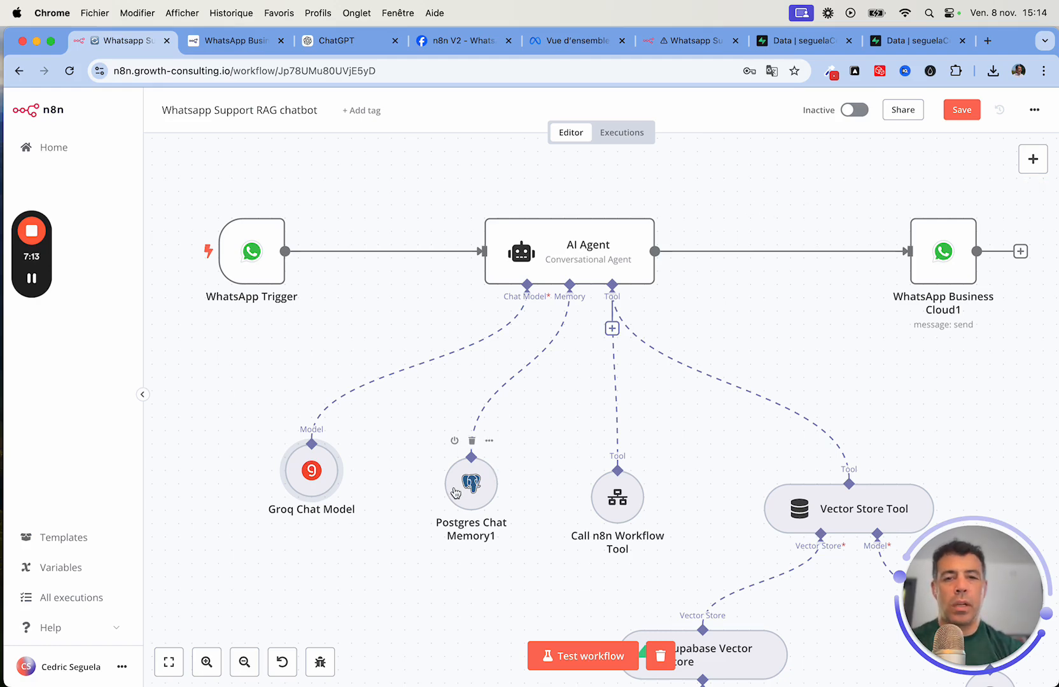
Step: Look at the documents table in Supabase, then search the web for supabase and go from its website to the projects dashboard
left_click(811, 44)
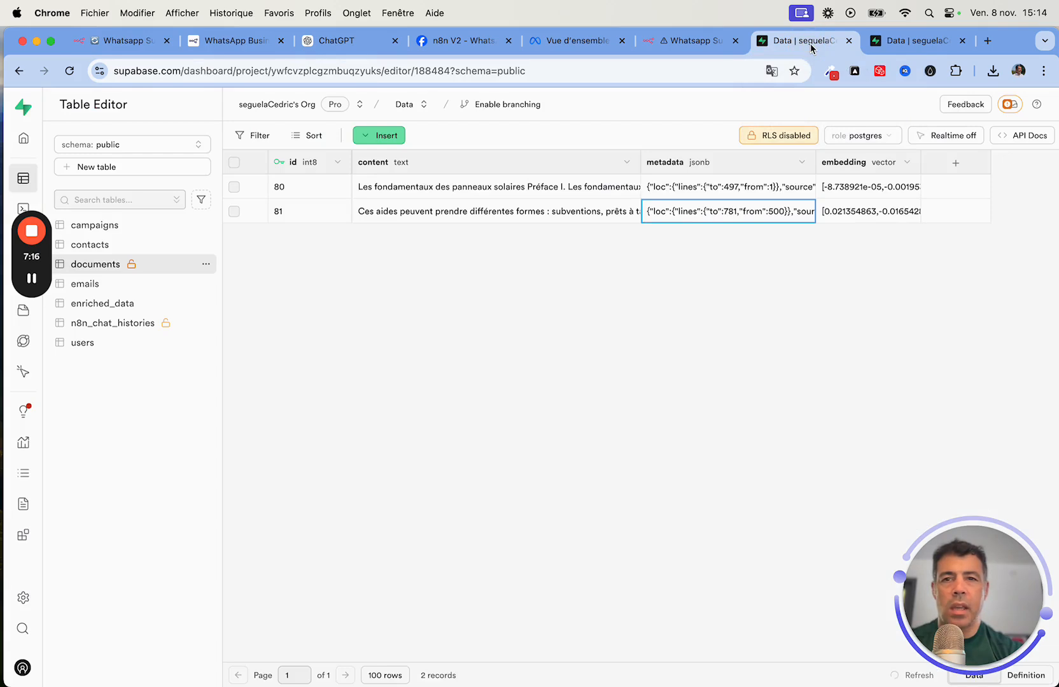
left_click(897, 40)
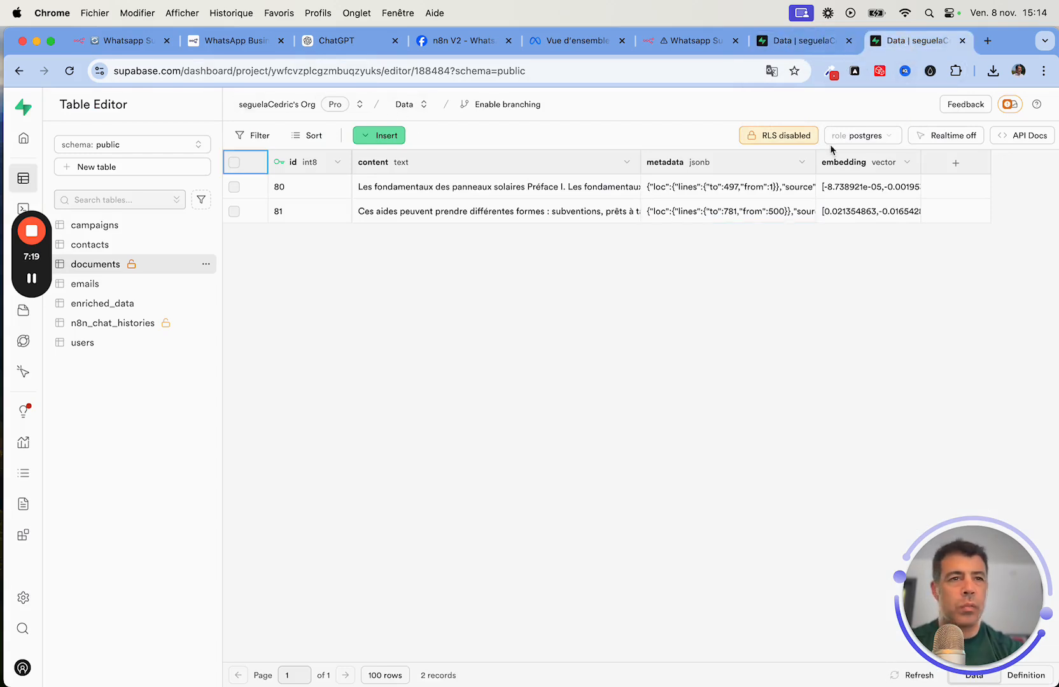
left_click(988, 41)
type("sup")
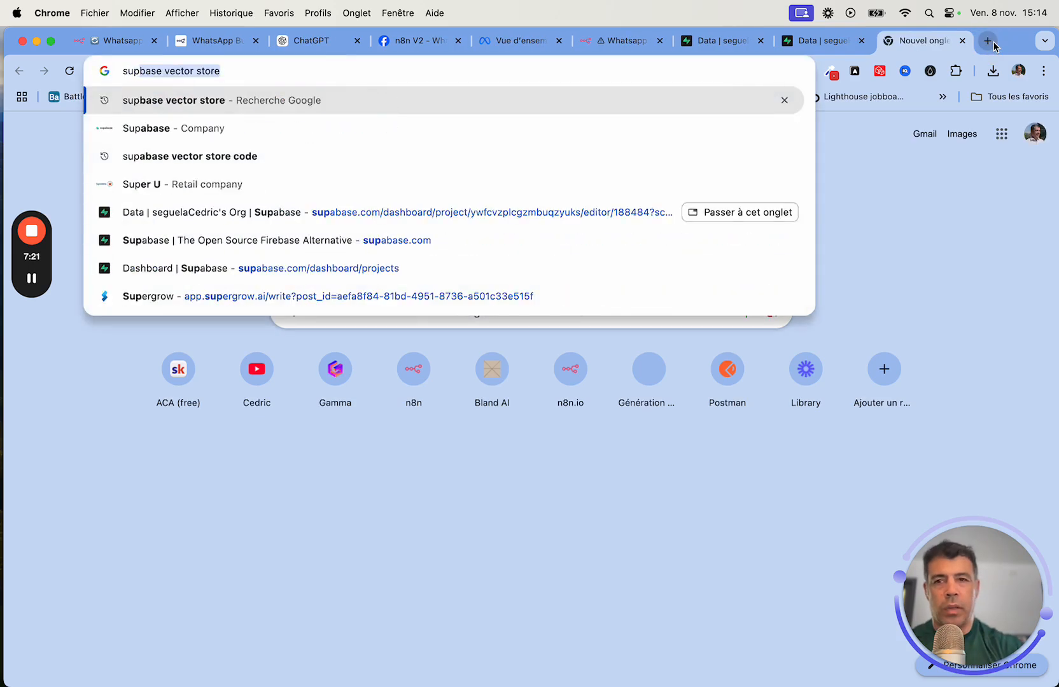
type("abase")
key("Return")
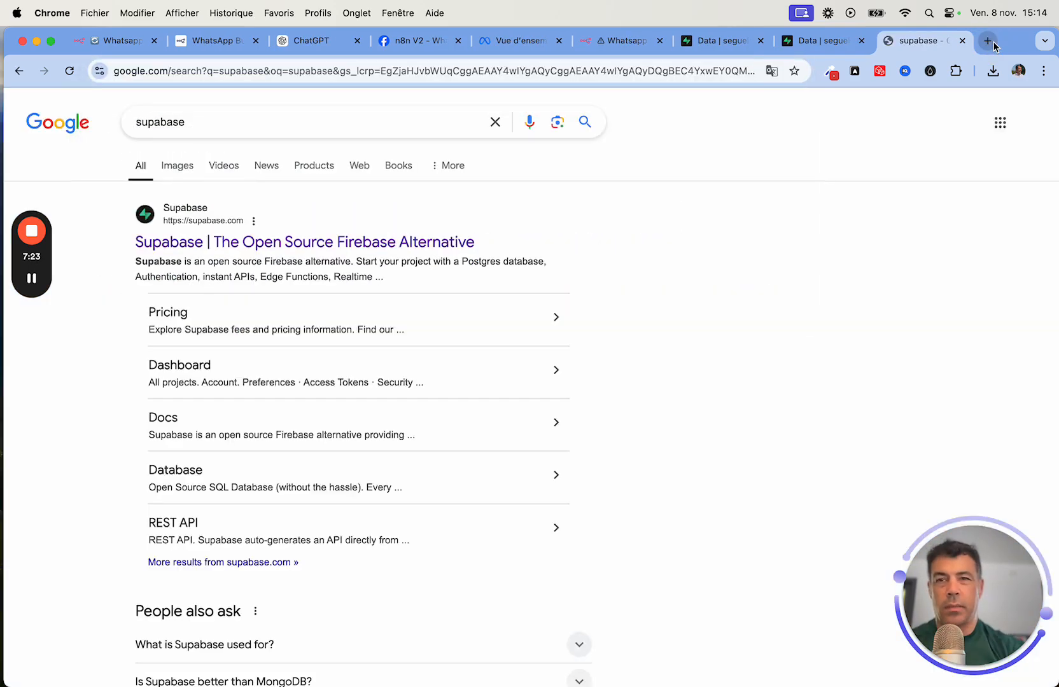
left_click(424, 249)
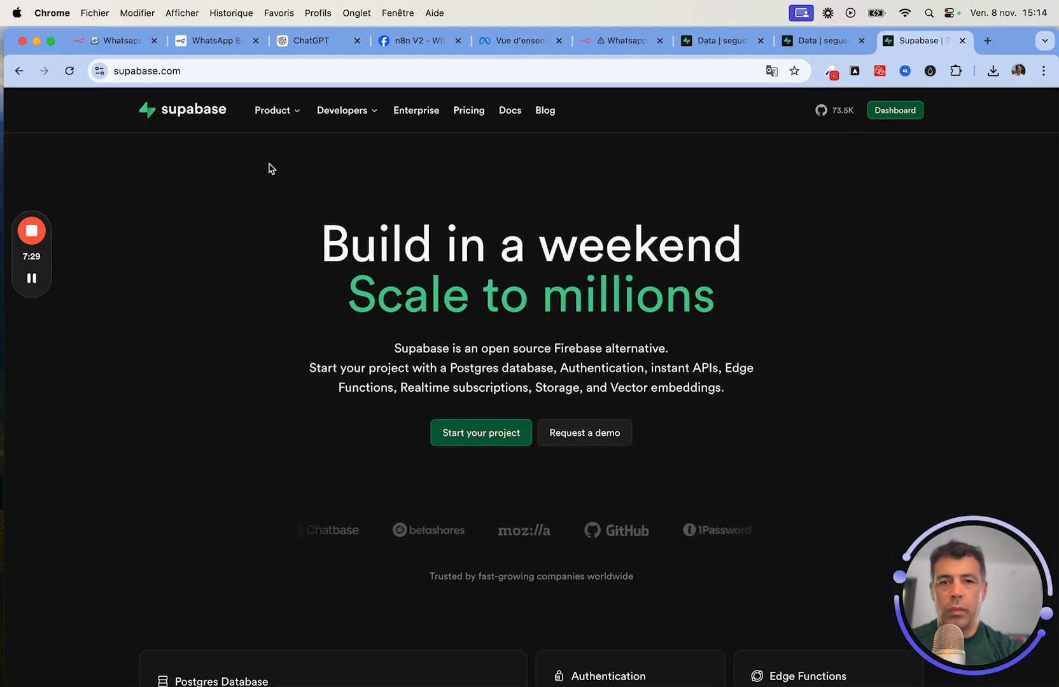
left_click(470, 435)
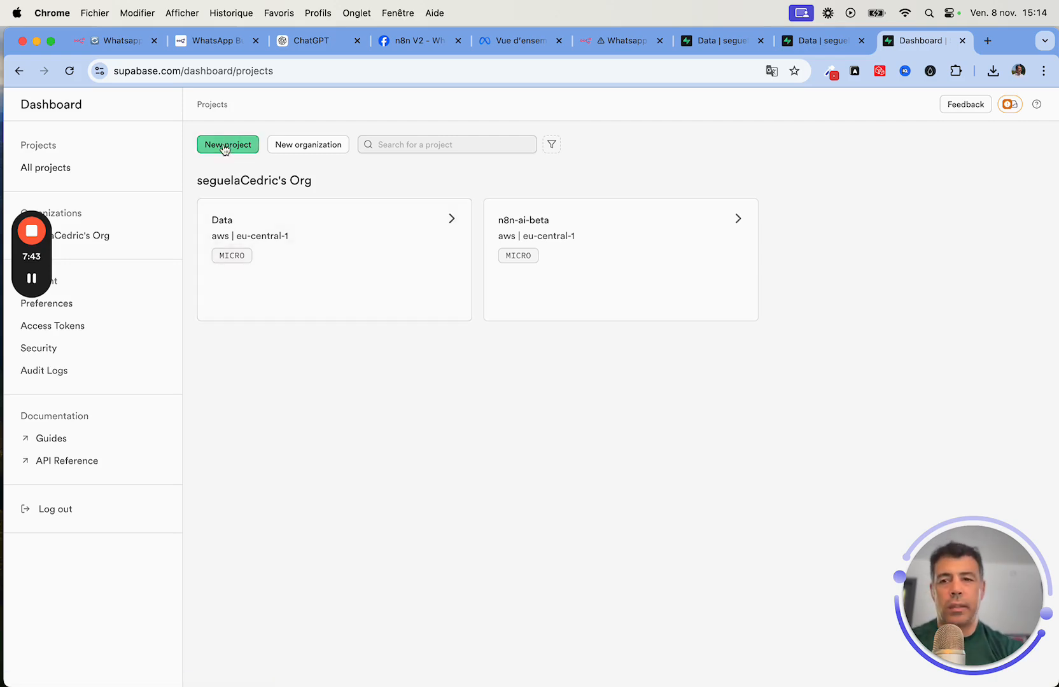
Step: Open the Data project's database settings to view its connection parameters
left_click(317, 217)
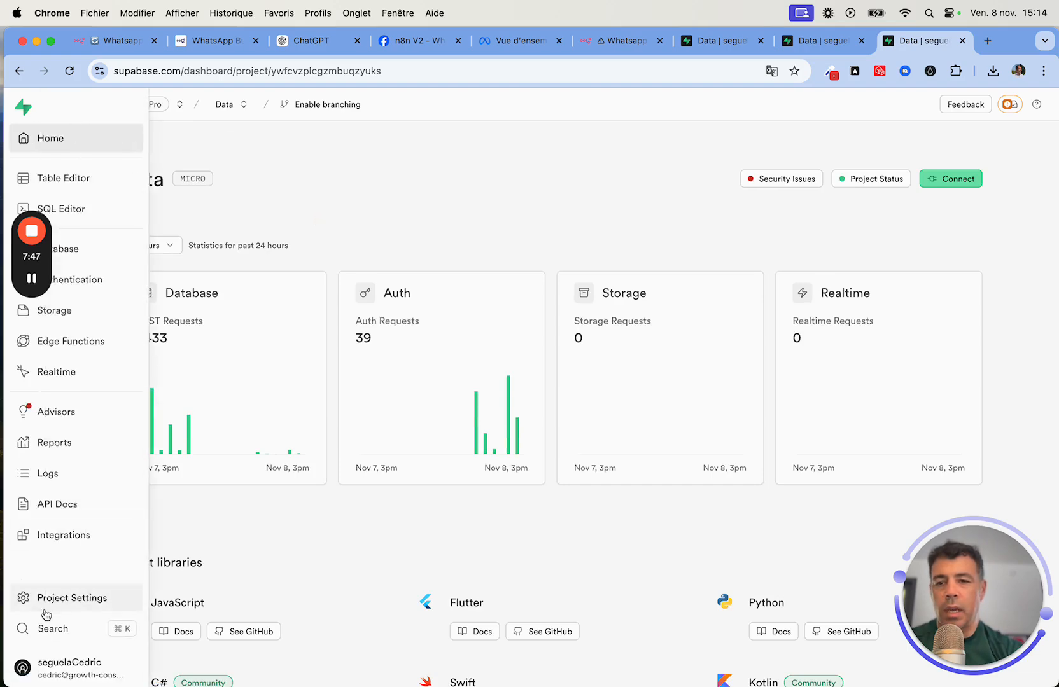
left_click(40, 604)
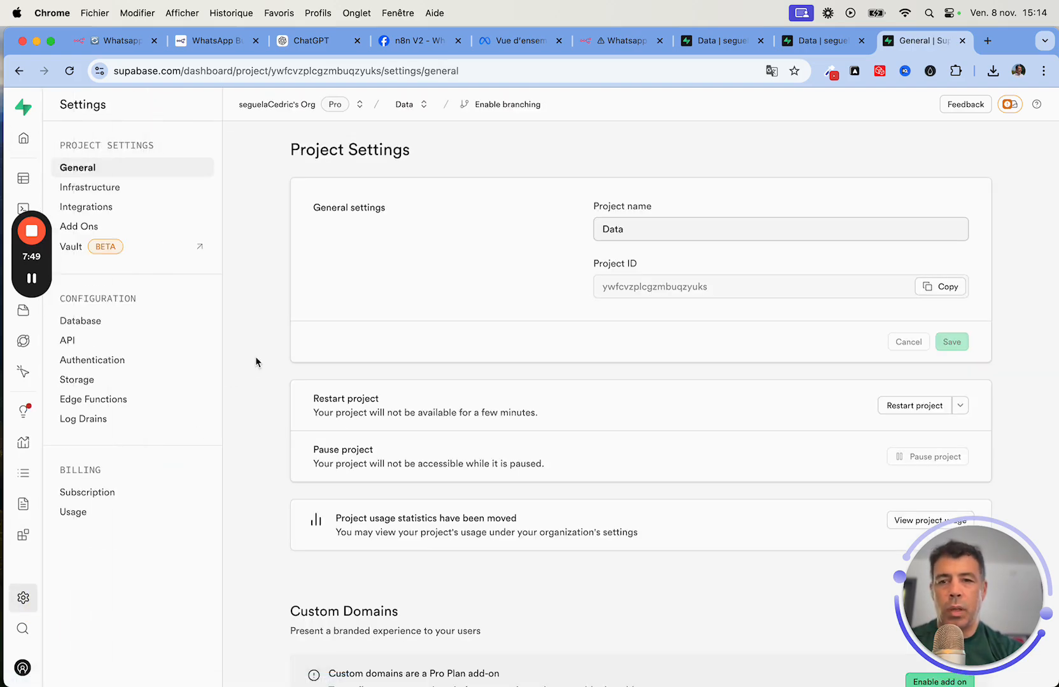
left_click(94, 325)
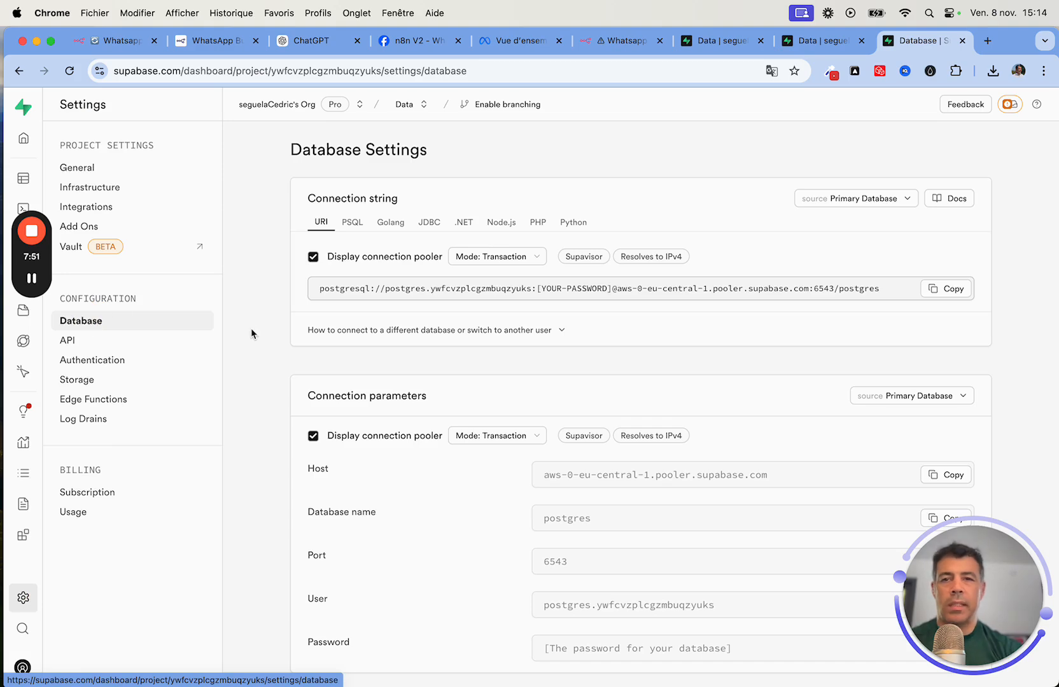
Step: Switch to the n8n workflow, look at the Postgres Chat Memory1 node's parameters, and return to the canvas
left_click(115, 43)
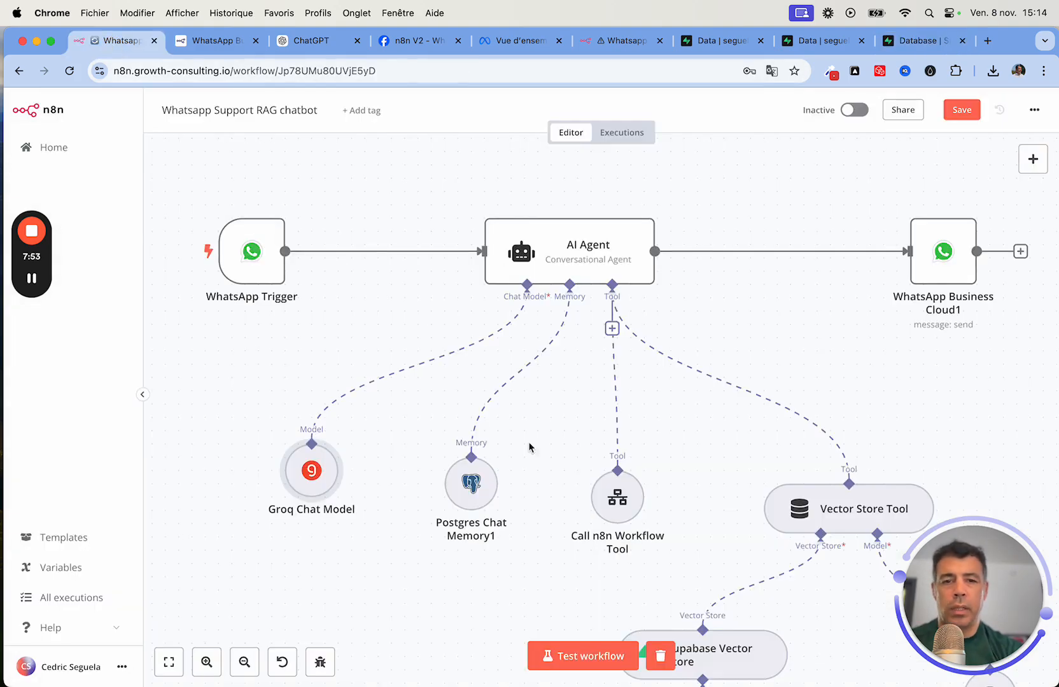
double_click(471, 486)
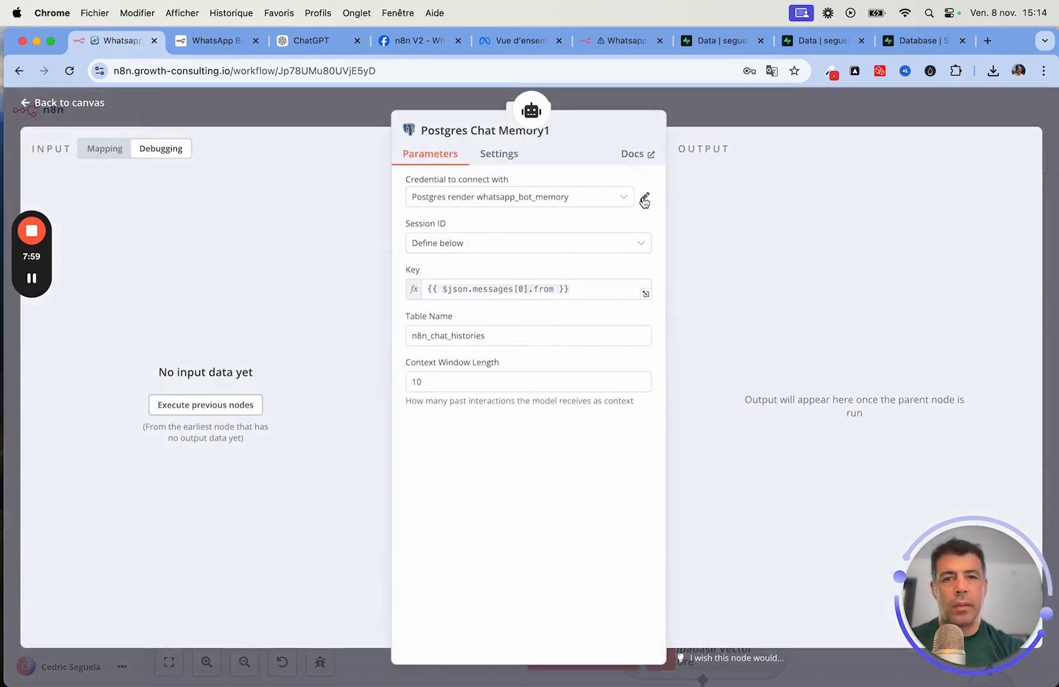
left_click(66, 105)
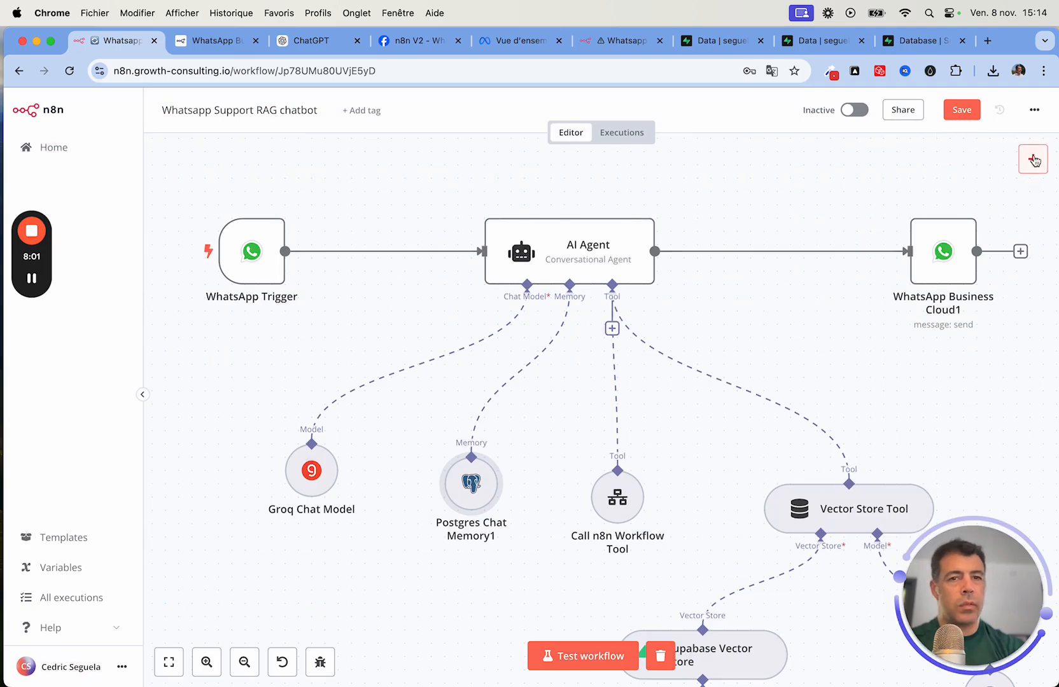
Step: Disconnect Postgres Chat Memory1 from the AI Agent, then link it back to the agent's Memory input
left_click(518, 370)
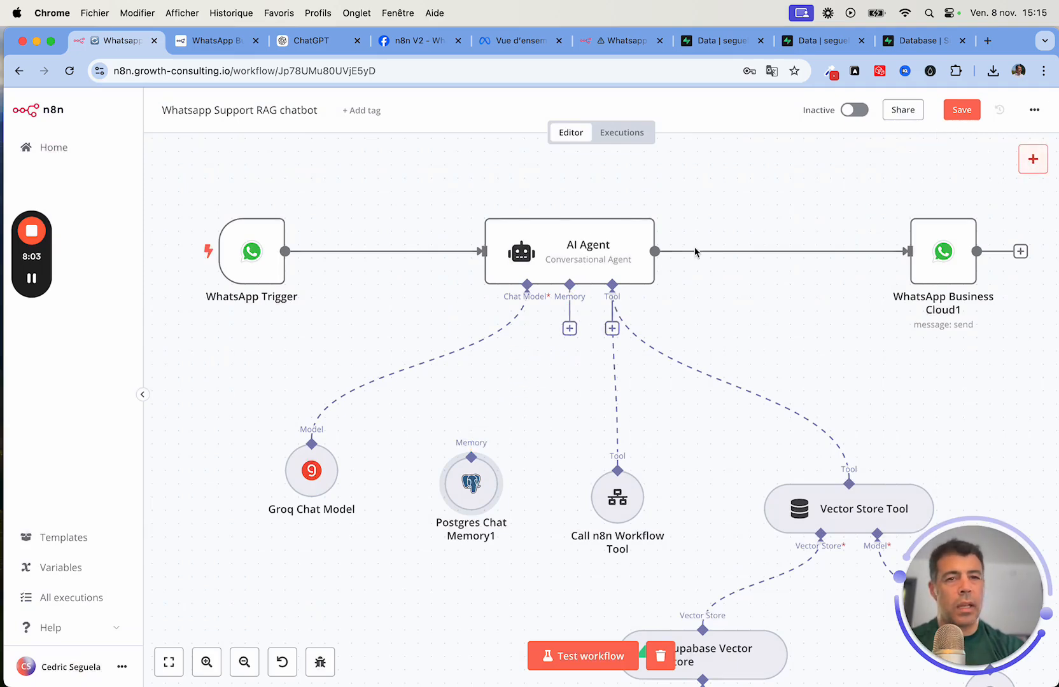
left_click(570, 329)
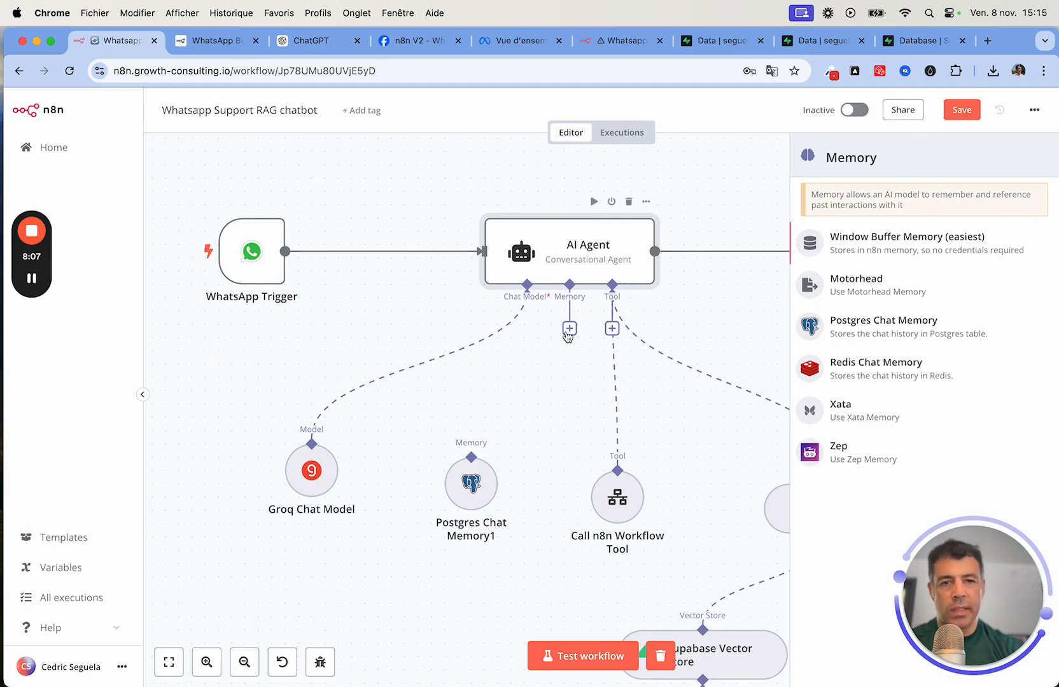
left_click_drag(569, 328, 470, 465)
double_click(471, 483)
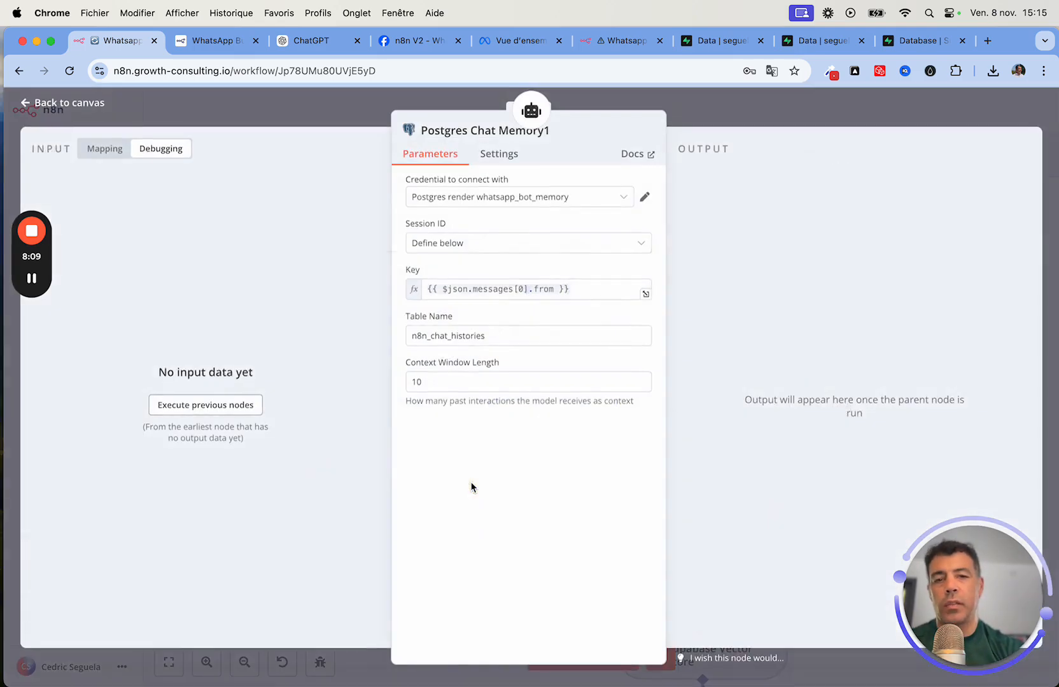
left_click(74, 106)
left_click(707, 209)
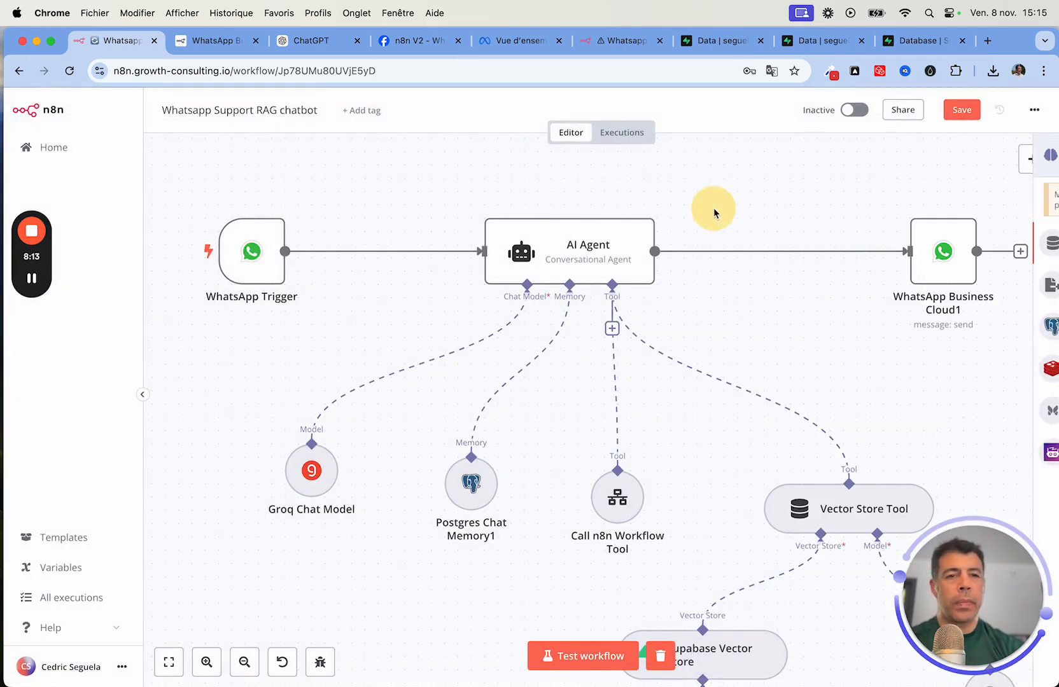
Step: Examine the Postgres credential's connection fields and the session key expression in the Postgres Chat Memory1 node
double_click(471, 487)
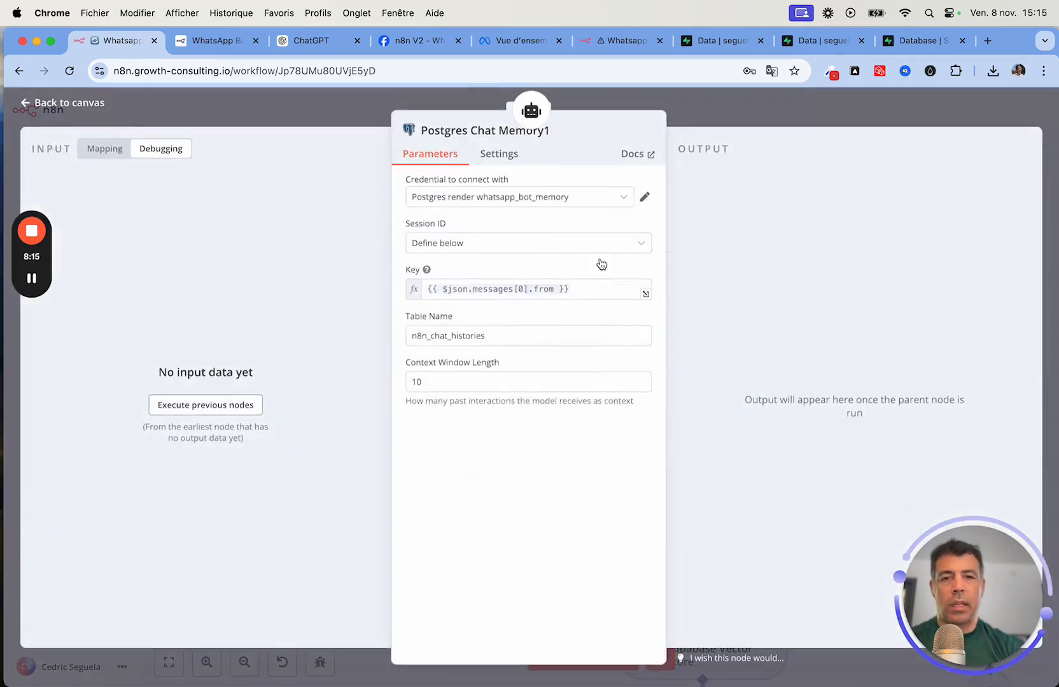
left_click(644, 201)
scroll(428, 395, "down", 5)
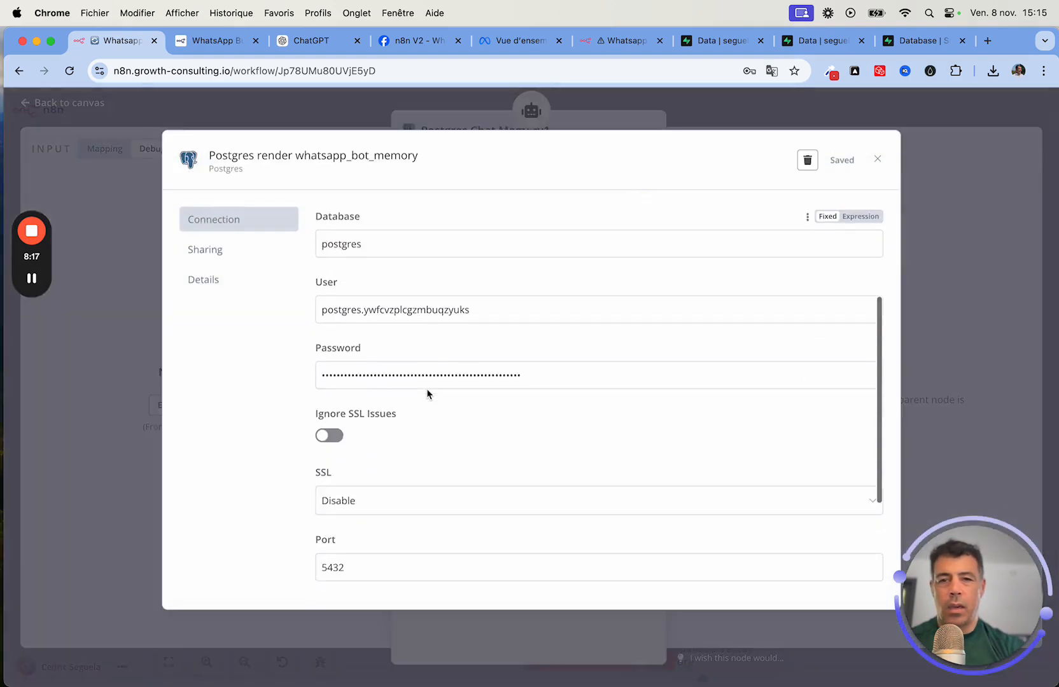
scroll(427, 395, "down", 2)
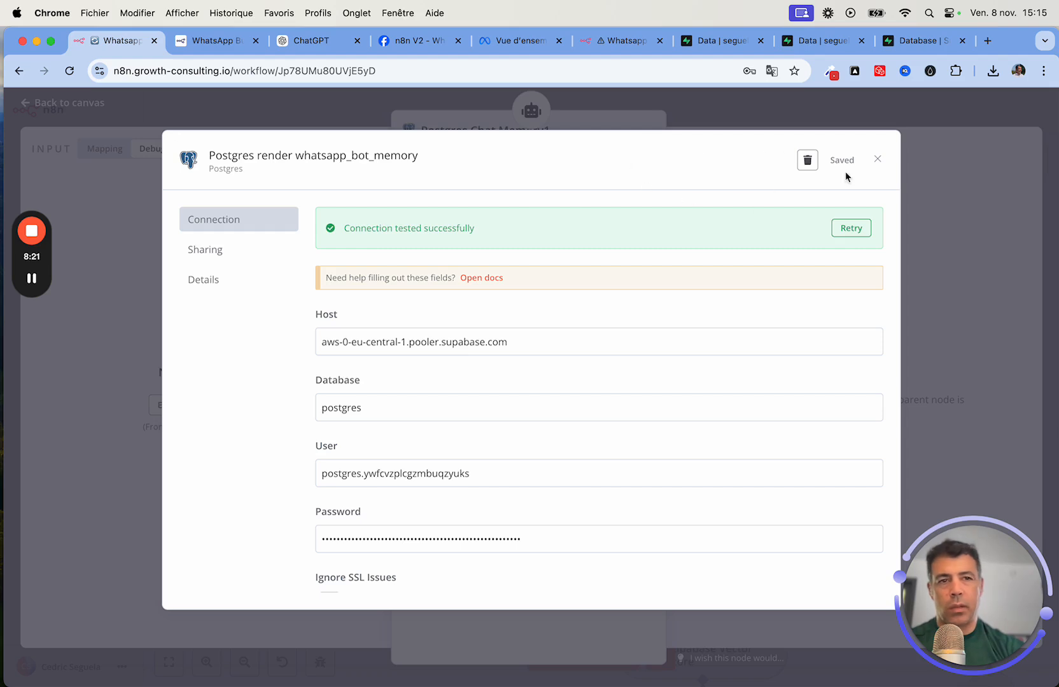
left_click(879, 160)
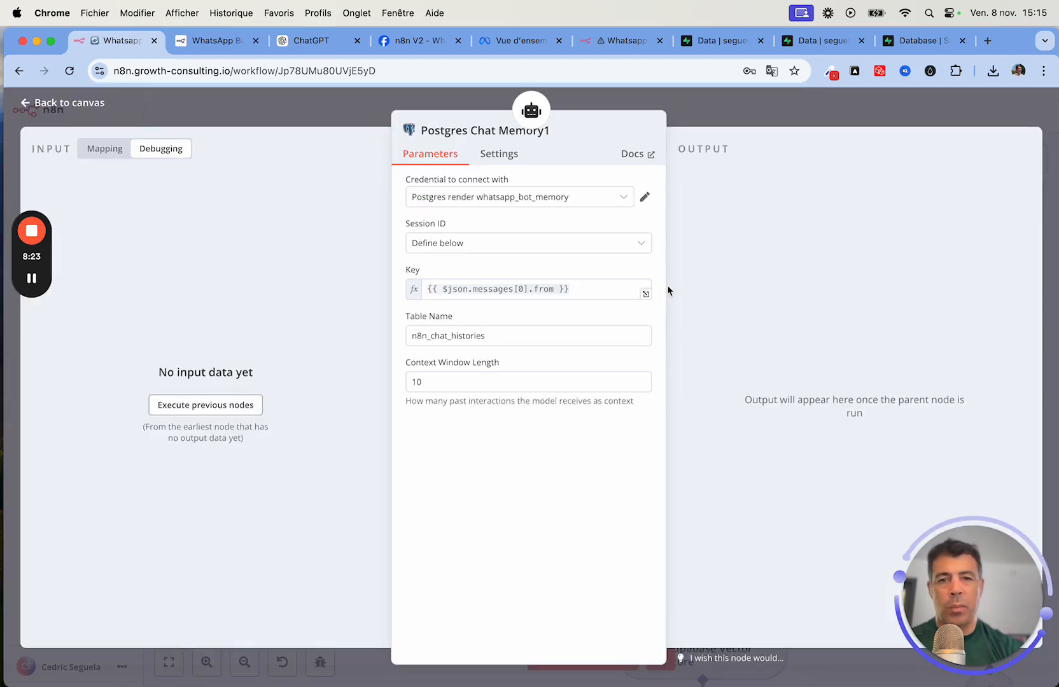
left_click_drag(575, 289, 369, 295)
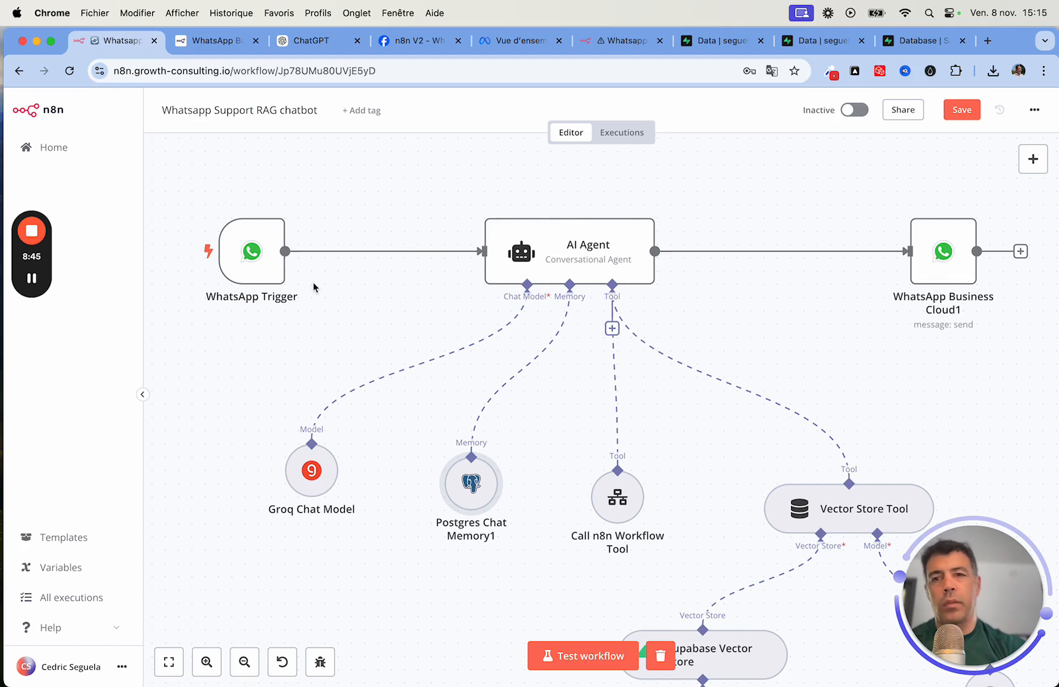
Step: Examine the name, description and workflow settings of the Call n8n Workflow Tool node, and return to the canvas
mouse_move(257, 206)
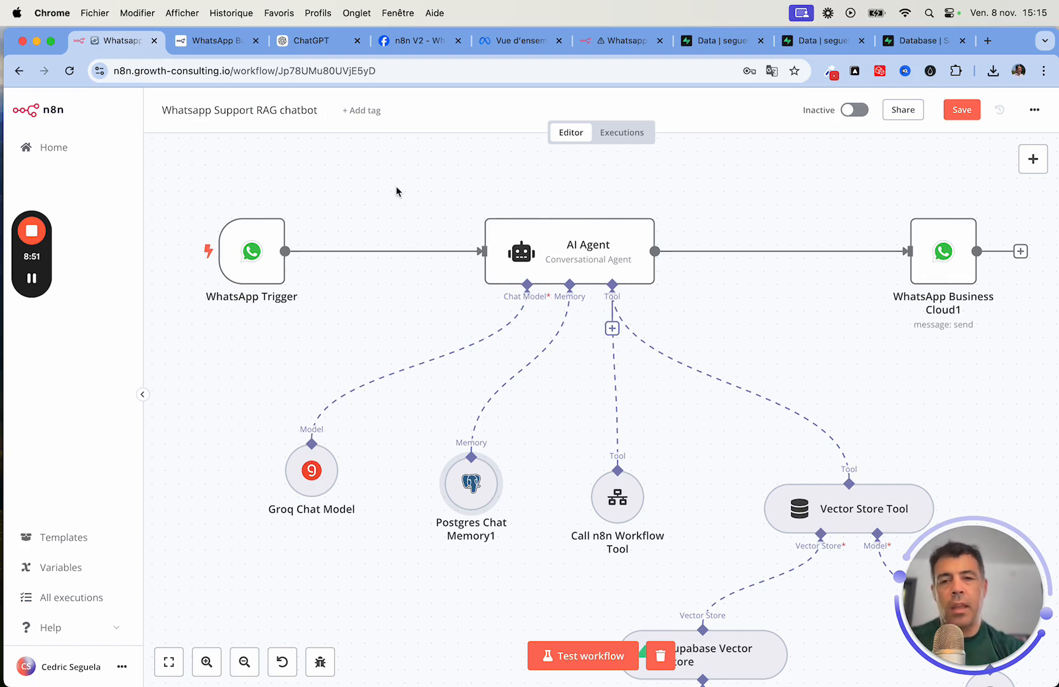
scroll(725, 299, "down", 3)
scroll(726, 299, "right", 3)
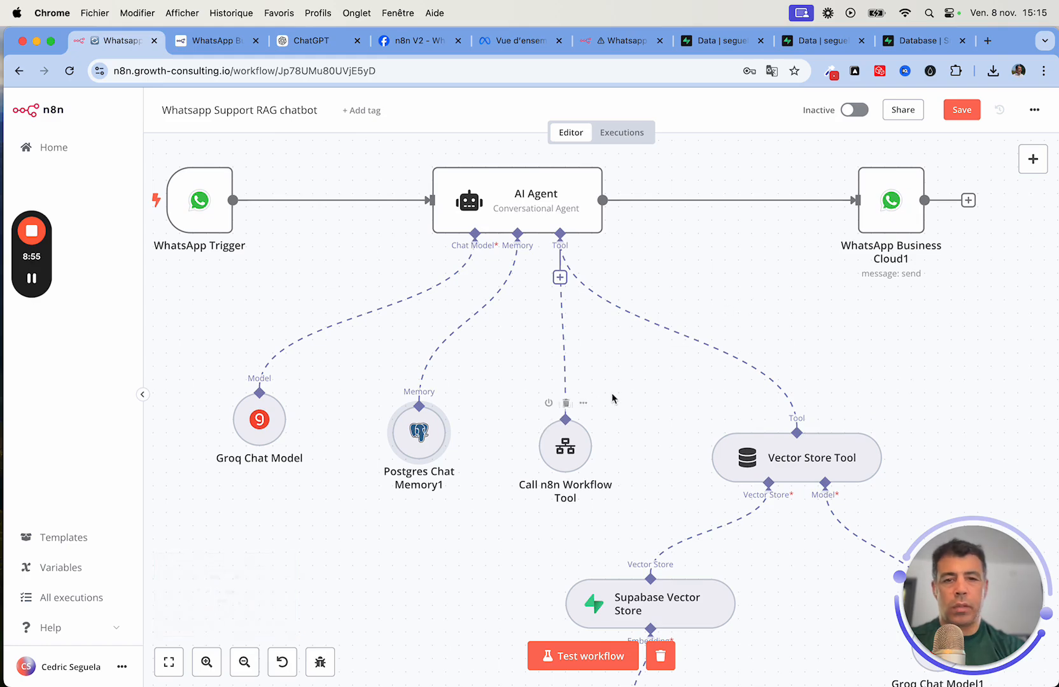
mouse_move(562, 463)
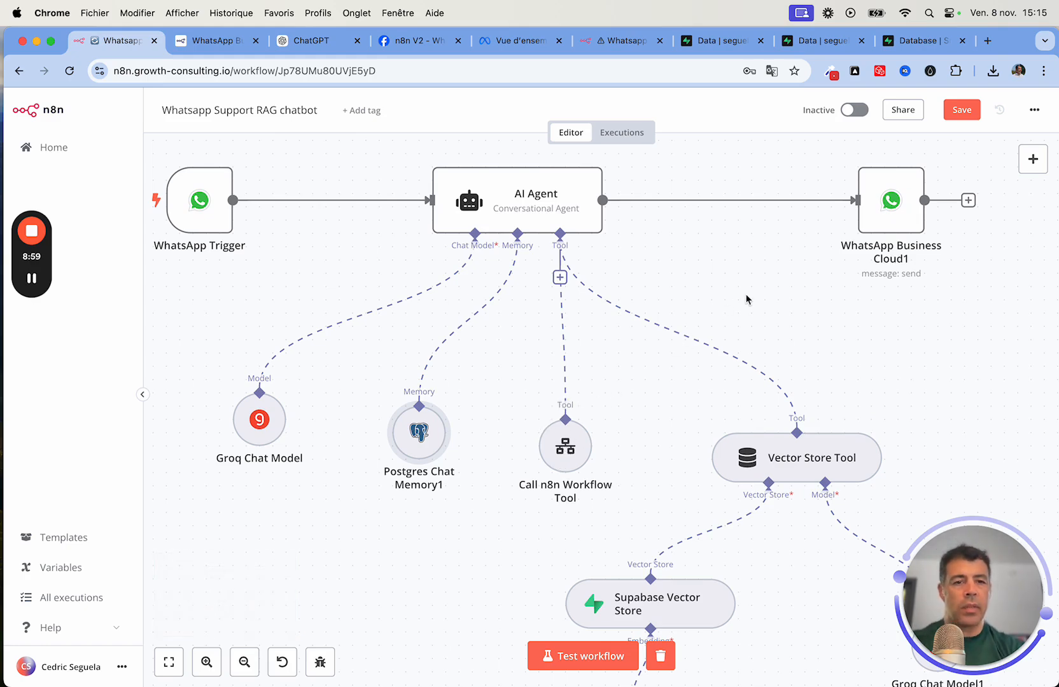
double_click(568, 447)
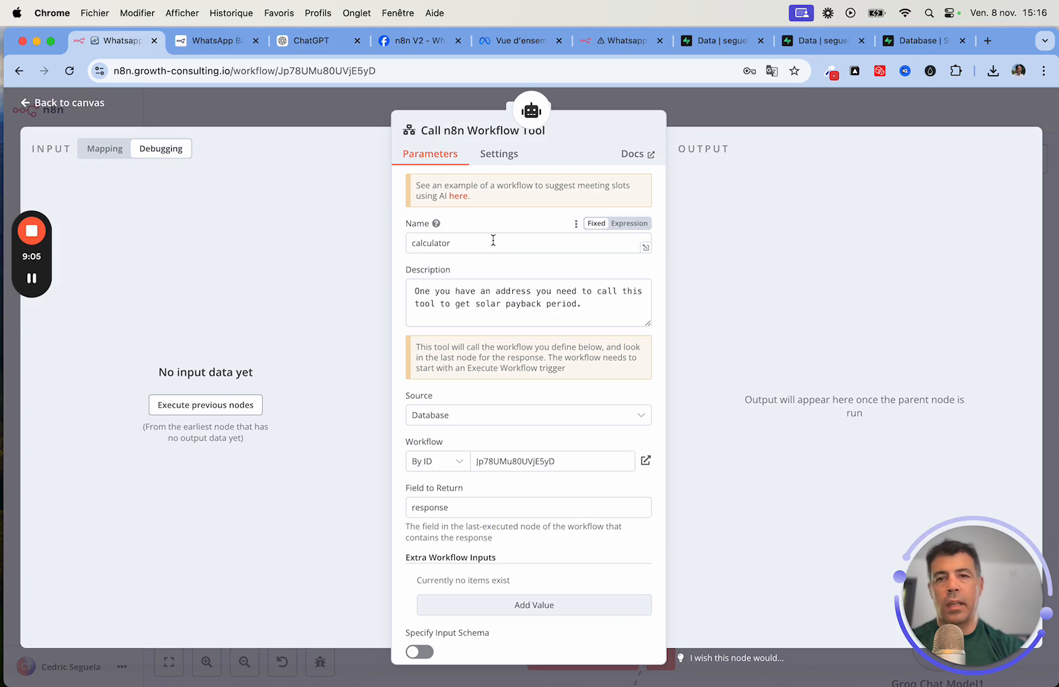
left_click_drag(493, 240, 346, 239)
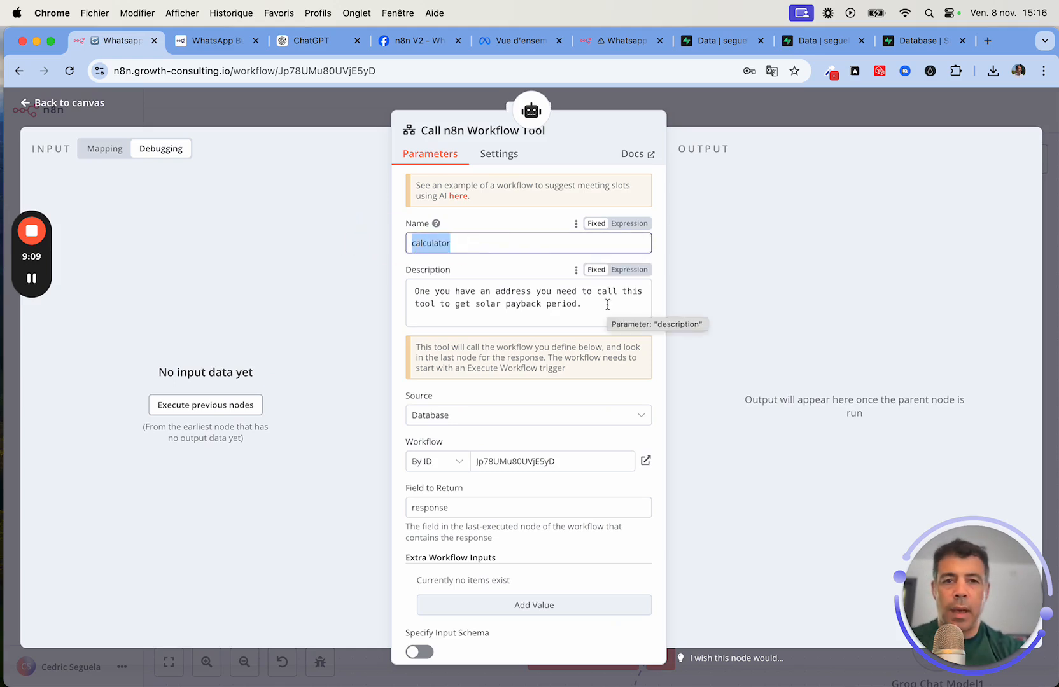
left_click(36, 103)
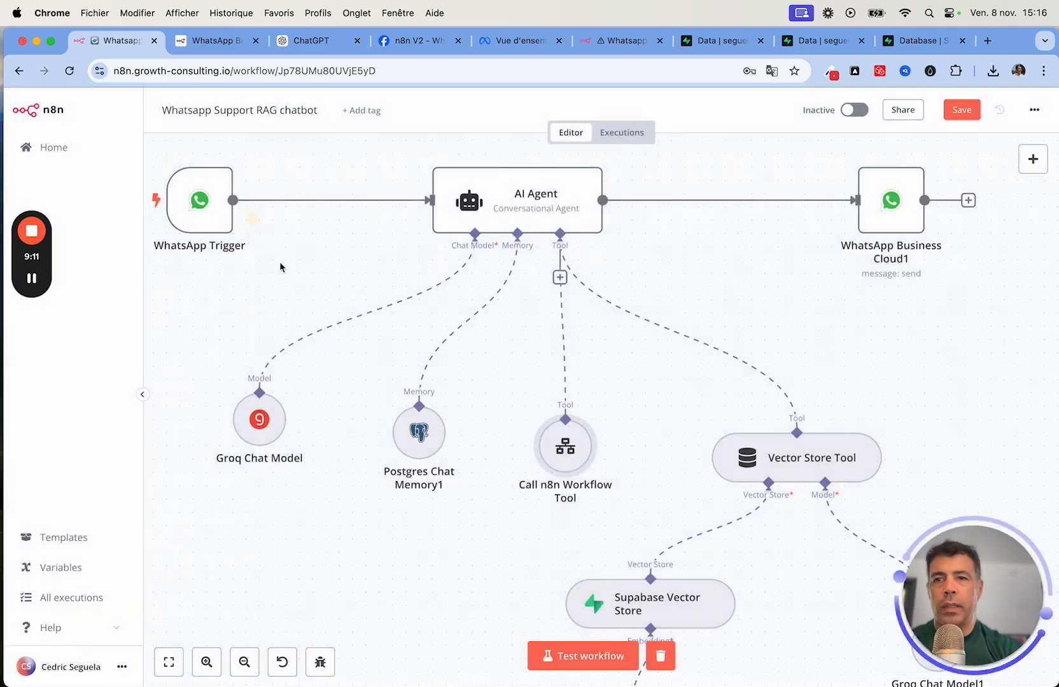
Step: Look over the parts of the workflow below the AI Agent, including the vector store branch, and come back to the agent
scroll(306, 346, "left", 3)
scroll(306, 346, "down", 2)
scroll(306, 345, "down", 5)
scroll(306, 345, "left", 3)
scroll(306, 345, "up", 8)
scroll(307, 346, "right", 3)
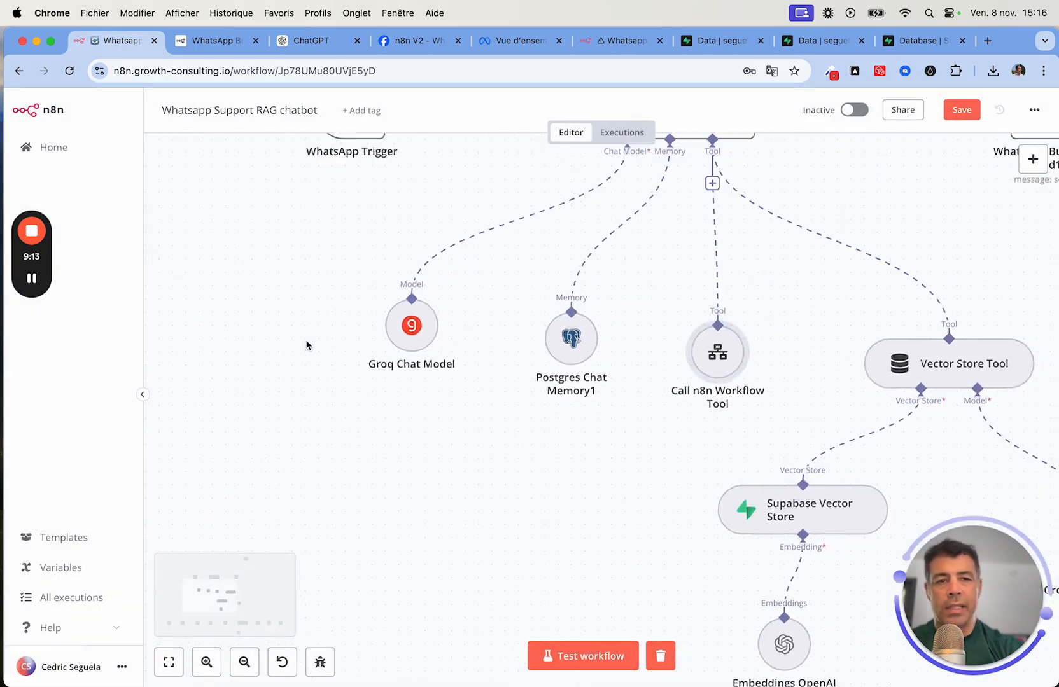
scroll(306, 346, "up", 2)
scroll(306, 346, "right", 2)
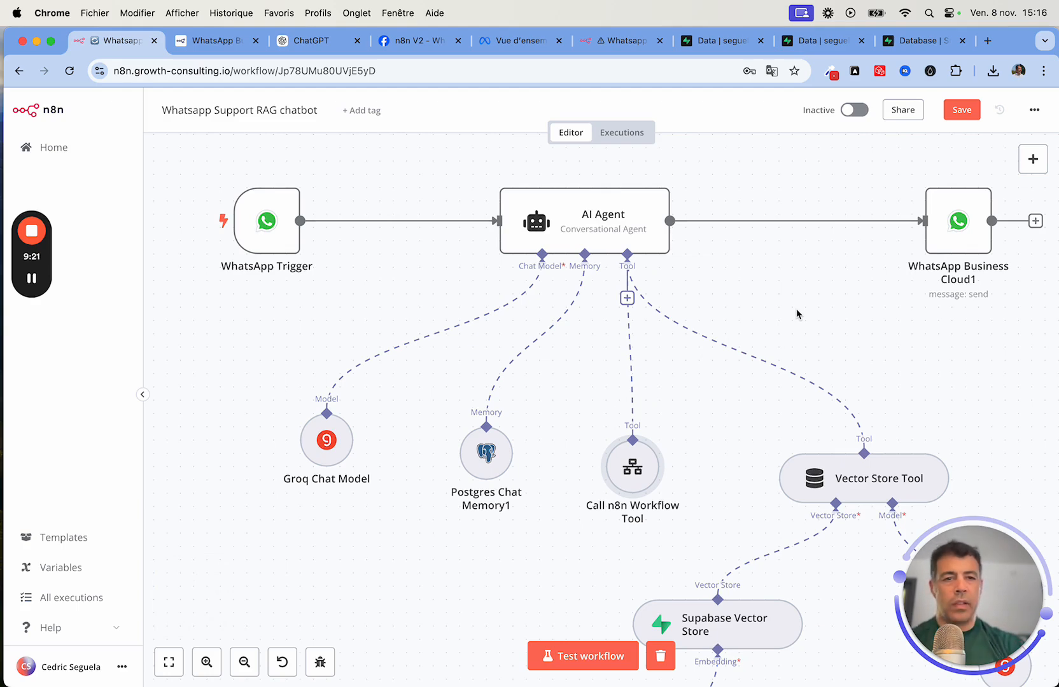
Step: Disconnect the Vector Store Tool from the AI Agent, then link it back to the agent's Tool input
scroll(796, 309, "down", 3)
scroll(789, 312, "down", 2)
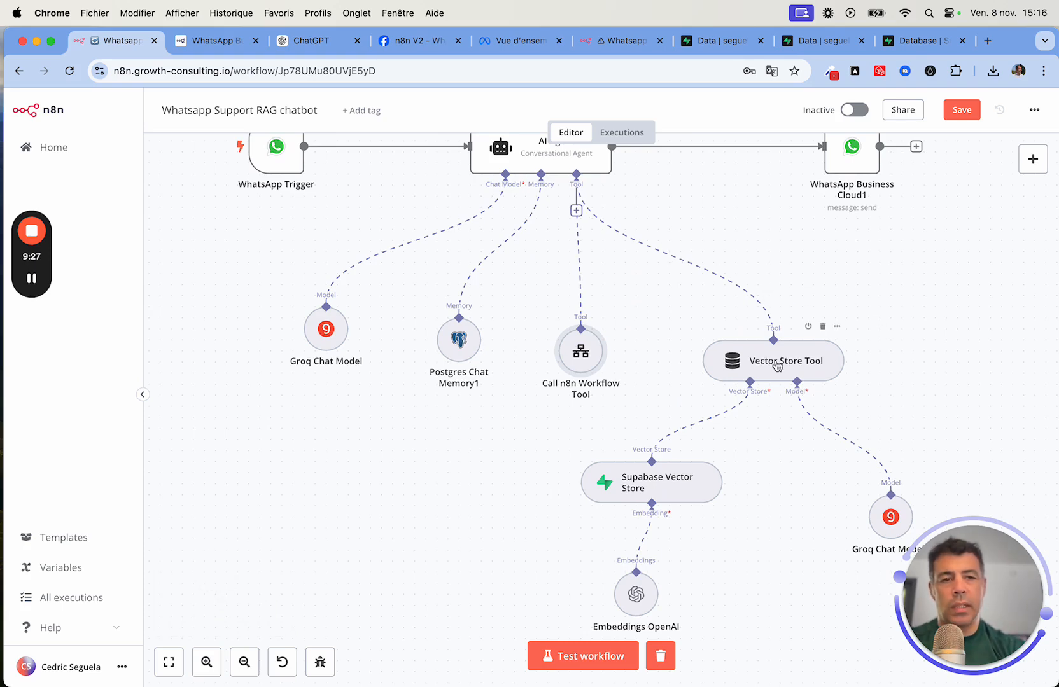
left_click(674, 259)
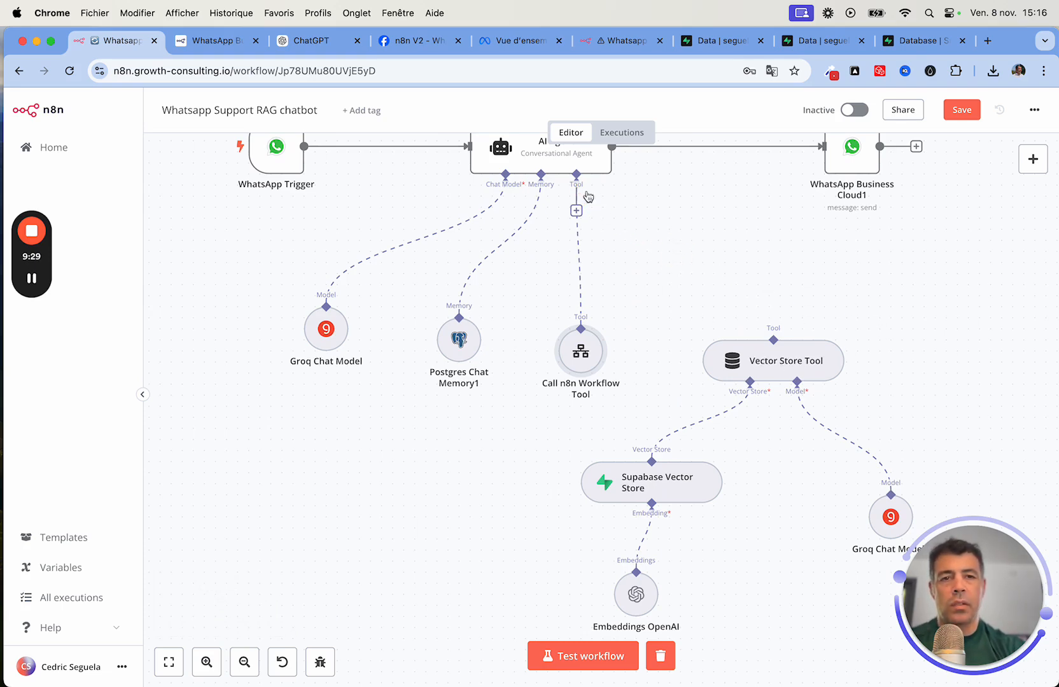
left_click(576, 211)
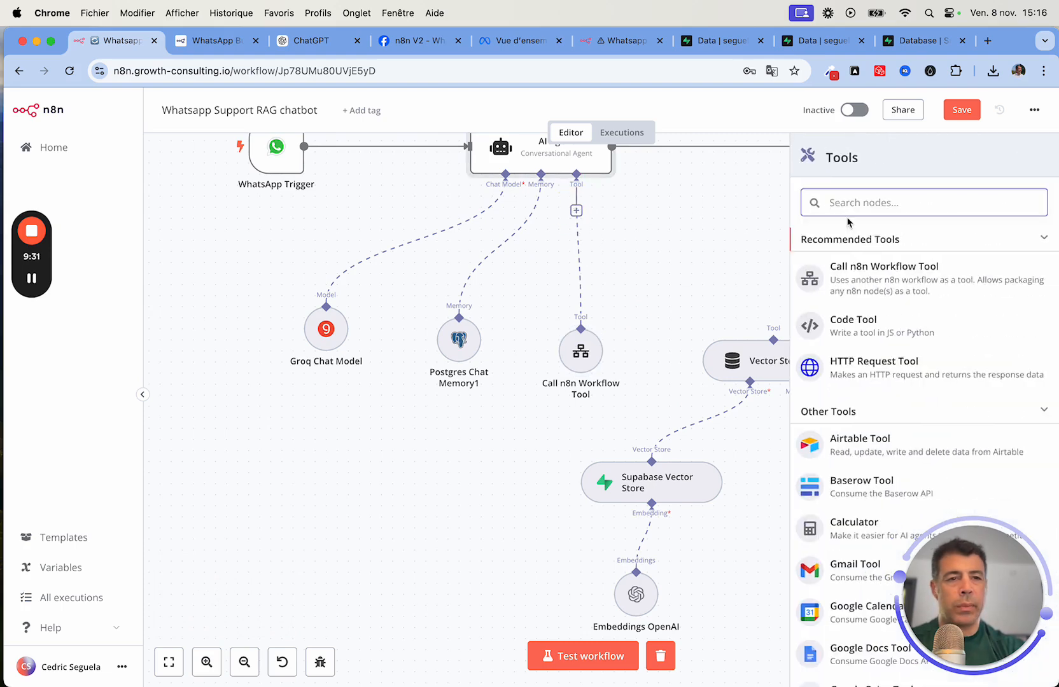
scroll(630, 229, "right", 3)
scroll(630, 229, "down", 2)
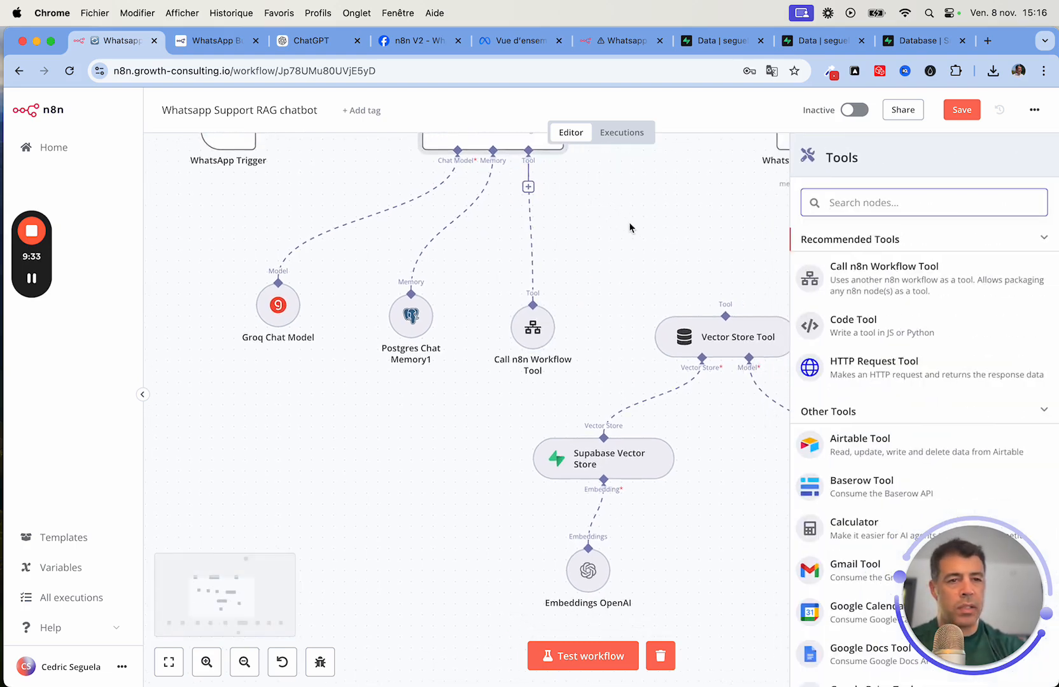
left_click(665, 249)
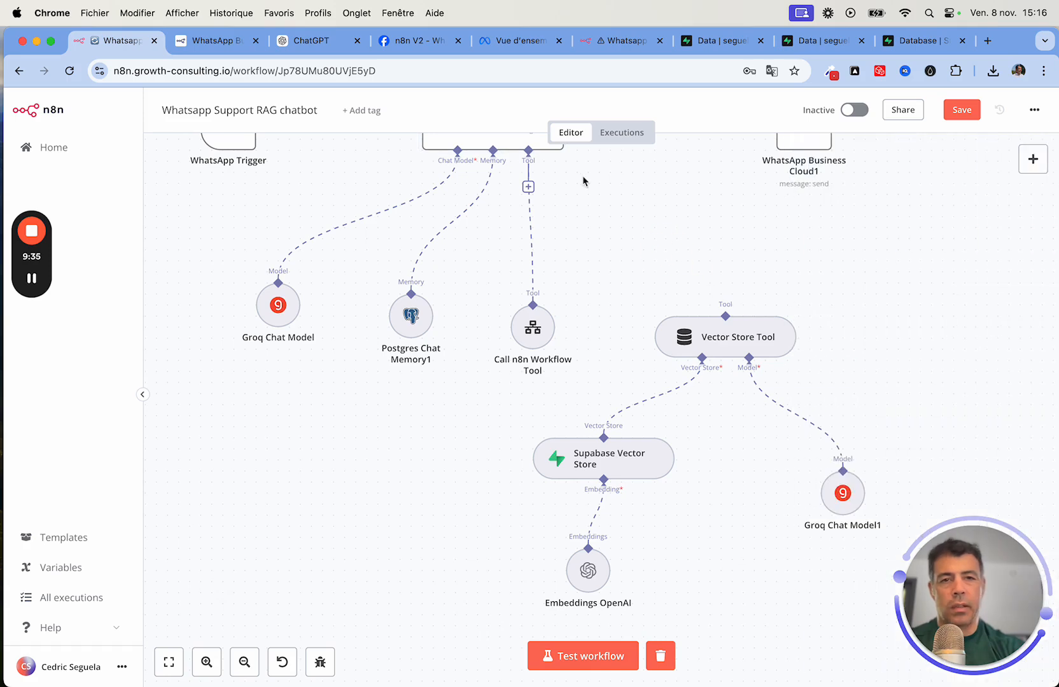
left_click_drag(528, 151, 725, 339)
scroll(959, 329, "down", 2)
scroll(959, 328, "left", 1)
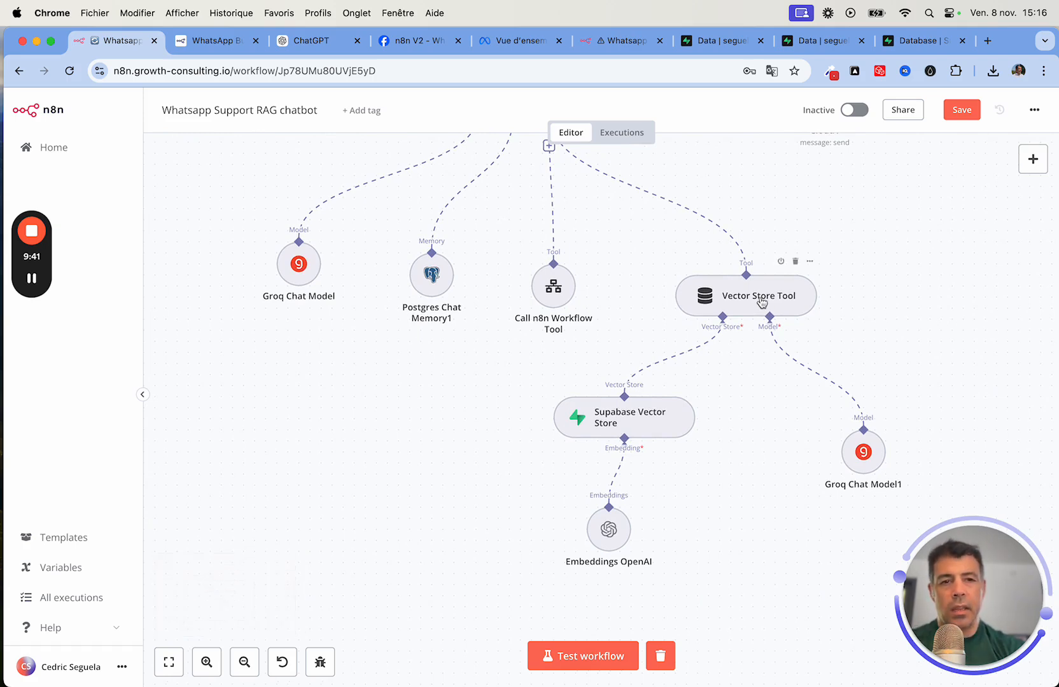
Step: Examine the Supabase Vector Store credential's Host and Service Role Secret fields against the project URL and API keys in Supabase's API settings
double_click(612, 421)
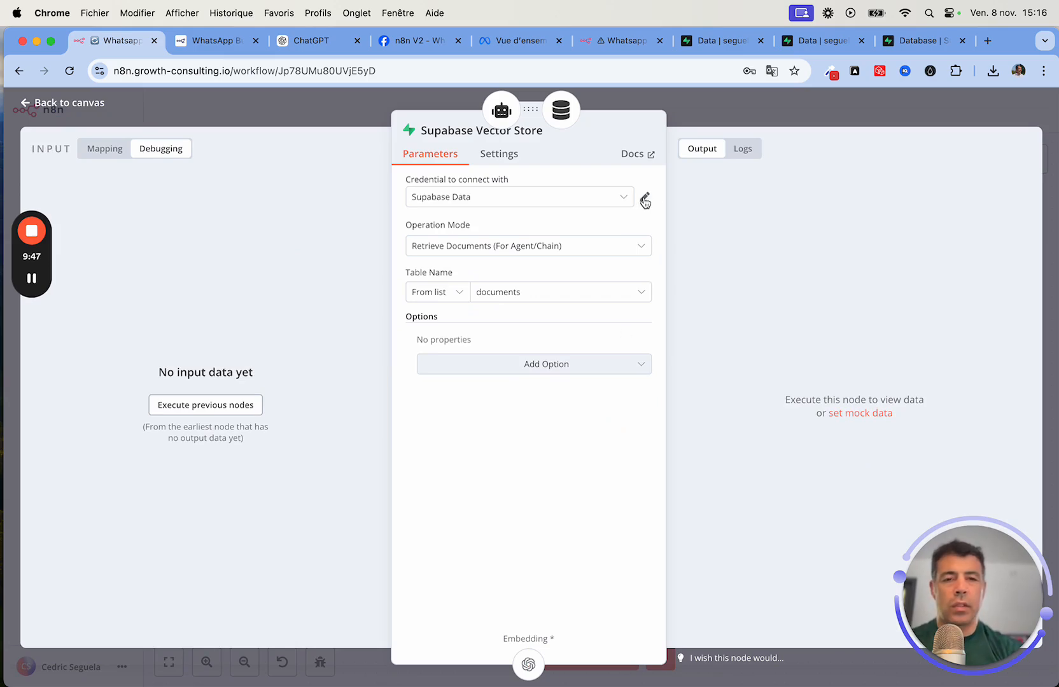
left_click(645, 199)
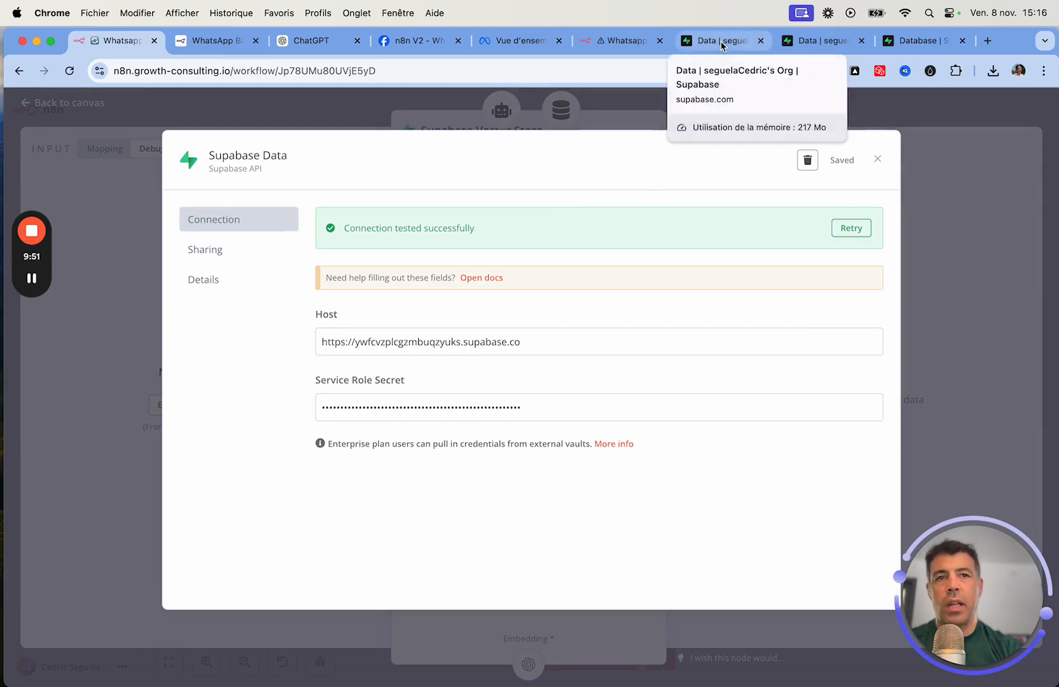
left_click(828, 41)
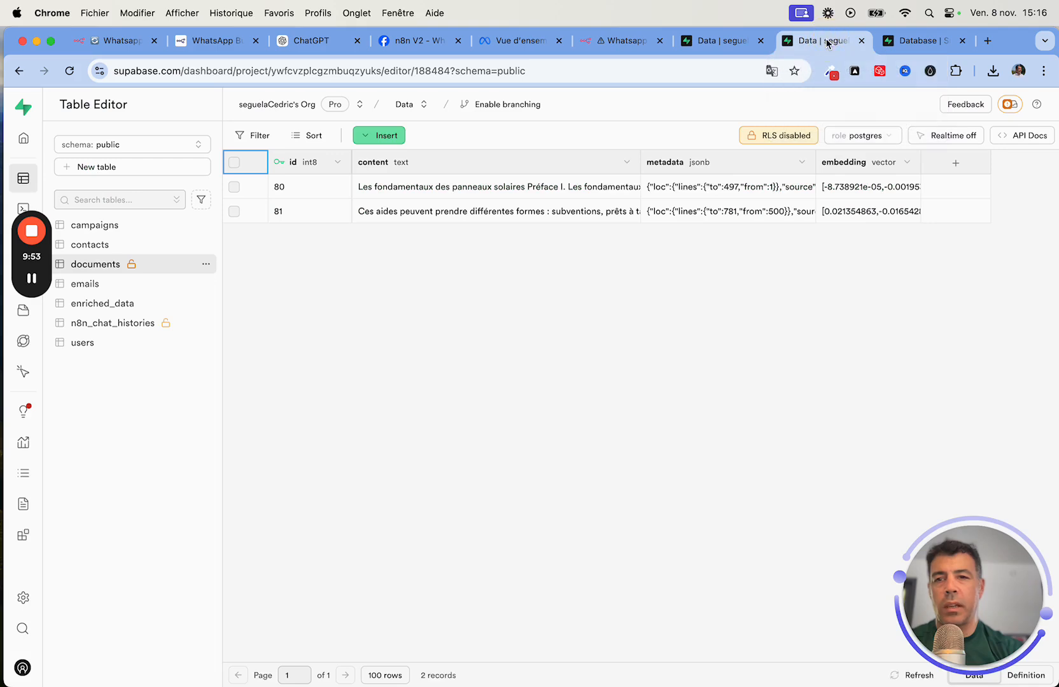
left_click(924, 40)
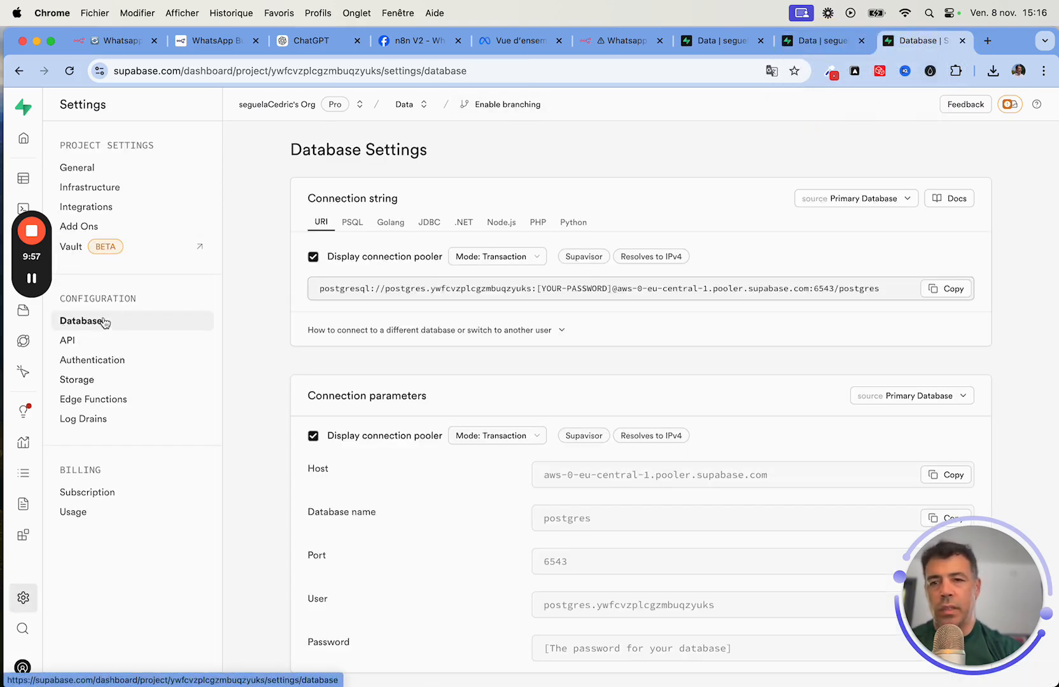
left_click(99, 344)
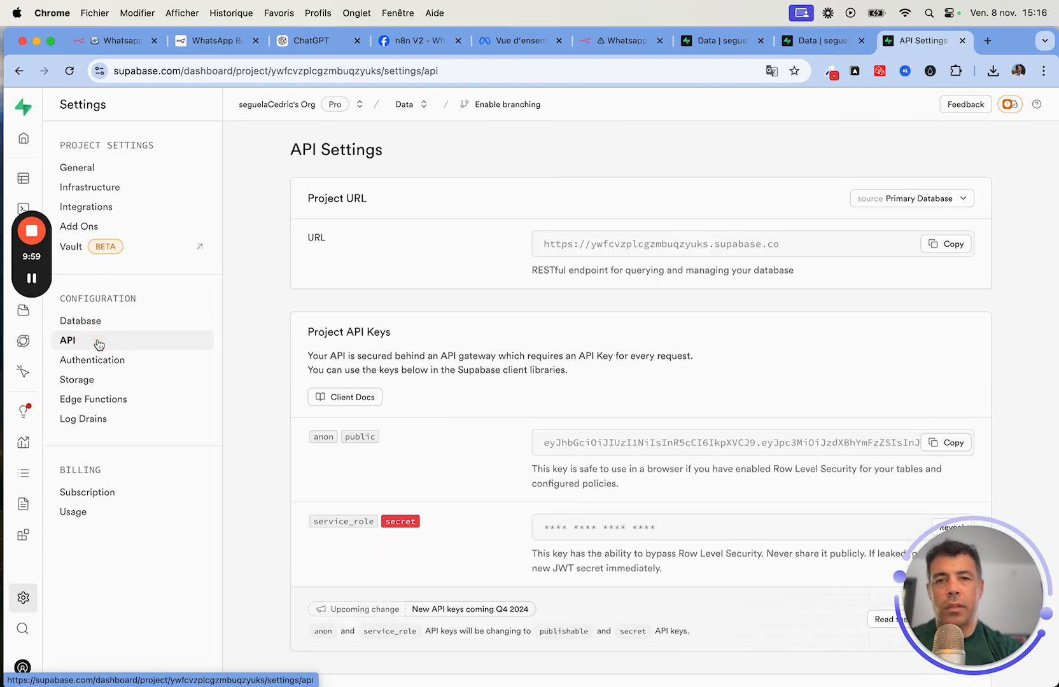
scroll(297, 405, "down", 5)
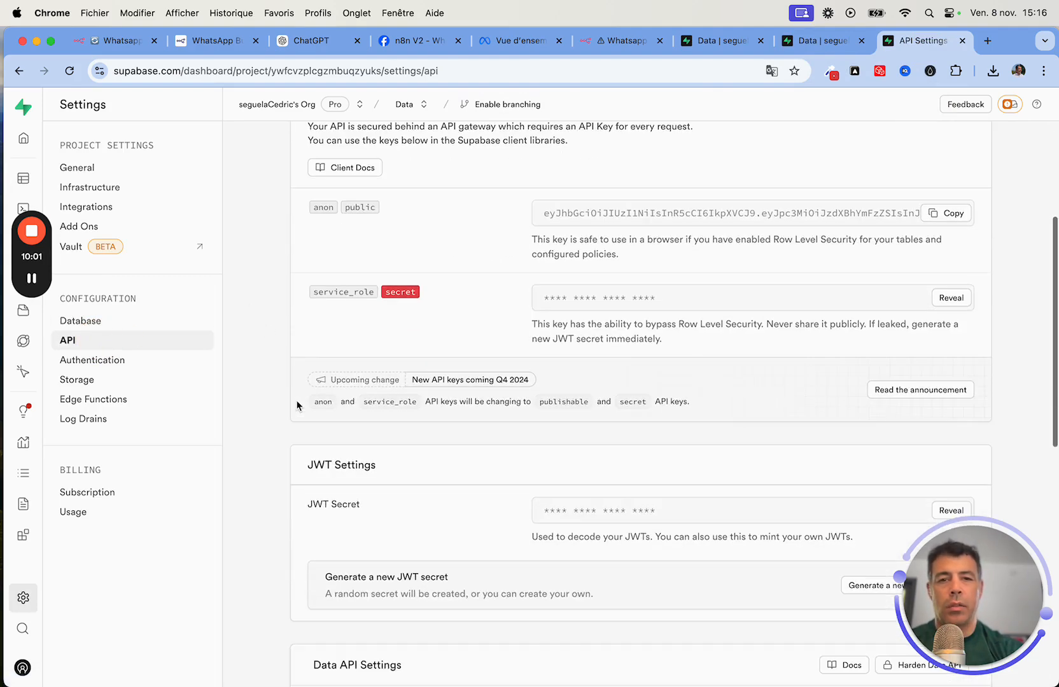
scroll(297, 406, "up", 5)
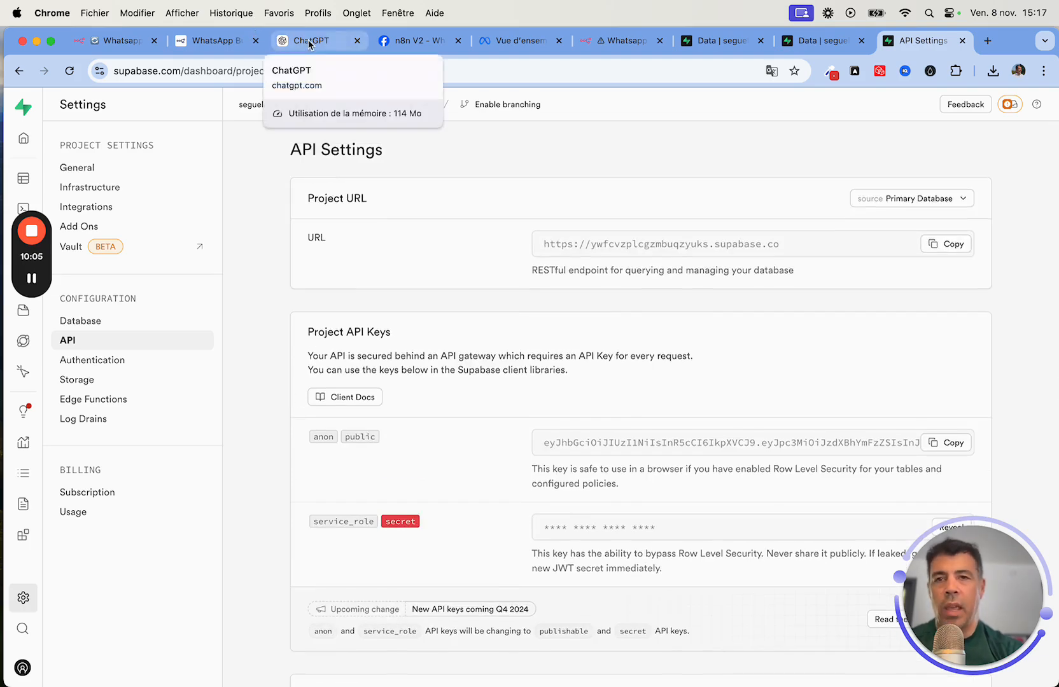
left_click(213, 40)
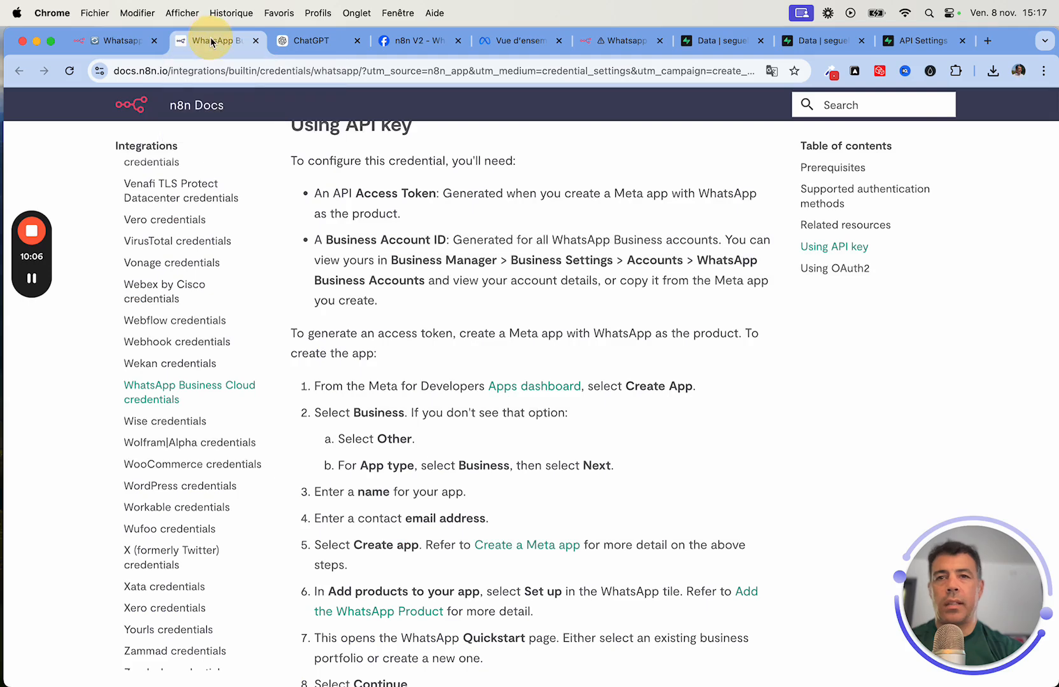
left_click(105, 39)
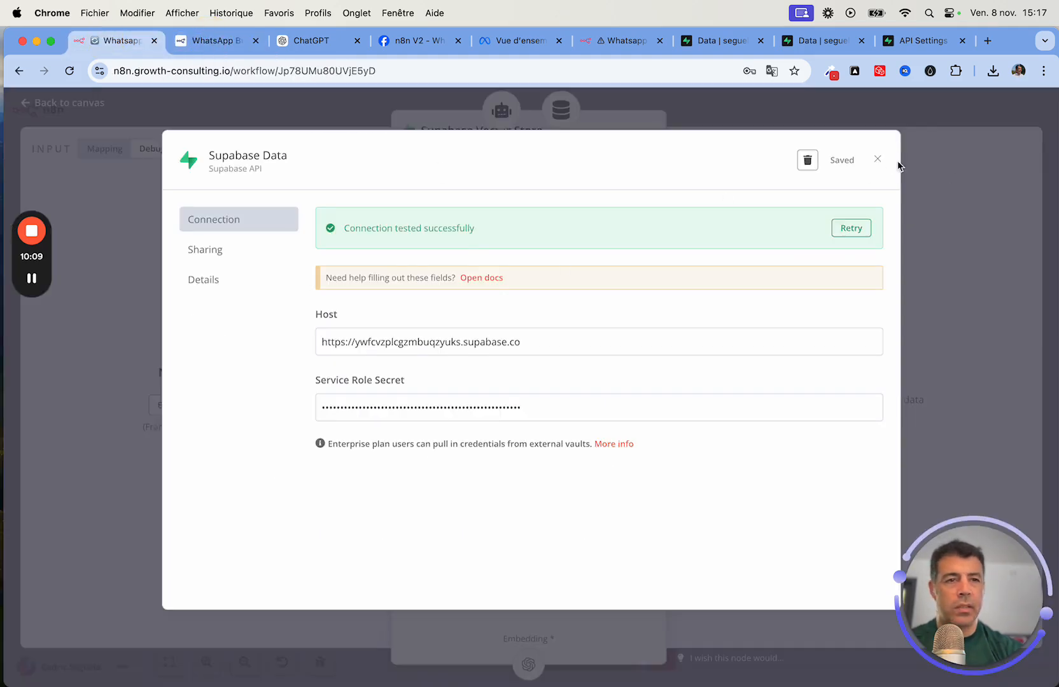
left_click(878, 159)
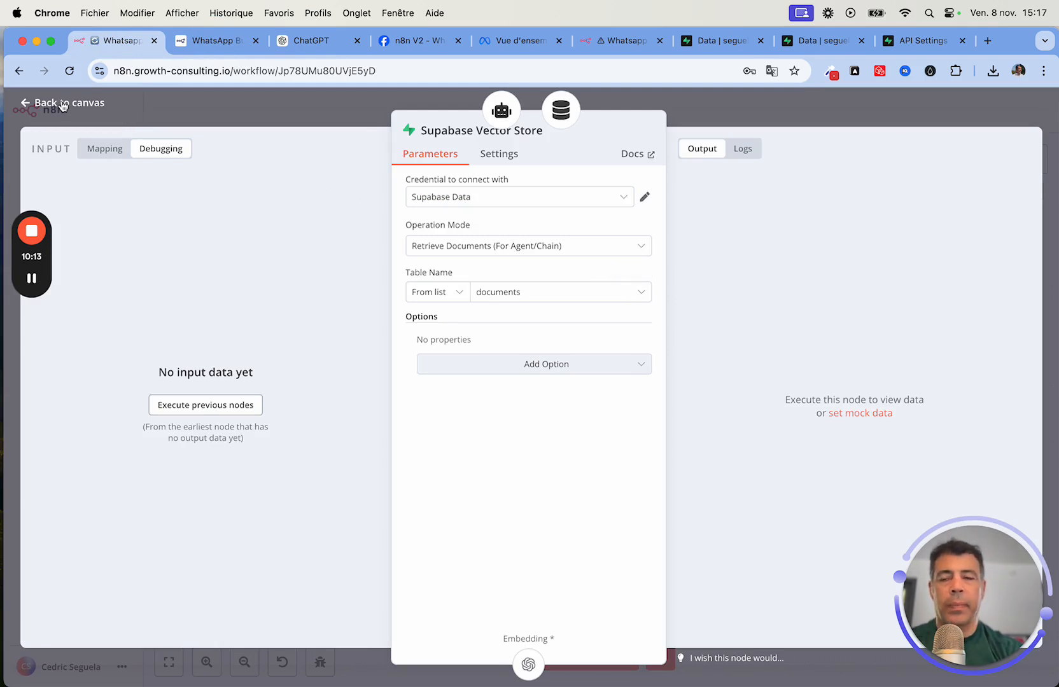
Step: Open the n8n documentation for the Supabase Data credential and read how to obtain the Host and Service Role Secret
left_click(644, 200)
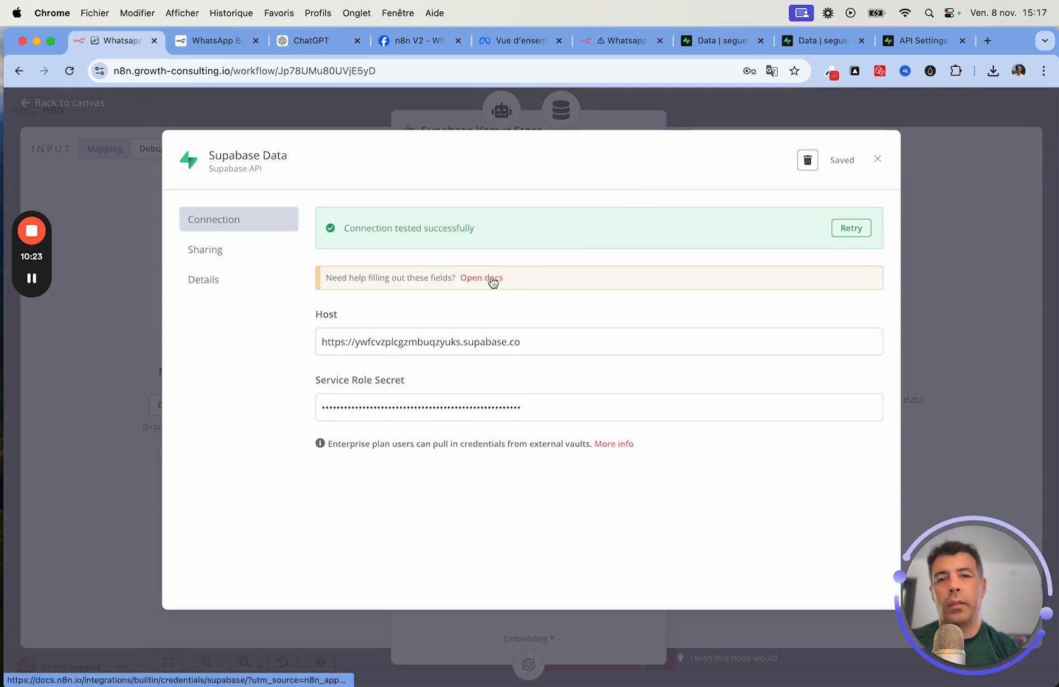
left_click(493, 278)
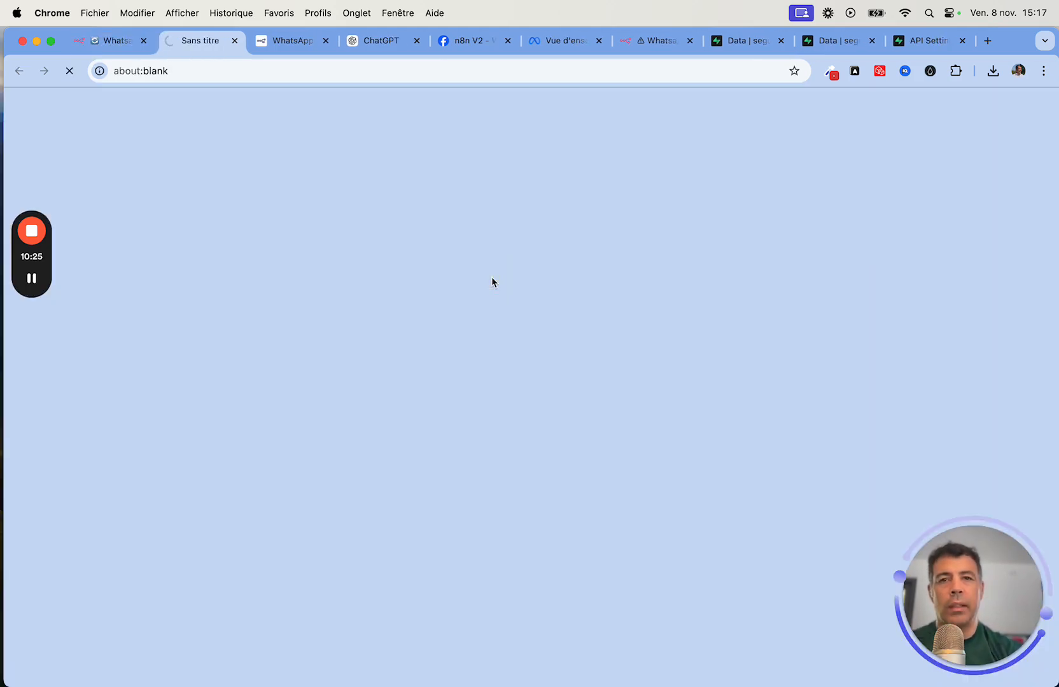
scroll(699, 451, "down", 1)
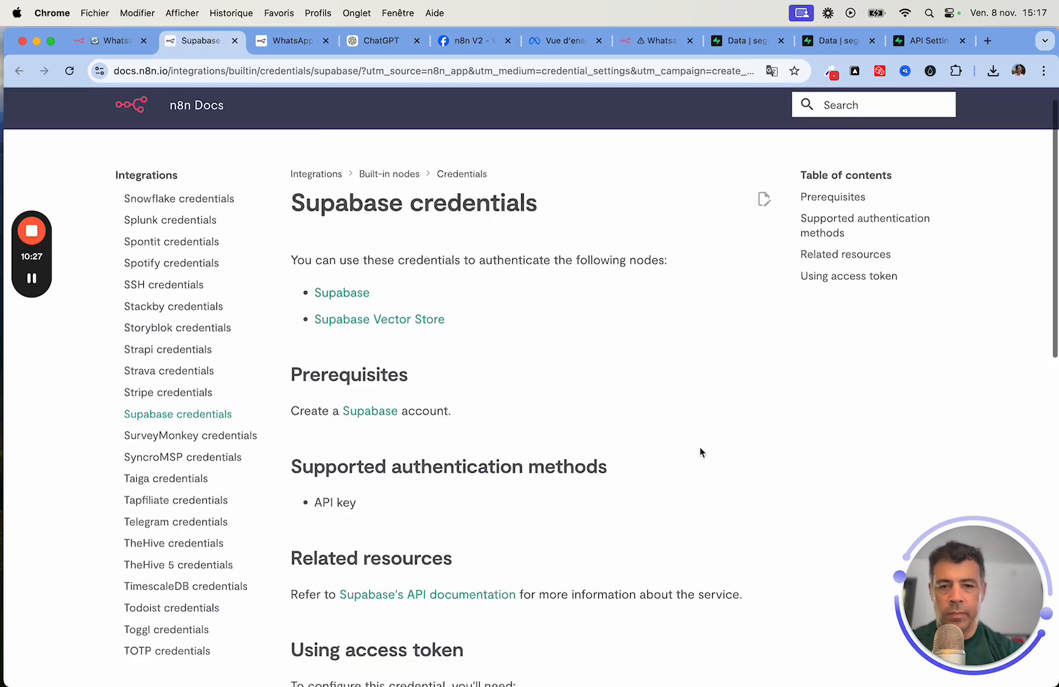
scroll(700, 452, "down", 10)
scroll(700, 452, "up", 4)
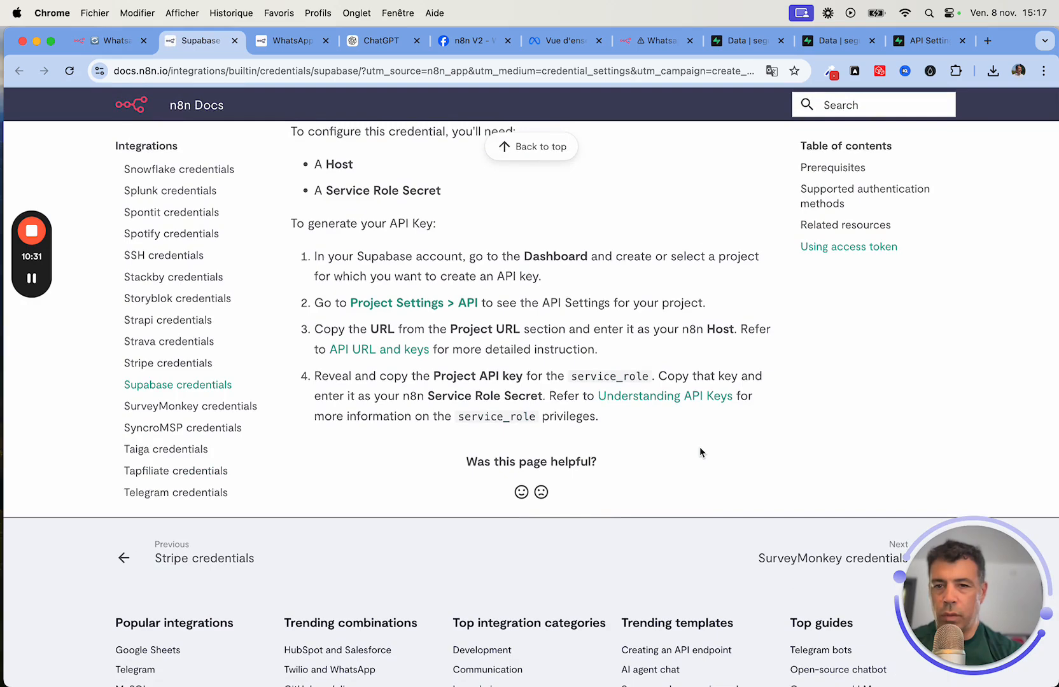
scroll(279, 397, "up", 10)
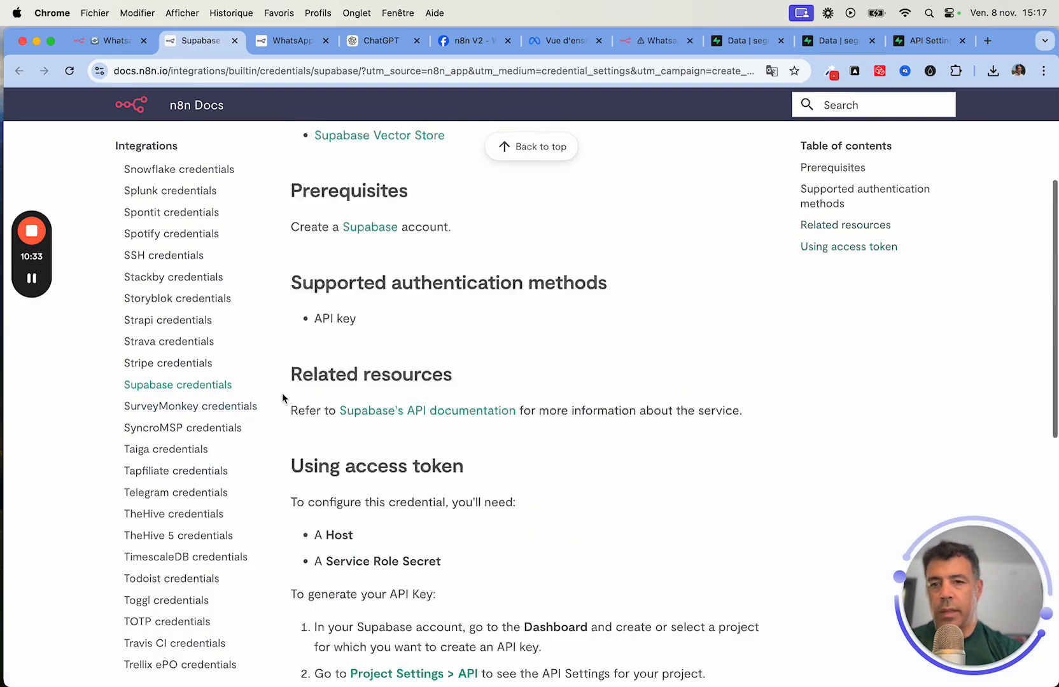
scroll(484, 445, "down", 3)
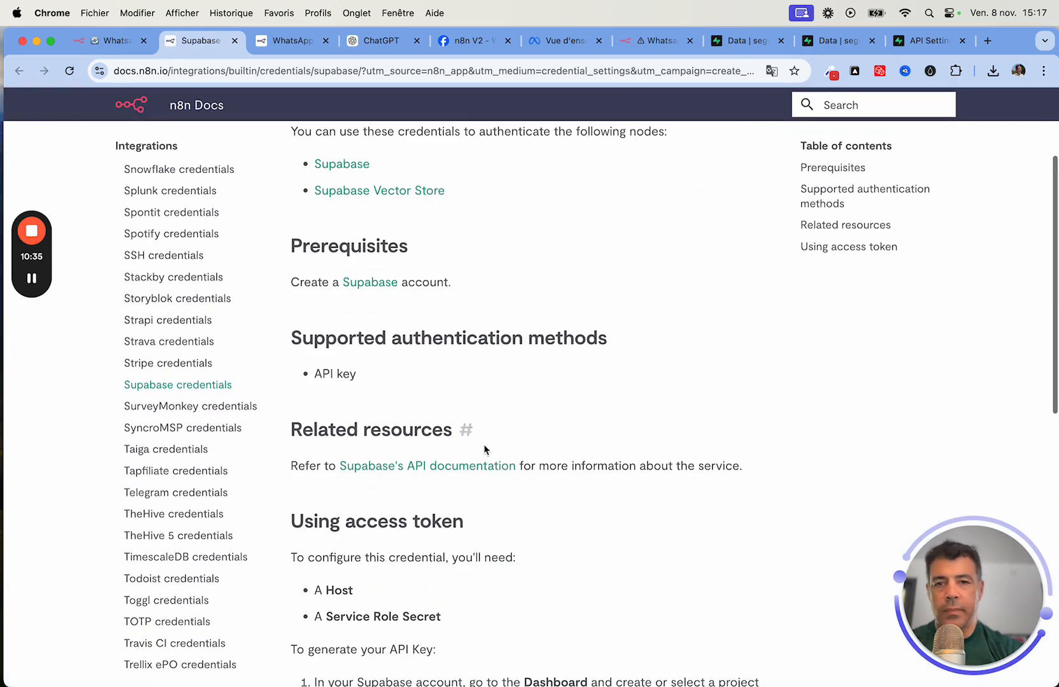
Step: Follow the Supabase Vector Store node documentation to Supabase's LangChain quickstart and copy the SQL script that initializes the database
left_click(420, 193)
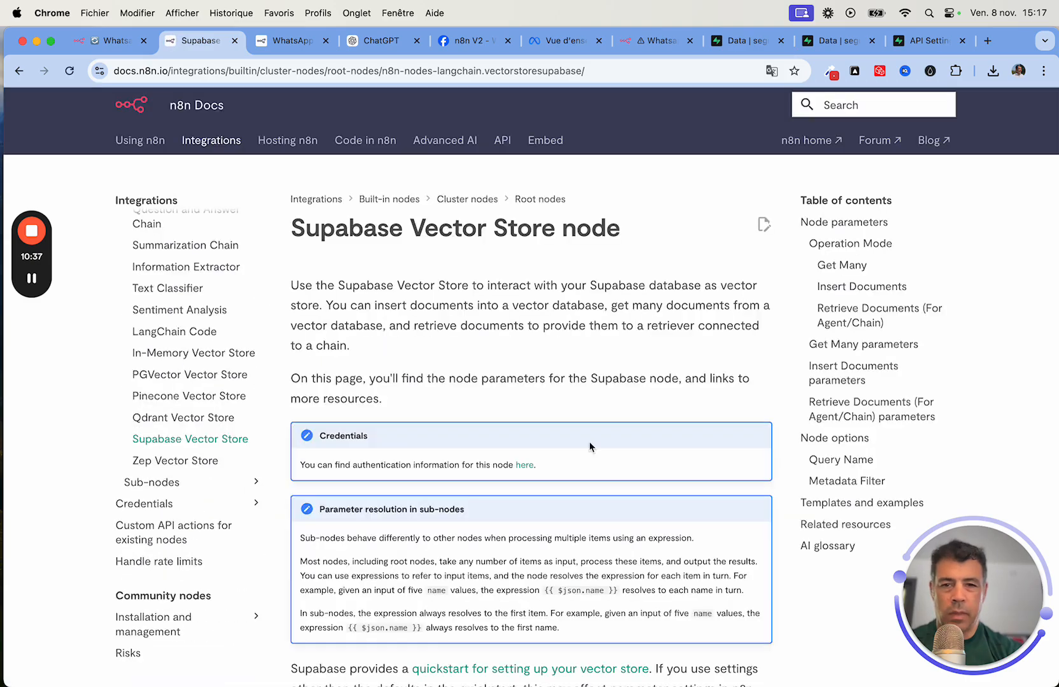
scroll(589, 446, "down", 3)
left_click(455, 328)
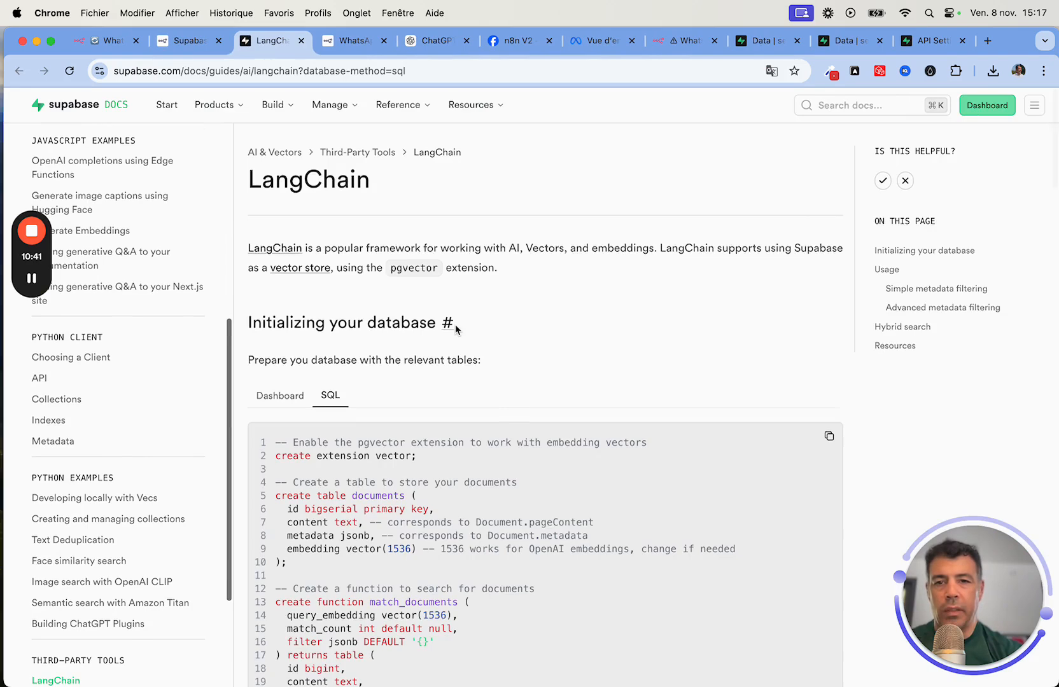
scroll(609, 366, "down", 5)
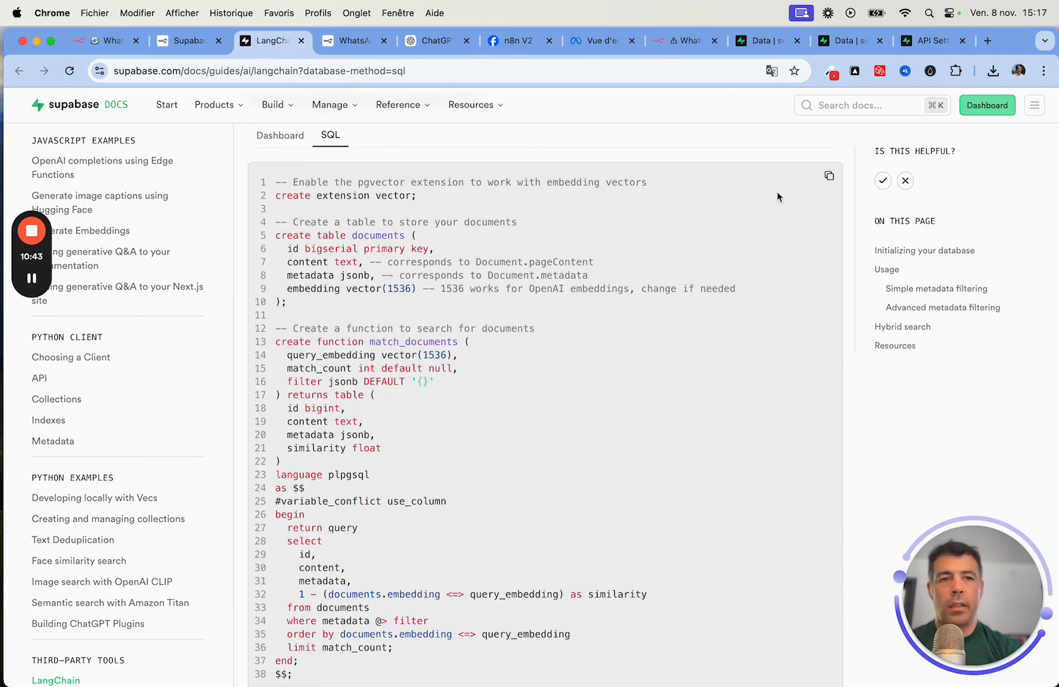
left_click(829, 178)
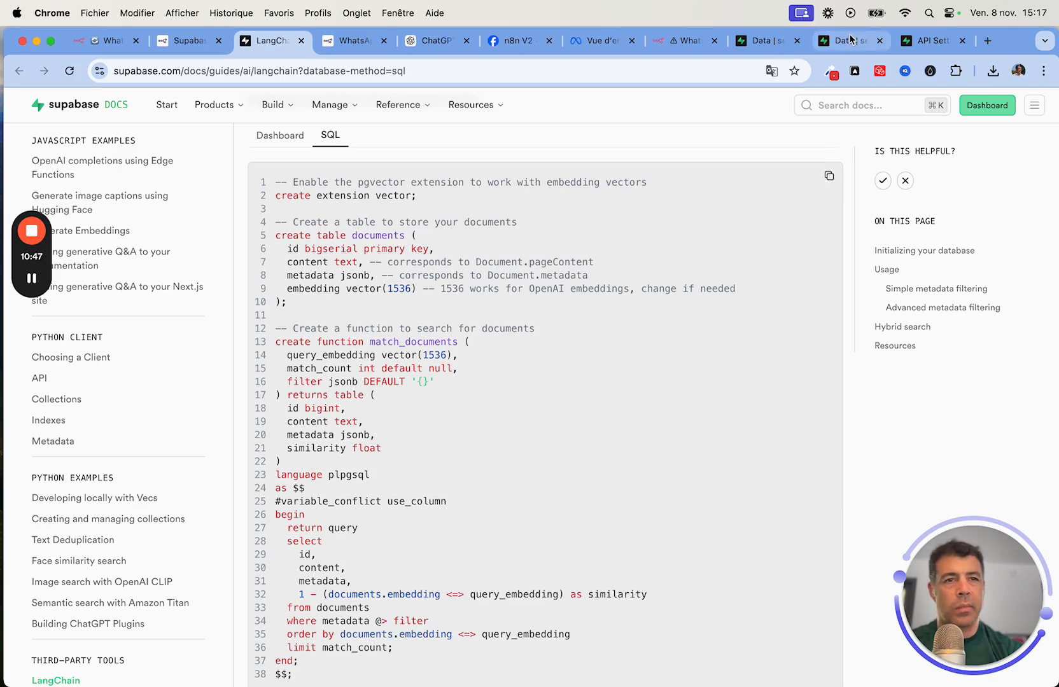
Step: Paste the copied documents table and match_documents function script into a new query in the Supabase SQL Editor
left_click(919, 42)
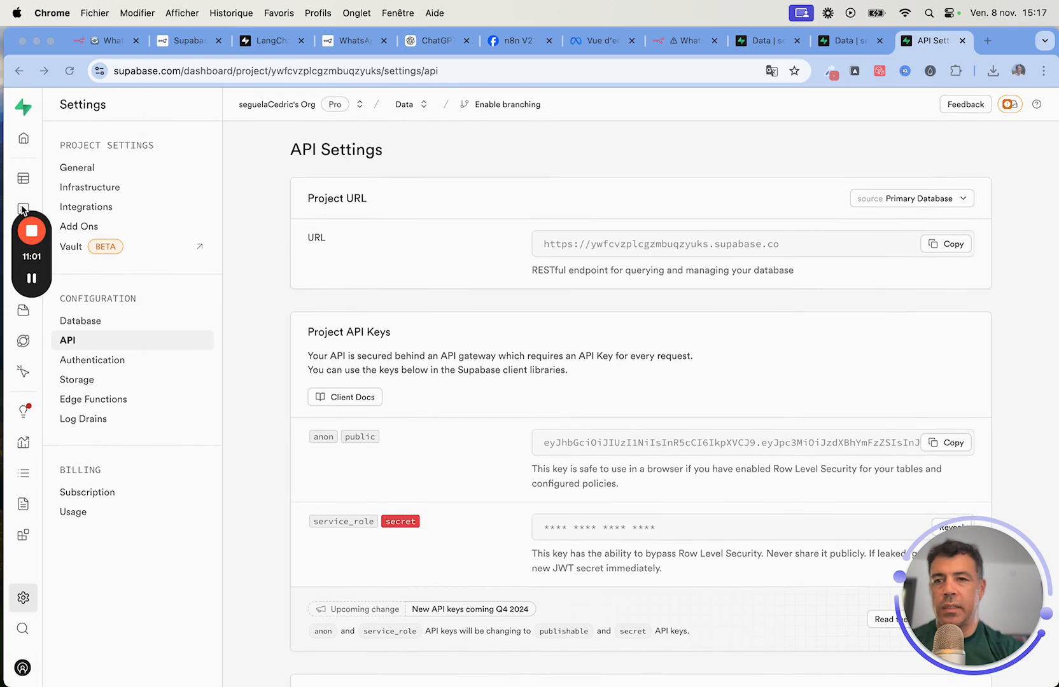
left_click_drag(44, 264, 62, 355)
left_click(24, 210)
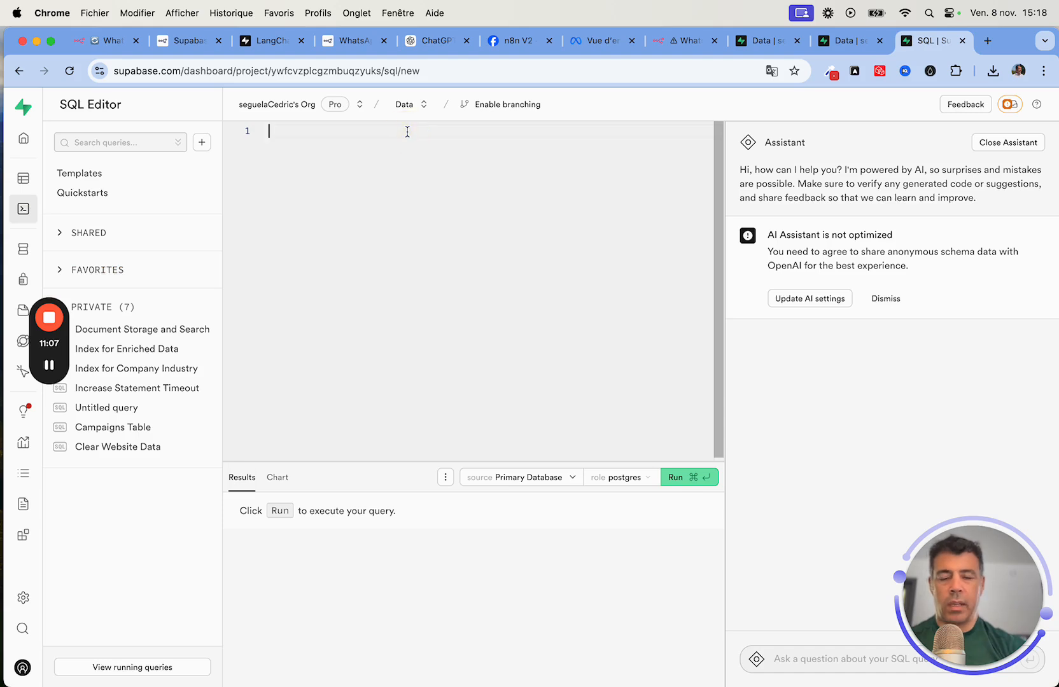
key("super+v")
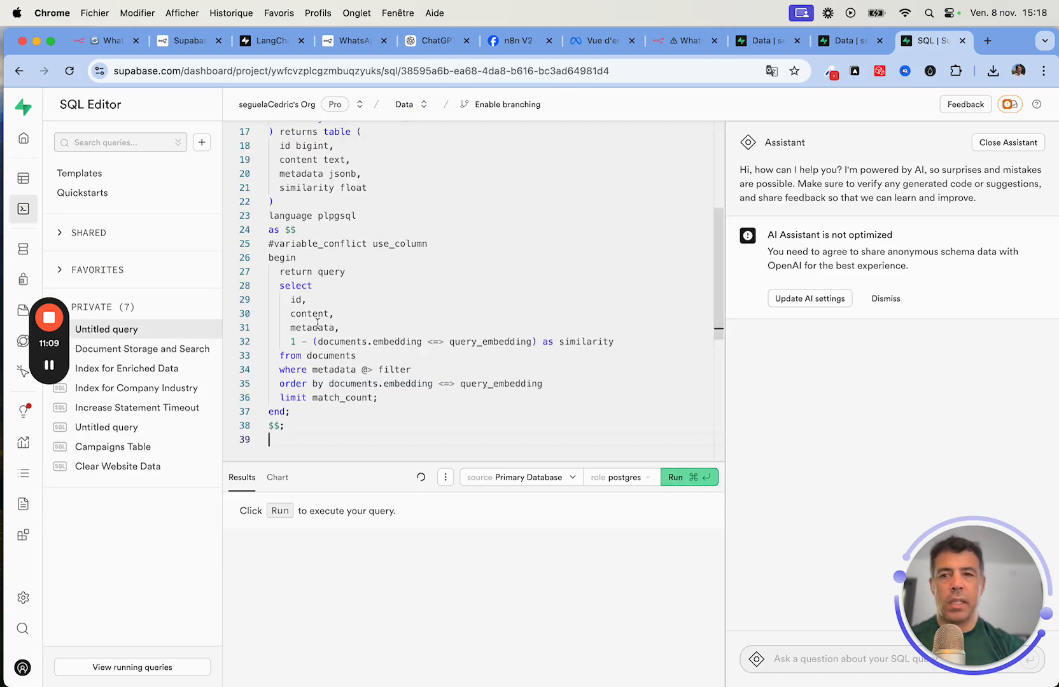
Step: Open the documents table in Supabase's Table Editor and examine its content, metadata and embedding columns
mouse_move(34, 224)
left_click(53, 254)
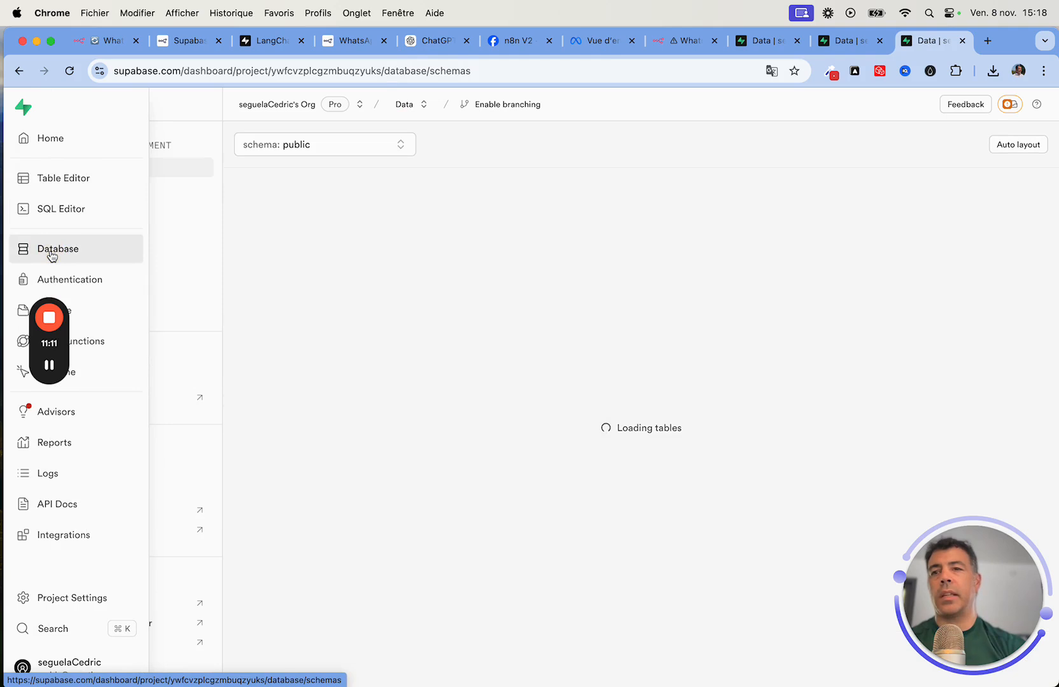
mouse_move(26, 248)
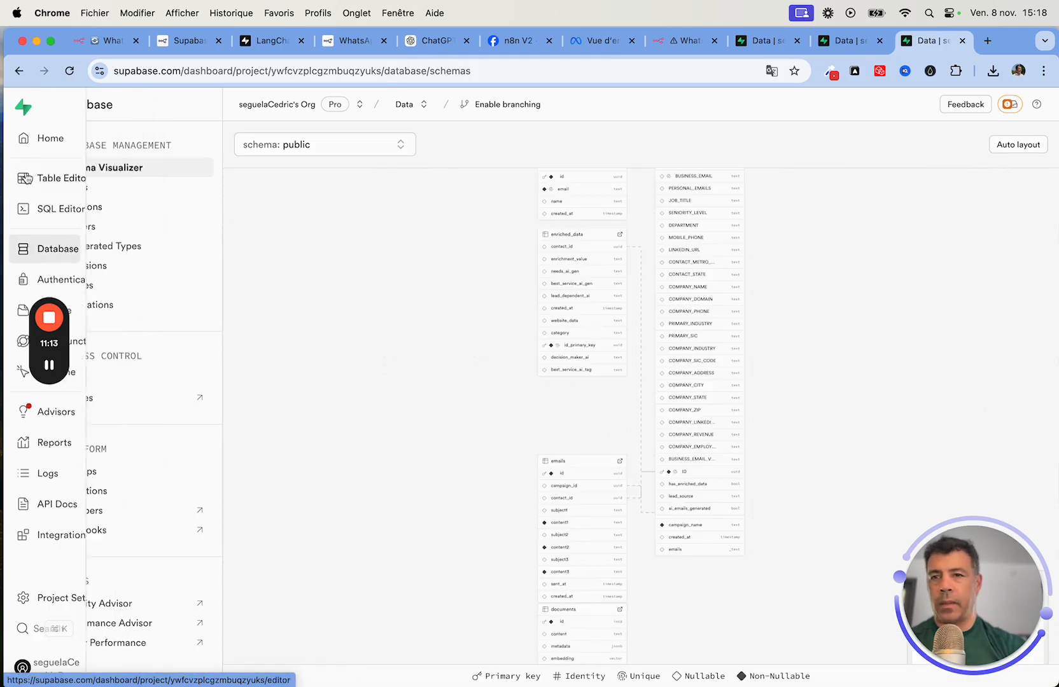
left_click(64, 179)
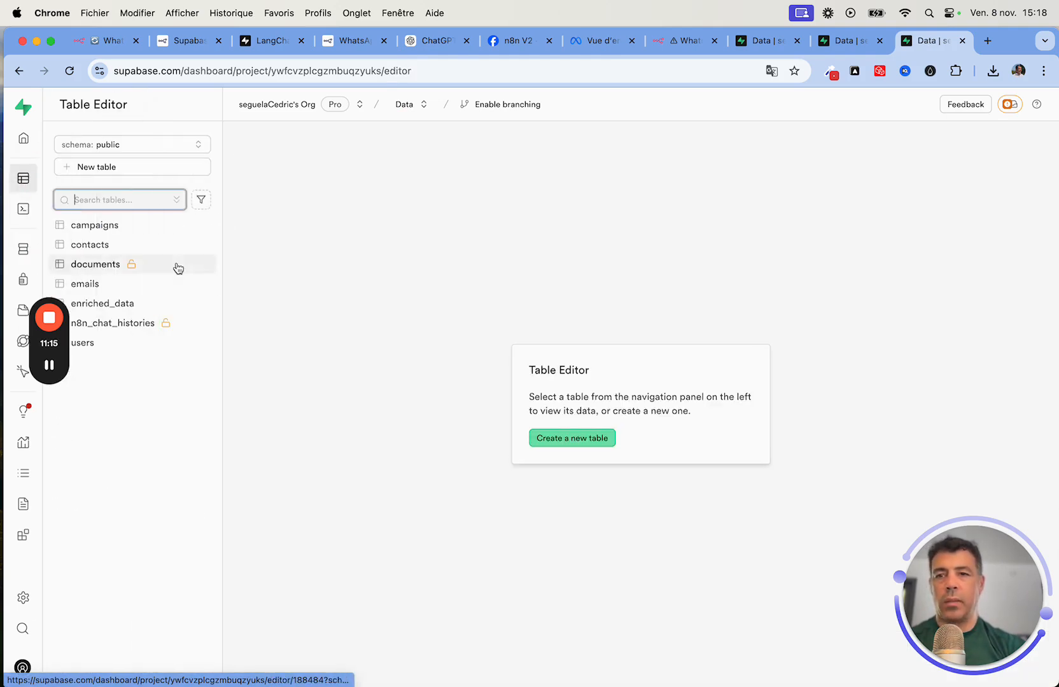
left_click(114, 264)
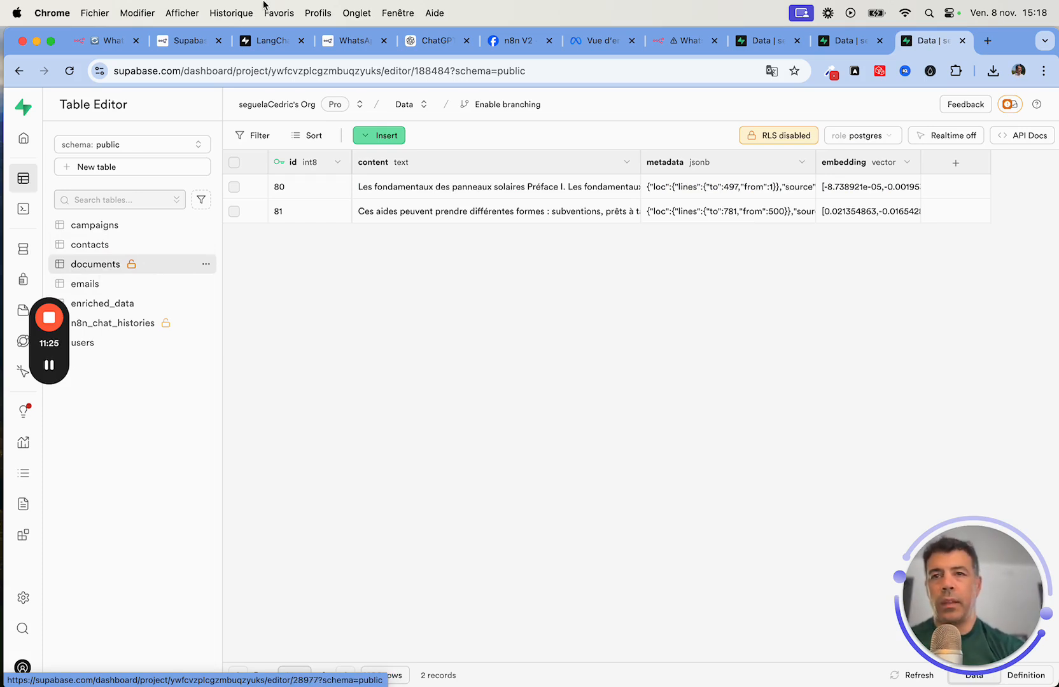
Step: Return to the n8n workflow, close the Supabase credential and node, and examine the Embeddings OpenAI node's credential and model
left_click(97, 42)
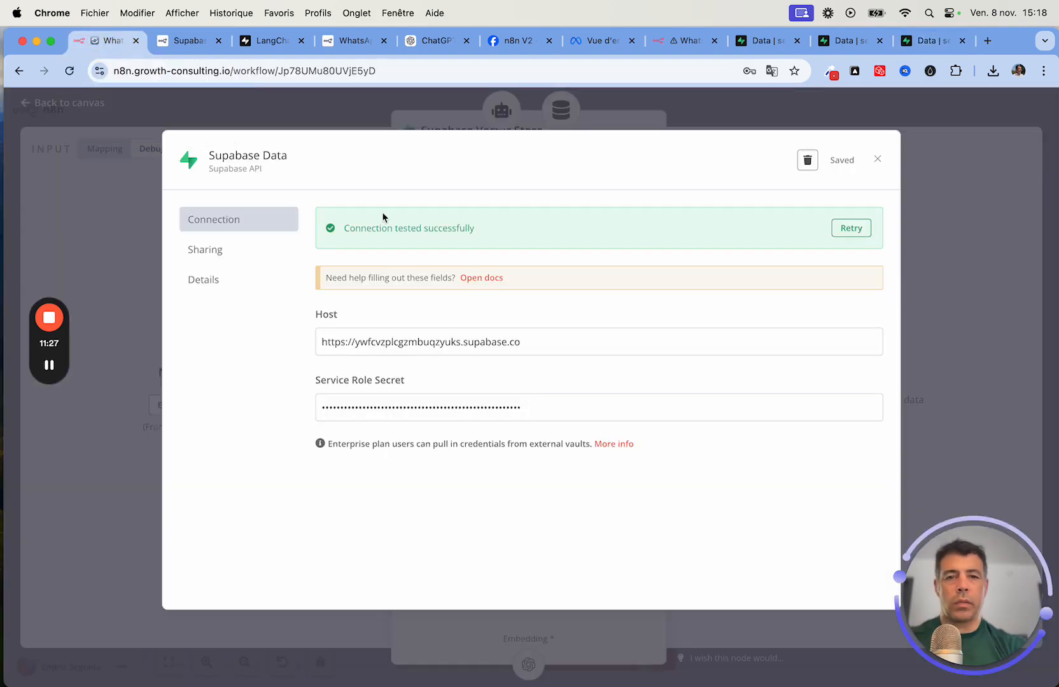
left_click(878, 159)
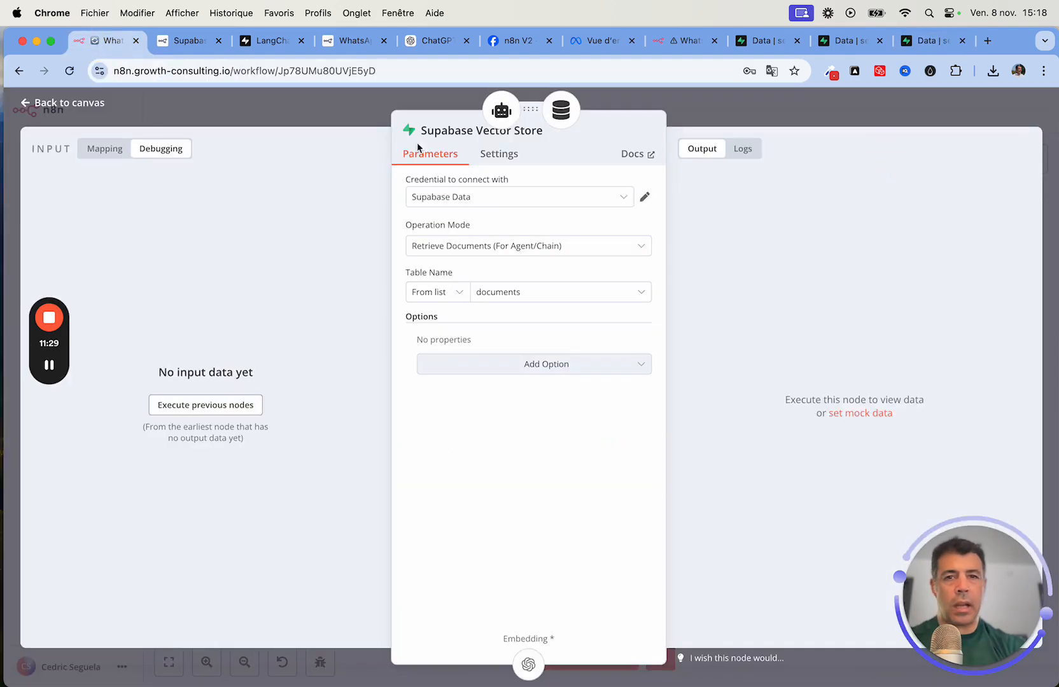
left_click(85, 108)
scroll(484, 295, "down", 3)
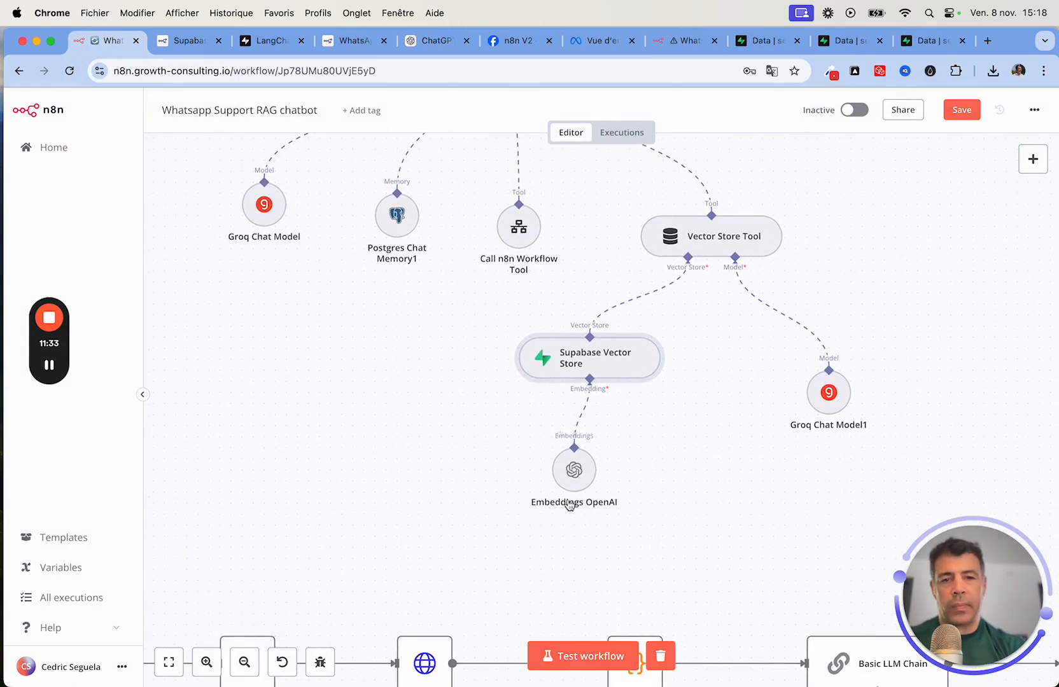
left_click(565, 475)
double_click(564, 474)
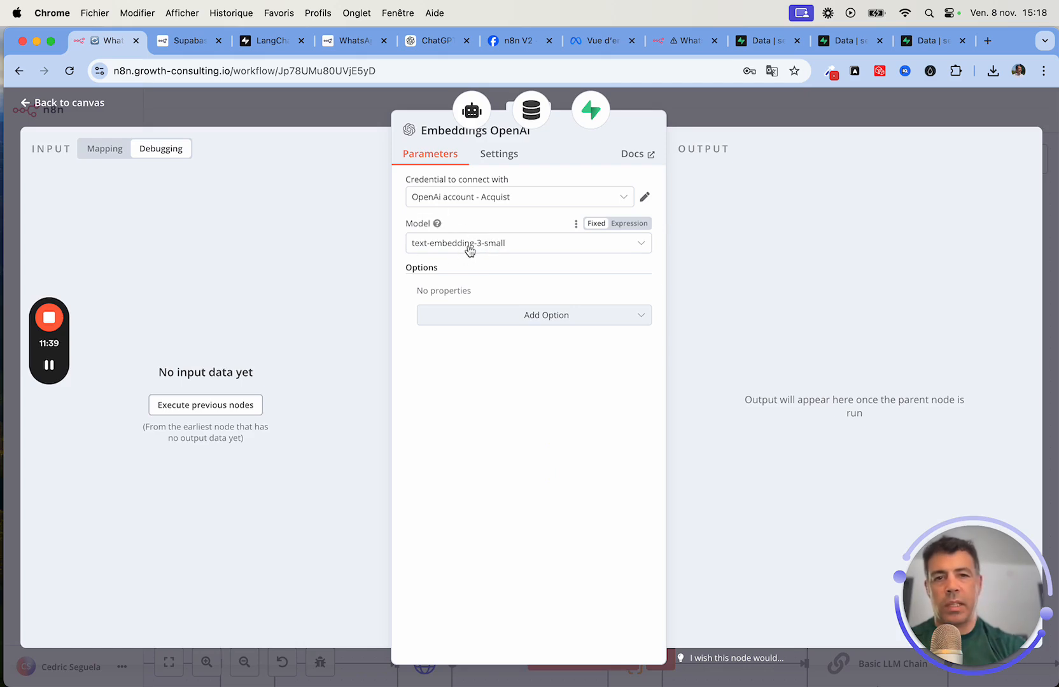
left_click(81, 106)
Step: Examine the credential and model of the Groq Chat Model1 node, and return to the AI Agent on the canvas
scroll(878, 299, "right", 4)
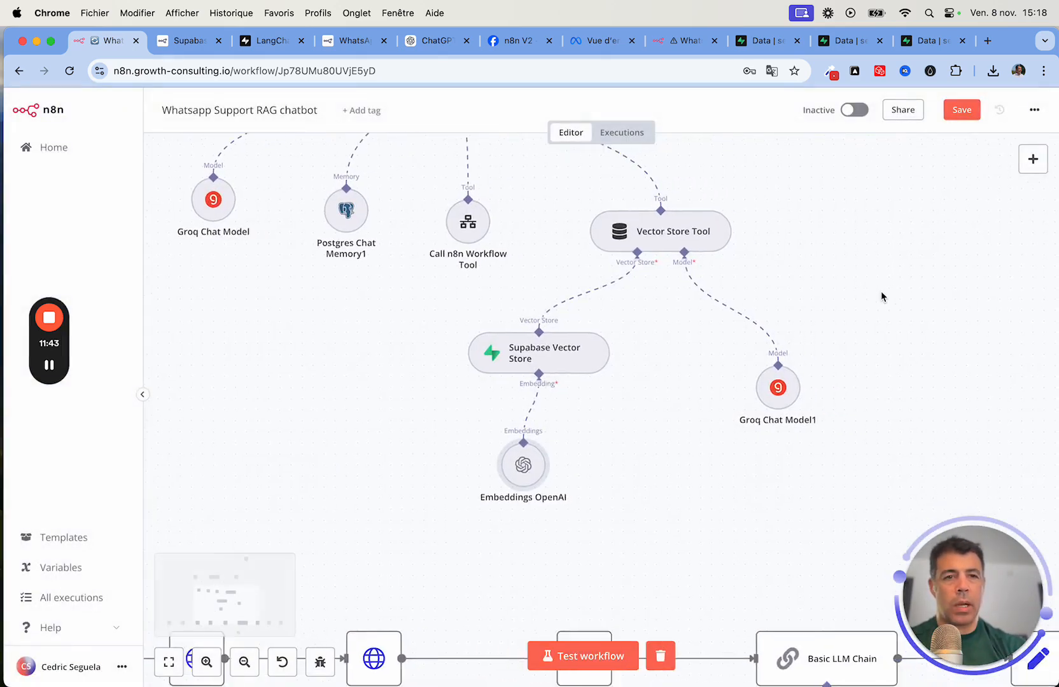
double_click(713, 382)
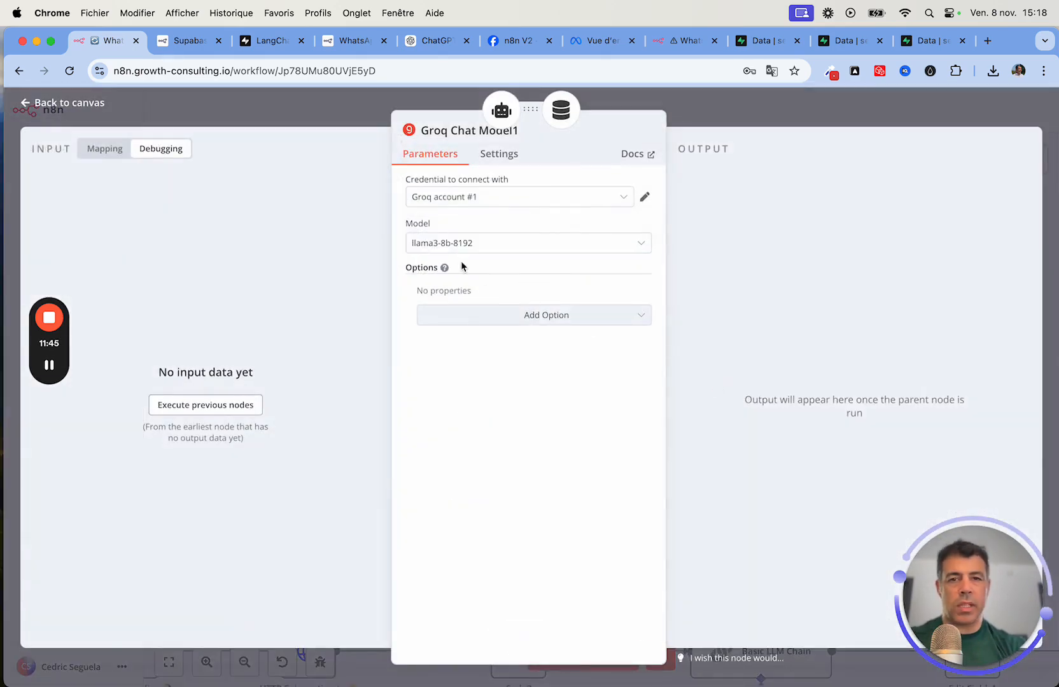
left_click(70, 103)
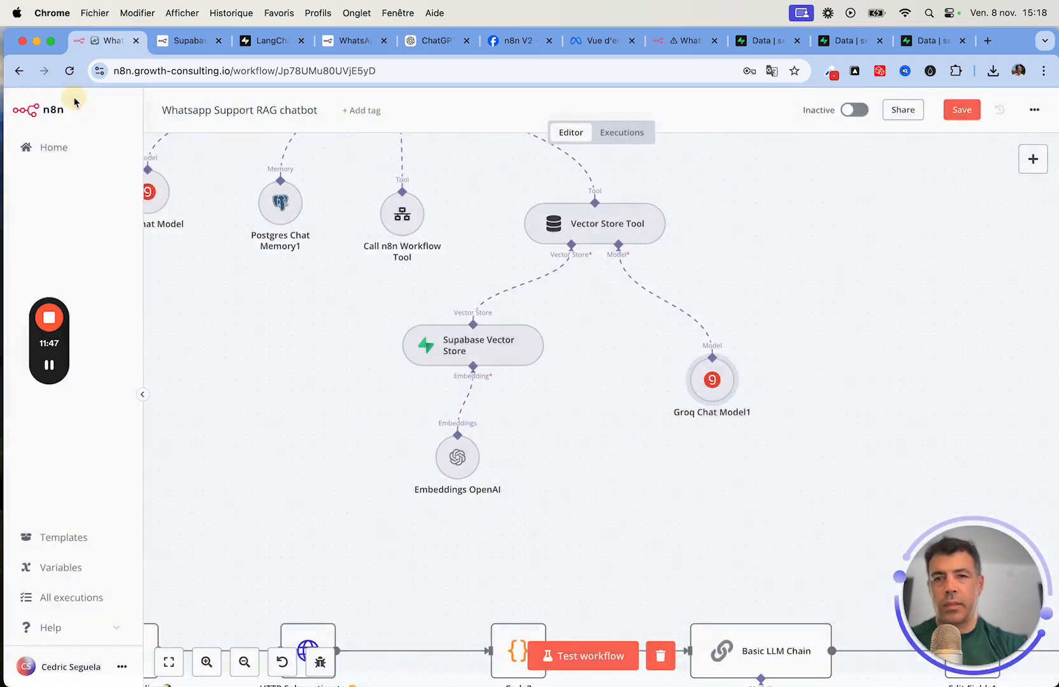
scroll(604, 327, "left", 2)
scroll(604, 327, "left", 8)
scroll(605, 327, "up", 5)
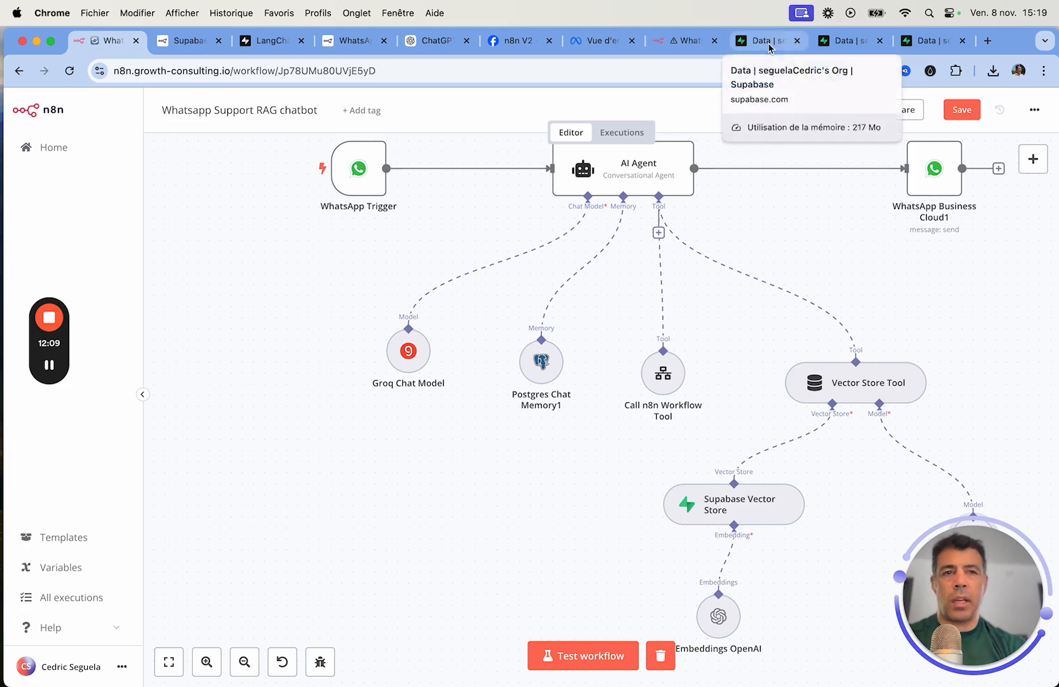
Step: Switch to the Supabase documents table and inspect the content values of rows 80 and 81
left_click(841, 44)
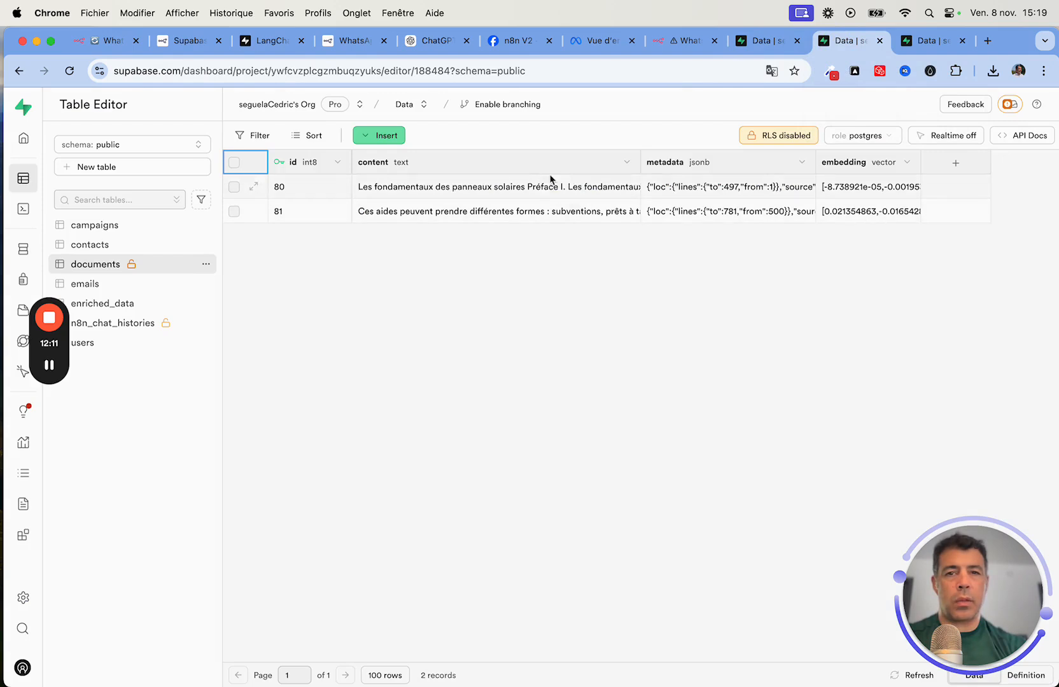
double_click(573, 191)
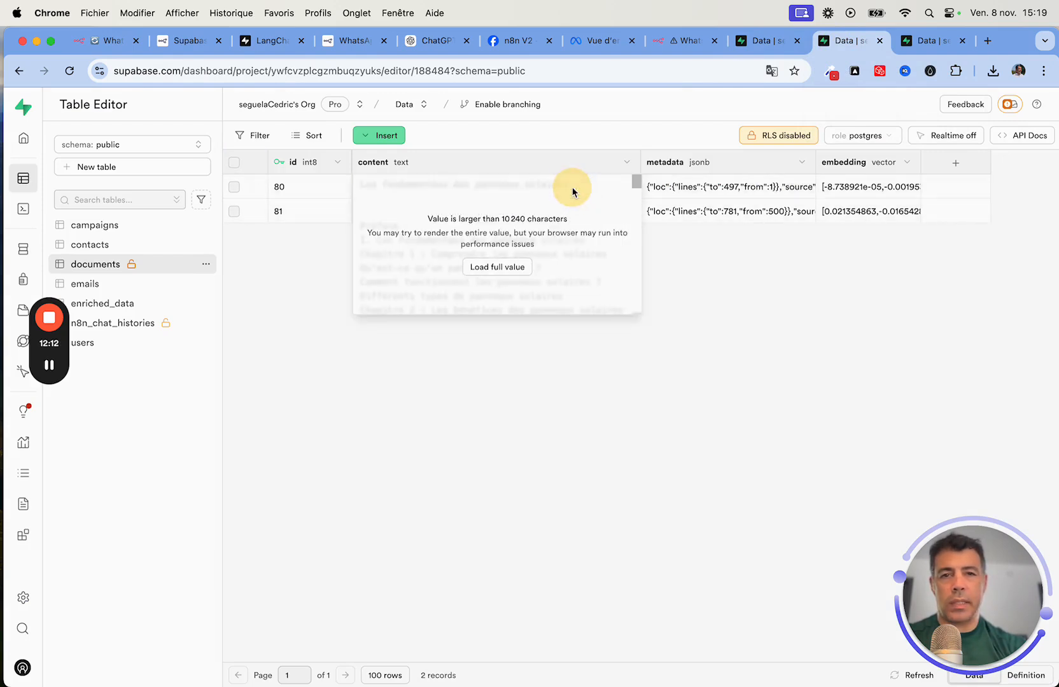
left_click(750, 285)
double_click(531, 211)
left_click(711, 278)
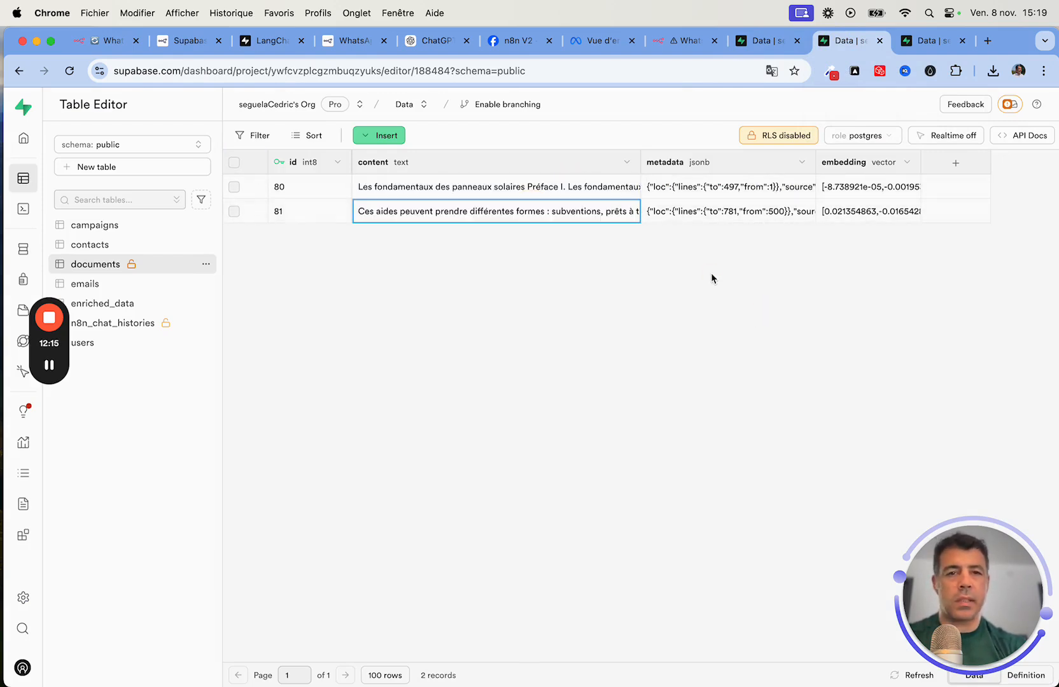
Step: Return to the n8n workflow and examine the lower solar-estimate branch, from Execute Workflow Trigger through Edit Fields, and the AI Agent branch above it
left_click(98, 48)
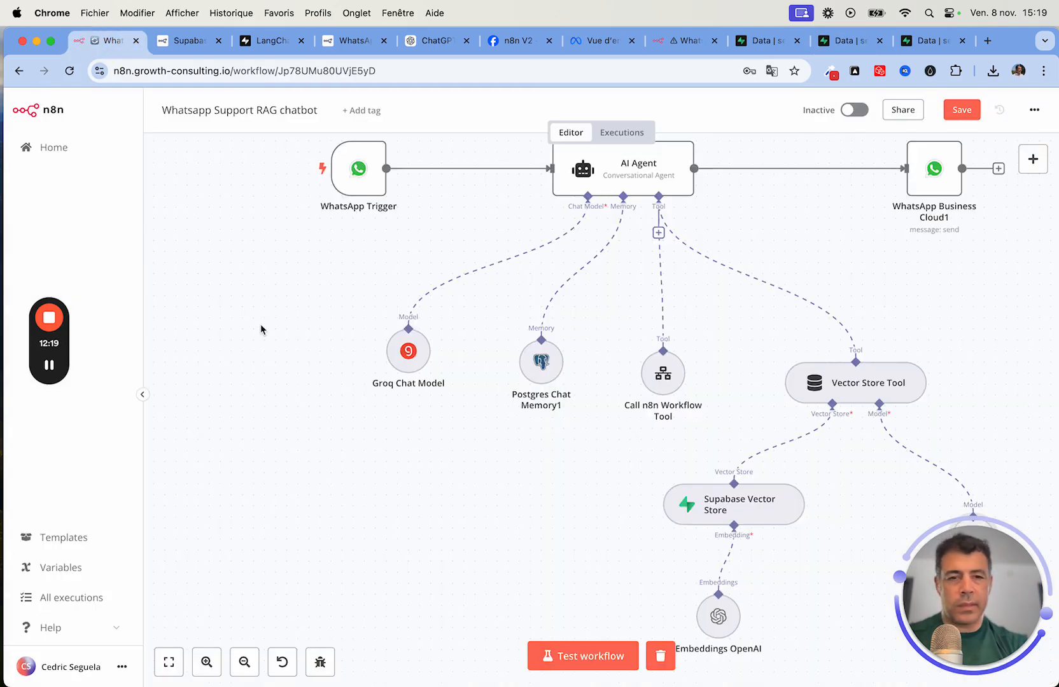
scroll(261, 329, "down", 10)
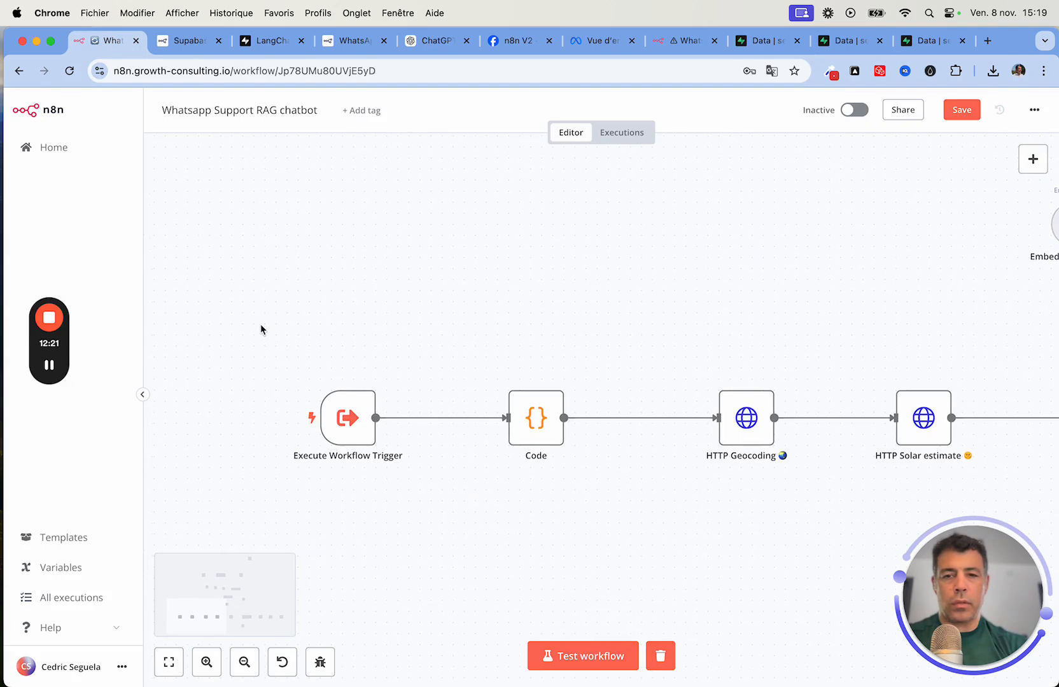
scroll(261, 329, "down", 6)
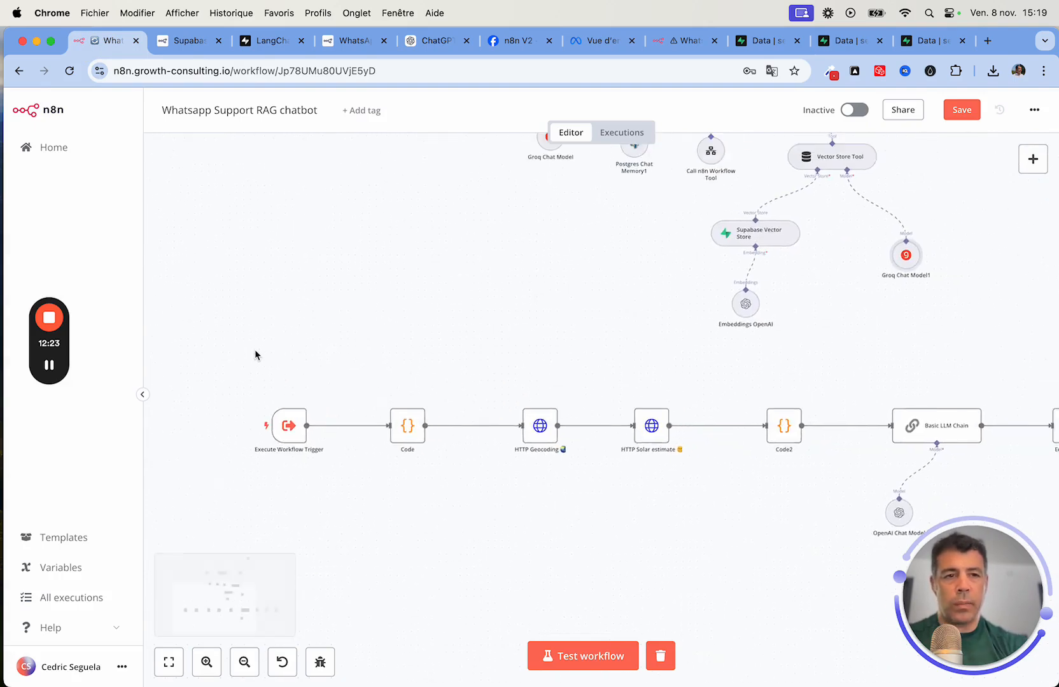
scroll(255, 354, "up", 5)
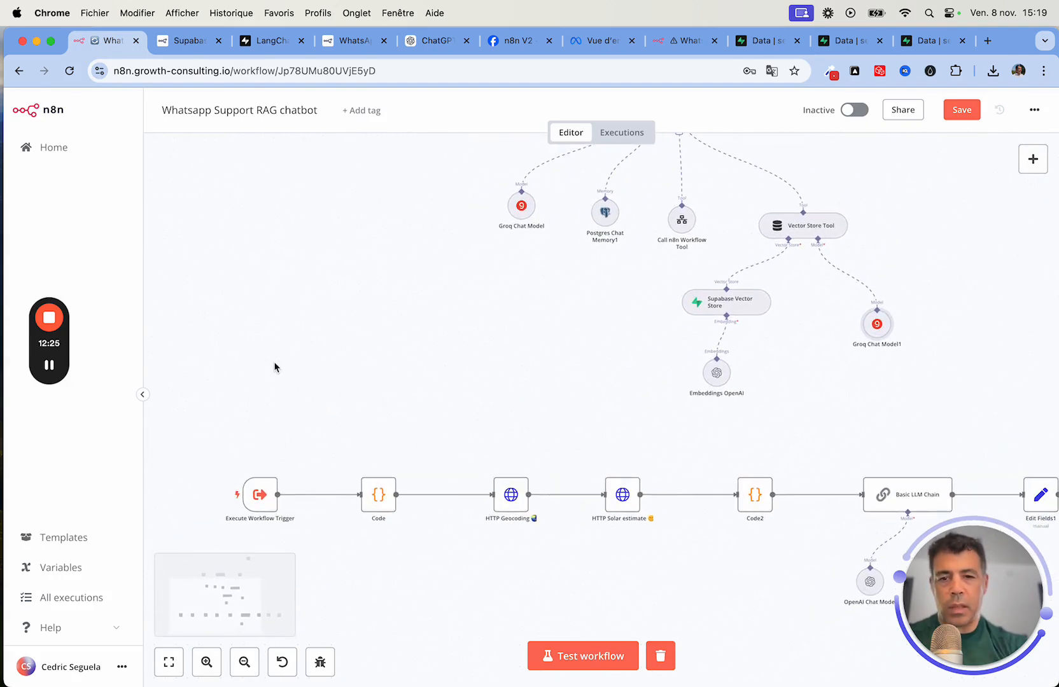
scroll(274, 367, "down", 3)
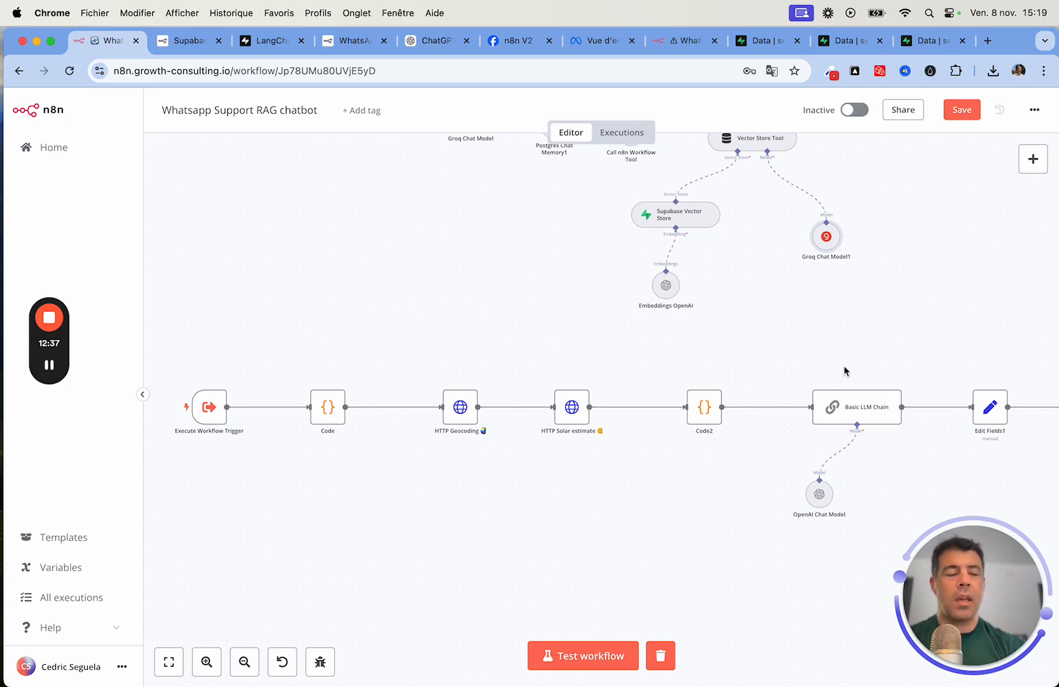
scroll(845, 367, "right", 5)
scroll(845, 371, "right", 4)
scroll(846, 371, "up", 3)
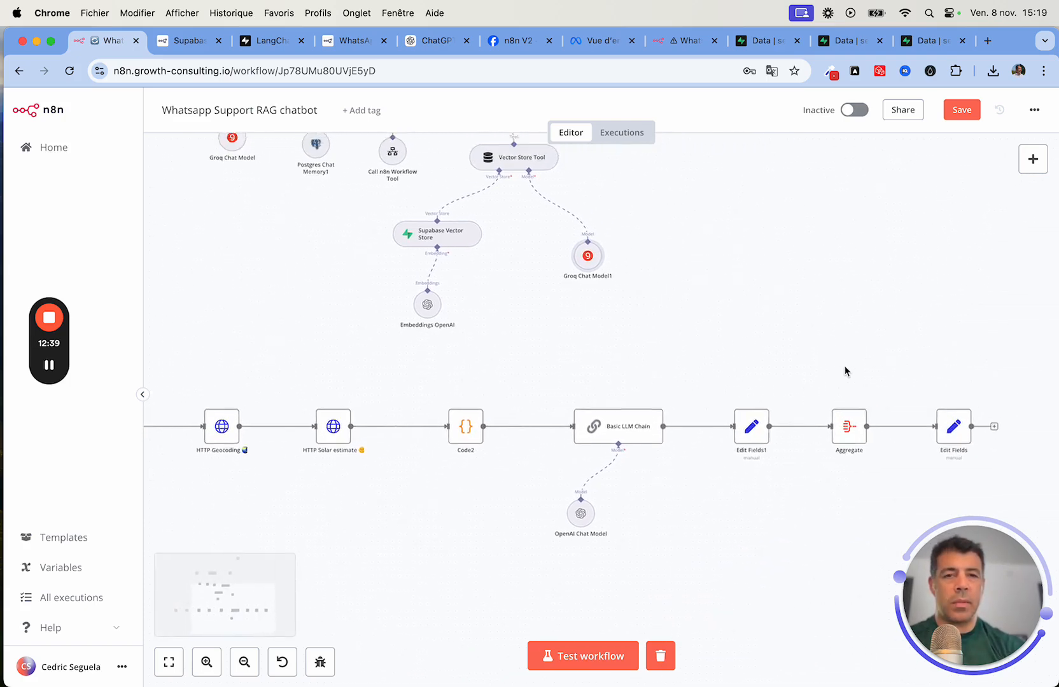
scroll(845, 371, "down", 2)
scroll(845, 371, "right", 2)
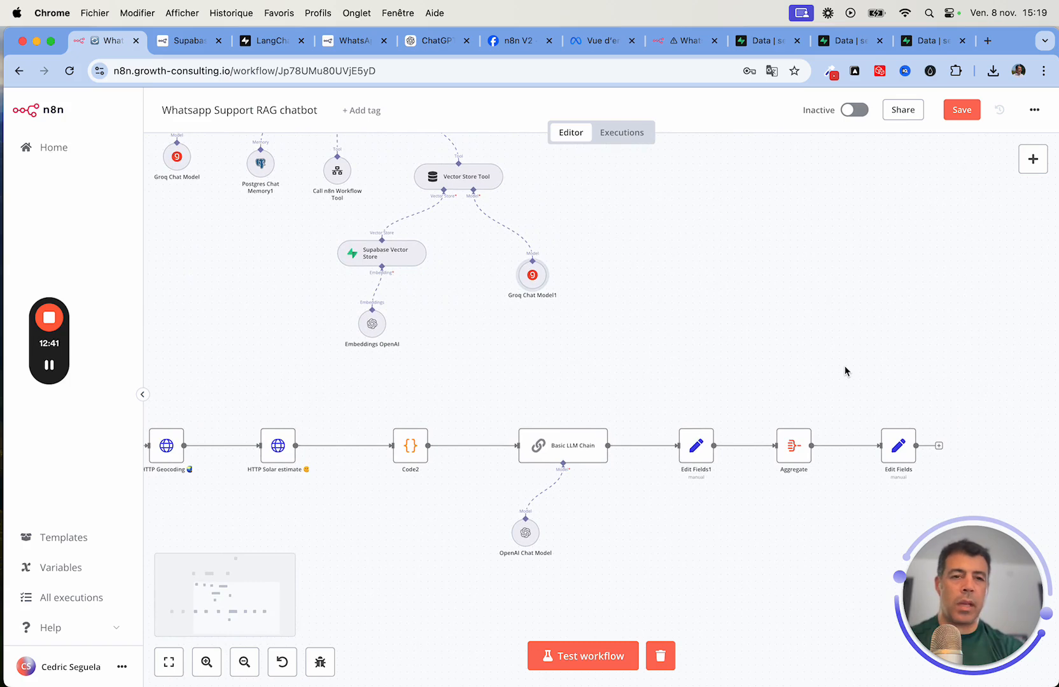
scroll(845, 370, "up", 8)
scroll(845, 371, "left", 4)
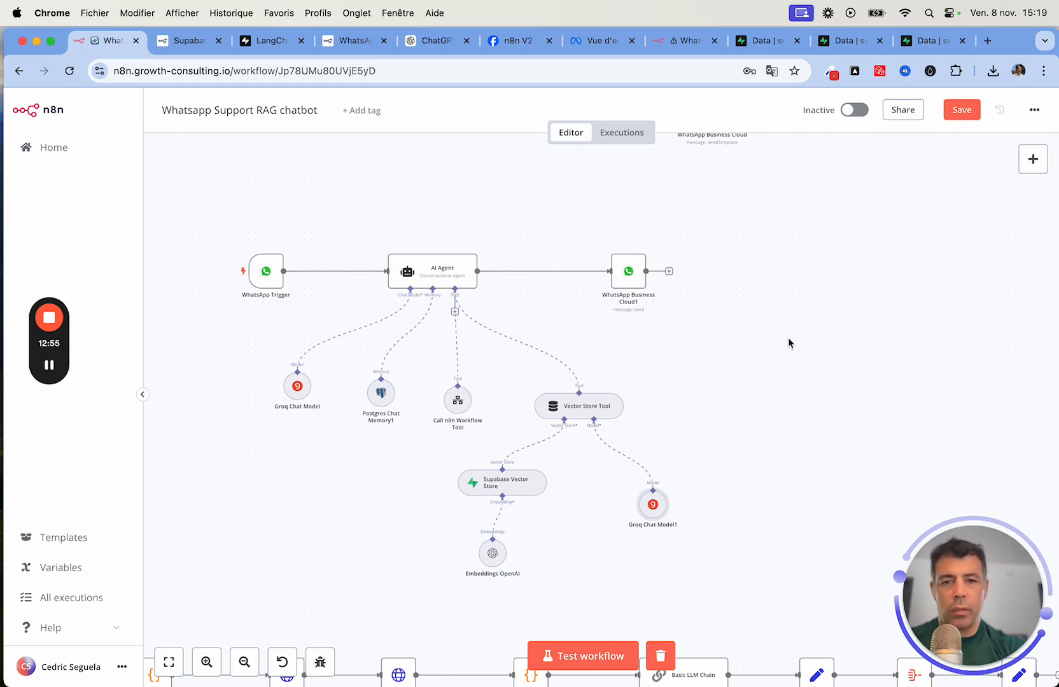
scroll(784, 314, "down", 2)
scroll(785, 315, "left", 2)
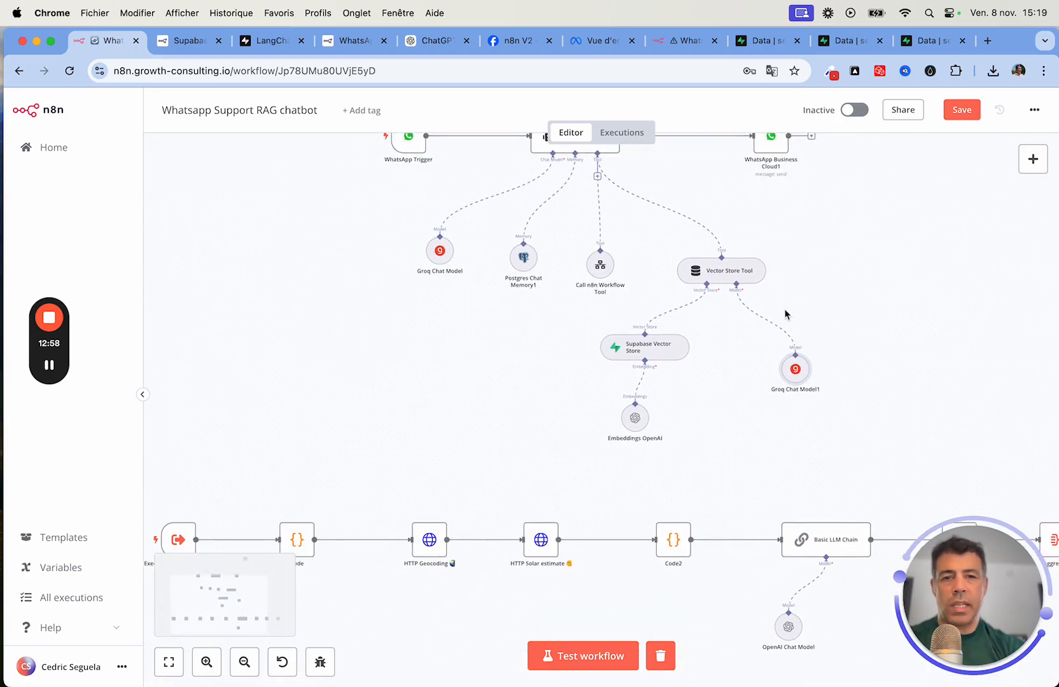
Step: Examine the name and description of the Call n8n Workflow Tool node, and return to the canvas
double_click(598, 268)
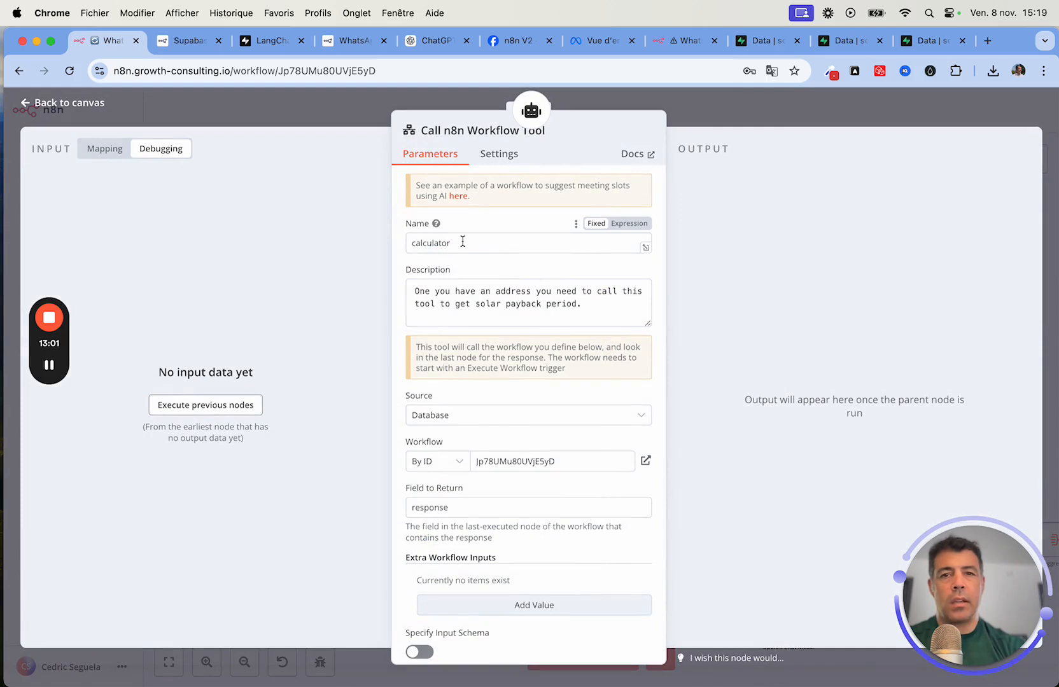
left_click_drag(463, 243, 376, 240)
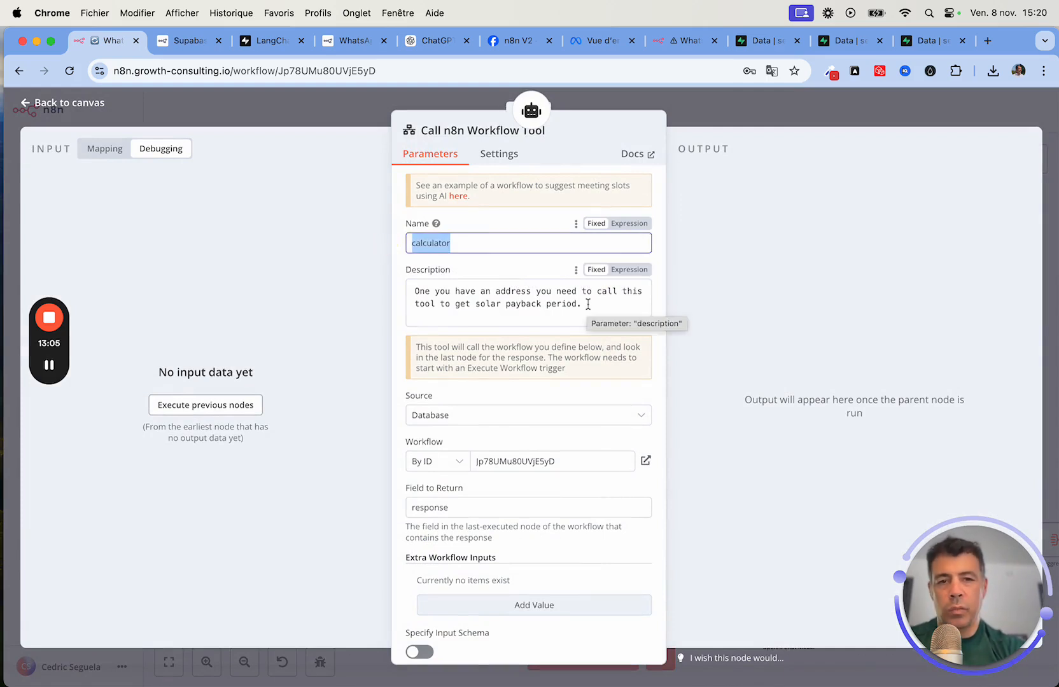
left_click_drag(588, 305, 401, 279)
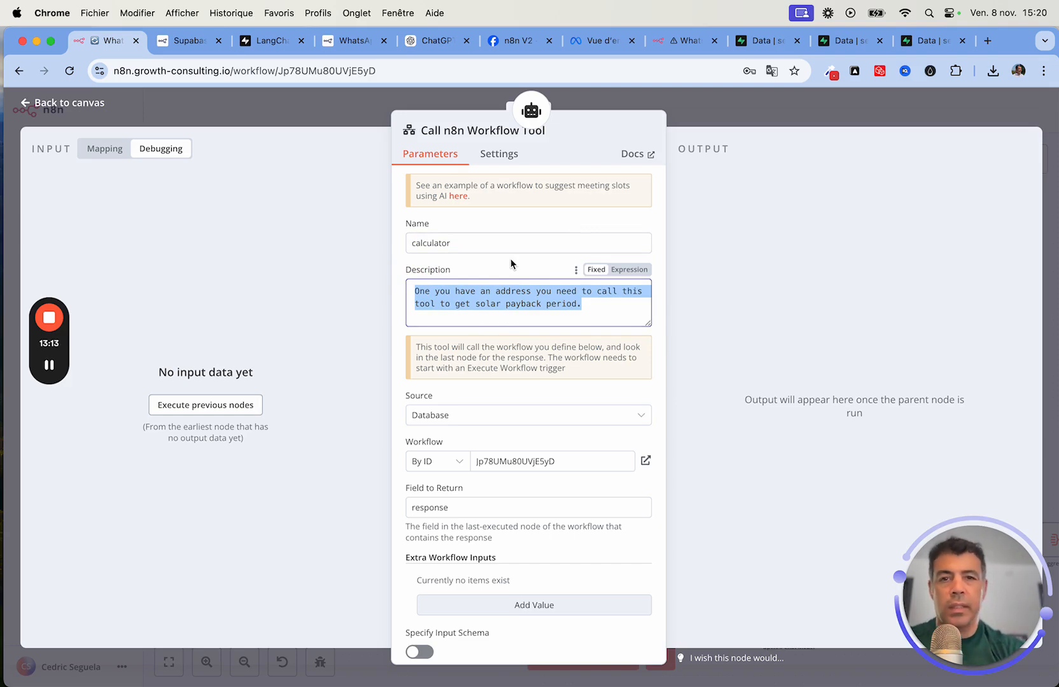
left_click(63, 103)
Step: Open the AI Agent node and examine its prompt settings, Human Message and System Message options
scroll(539, 234, "up", 3)
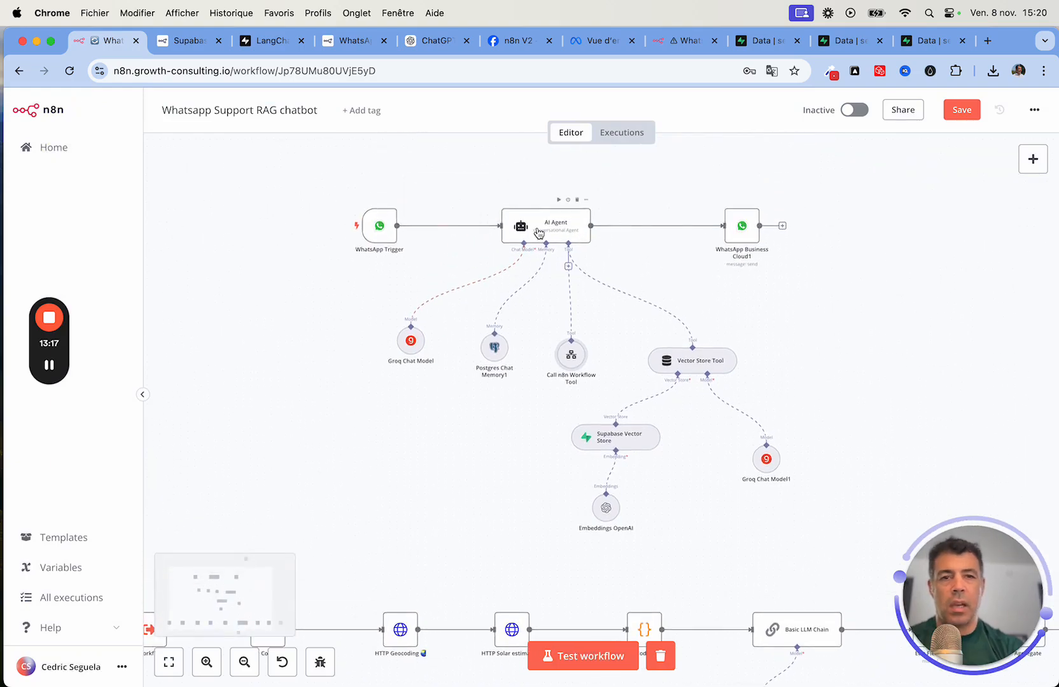
double_click(539, 234)
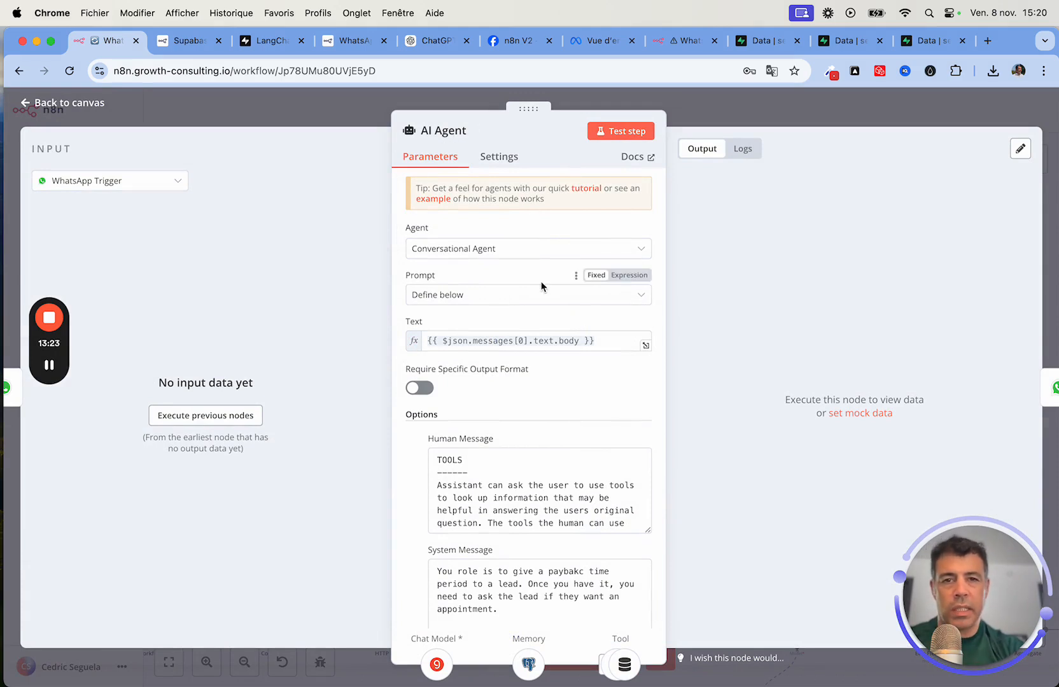
scroll(541, 285, "down", 5)
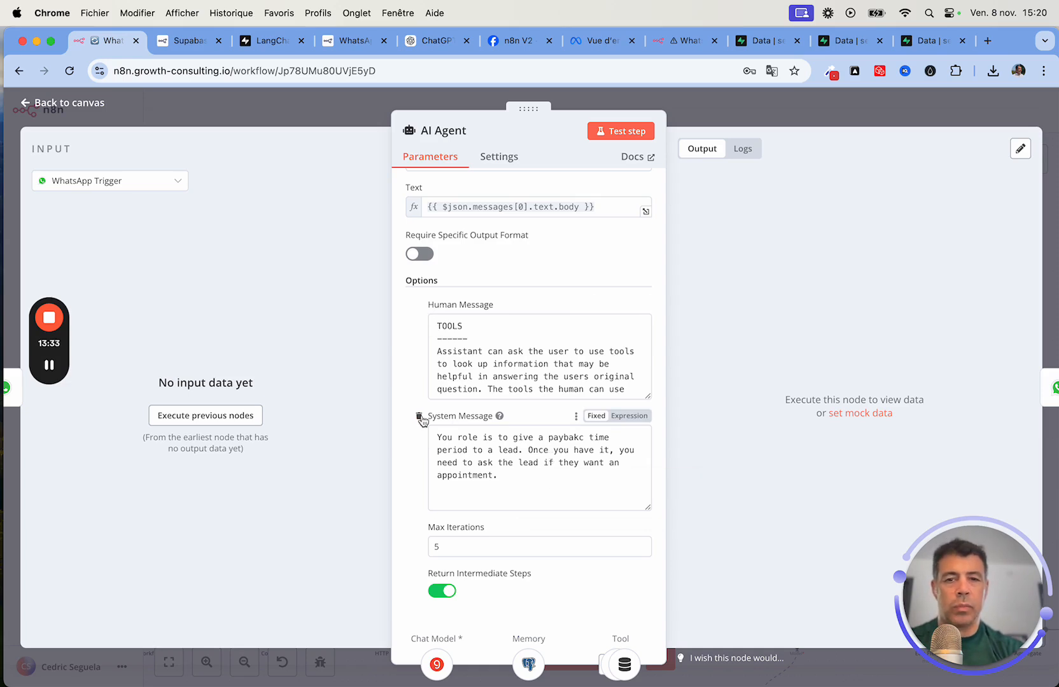
Step: Cut the System Message text of the AI Agent and remove the System Message option
left_click_drag(534, 503, 431, 413)
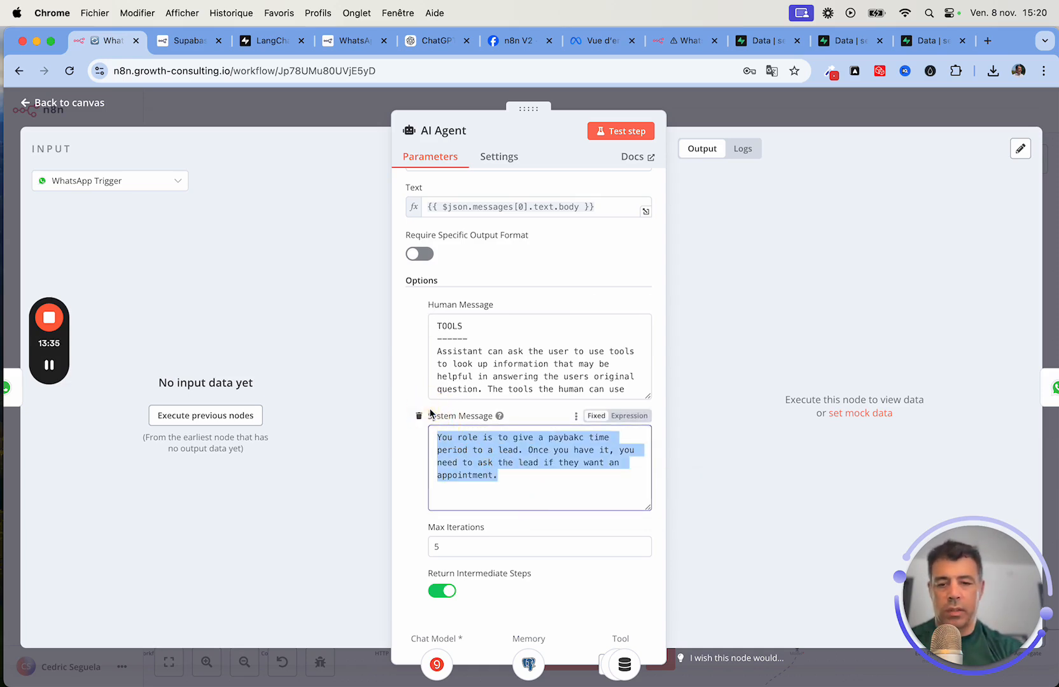
key("super+x")
left_click(418, 418)
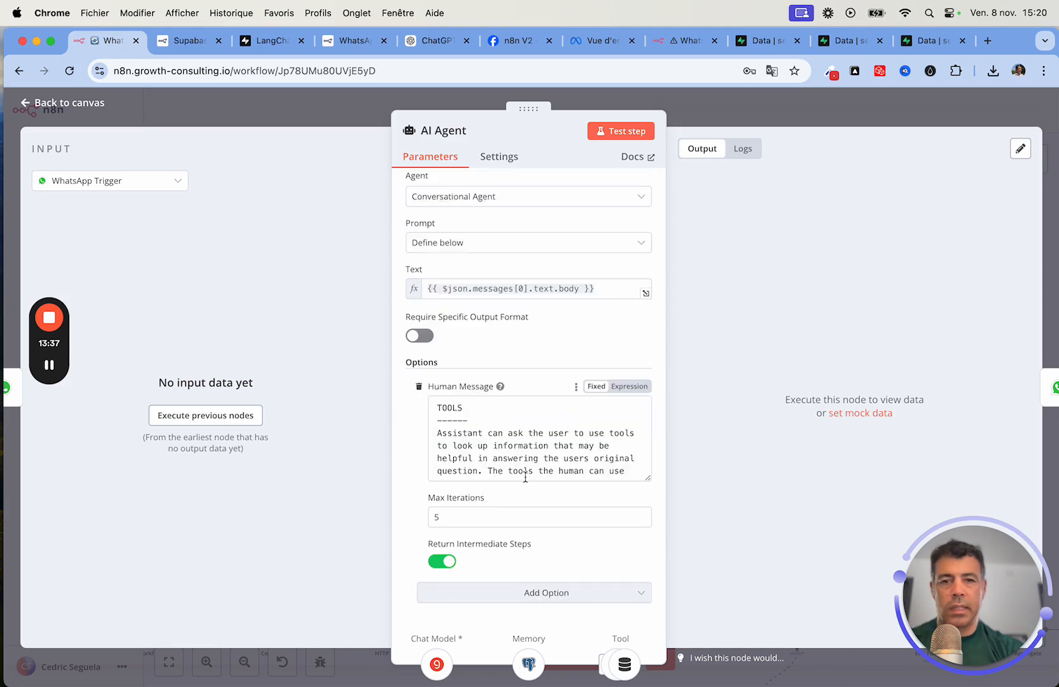
Step: Add the System Message option to the AI Agent and replace its default text with the cut prompt
scroll(526, 445, "down", 10)
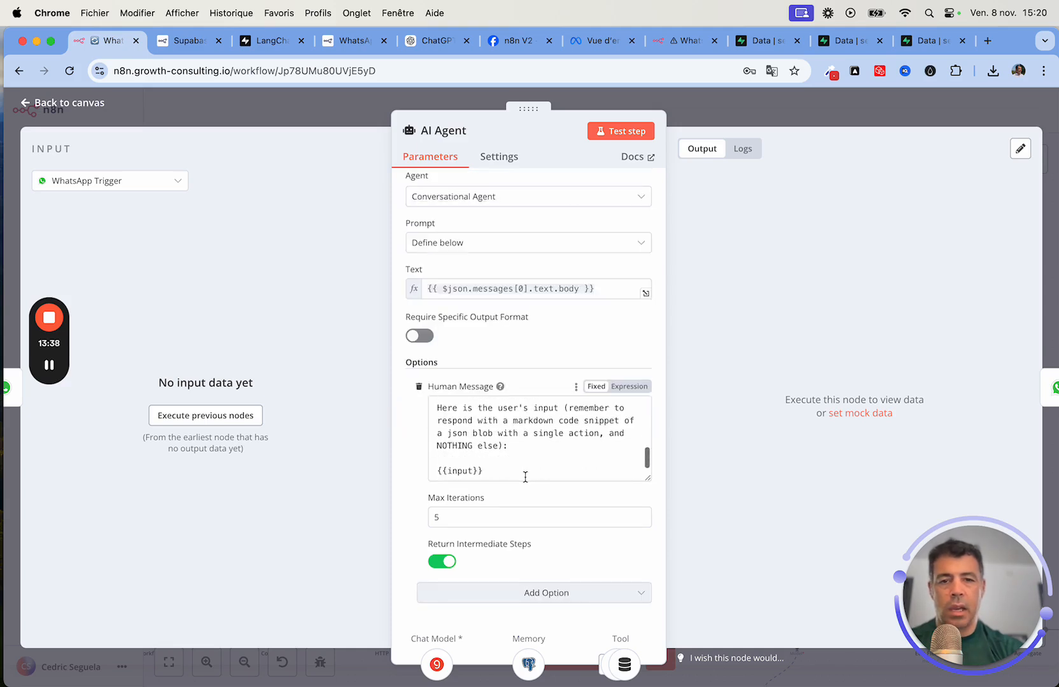
left_click(520, 592)
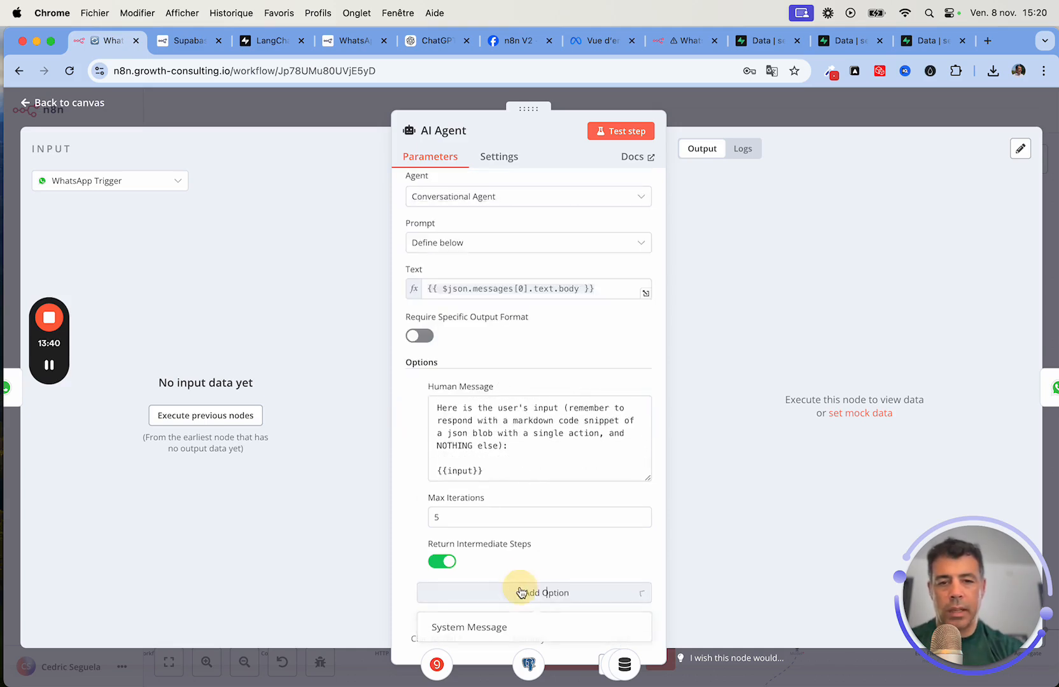
left_click(495, 628)
scroll(534, 537, "down", 3)
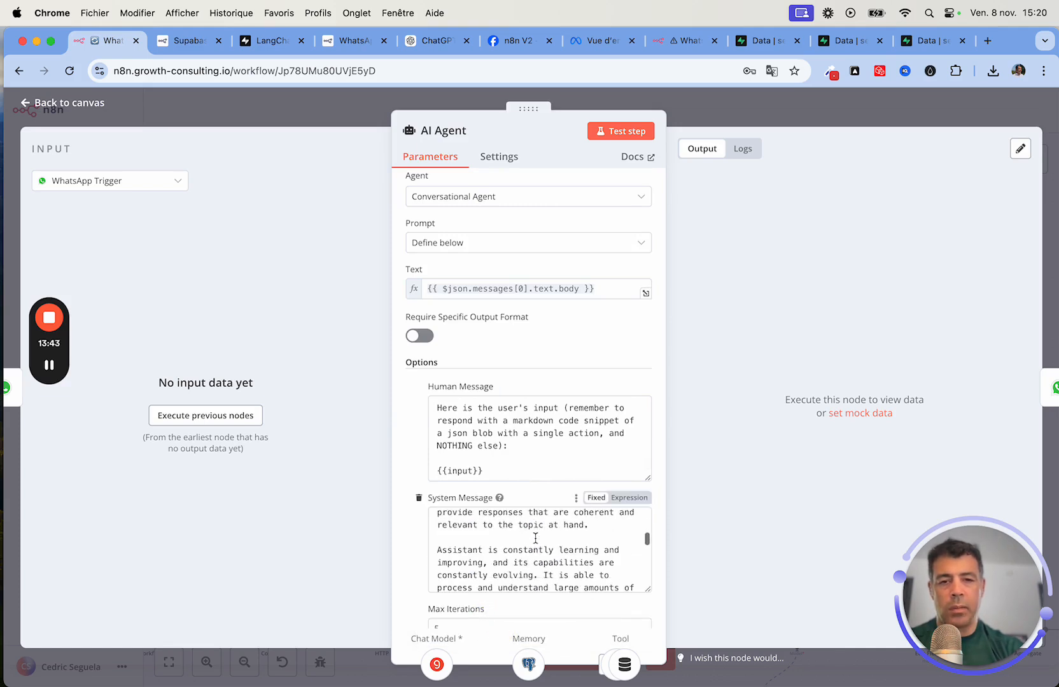
left_click(535, 537)
key("super+a")
key("super+v")
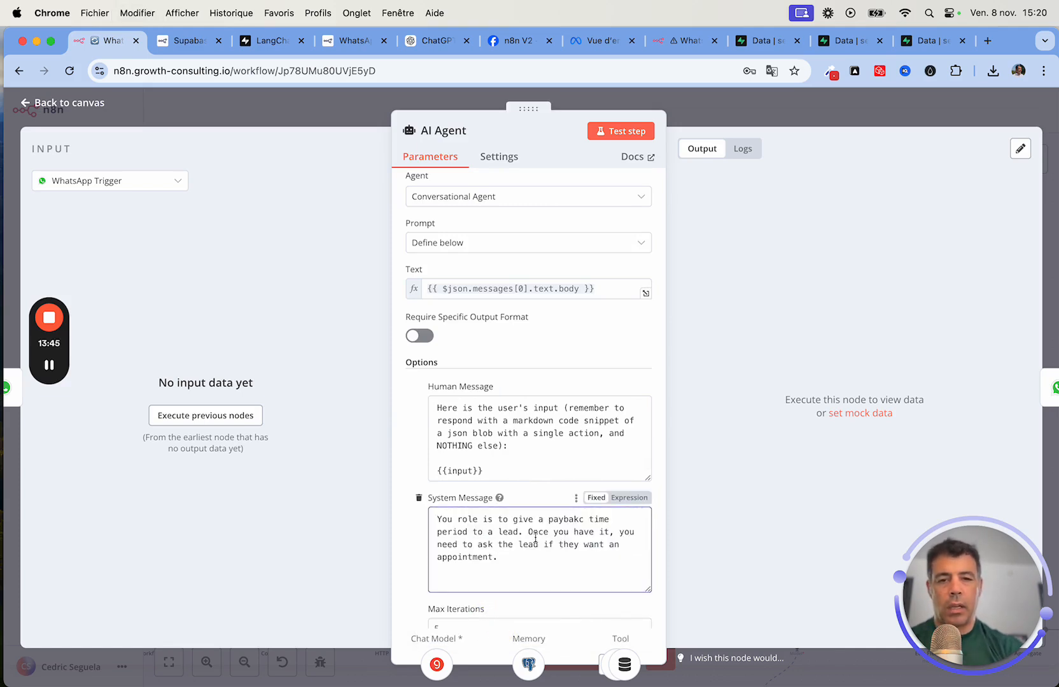
Step: Correct the misspelled word in the System Message's first sentence to "payback"
left_click(581, 520)
key("BackSpace")
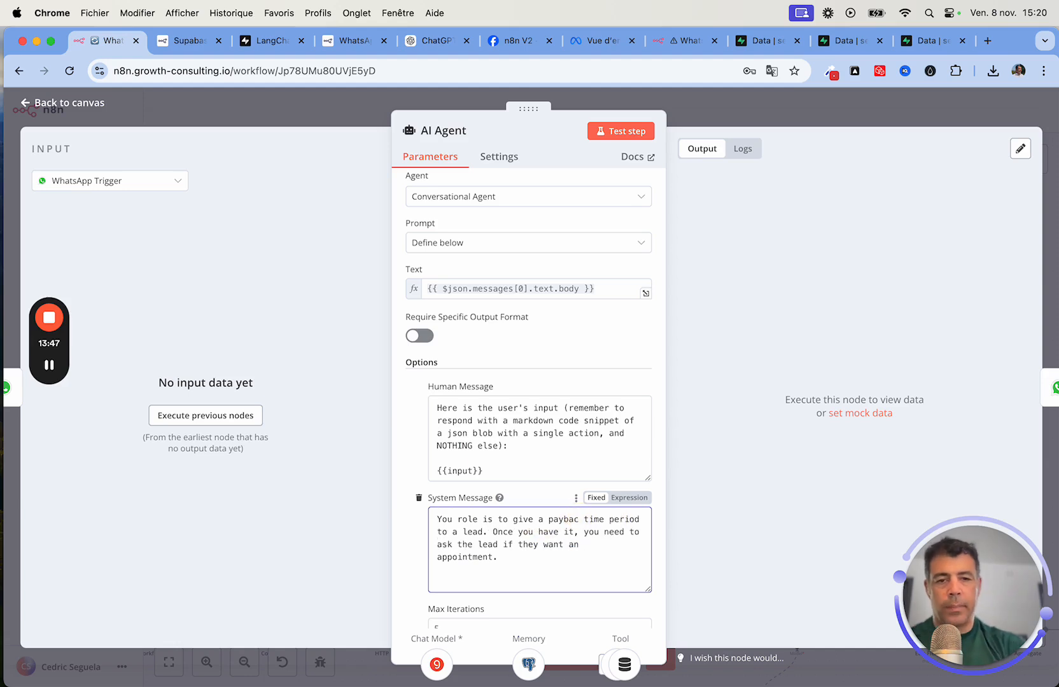
type("k")
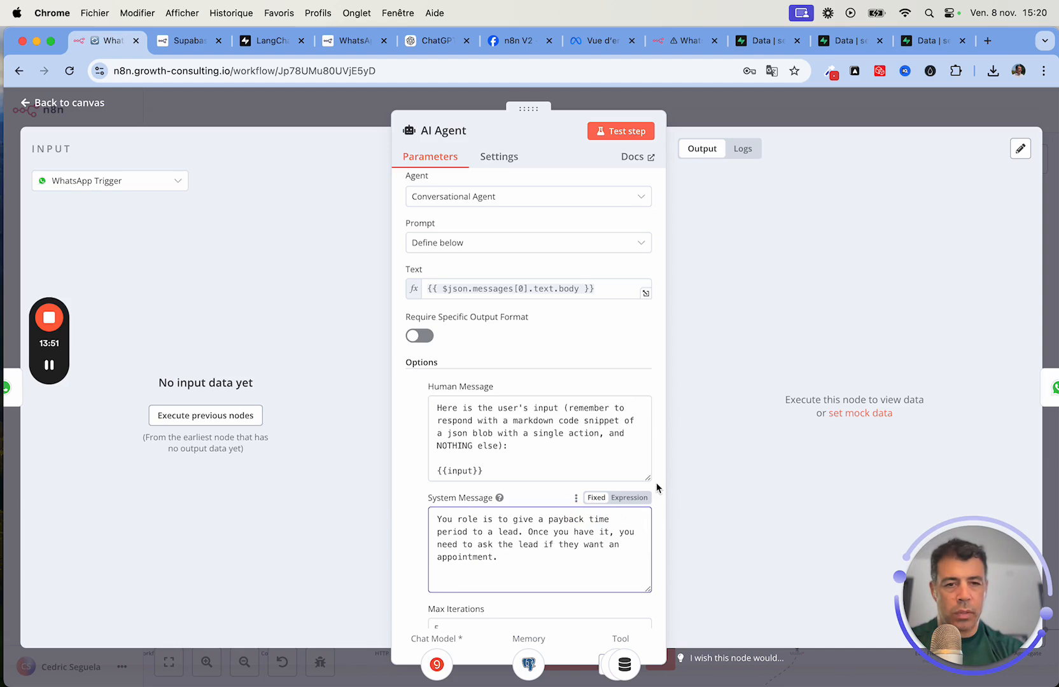
Step: Review the AI Agent's Human Message and Text expression, and return to the canvas
scroll(657, 488, "down", 3)
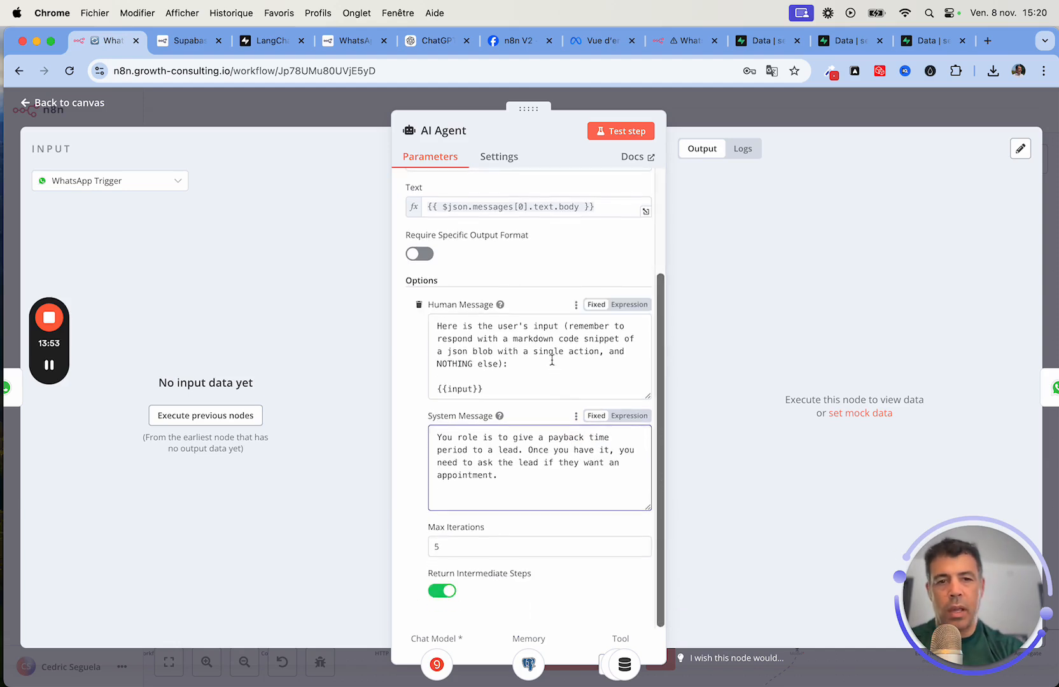
scroll(552, 361, "up", 10)
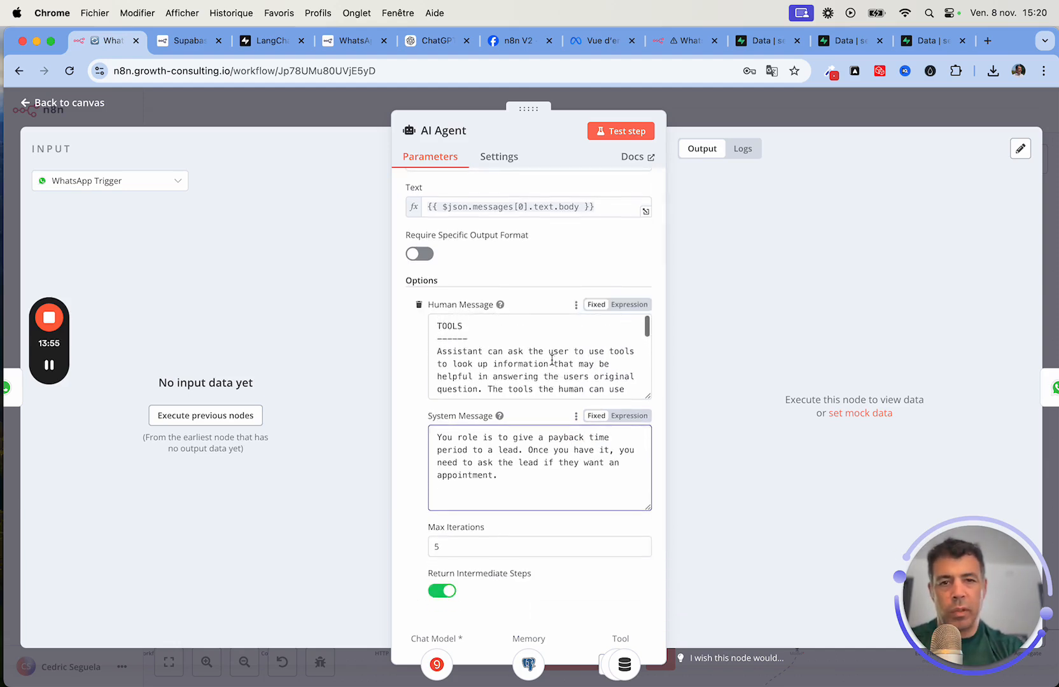
scroll(552, 361, "down", 10)
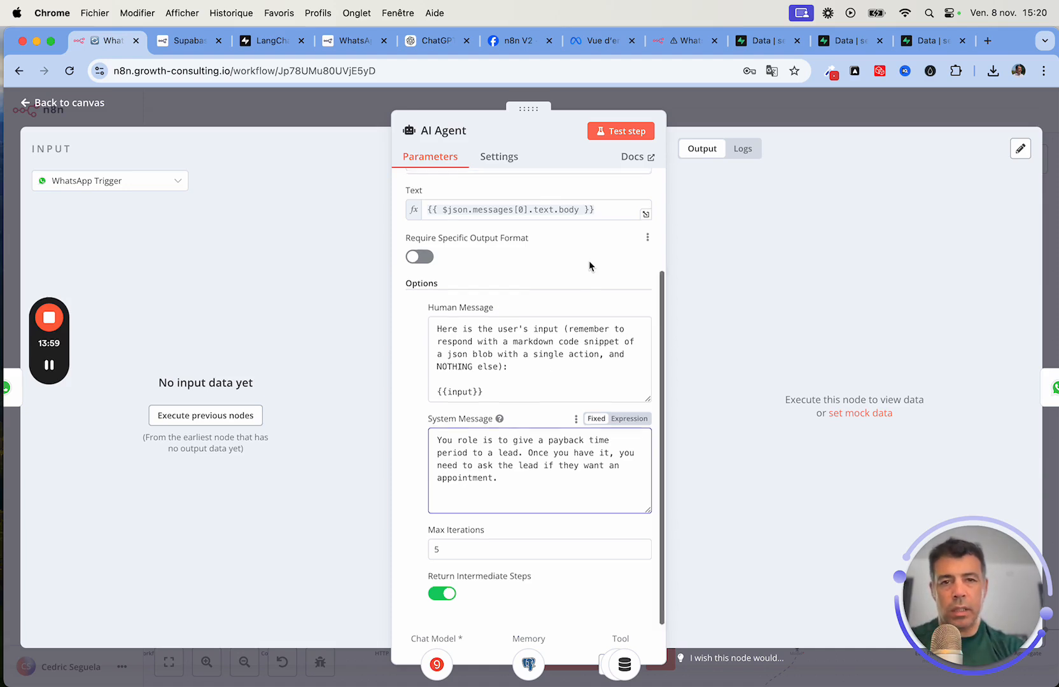
scroll(589, 262, "up", 3)
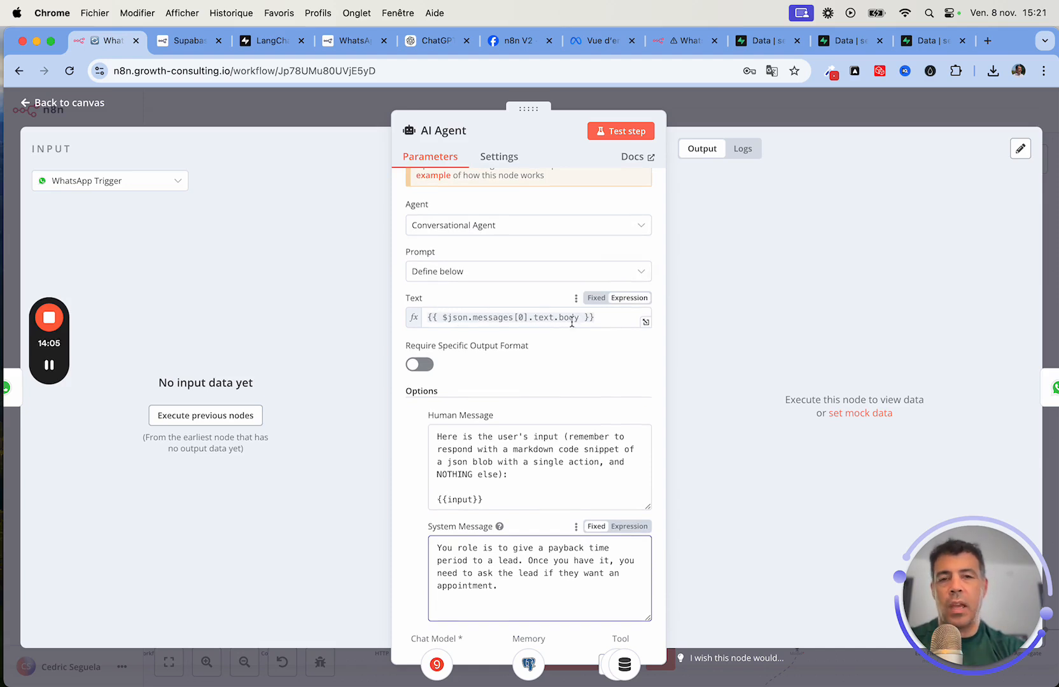
left_click(72, 103)
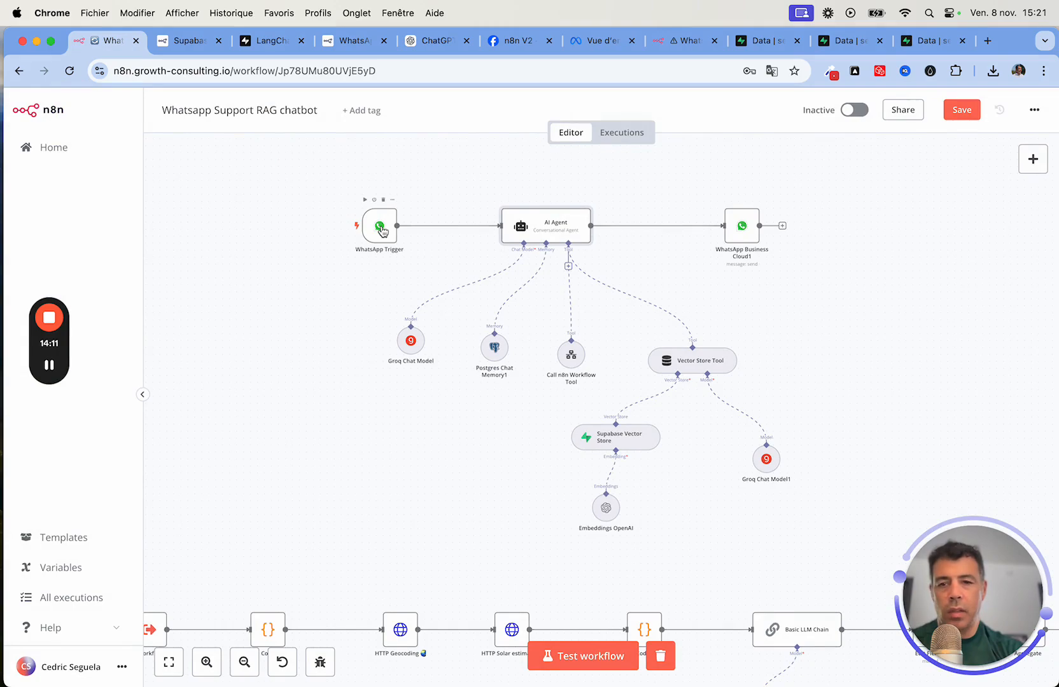
Step: Check the WhatsApp Trigger node's credential and trigger event, return to the canvas and save the workflow
double_click(381, 228)
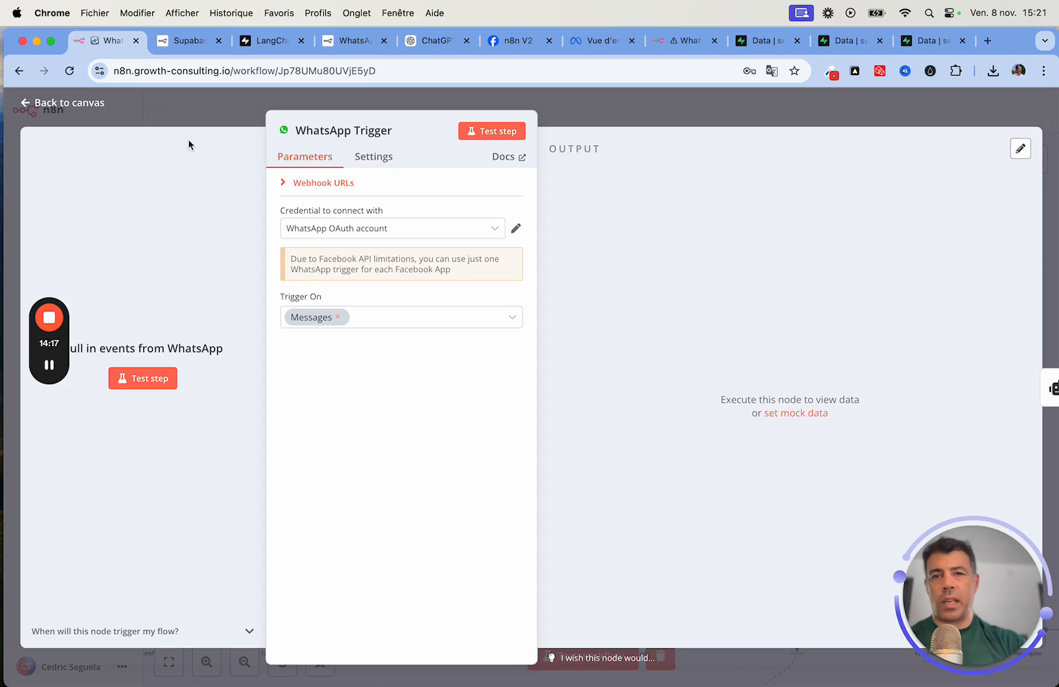
left_click(76, 107)
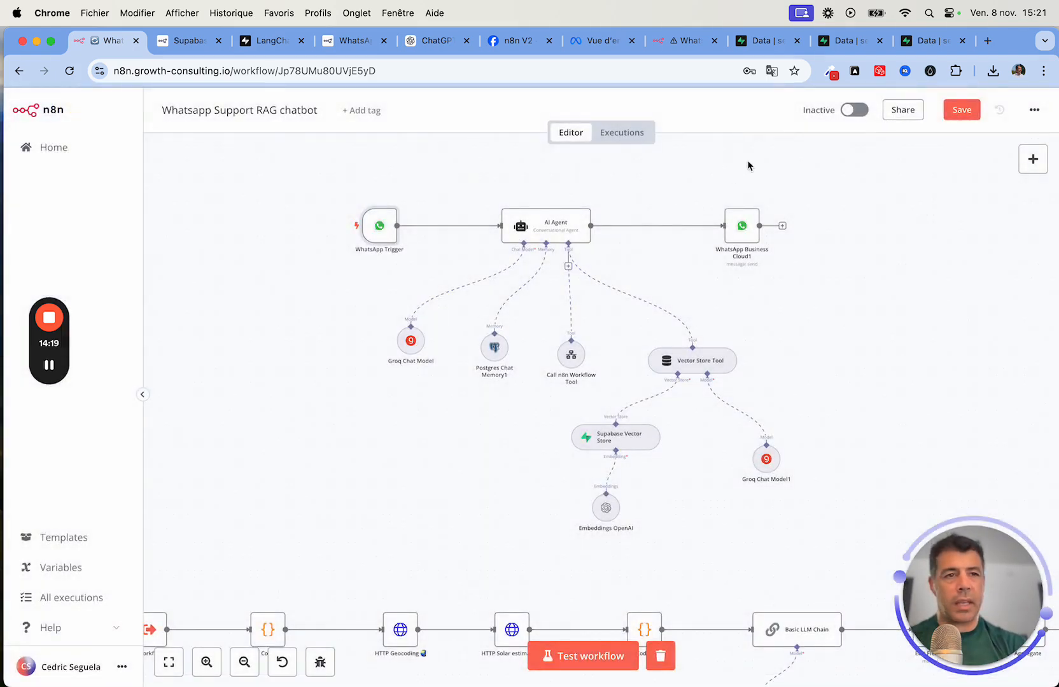
left_click(955, 112)
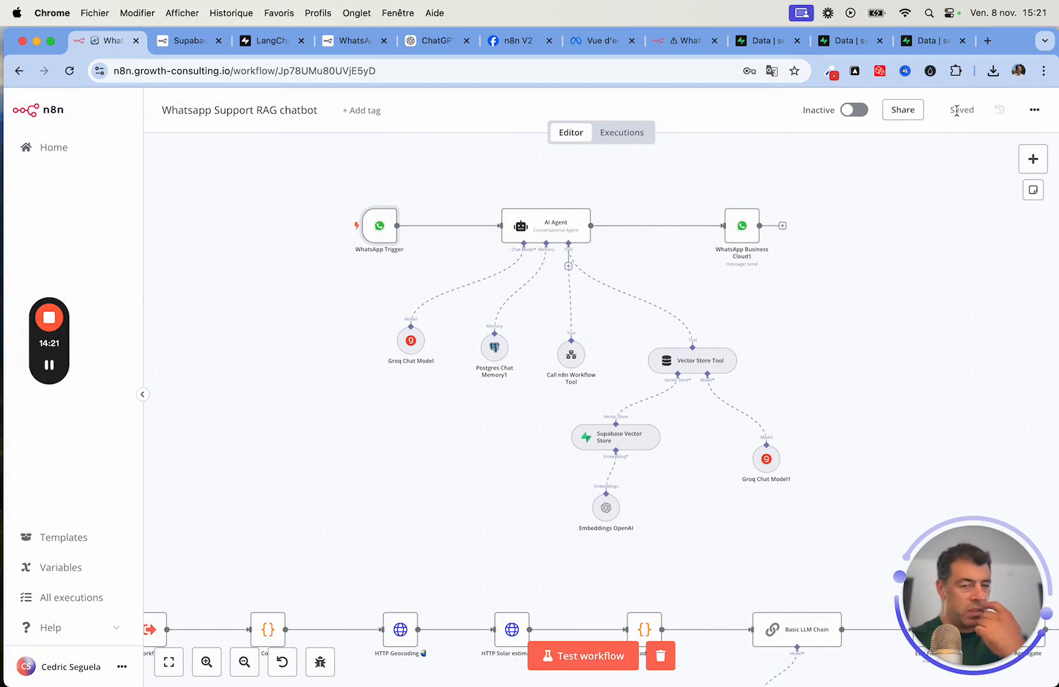
scroll(807, 376, "down", 3)
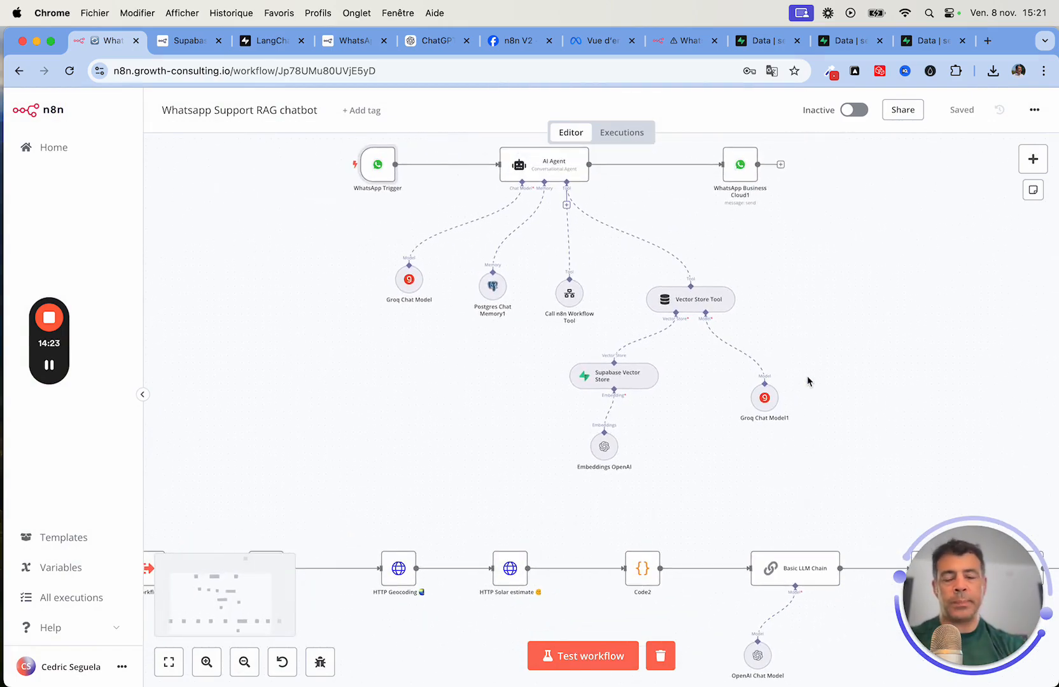
Step: Review the Call n8n Workflow Tool's parameters down to its Field to Return, and return to the canvas
double_click(569, 293)
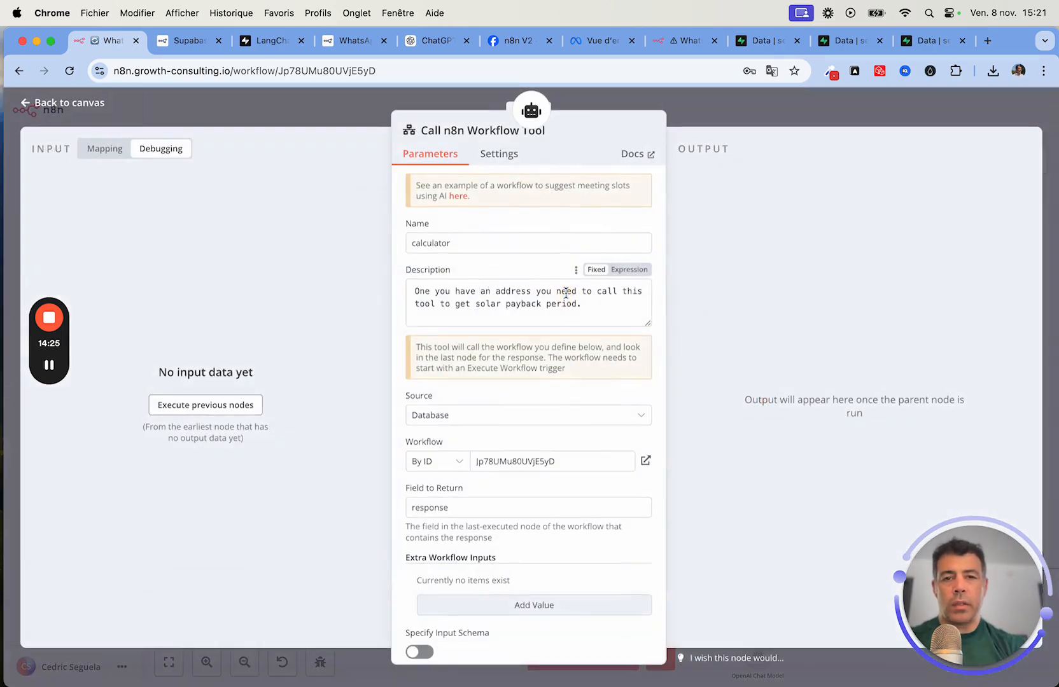
scroll(509, 455, "down", 1)
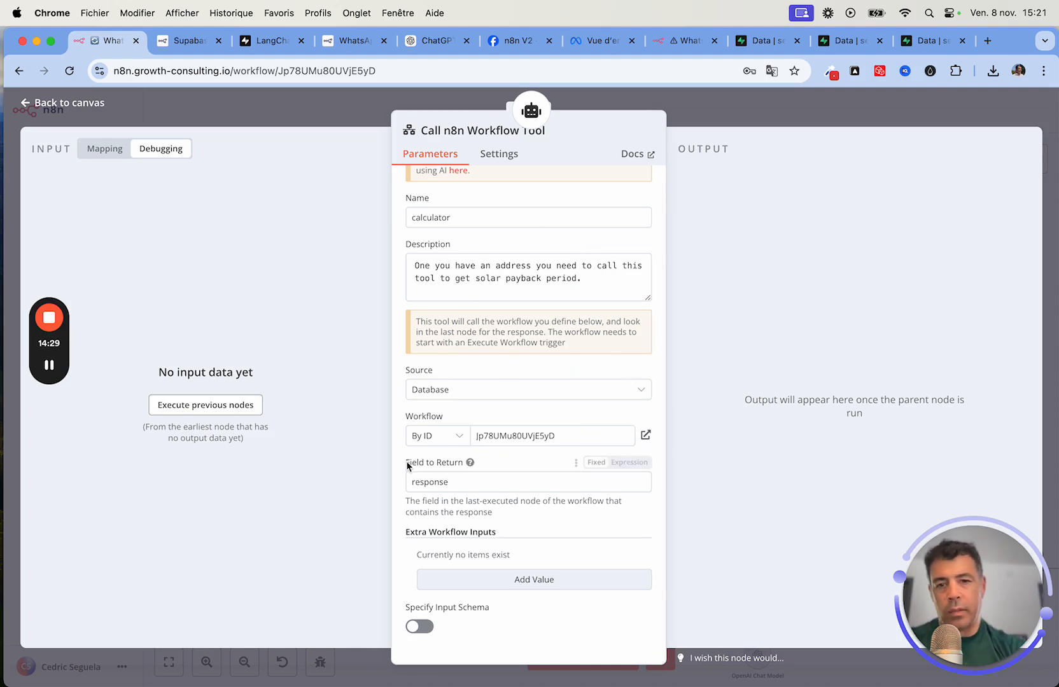
left_click(462, 480)
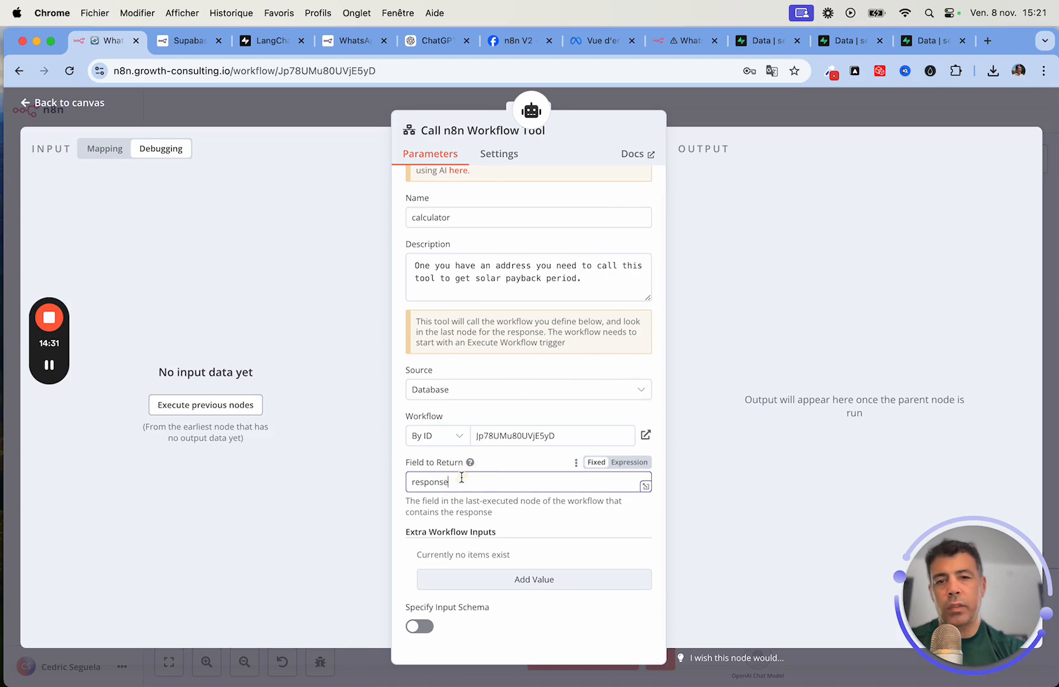
left_click(83, 111)
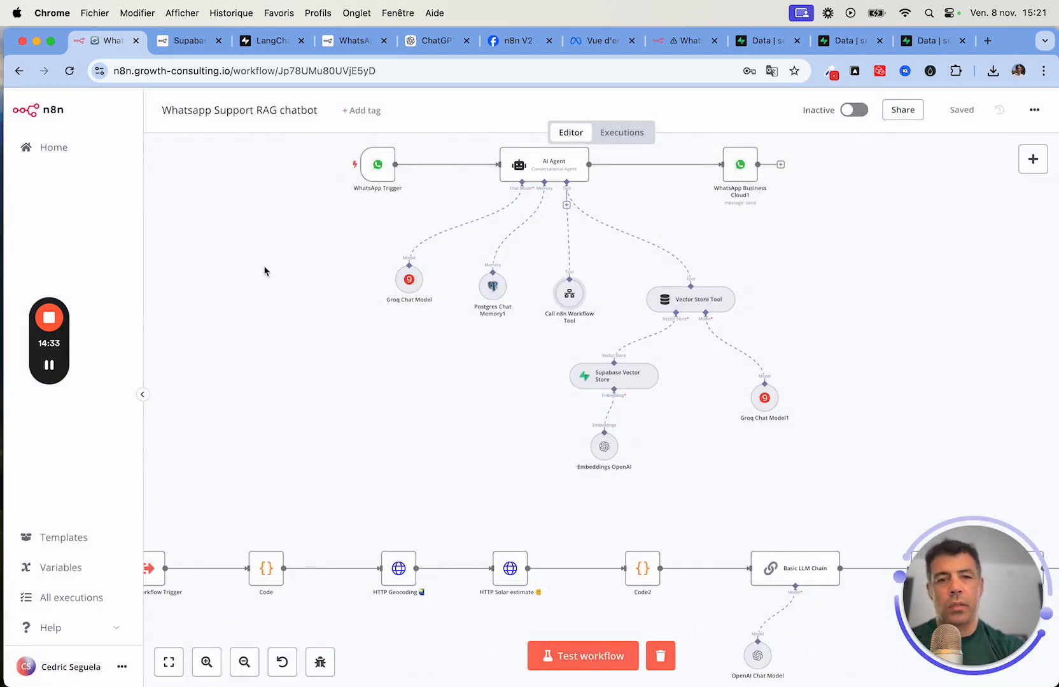
Step: Reopen the Call n8n Workflow Tool and compare its workflow ID with the ID in the workflow's page address
double_click(569, 293)
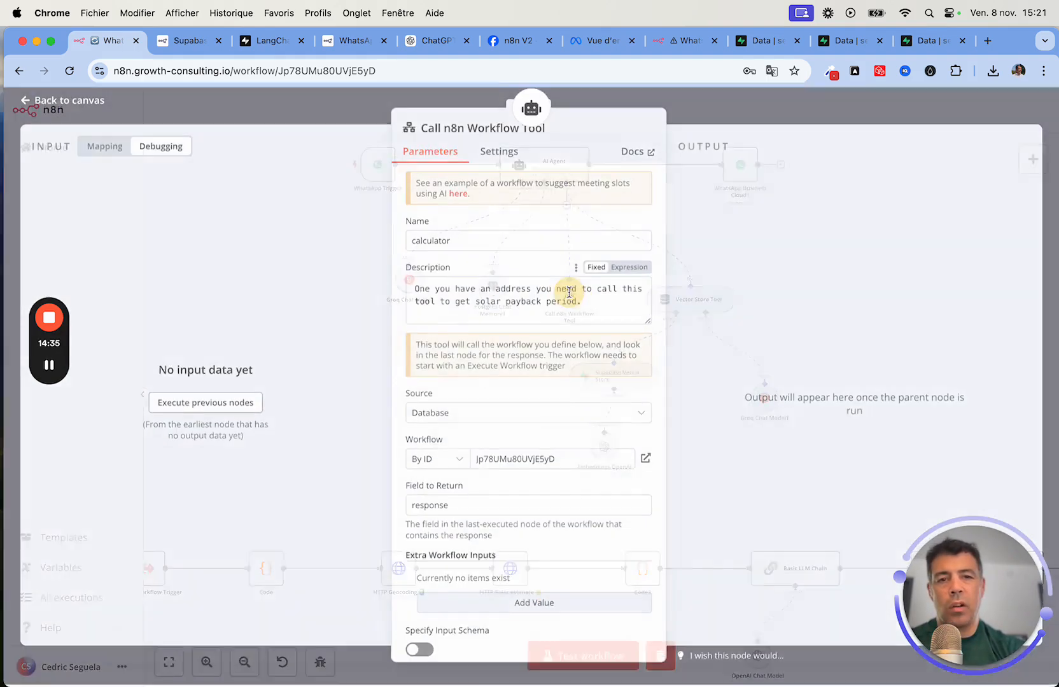
left_click_drag(555, 461, 462, 465)
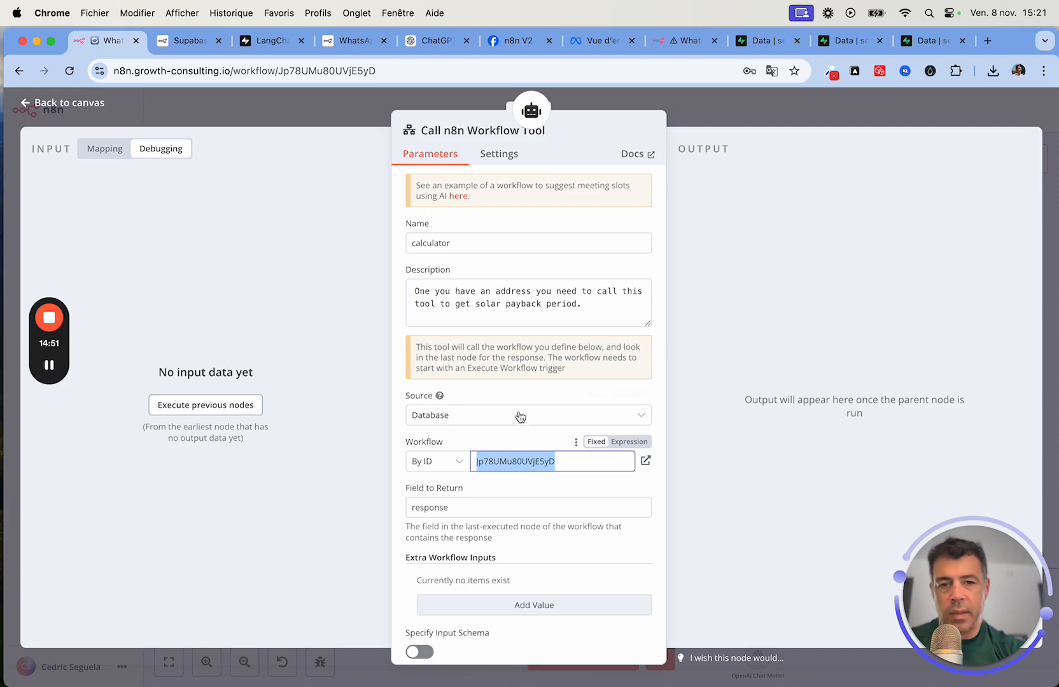
left_click(556, 469)
left_click_drag(556, 469, 476, 469)
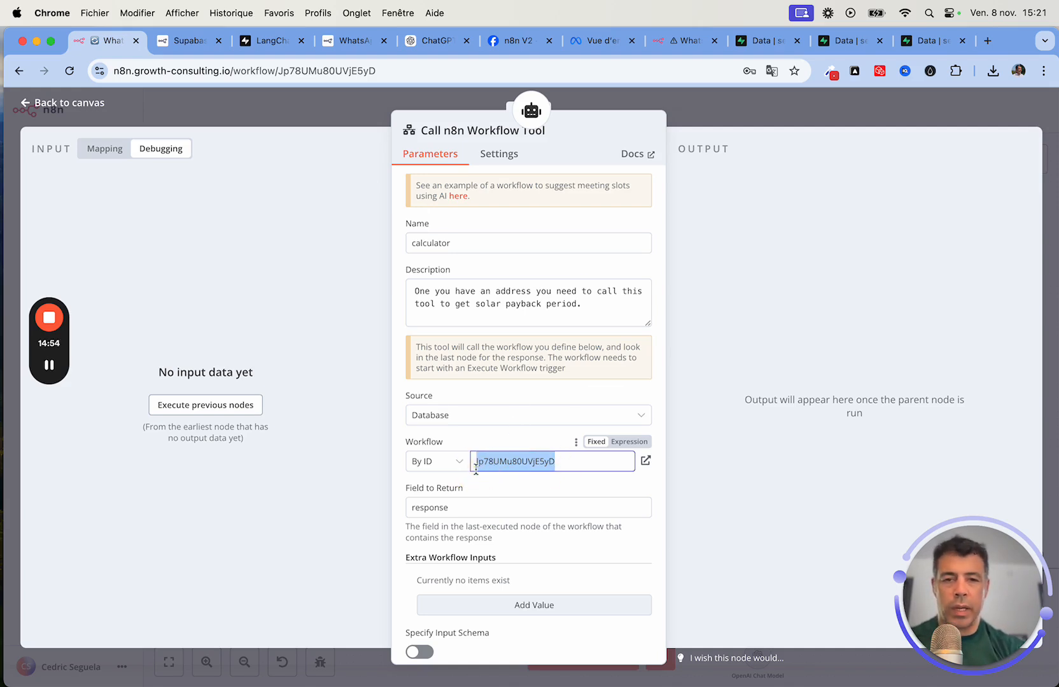
left_click(290, 71)
double_click(395, 70)
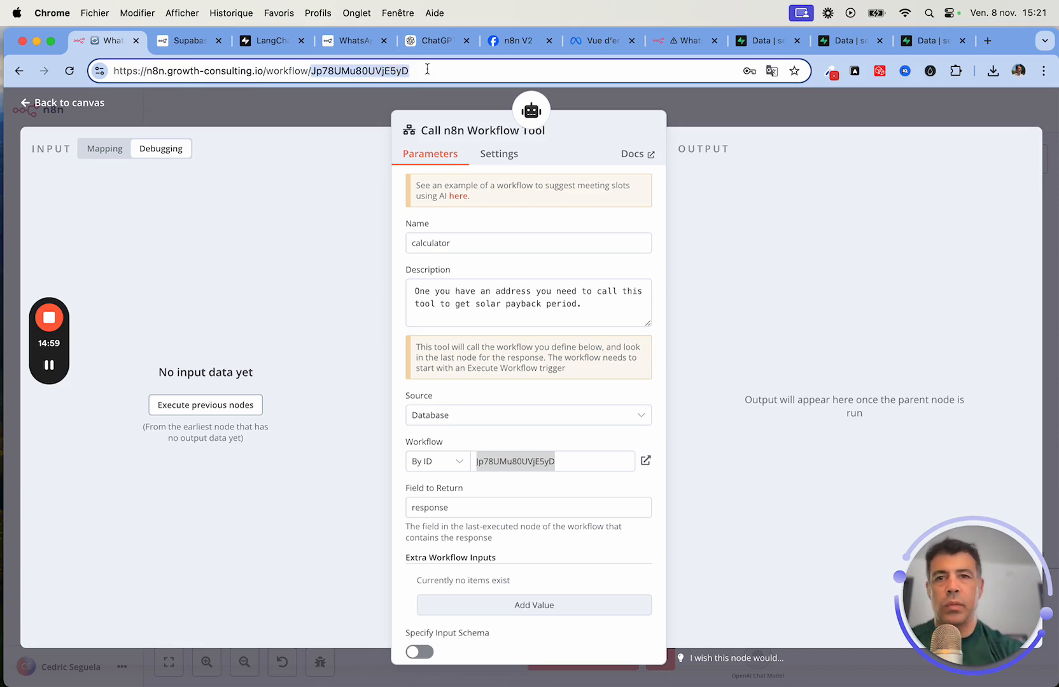
left_click_drag(427, 70, 316, 71)
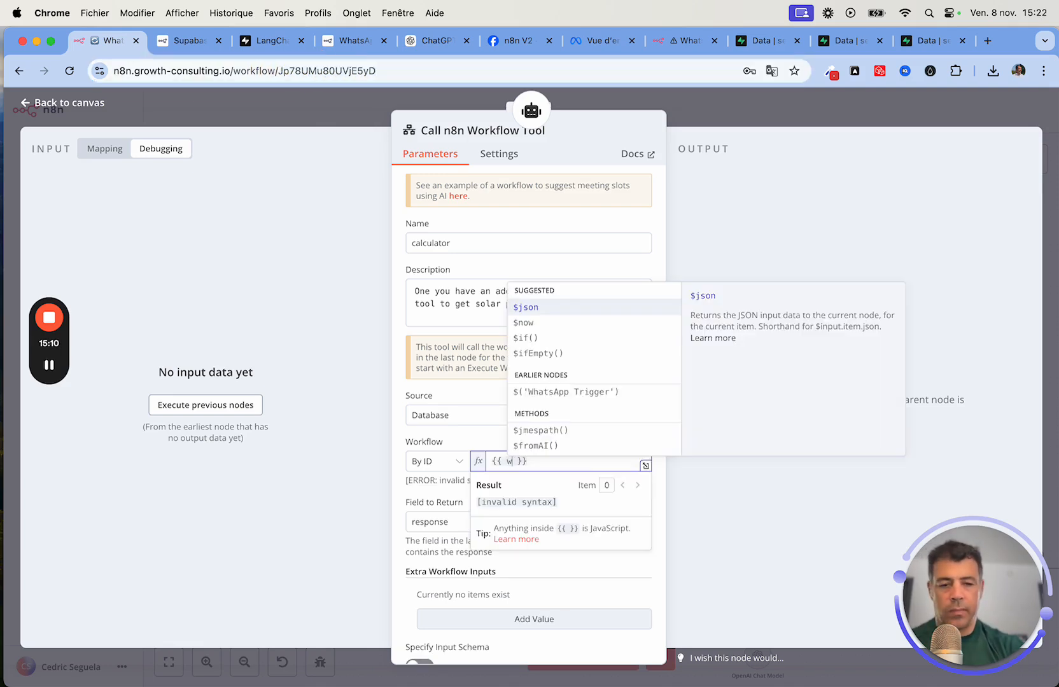
type("or")
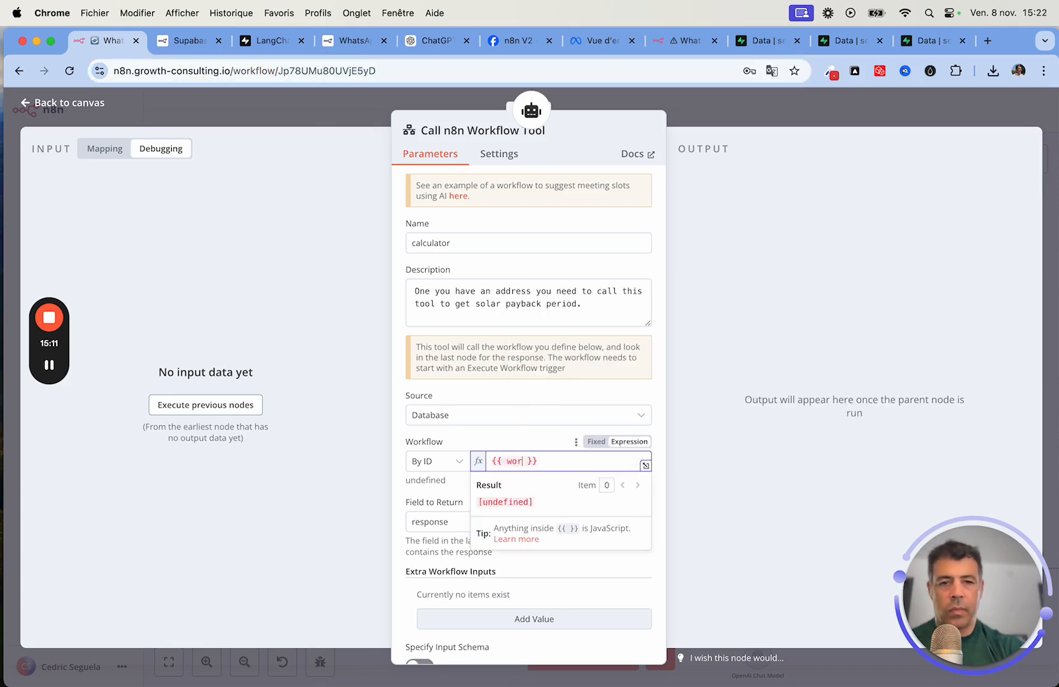
key("BackSpace")
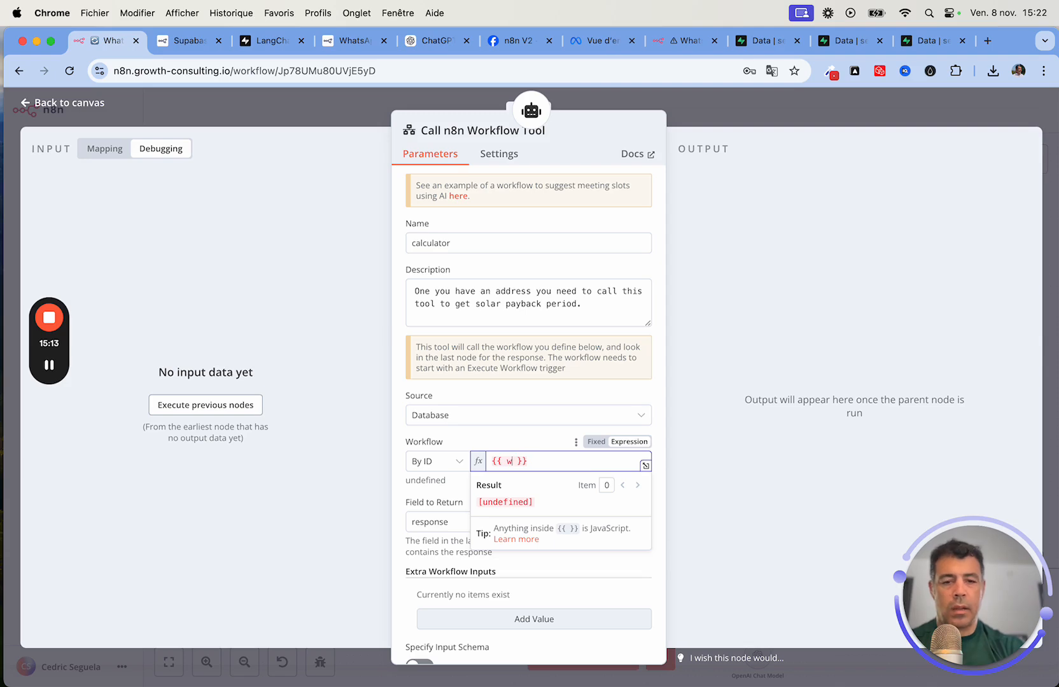
type("rk")
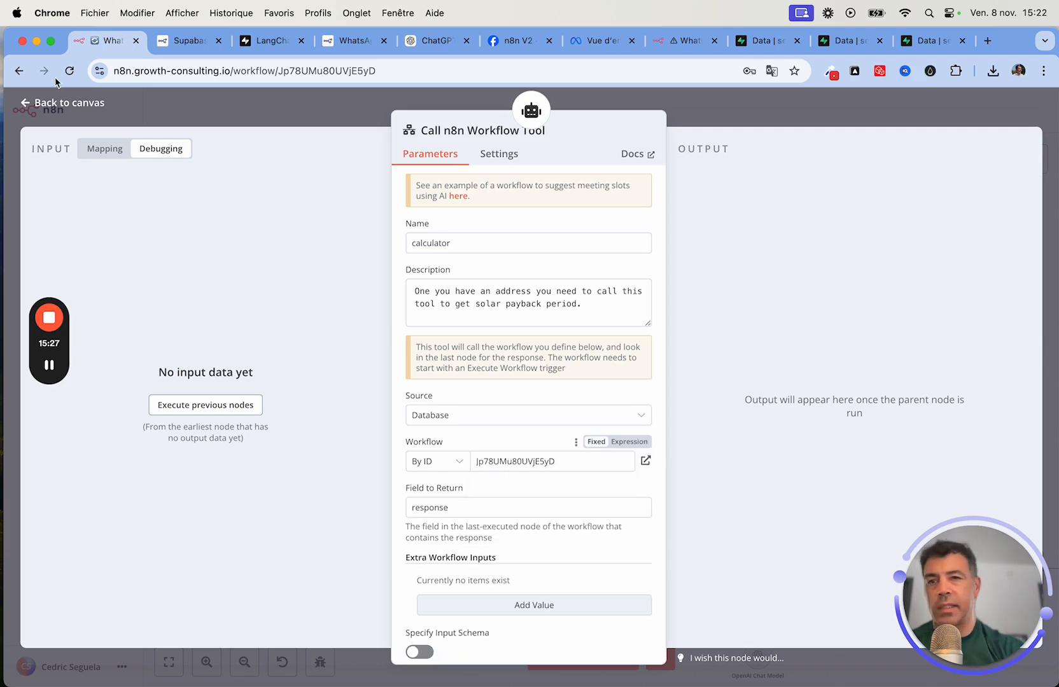
left_click(61, 105)
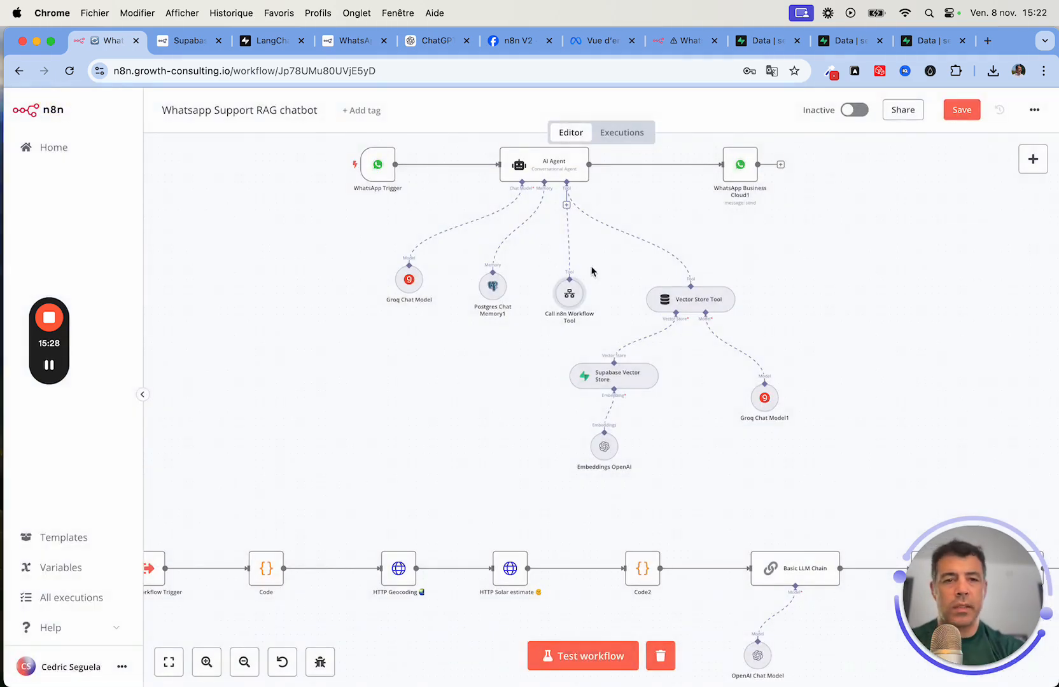
Step: Check the Call n8n Workflow Tool's Field to Return, go back to the canvas and save the workflow
double_click(569, 294)
left_click_drag(472, 505, 366, 501)
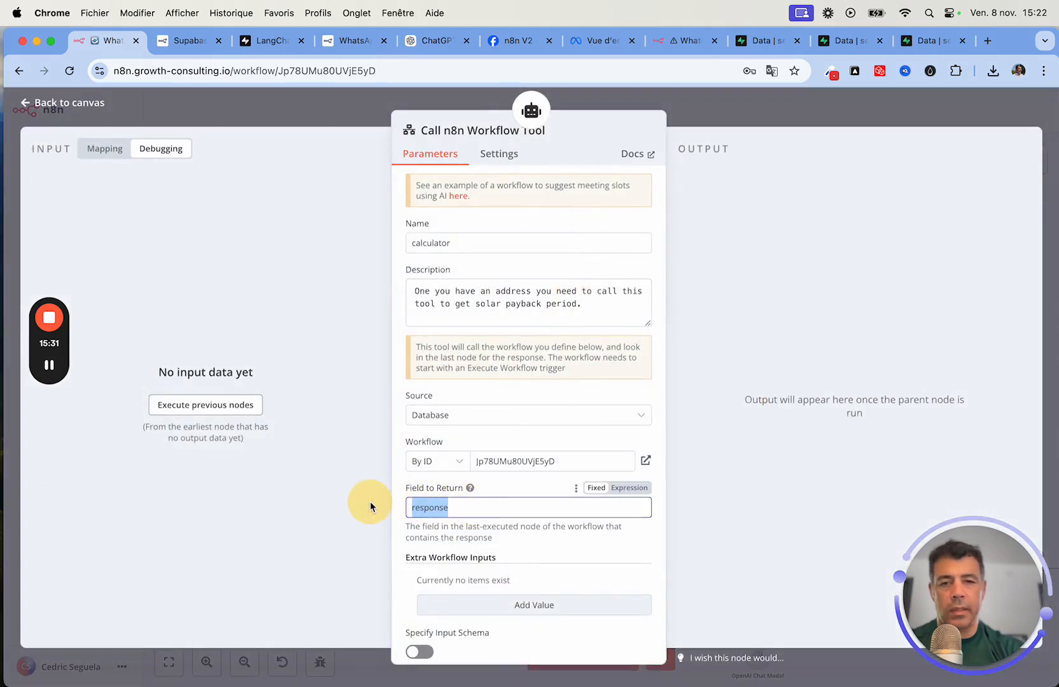
left_click(82, 102)
left_click(952, 110)
Step: Examine the field name and Aggregate expression in the sub-workflow's final Edit Fields node, and return to the canvas
scroll(914, 338, "down", 5)
scroll(914, 338, "right", 10)
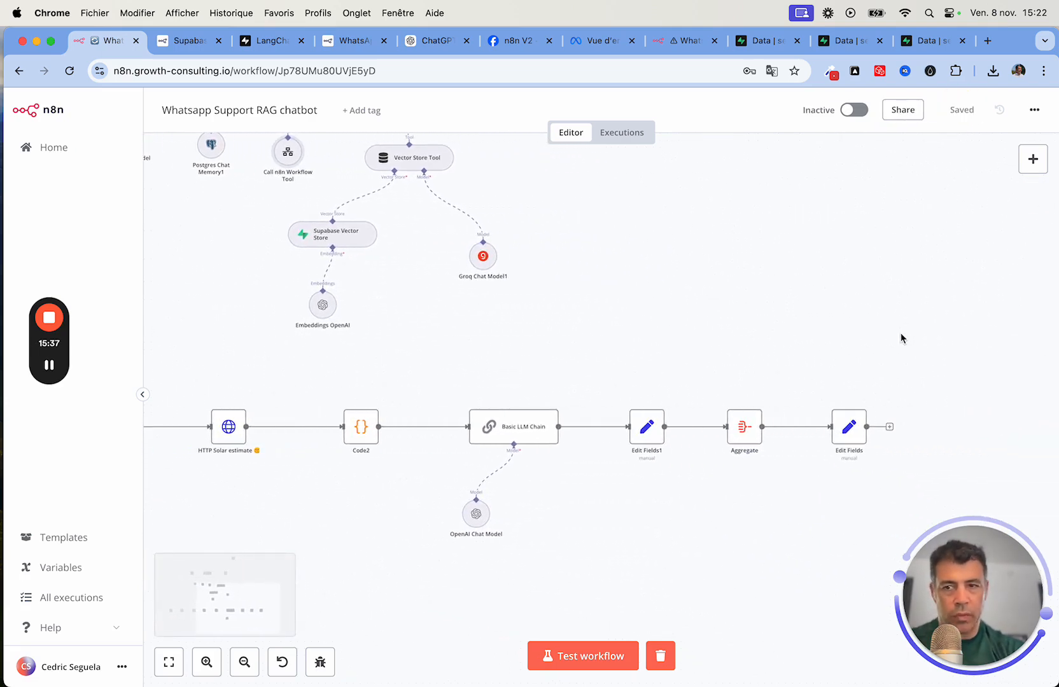
scroll(902, 337, "down", 1)
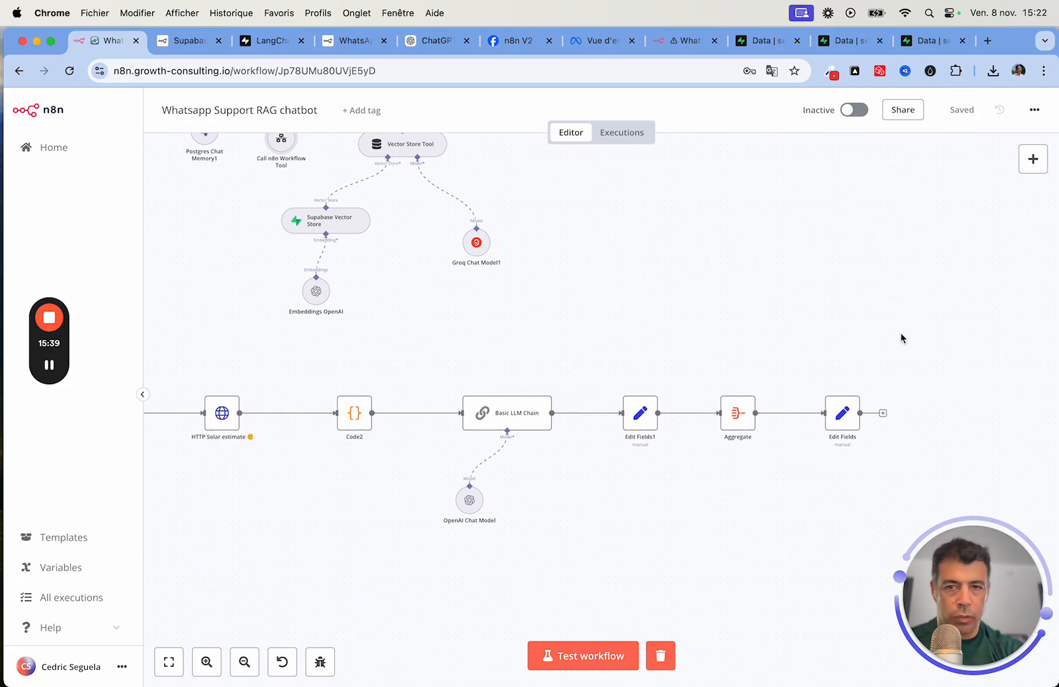
double_click(841, 420)
left_click_drag(464, 265, 392, 267)
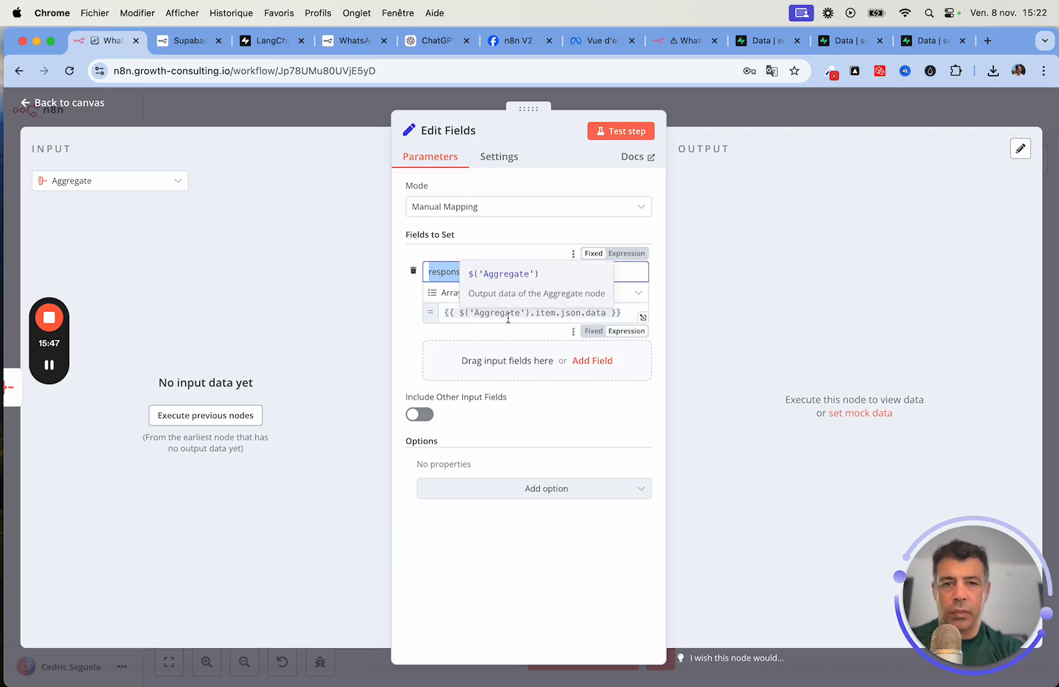
left_click(77, 104)
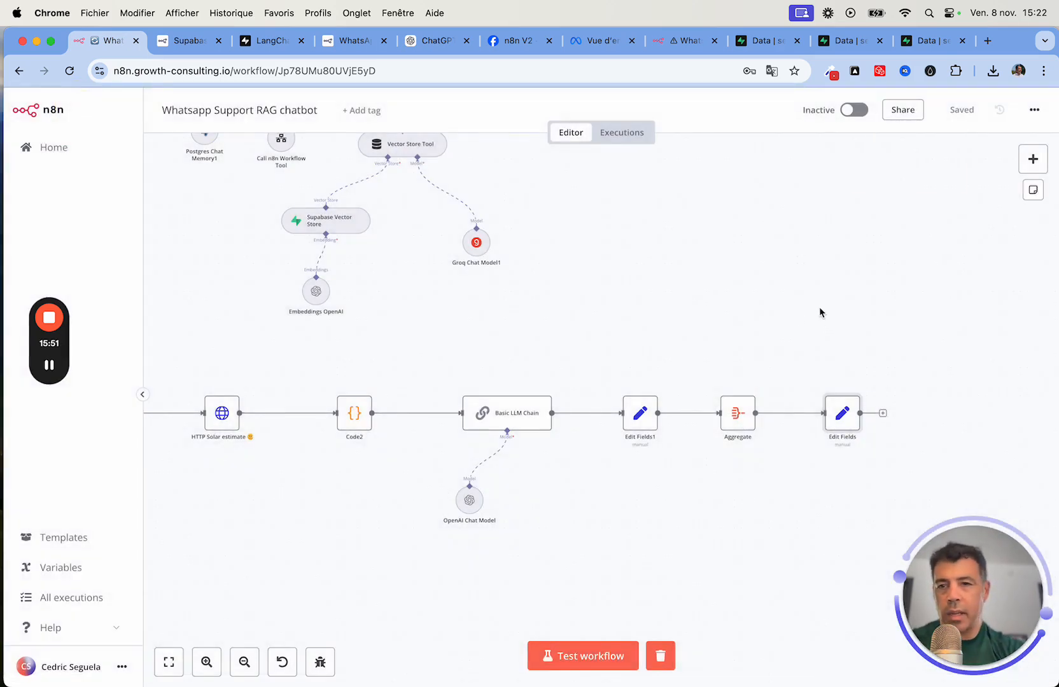
Step: Run a test of the whole workflow and follow its execution on the canvas
scroll(742, 302, "left", 10)
scroll(742, 303, "up", 2)
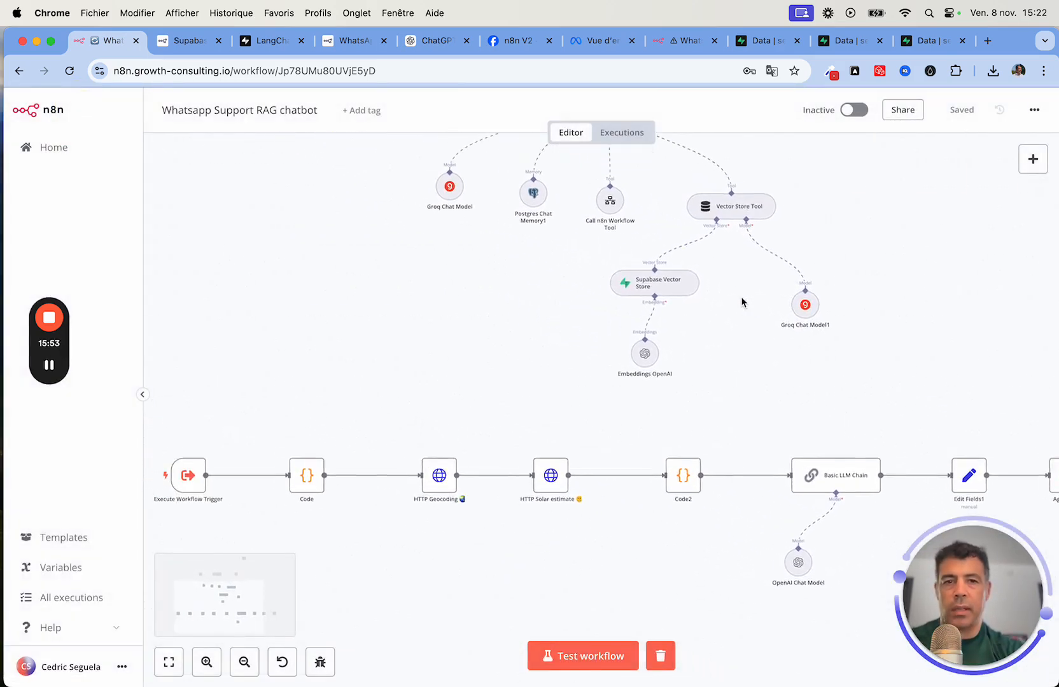
scroll(742, 302, "left", 3)
scroll(737, 316, "down", 5)
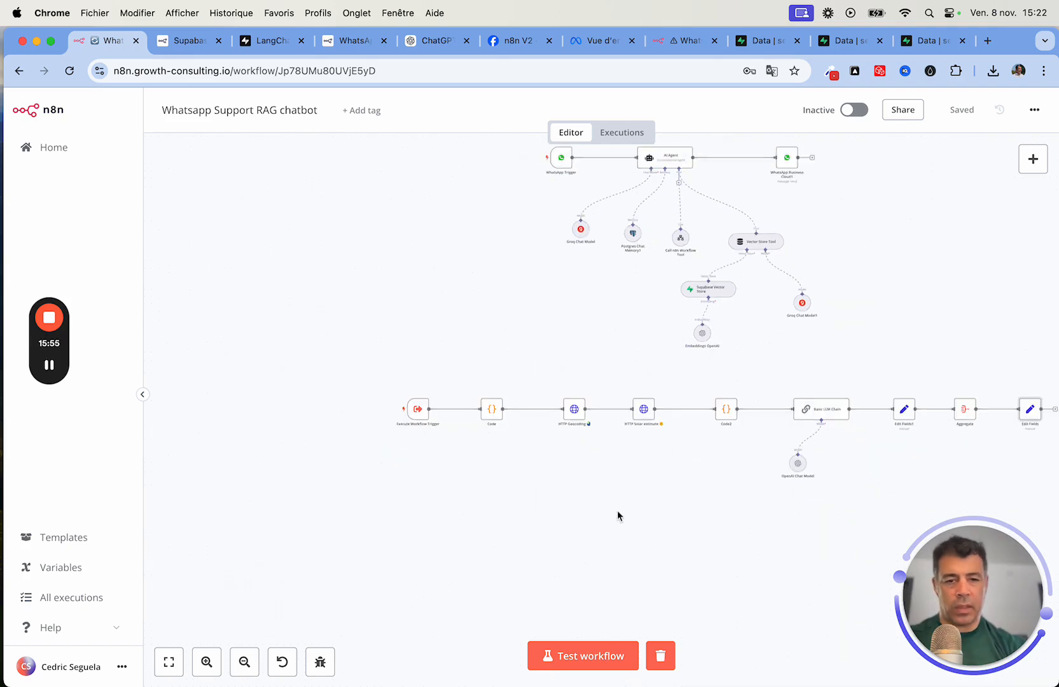
left_click(594, 659)
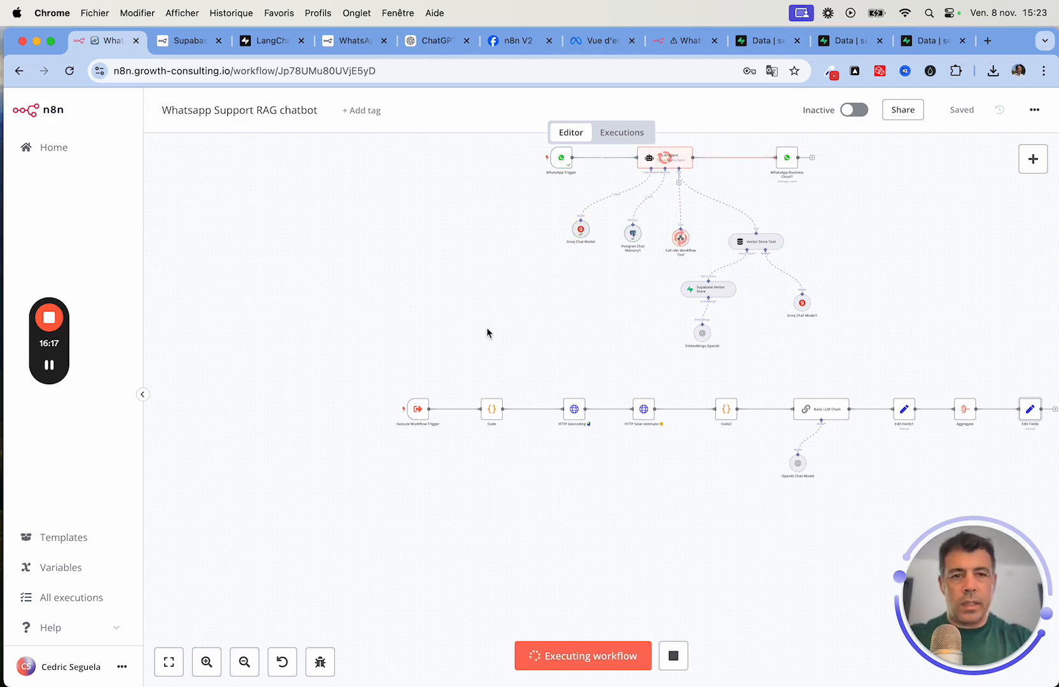
scroll(486, 327, "right", 3)
scroll(486, 328, "right", 2)
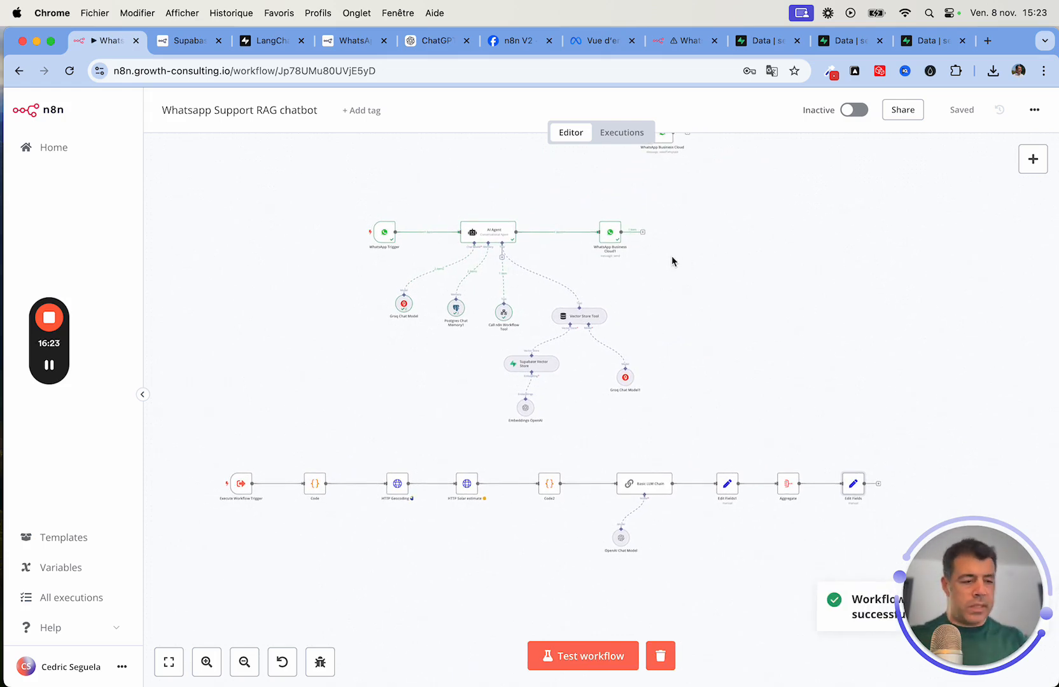
Step: Inspect the AI Agent input and the sent-message output in the WhatsApp Business Cloud1 node, and return to the canvas
double_click(612, 238)
scroll(842, 268, "right", 3)
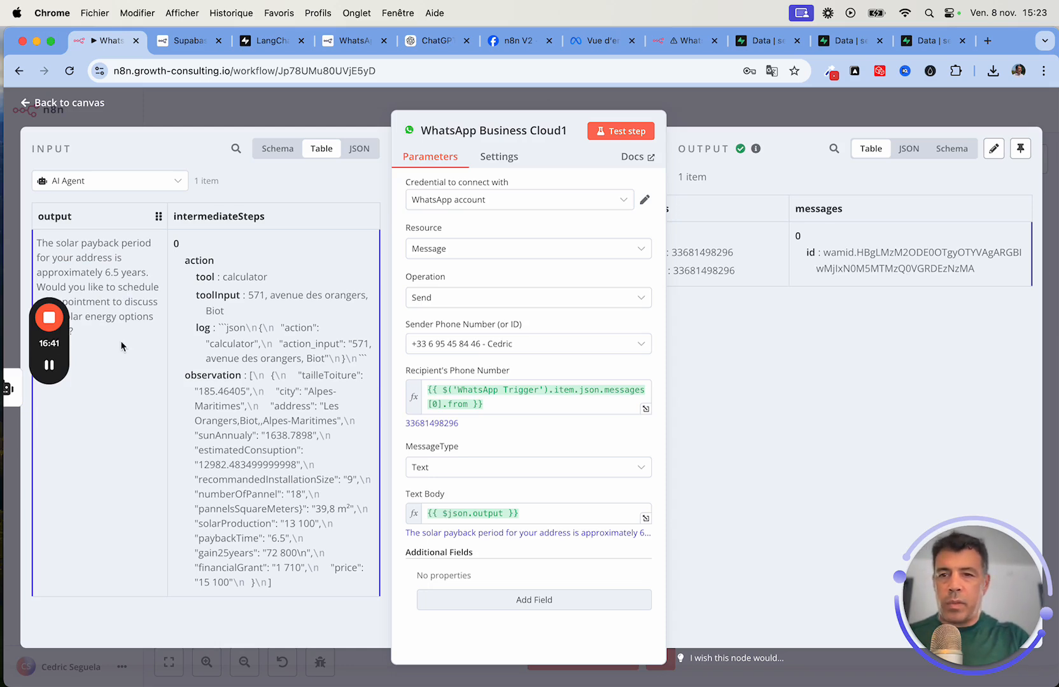
left_click_drag(64, 341, 64, 379)
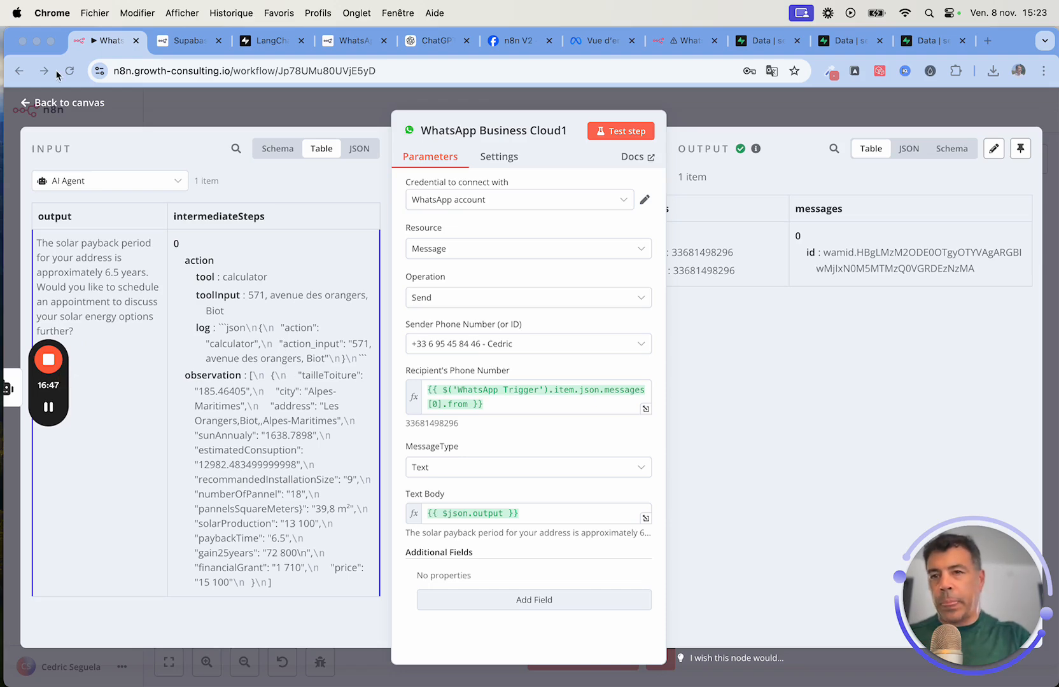
left_click(54, 102)
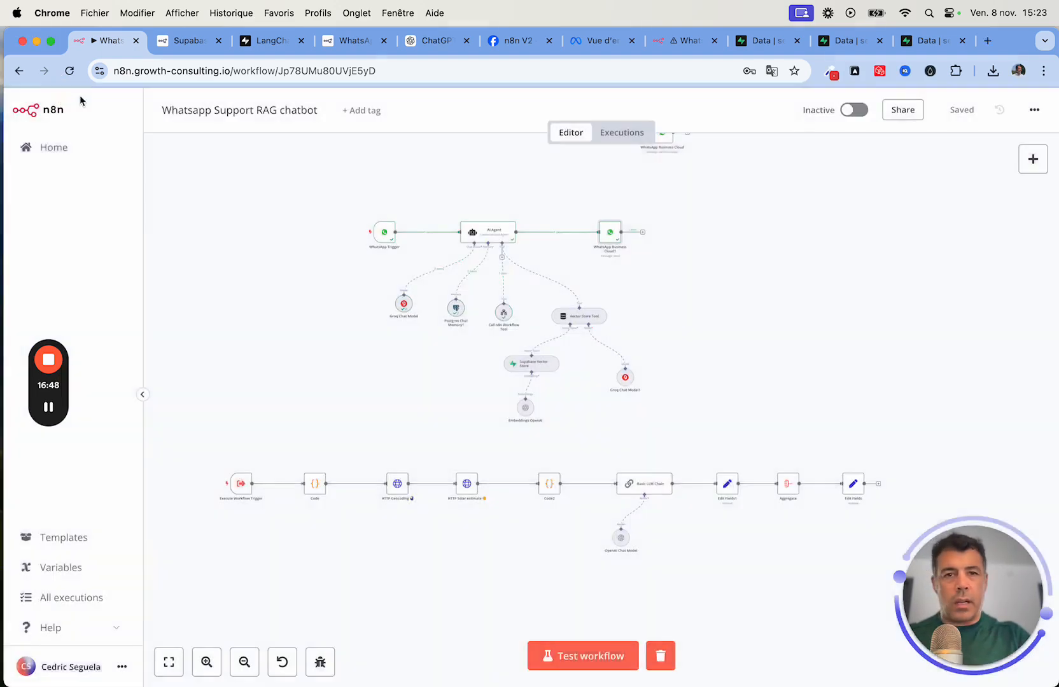
Step: Open the execution history and review the AI Agent's input and output in the 15:23:12 run
left_click(625, 135)
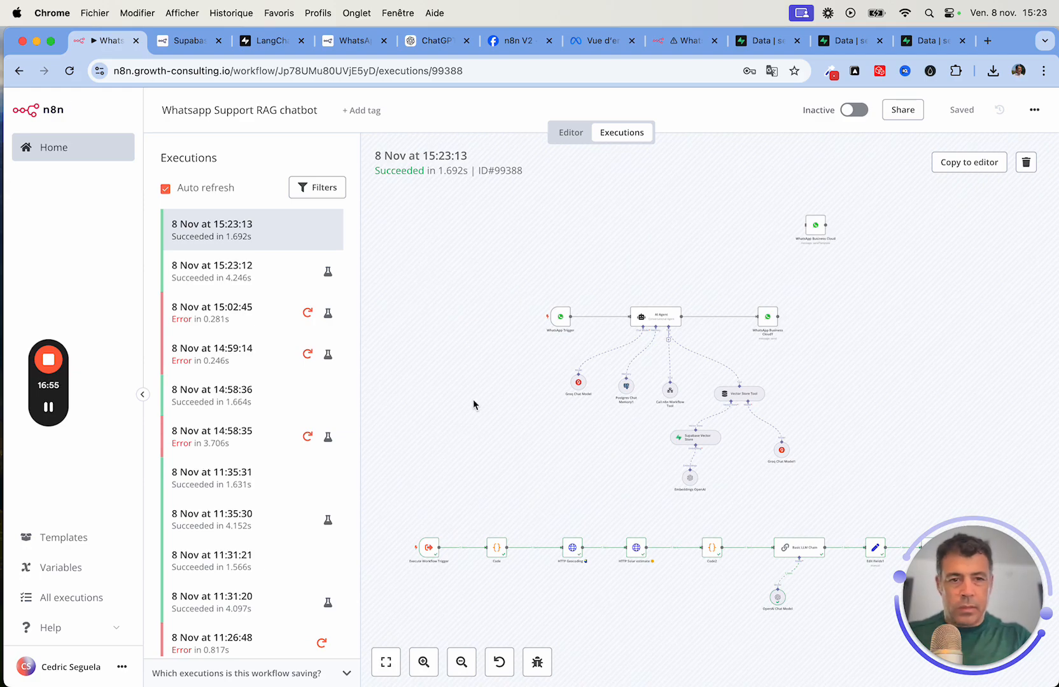
scroll(473, 401, "up", 5)
scroll(473, 327, "right", 1)
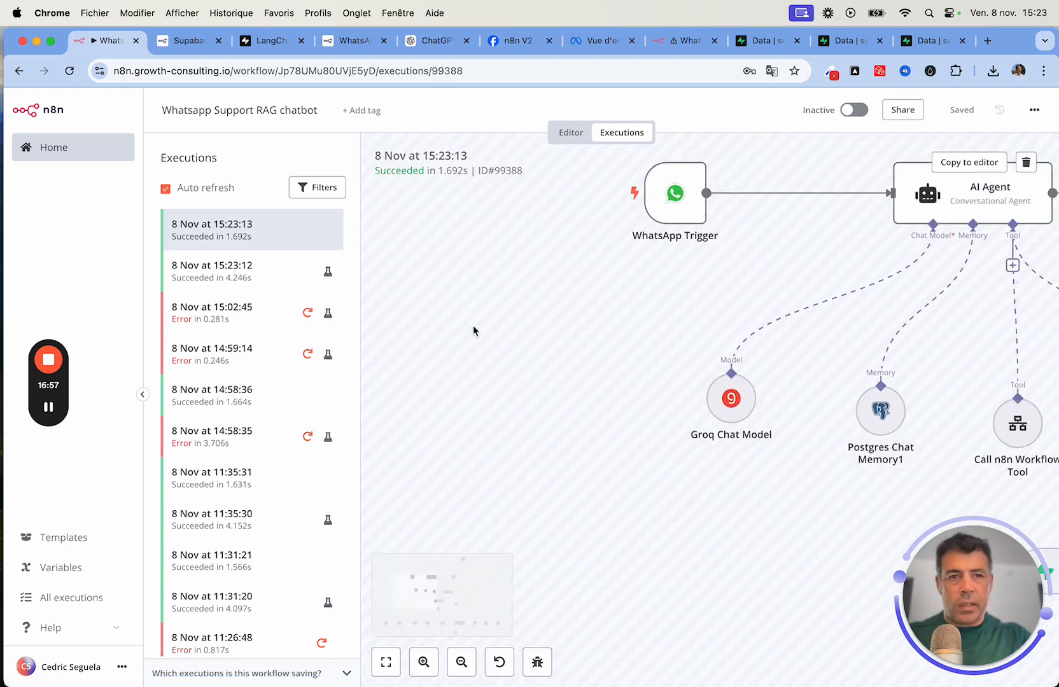
scroll(473, 325, "right", 5)
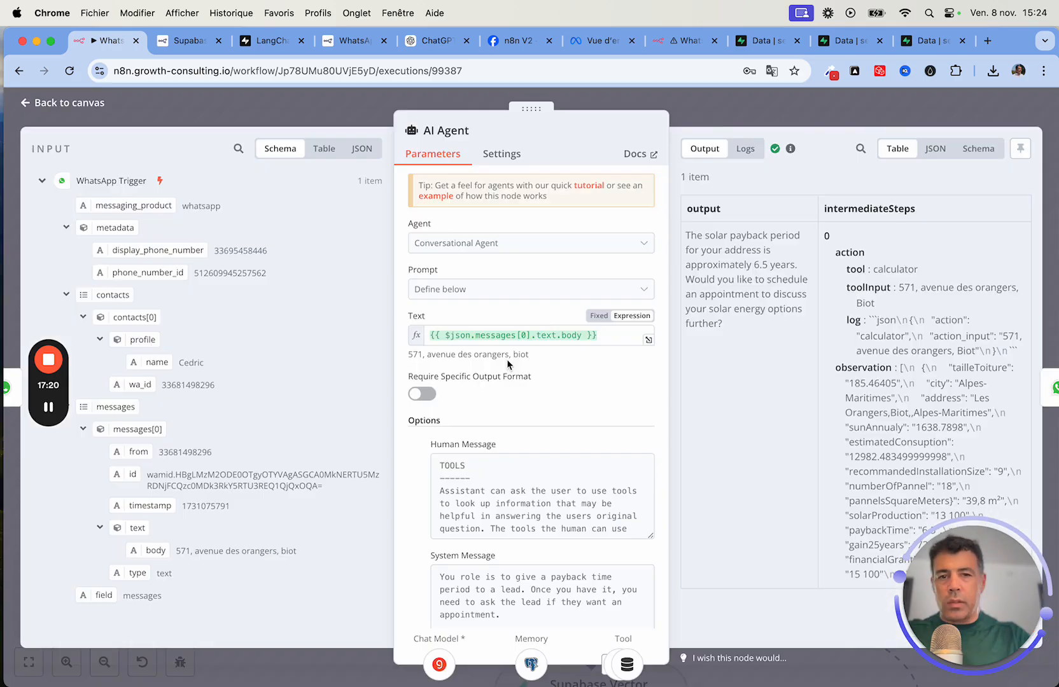
left_click(62, 104)
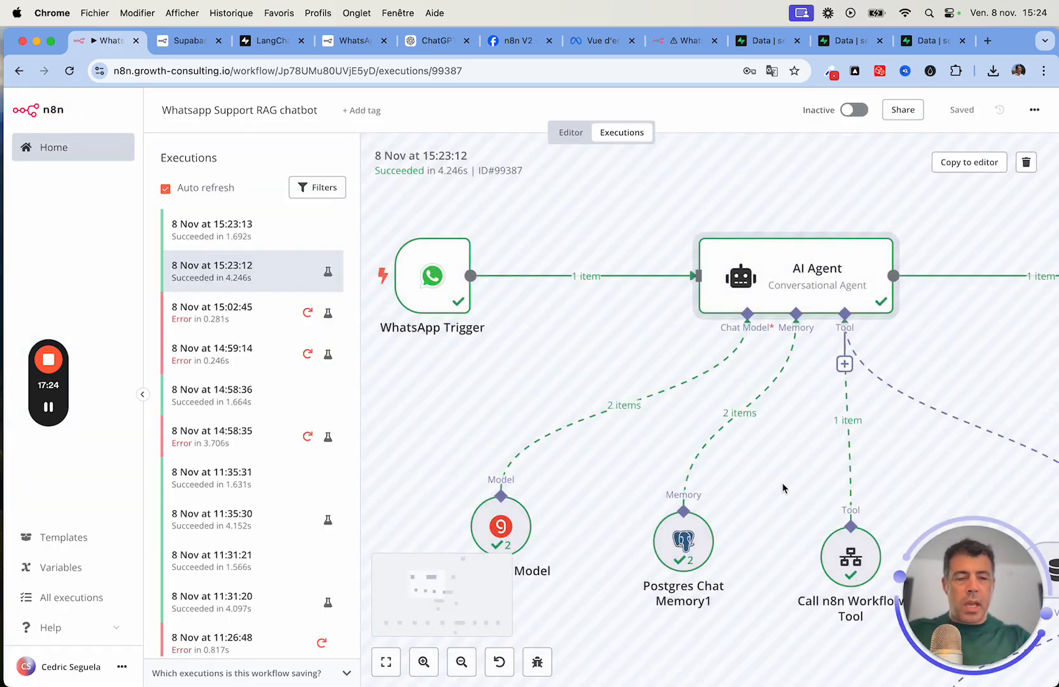
Step: Check the Execute Workflow Trigger's output in the 15:23:12 run and return to the execution's canvas
scroll(781, 483, "down", 4)
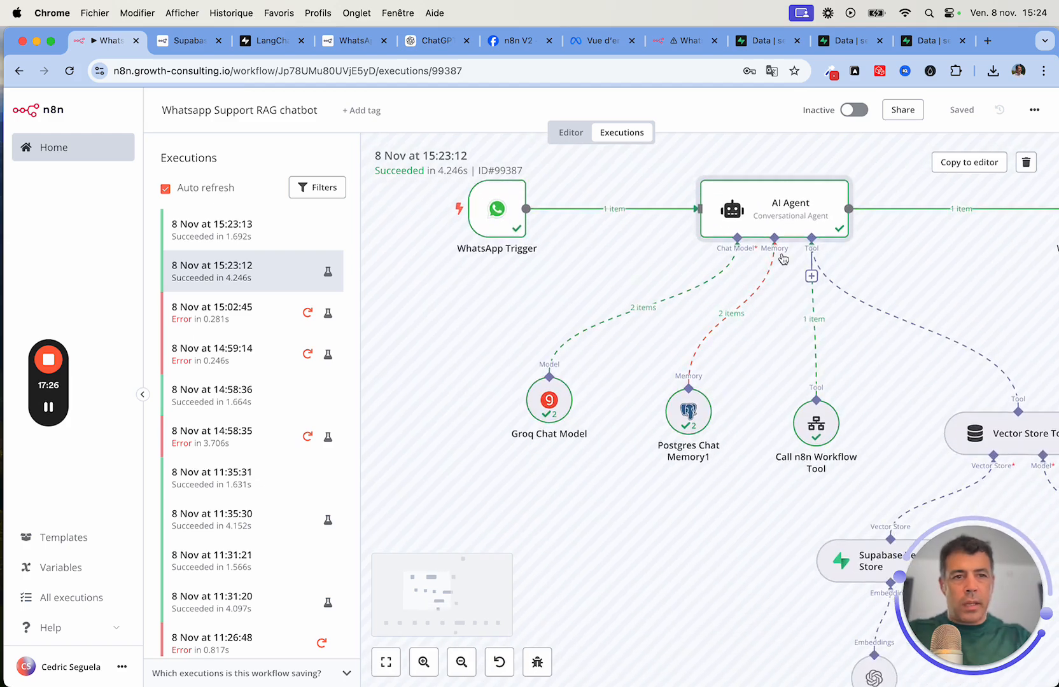
scroll(783, 466, "down", 3)
scroll(782, 463, "down", 5)
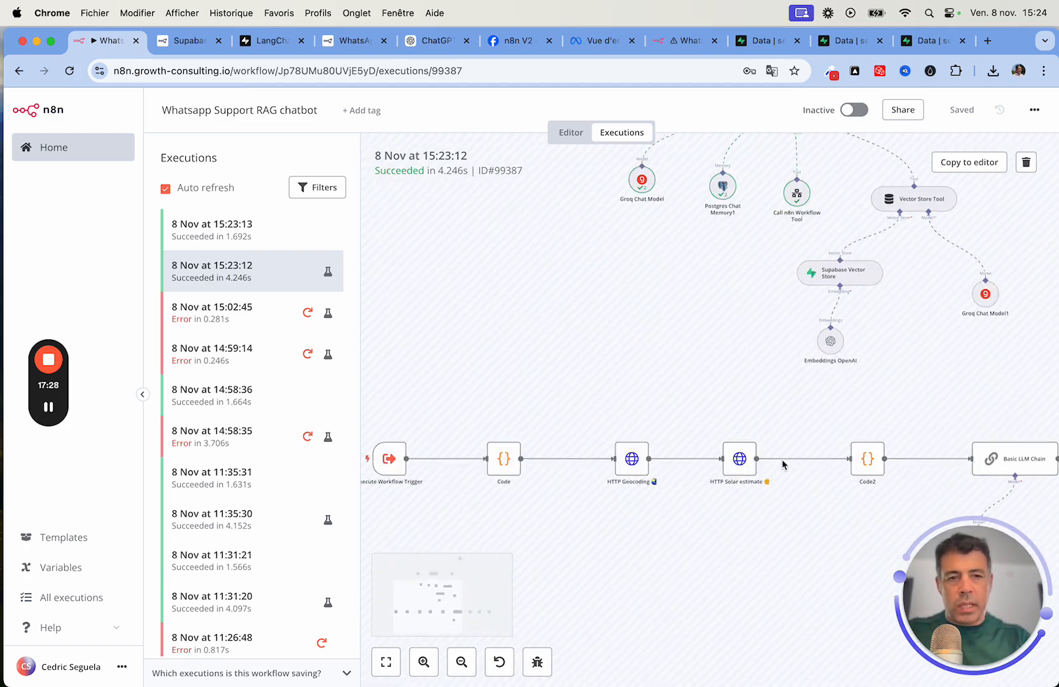
scroll(614, 404, "left", 2)
scroll(614, 403, "down", 1)
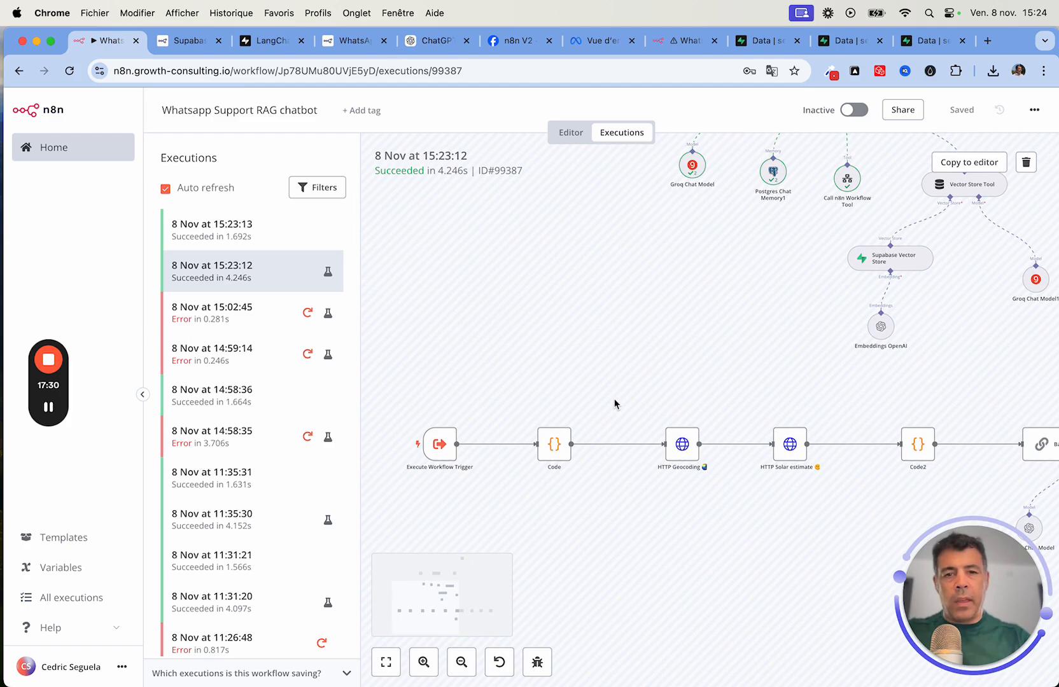
scroll(616, 404, "down", 1)
scroll(616, 406, "left", 6)
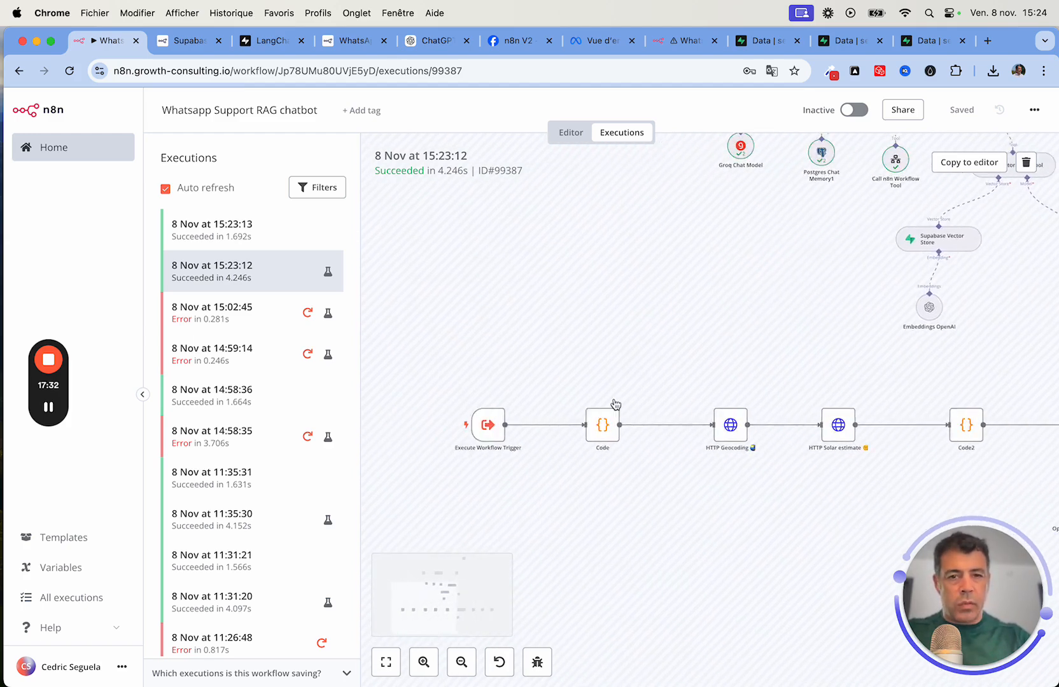
double_click(497, 433)
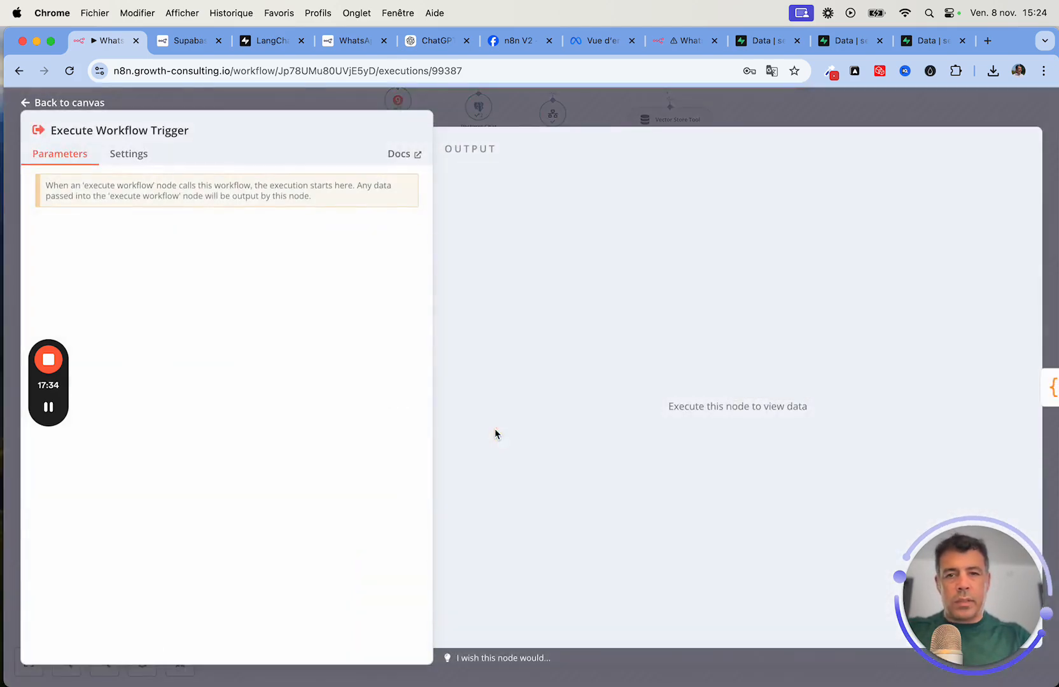
left_click(58, 111)
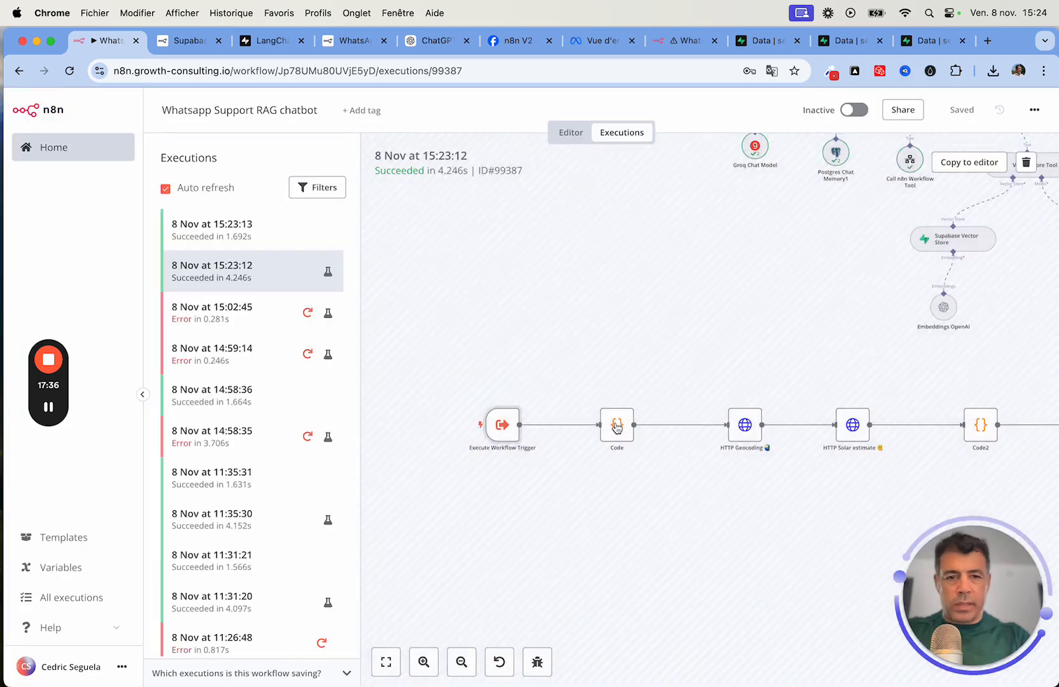
Step: Inspect the Code and HTTP Geocoding nodes of the solar calculator branch in the 15:23:12 run
double_click(616, 428)
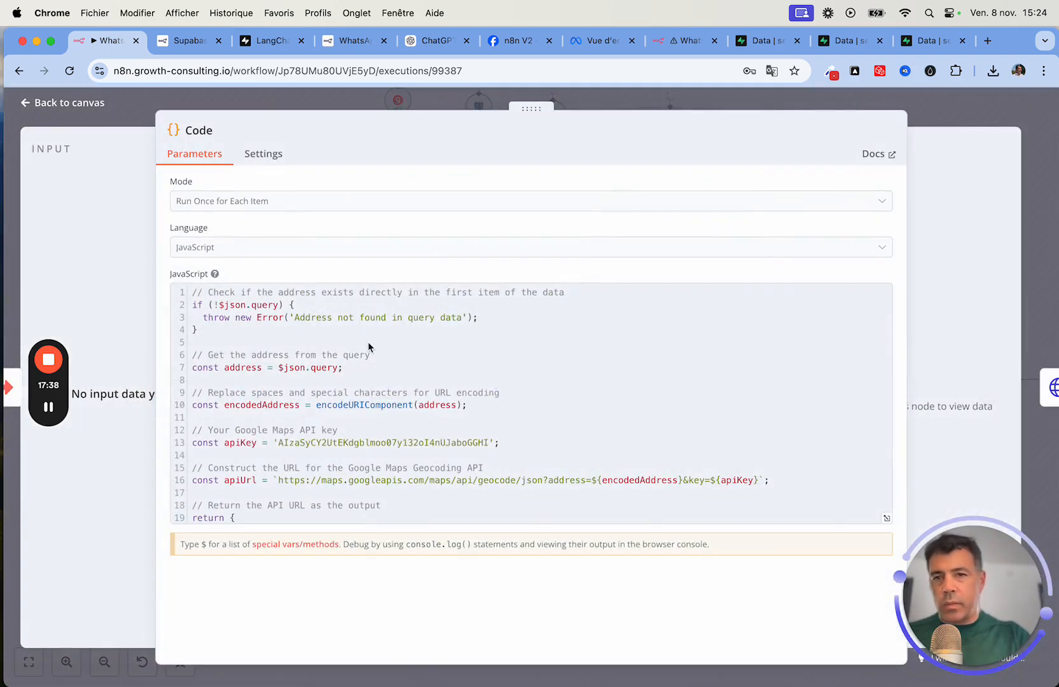
left_click(100, 105)
scroll(605, 378, "right", 5)
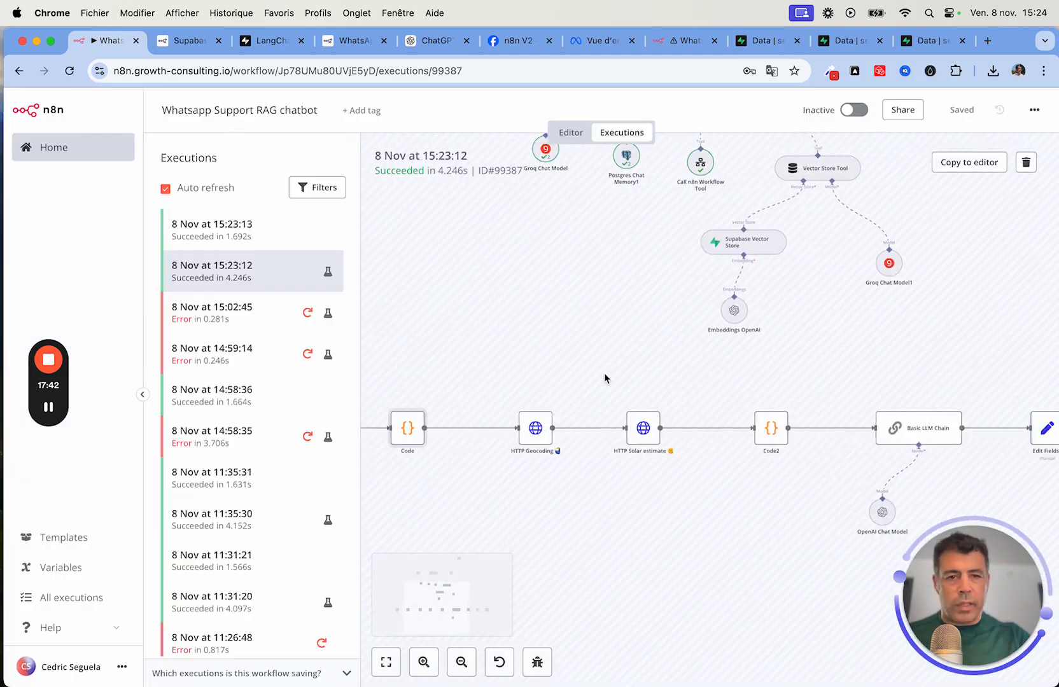
scroll(520, 374, "down", 2)
double_click(514, 368)
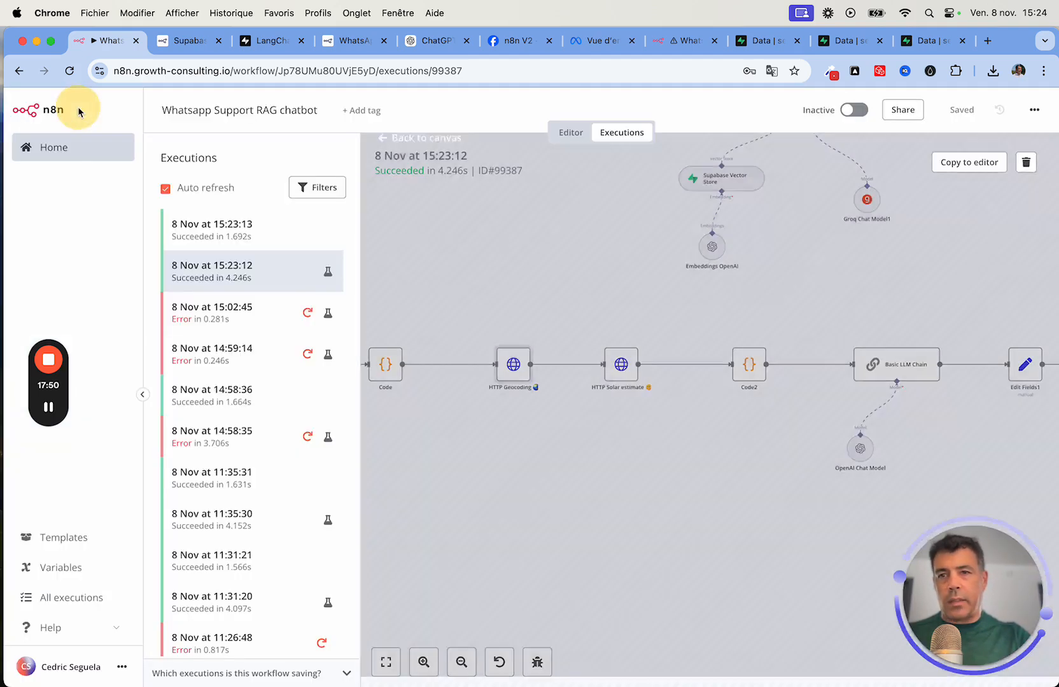
left_click(77, 106)
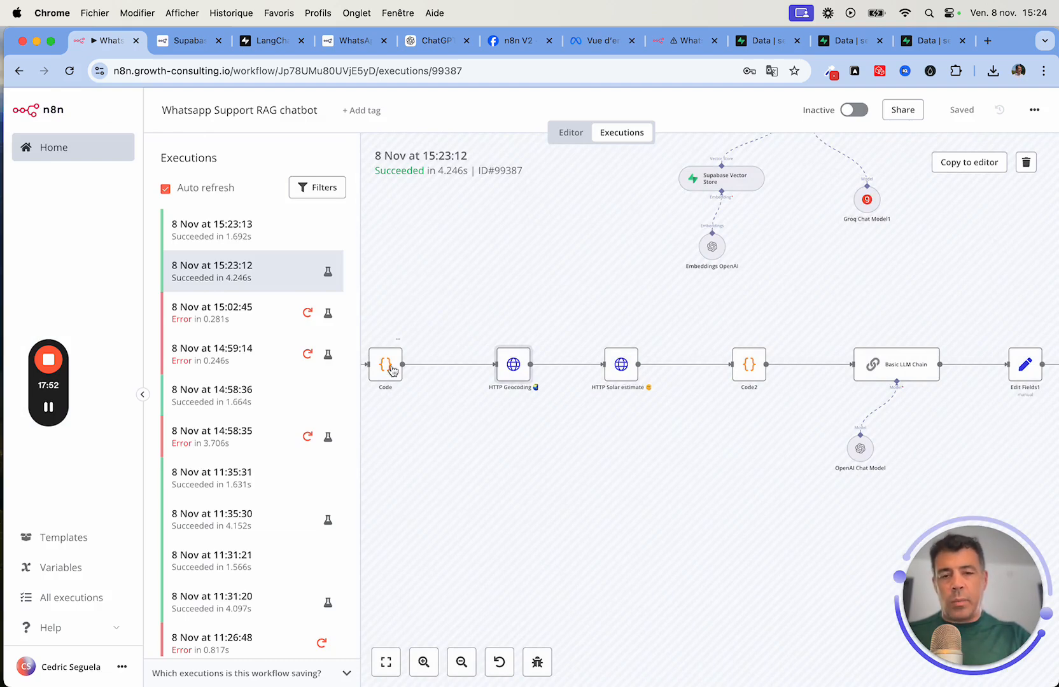
Step: Check the HTTP Solar estimate node's request settings in the 15:23:12 run and return to the canvas
scroll(590, 278, "right", 5)
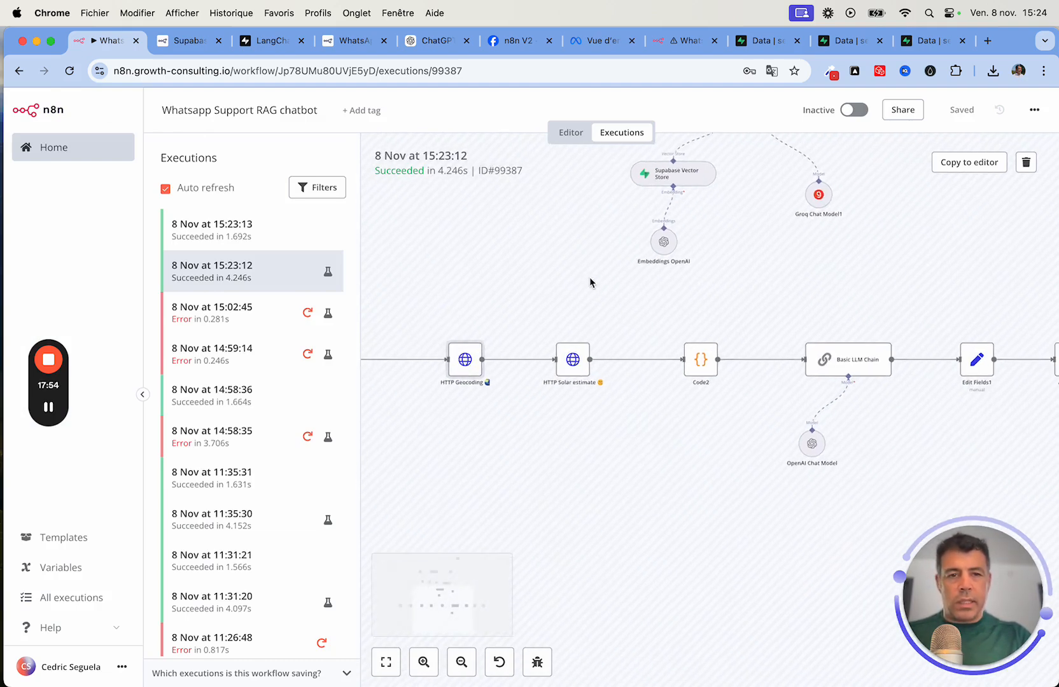
double_click(504, 359)
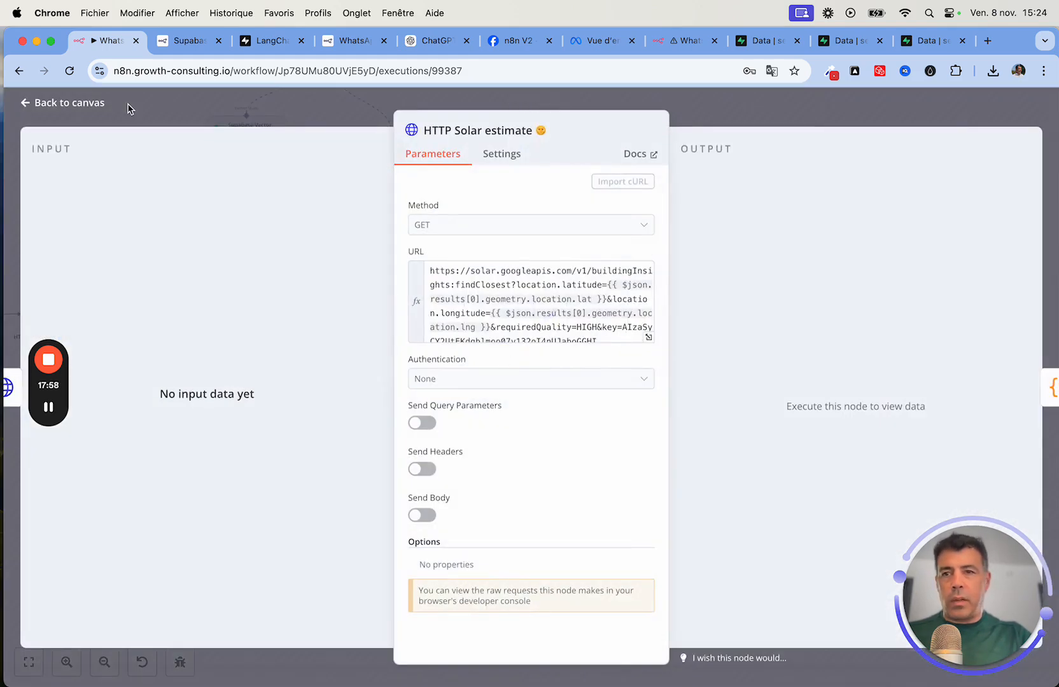
left_click(87, 99)
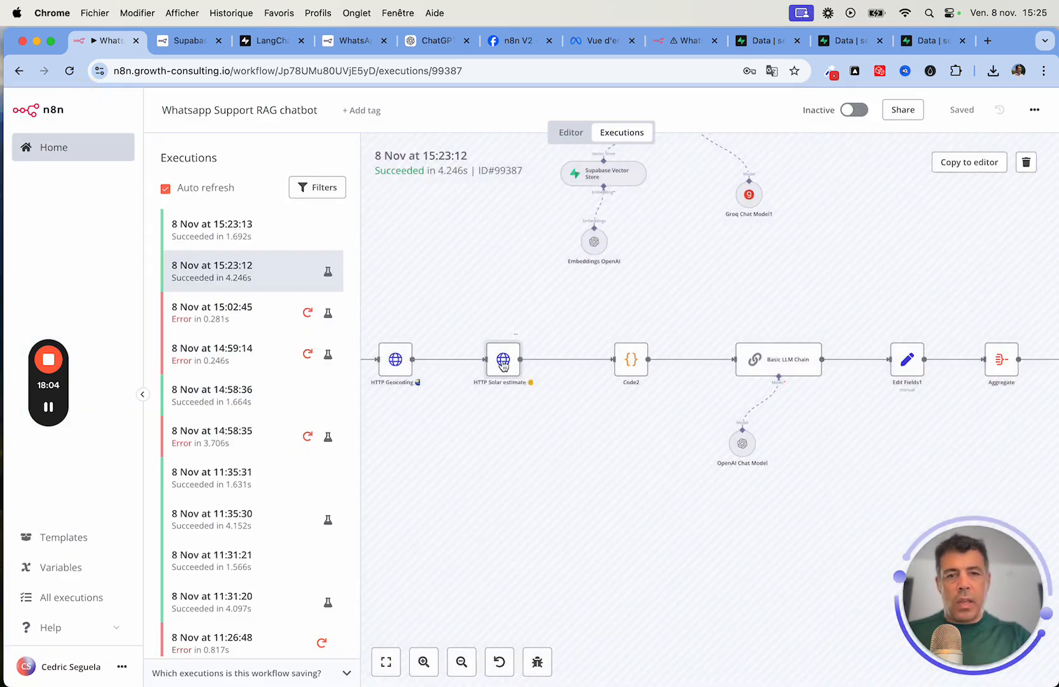
Step: Open the 15:23:13 execution and examine the solar potential data in the HTTP Solar estimate node's output
left_click(296, 225)
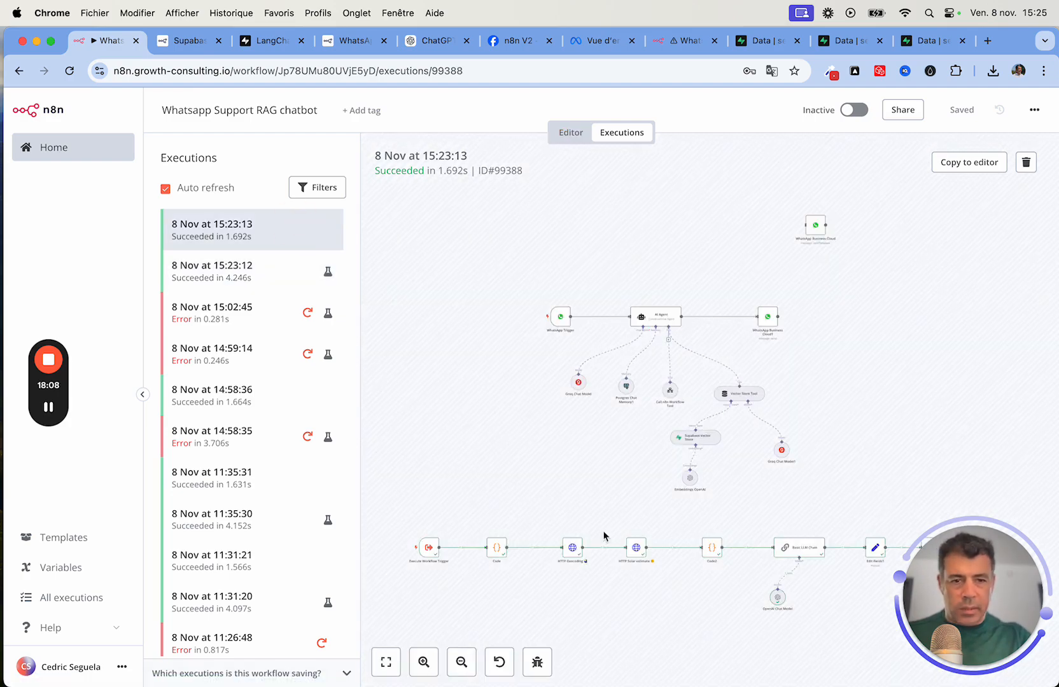
scroll(626, 485, "up", 5)
scroll(623, 484, "down", 5)
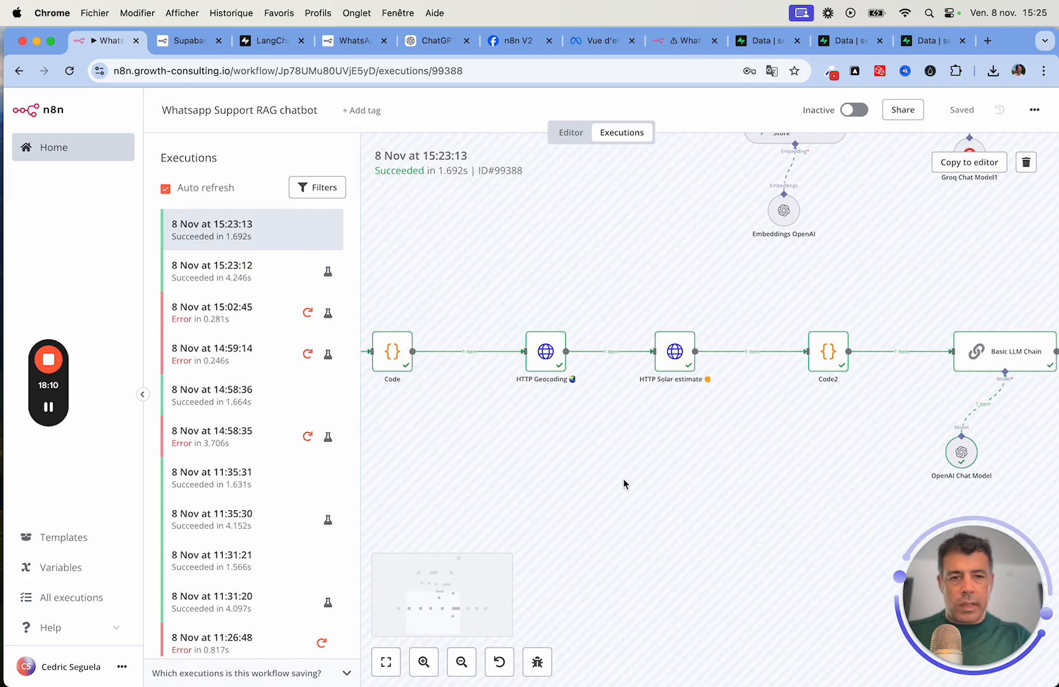
double_click(676, 354)
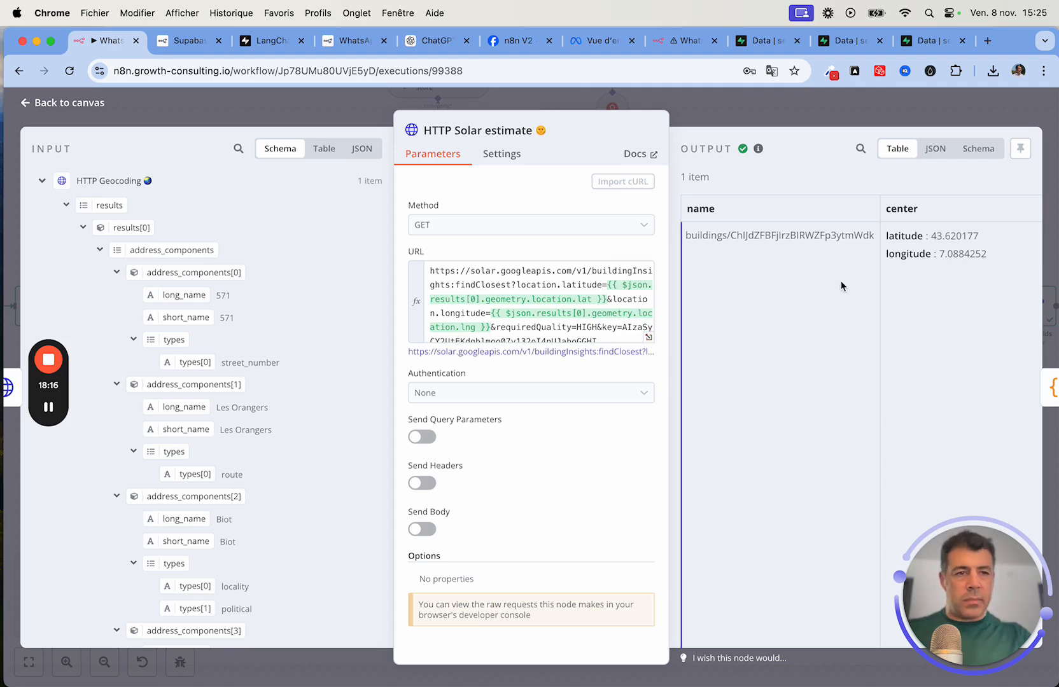
scroll(841, 281, "right", 5)
scroll(841, 280, "right", 10)
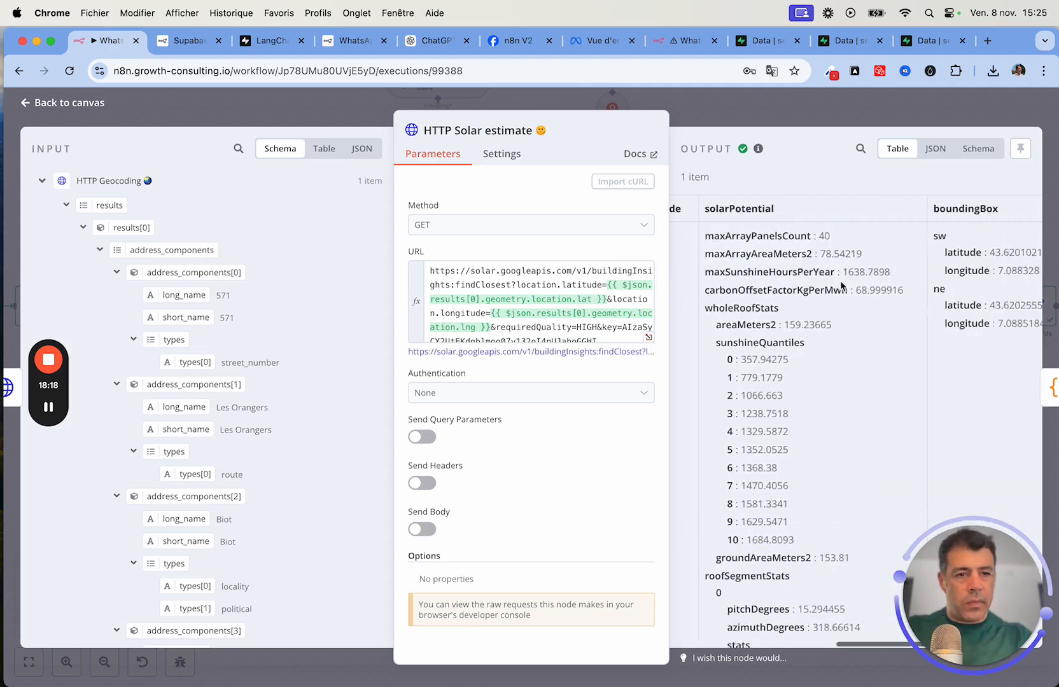
scroll(840, 281, "left", 10)
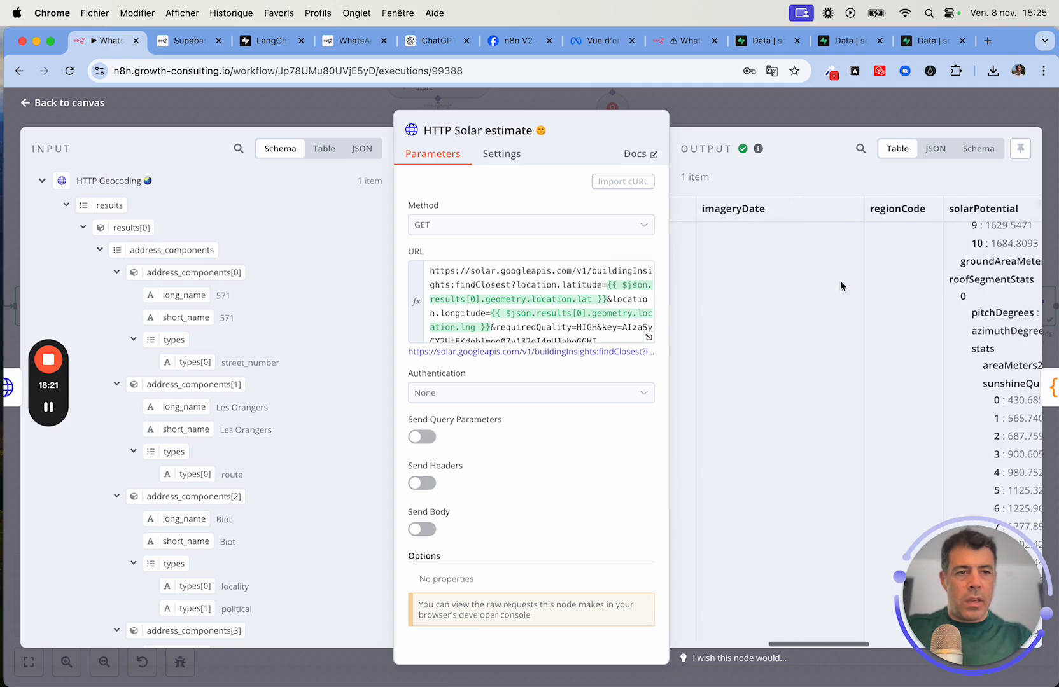
scroll(840, 280, "down", 10)
scroll(840, 280, "down", 15)
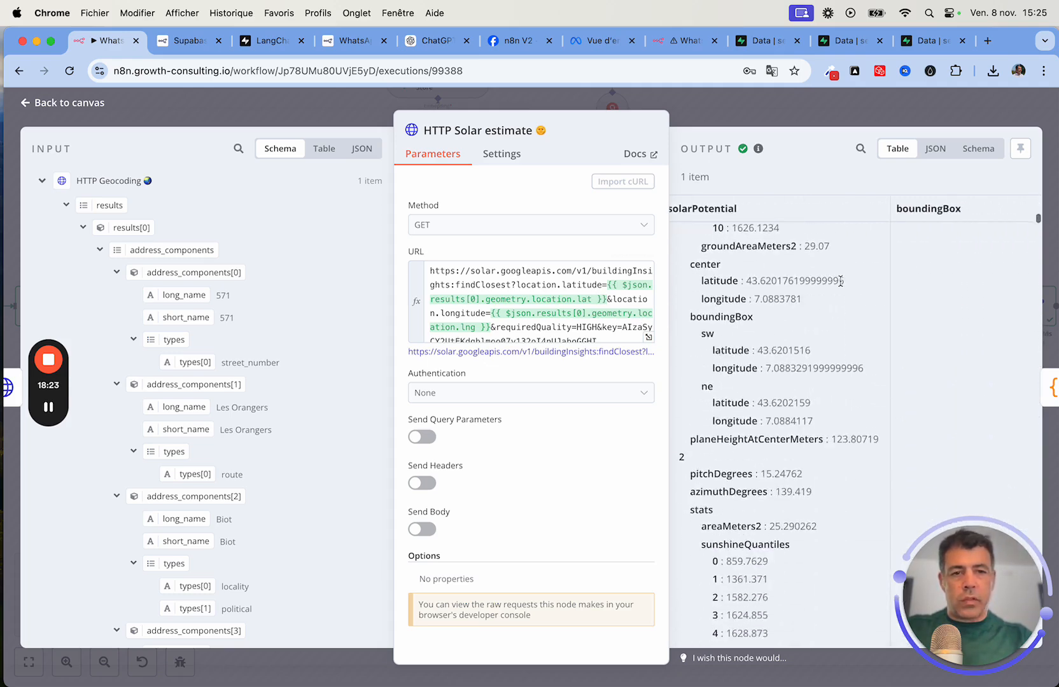
scroll(840, 281, "down", 15)
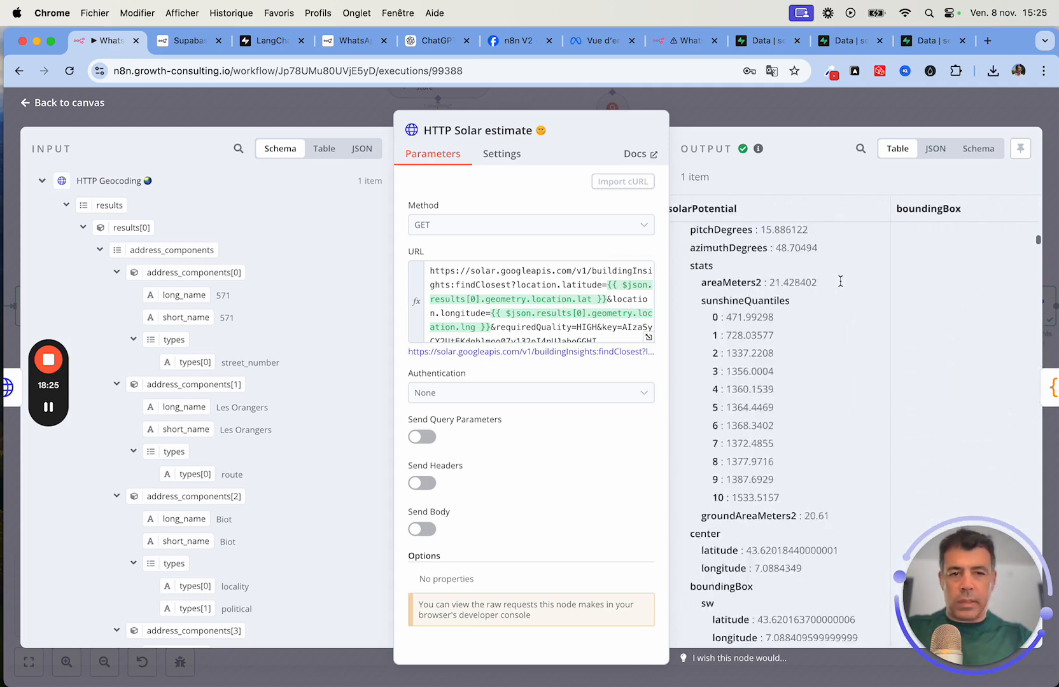
left_click(63, 105)
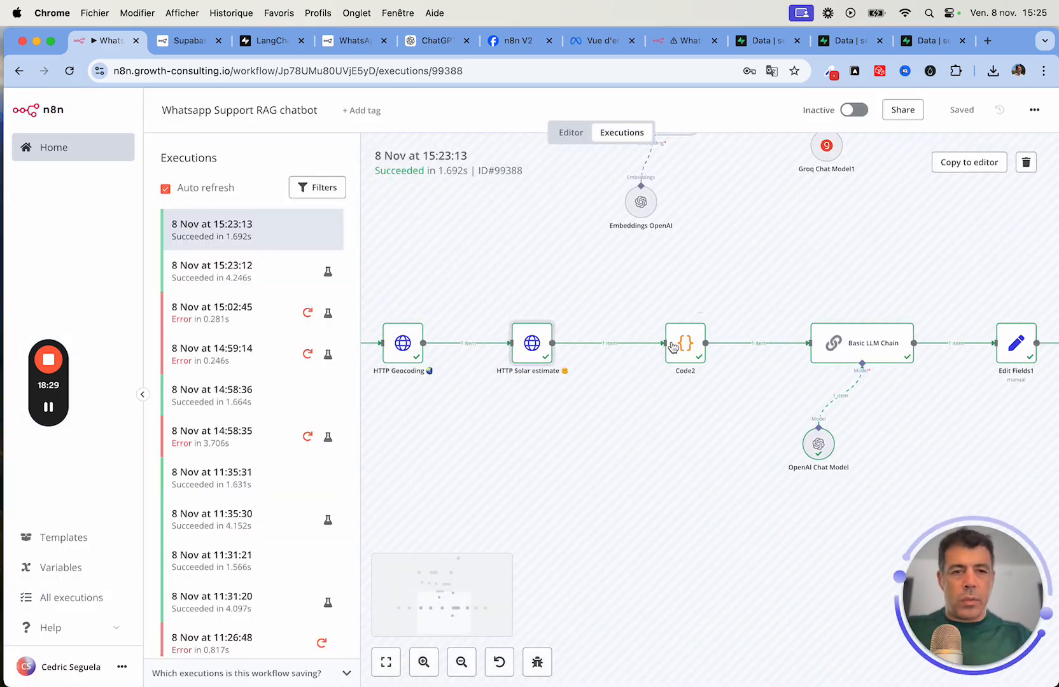
Step: Check the Code2 script and review all of the Edit Fields1 node's output values, from tailleToiture to price
double_click(686, 344)
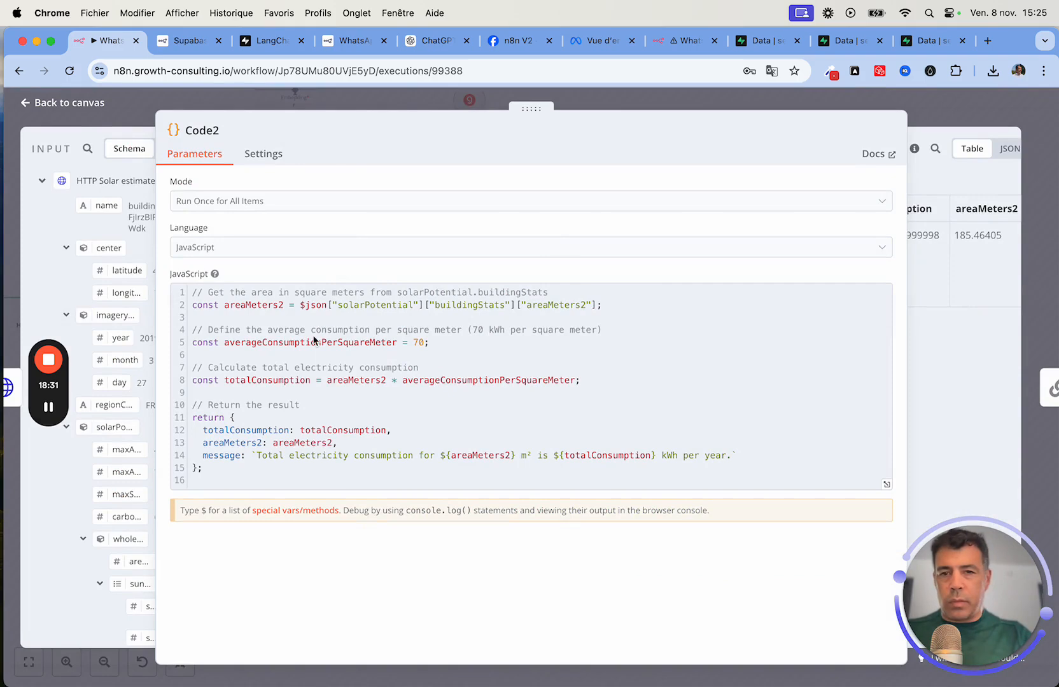
left_click(70, 102)
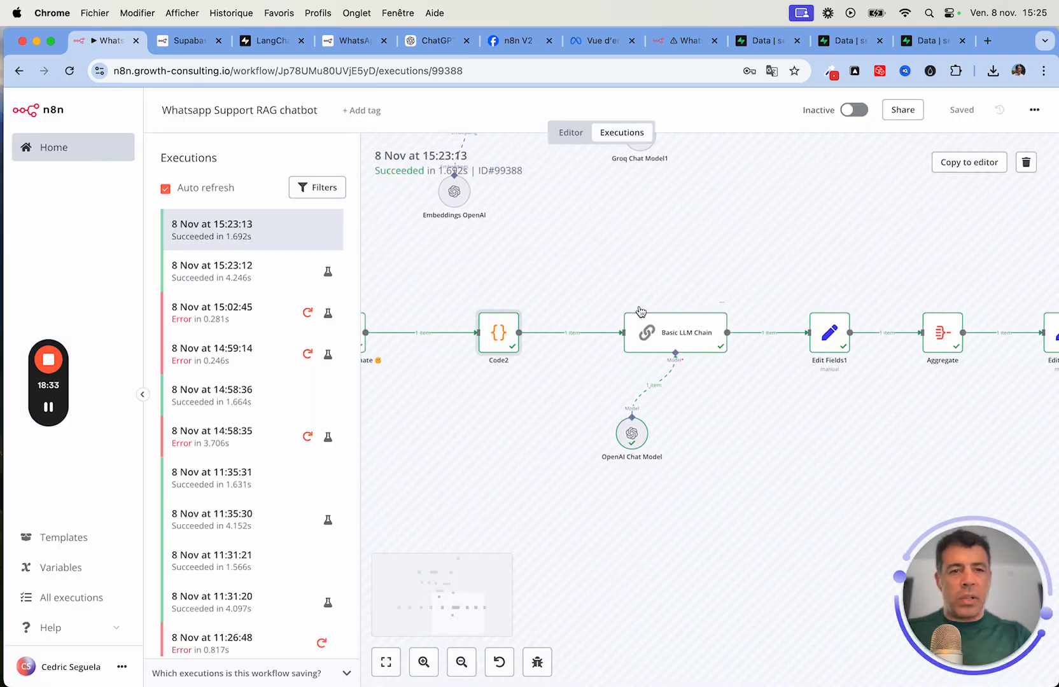
double_click(825, 334)
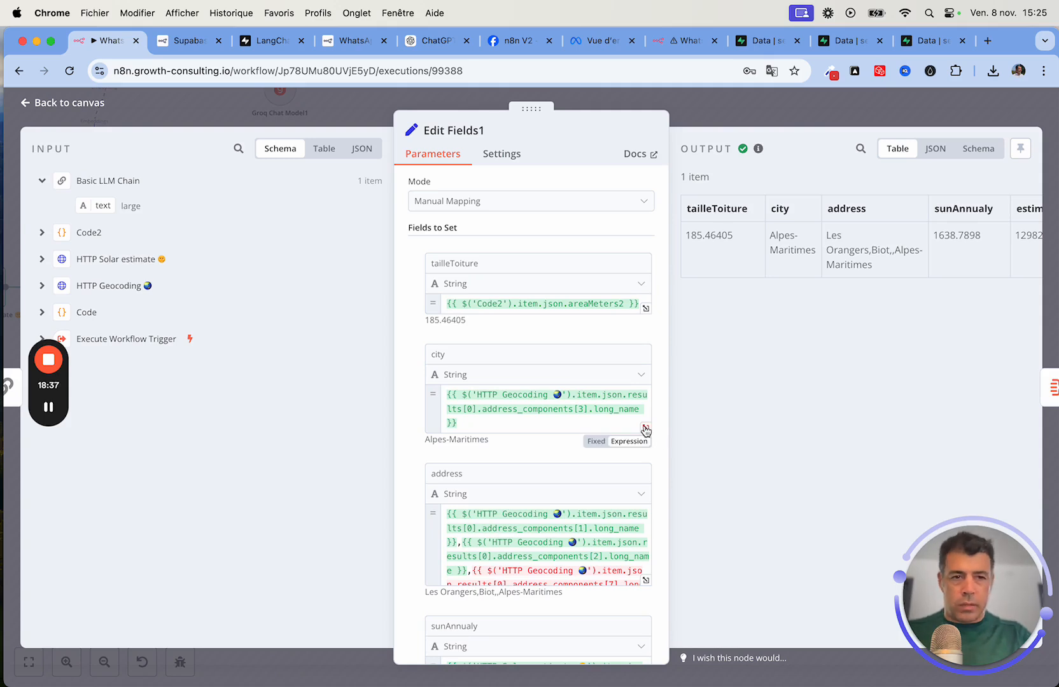
left_click_drag(688, 238, 753, 238)
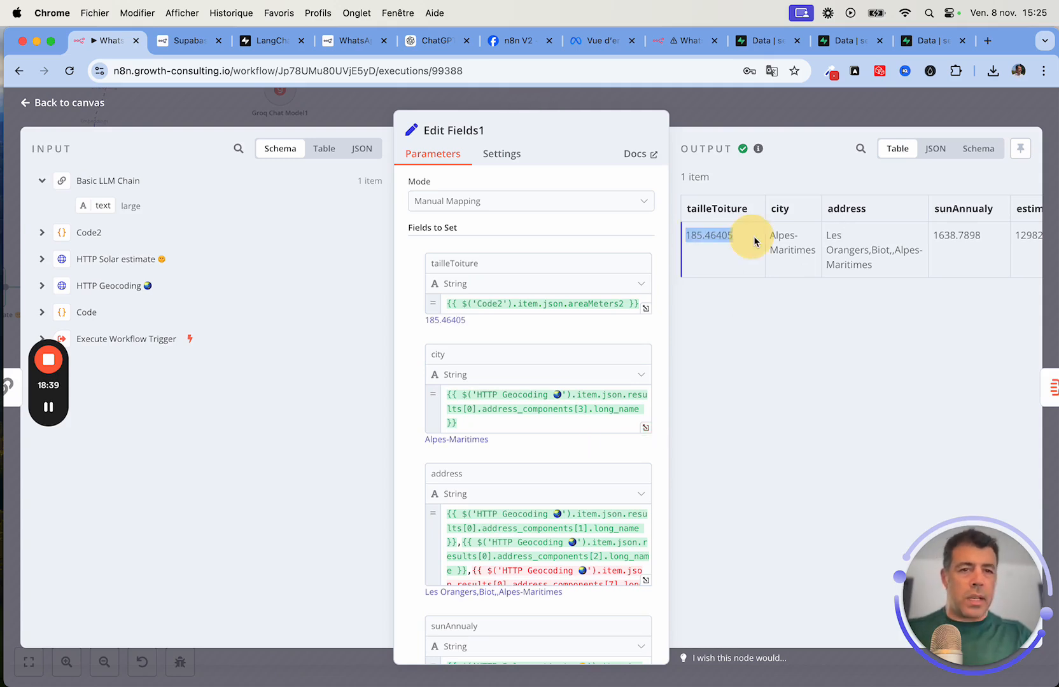
left_click(816, 250)
scroll(816, 250, "right", 3)
scroll(816, 251, "right", 5)
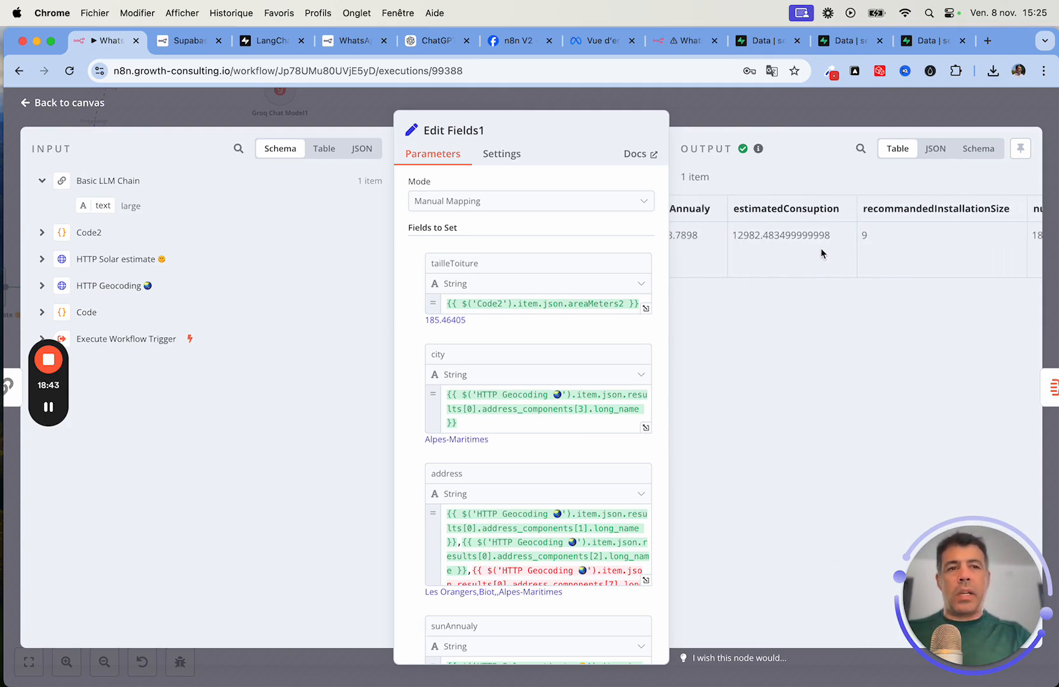
scroll(905, 240, "right", 5)
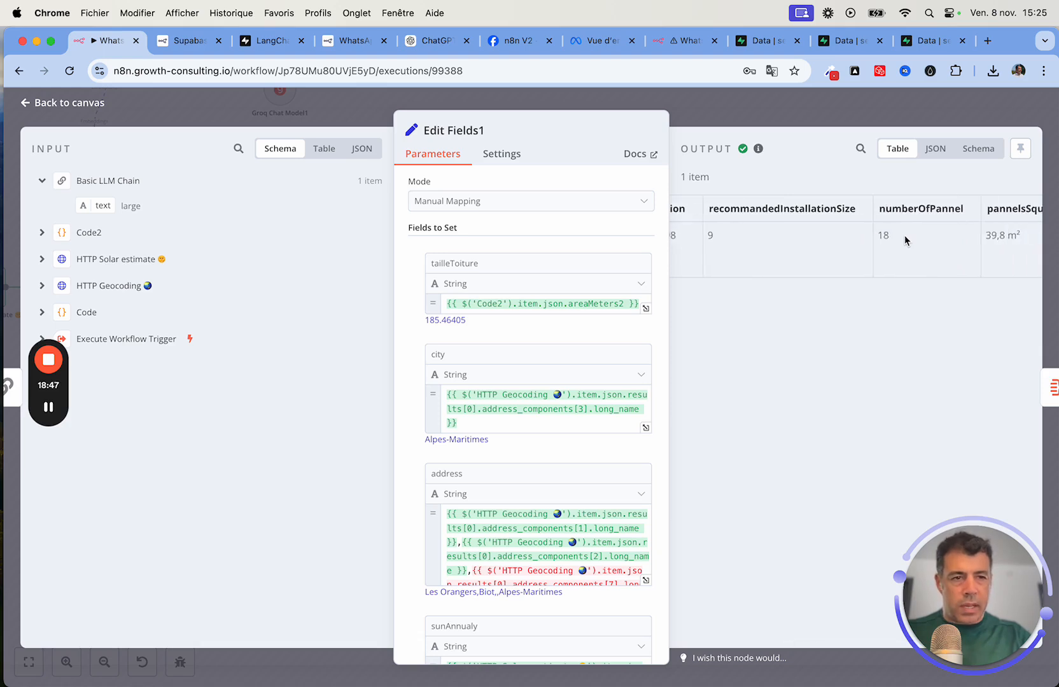
scroll(905, 240, "right", 10)
scroll(905, 240, "right", 3)
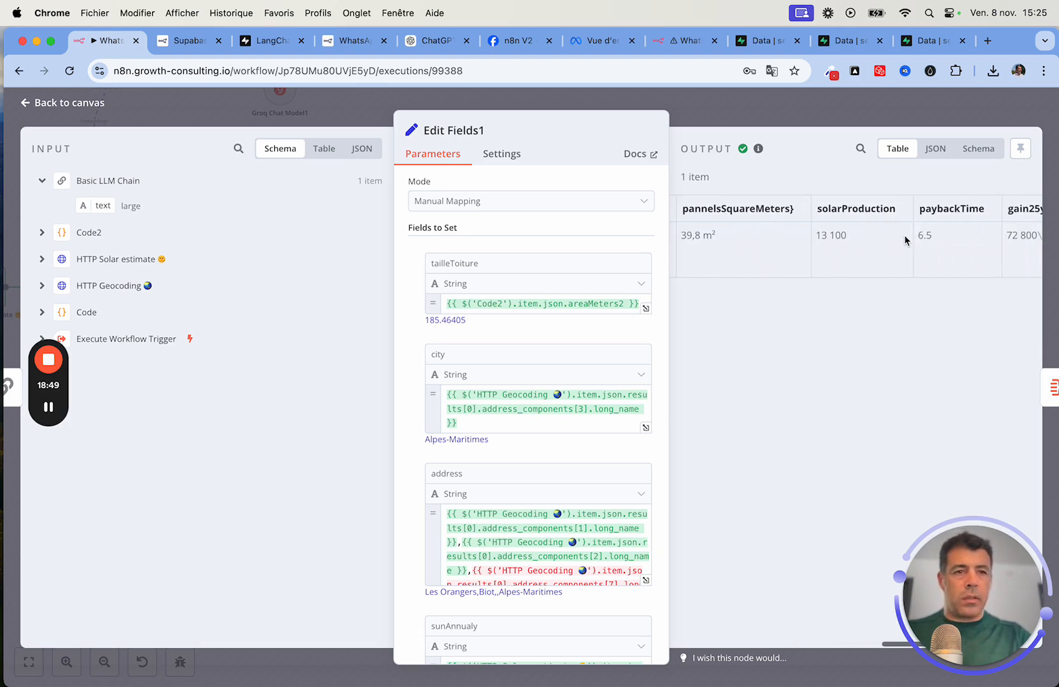
scroll(873, 242, "right", 8)
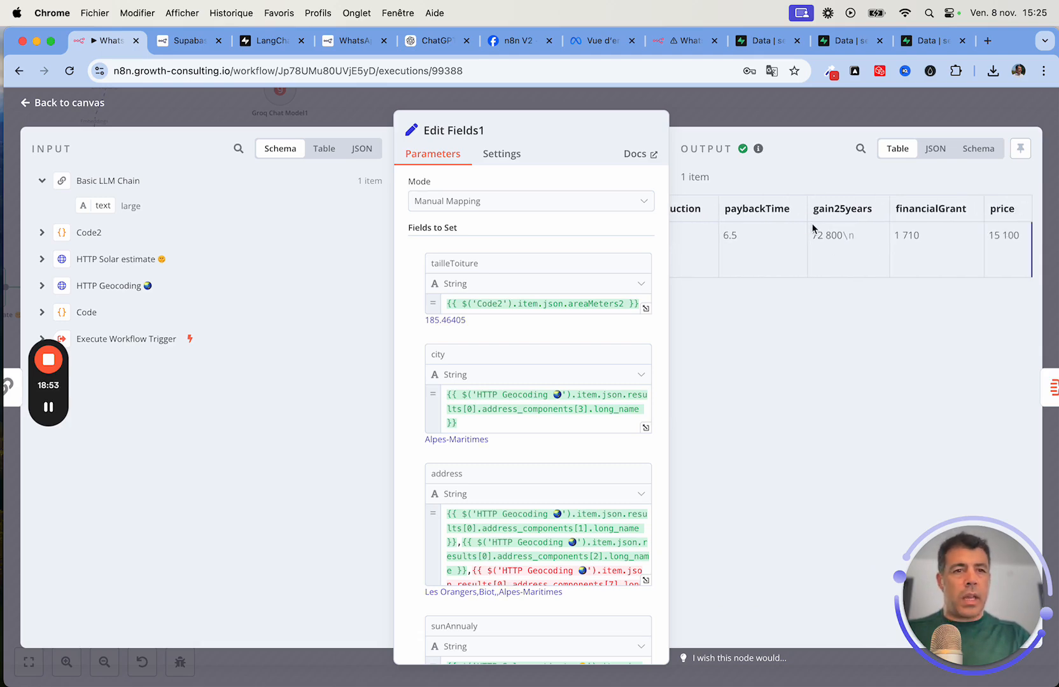
left_click_drag(813, 235, 849, 235)
left_click_drag(935, 236, 857, 235)
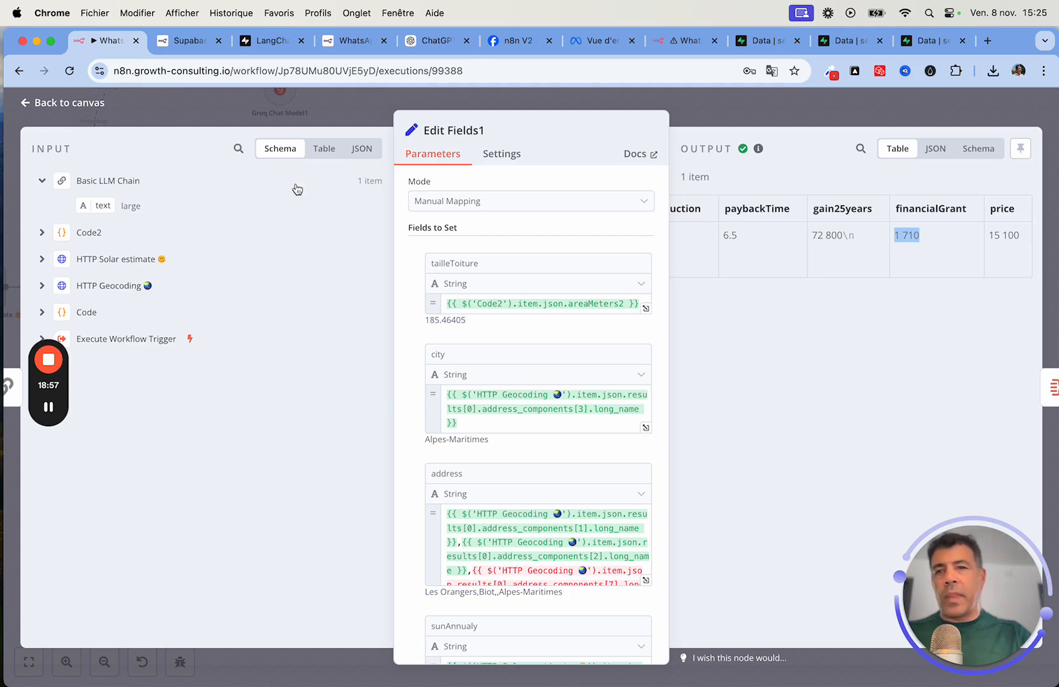
left_click(91, 103)
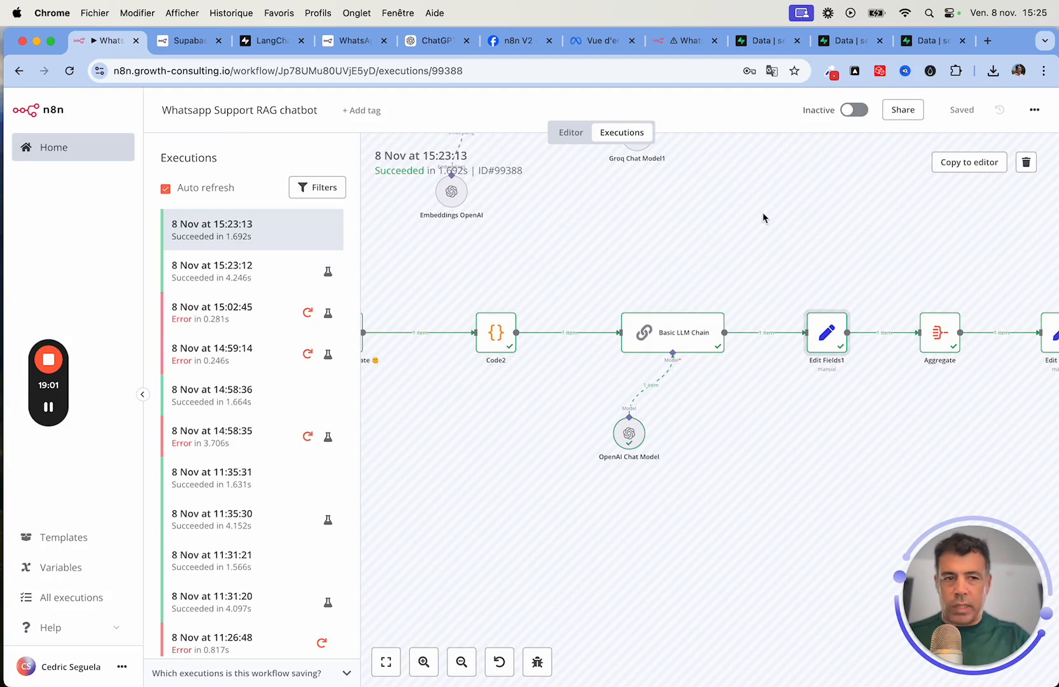
Step: Recheck the Edit Fields1 output and examine the combined data list that the Aggregate node produces
scroll(763, 218, "right", 5)
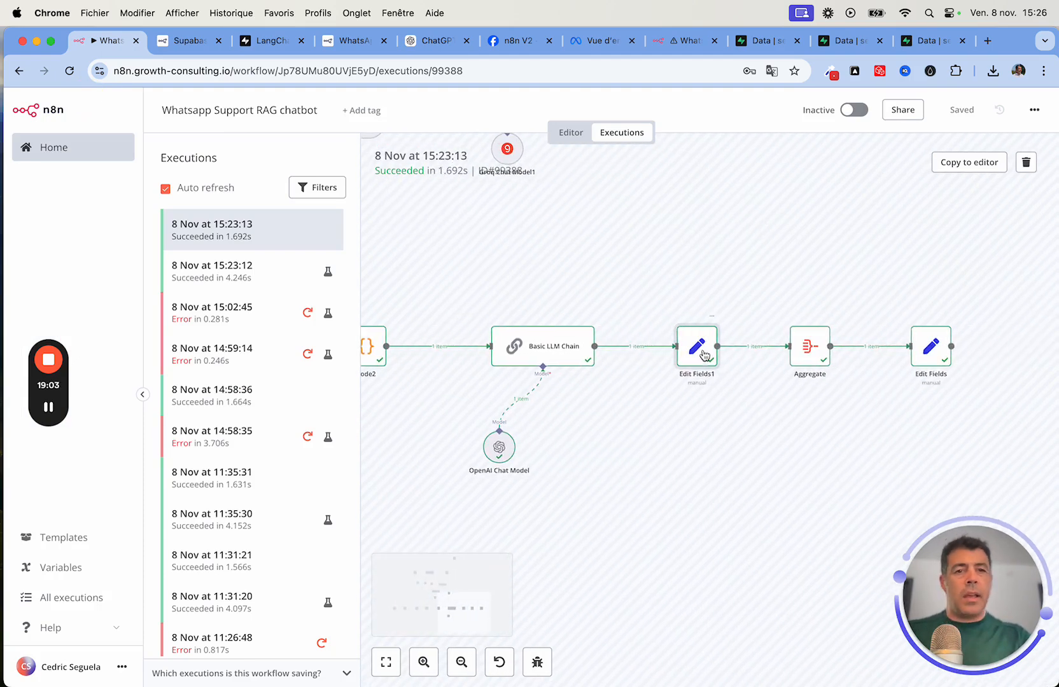
double_click(705, 357)
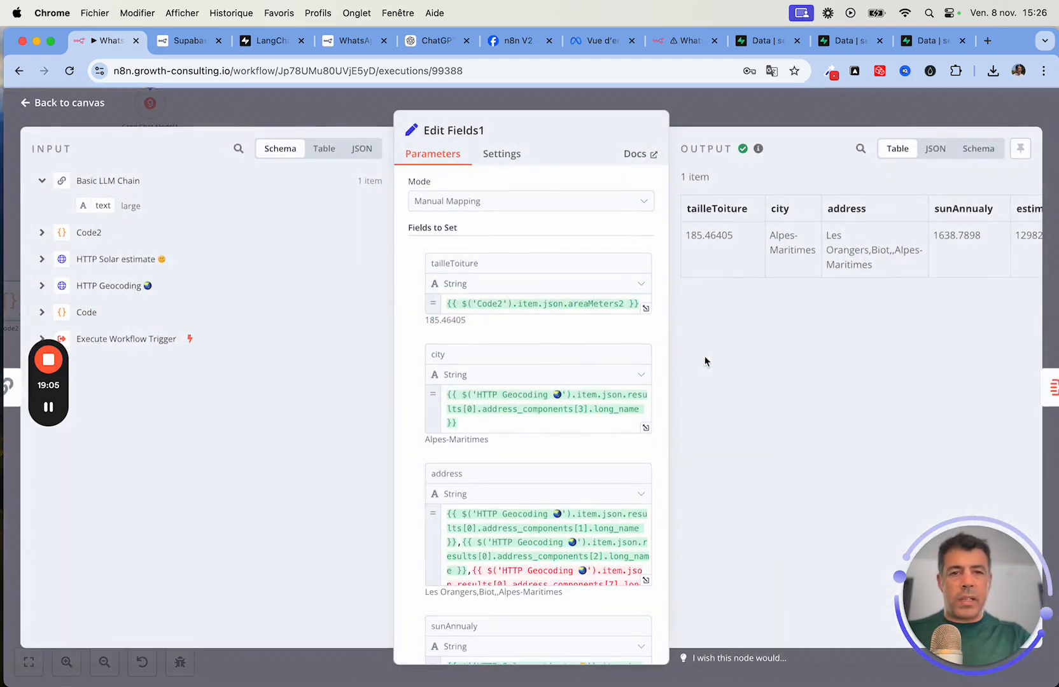
left_click(81, 103)
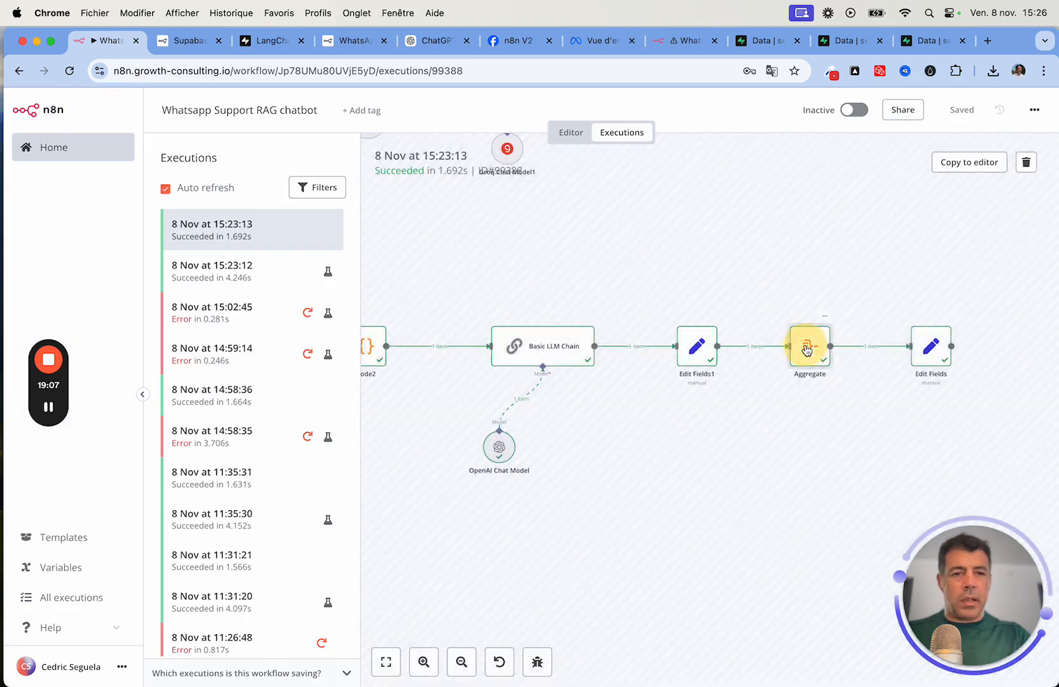
double_click(807, 350)
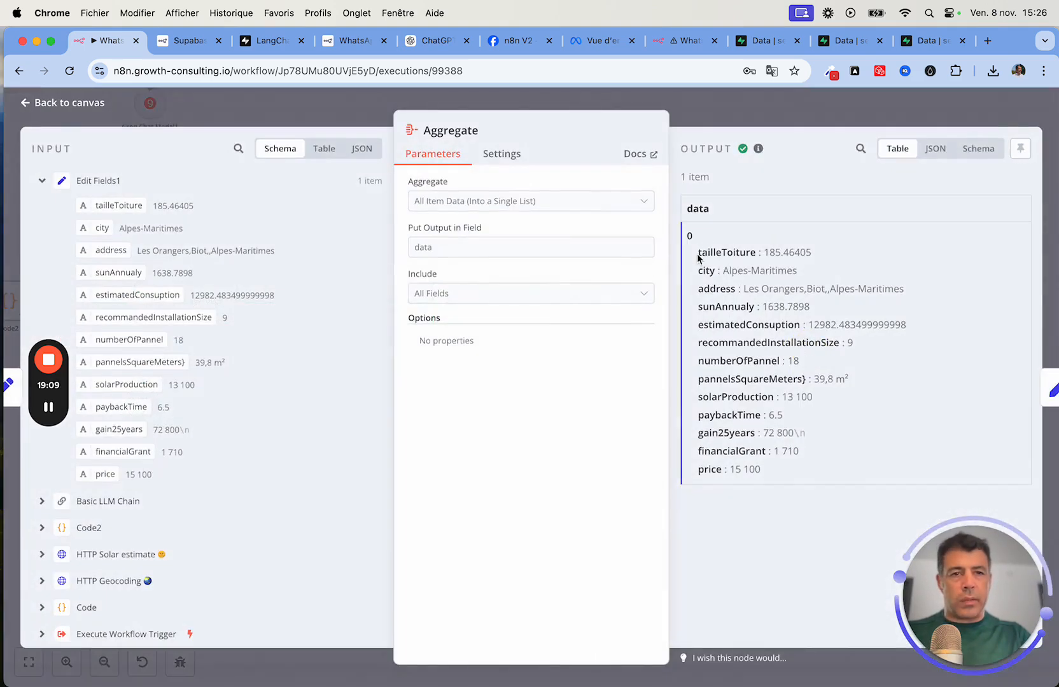
left_click_drag(698, 258, 778, 478)
left_click(53, 107)
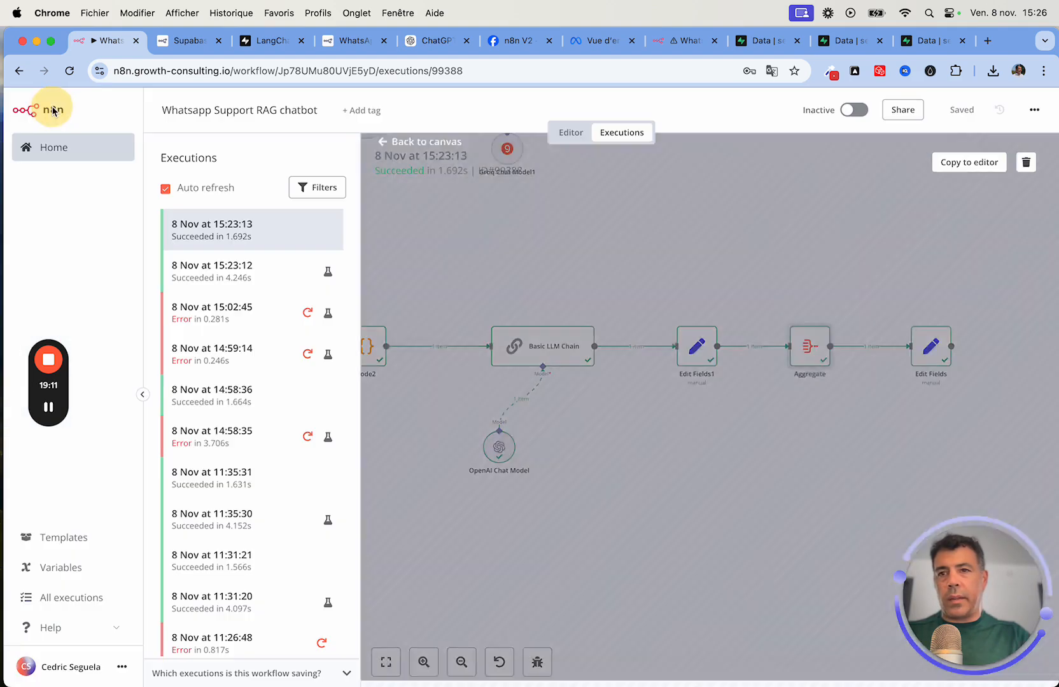
Step: Inspect the final Edit Fields node's response array and return to the AI Agent section of the execution's canvas
scroll(709, 345, "right", 3)
double_click(763, 343)
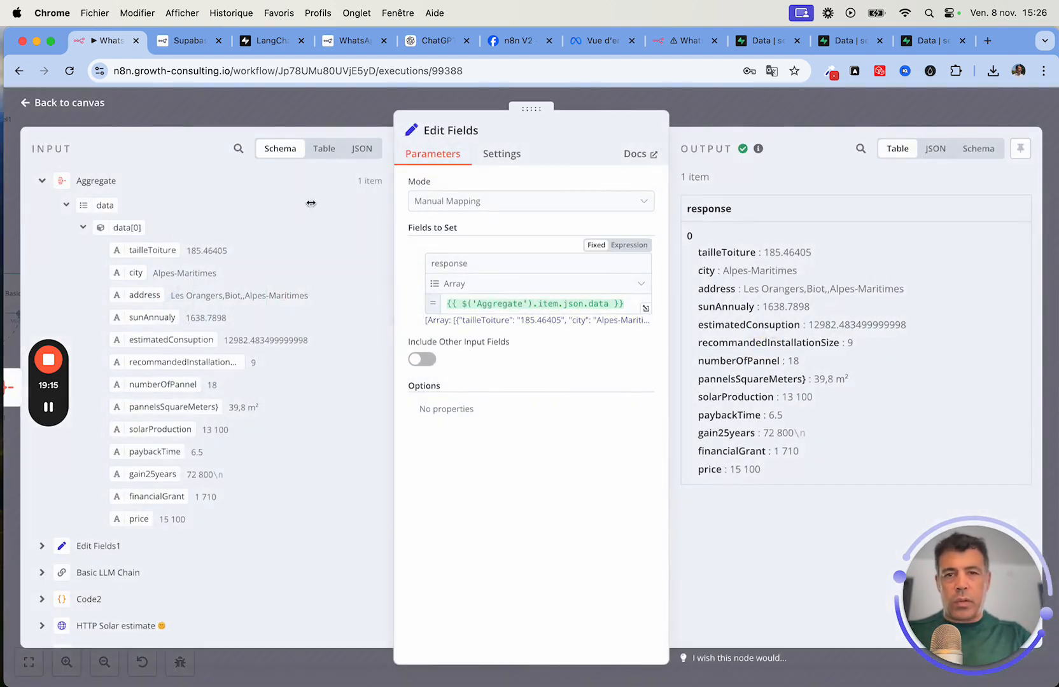
left_click(77, 104)
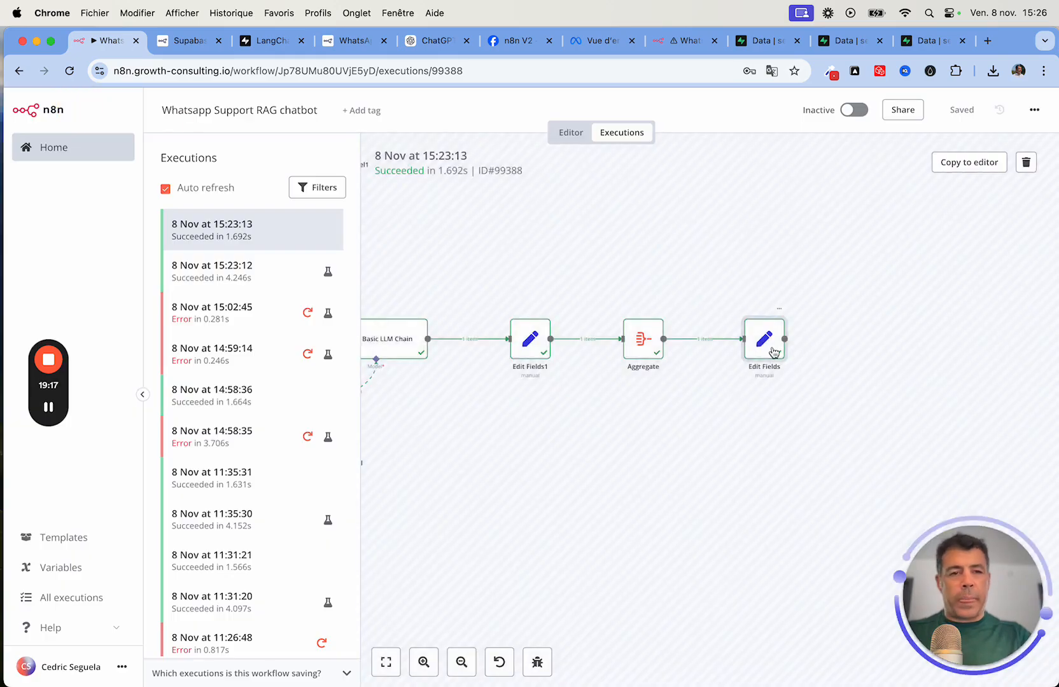
scroll(693, 295, "up", 5)
scroll(693, 295, "left", 5)
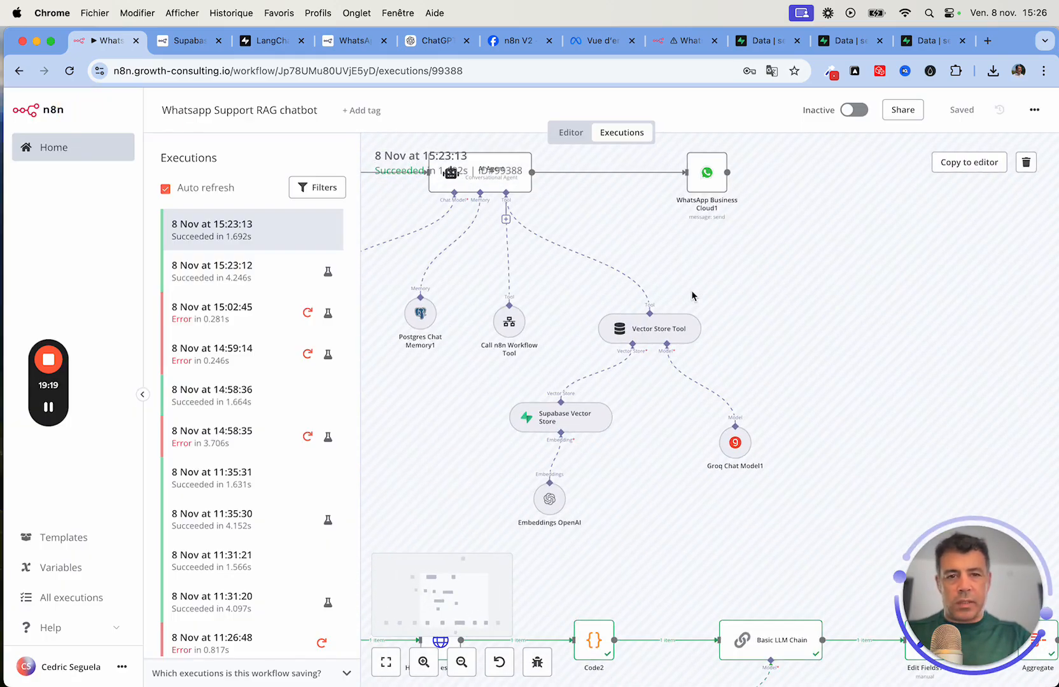
scroll(691, 295, "up", 4)
scroll(691, 296, "left", 5)
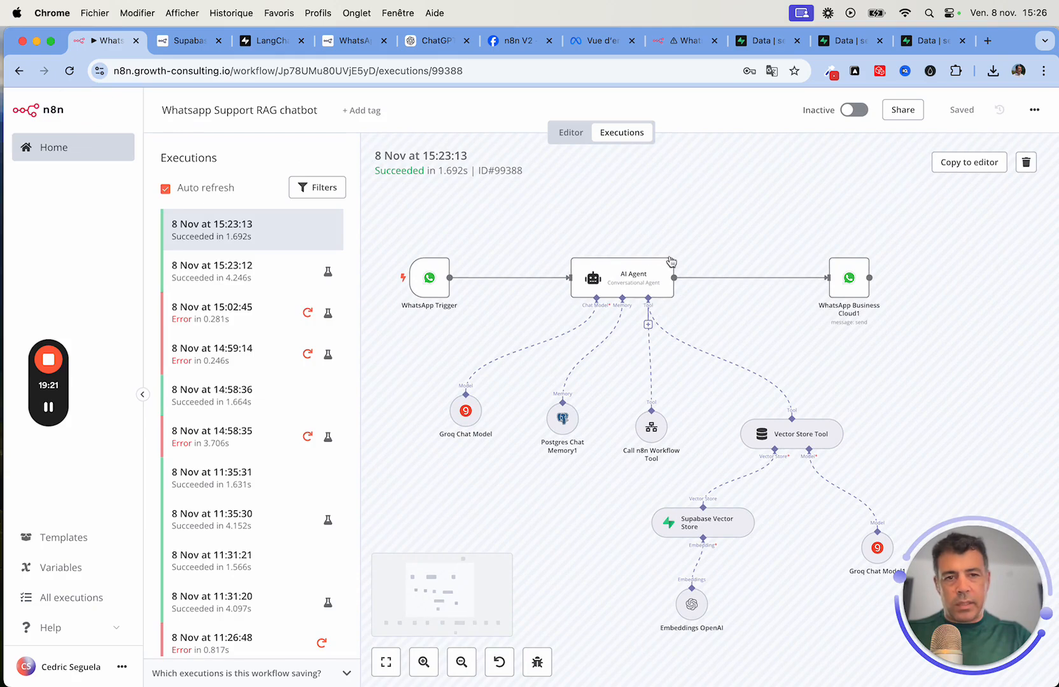
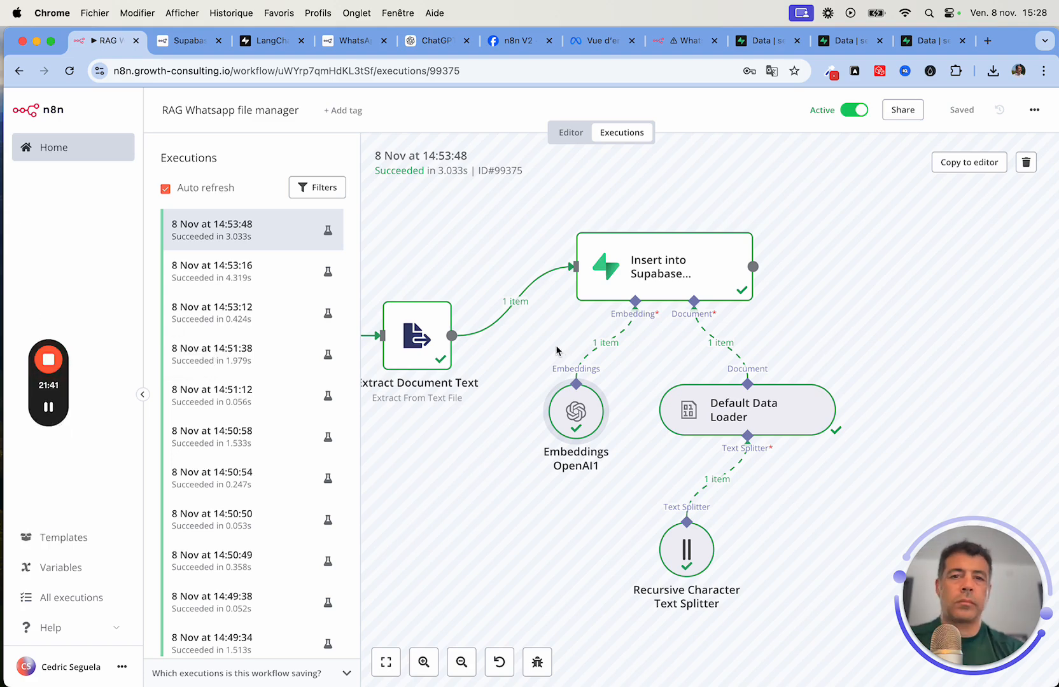
Step: Open the Whatsapp Support RAG chatbot workflow from the workflow list and review its main chain around the AI Agent
left_click(78, 147)
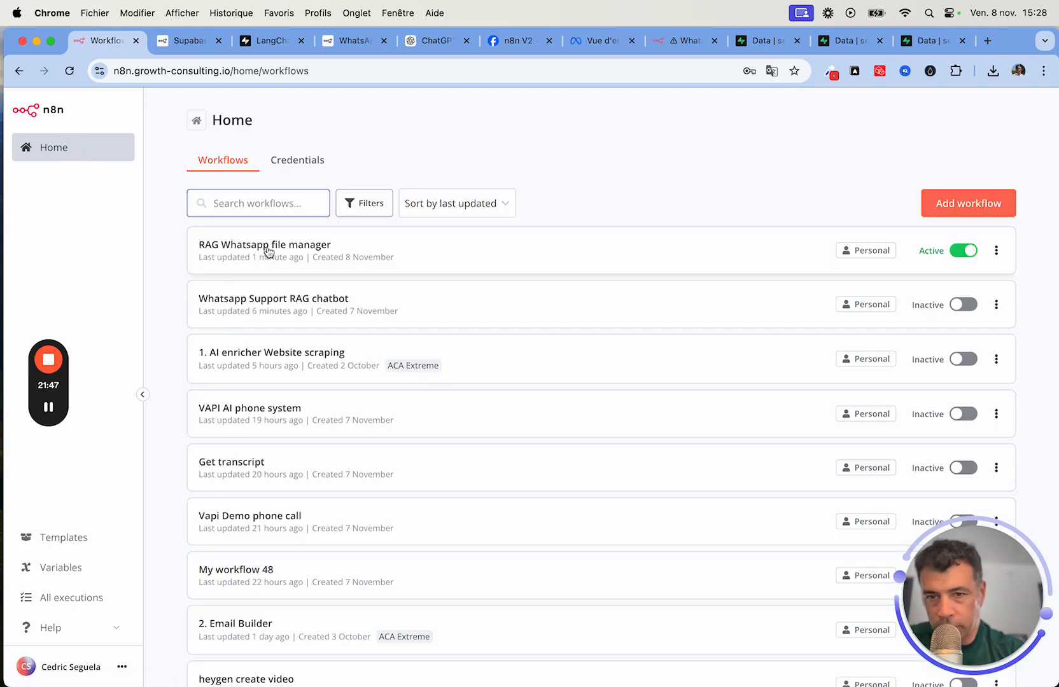
left_click(257, 302)
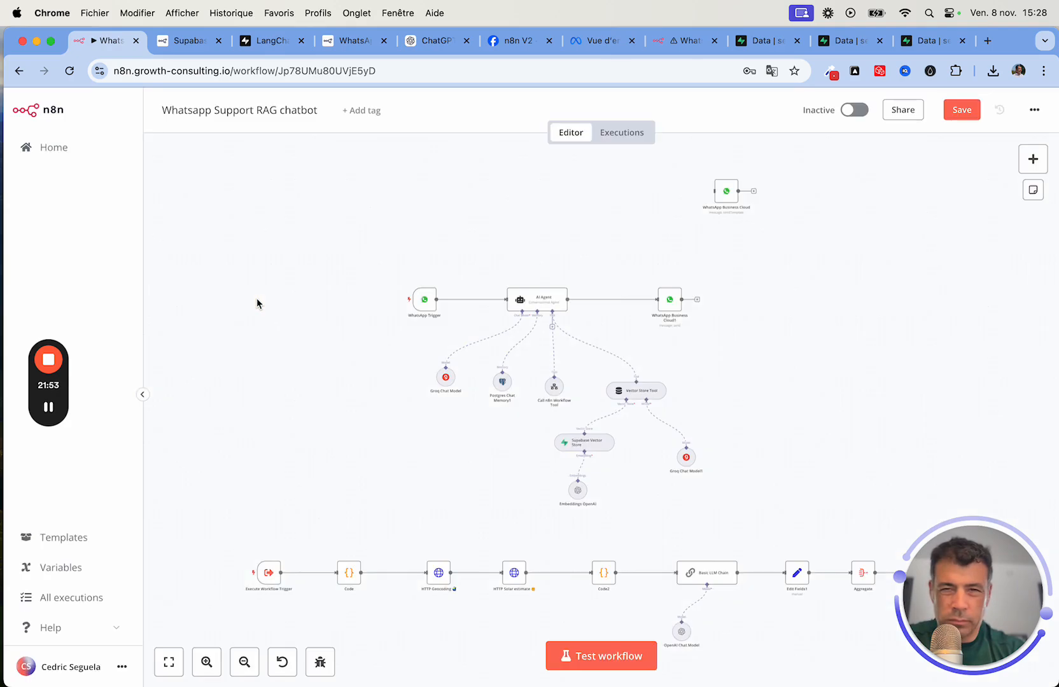
scroll(257, 298, "up", 5)
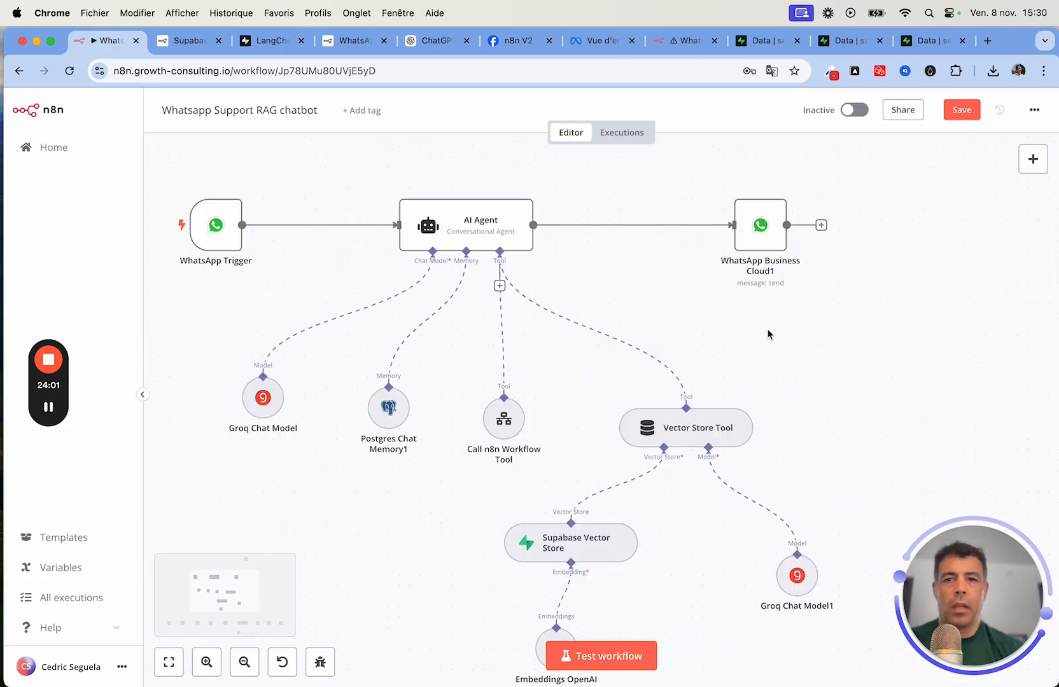
scroll(768, 334, "left", 2)
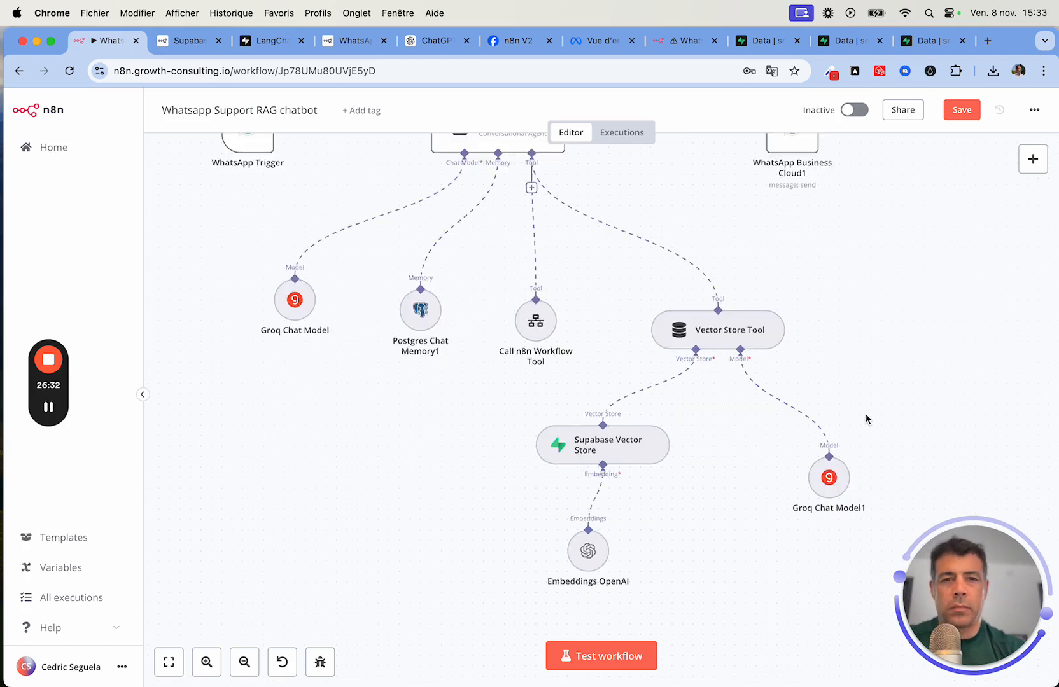
scroll(866, 417, "up", 5)
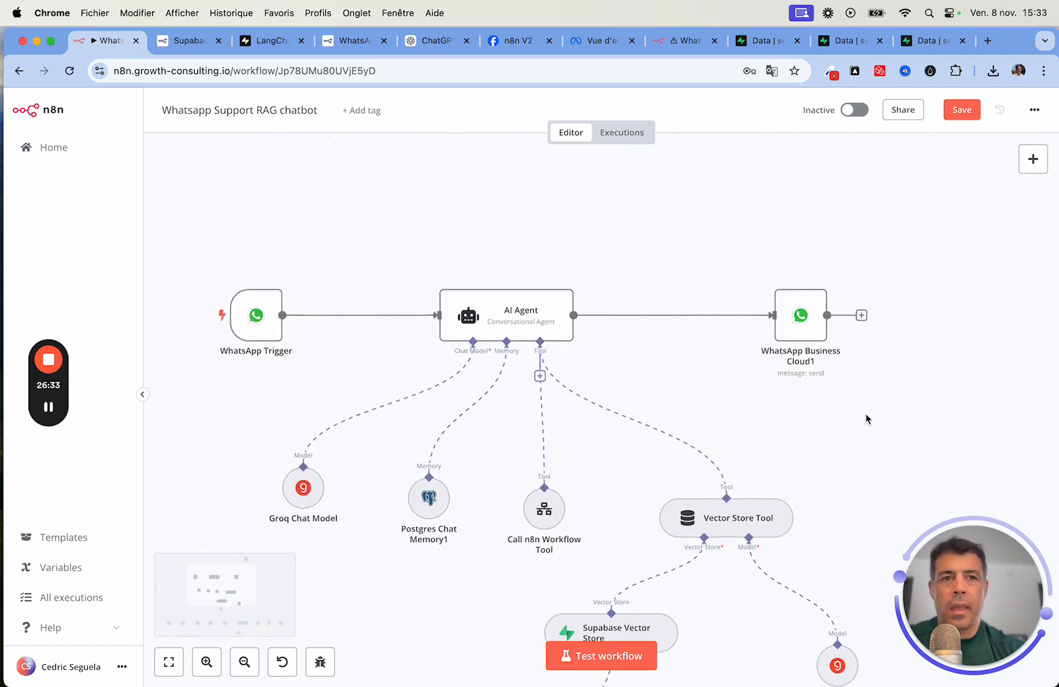
scroll(866, 417, "left", 2)
scroll(866, 415, "left", 1)
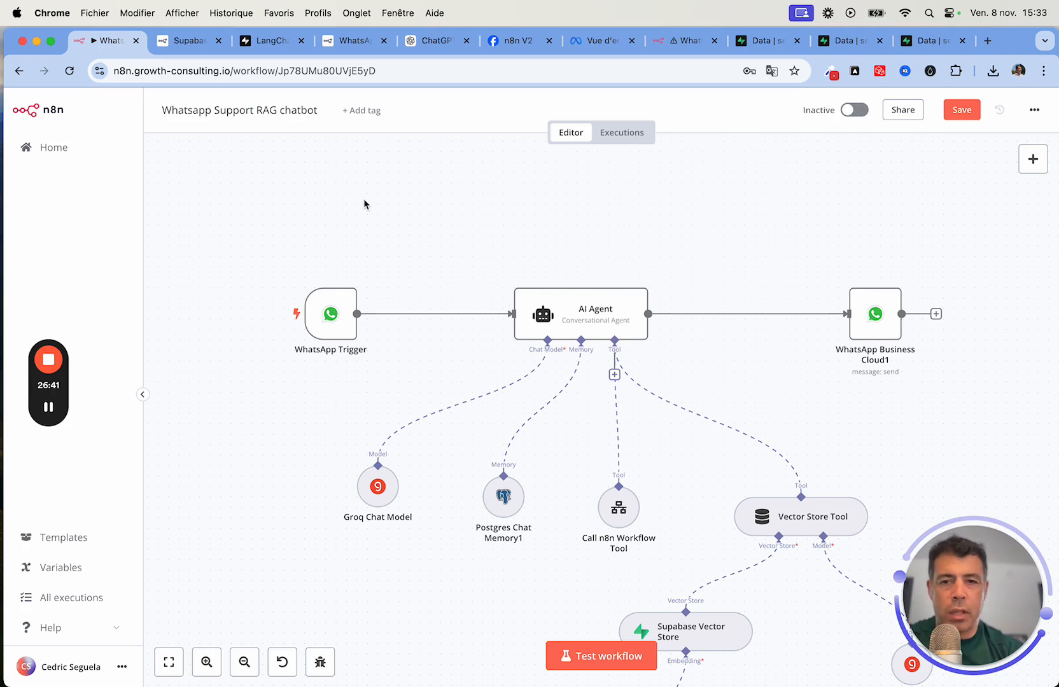
mouse_move(592, 313)
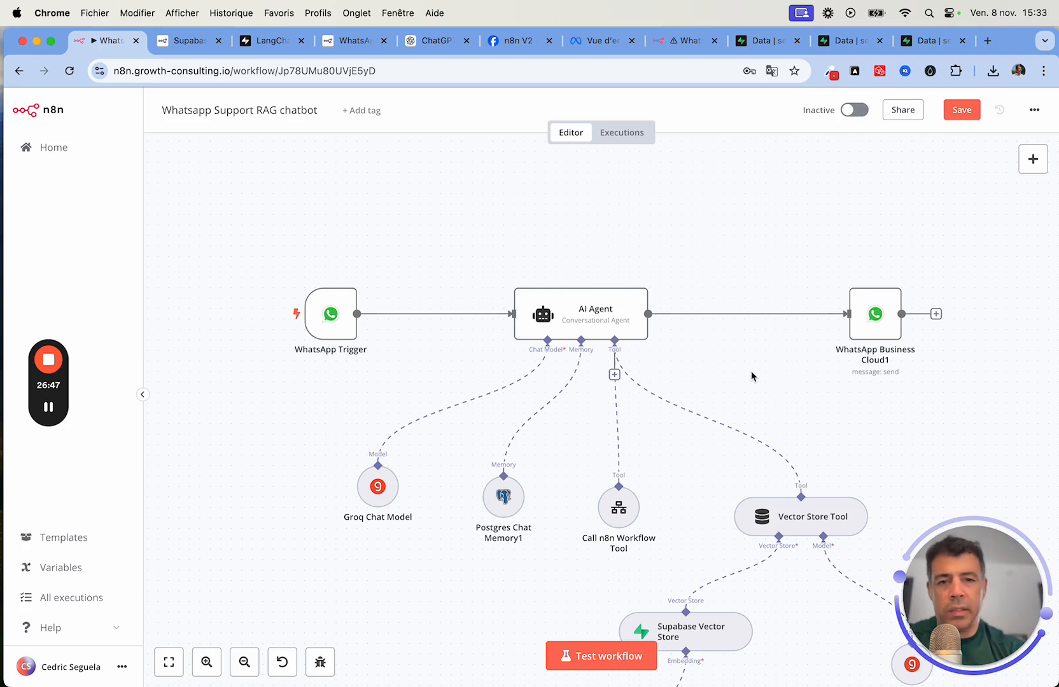
Step: Trace the AI Agent's tool branches, look over the calculator sub-workflow's nodes, and return to the Call n8n Workflow Tool
scroll(751, 370, "down", 5)
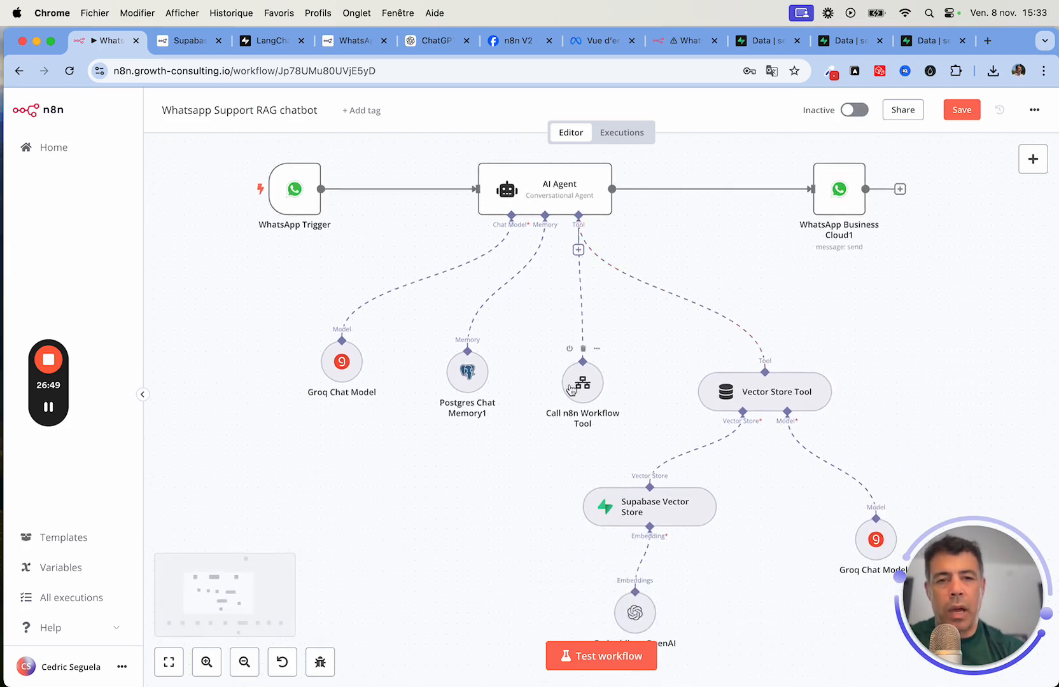
scroll(404, 507, "down", 8)
scroll(404, 507, "left", 6)
scroll(403, 507, "down", 5)
scroll(403, 507, "left", 3)
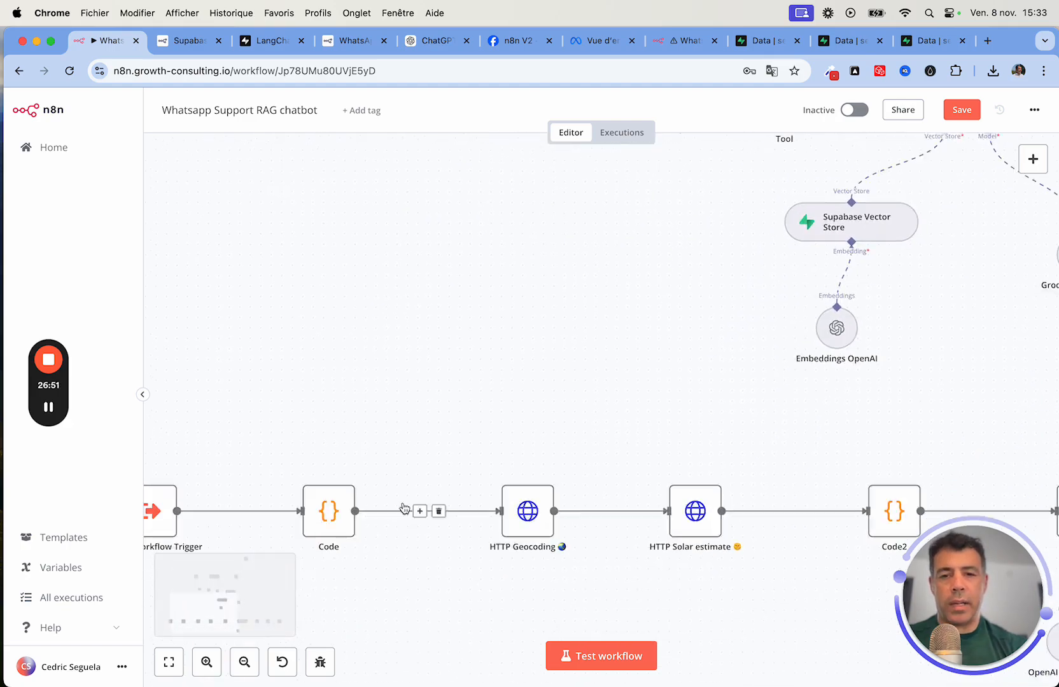
scroll(403, 507, "up", 5)
scroll(403, 507, "right", 4)
scroll(404, 507, "up", 5)
scroll(404, 507, "right", 5)
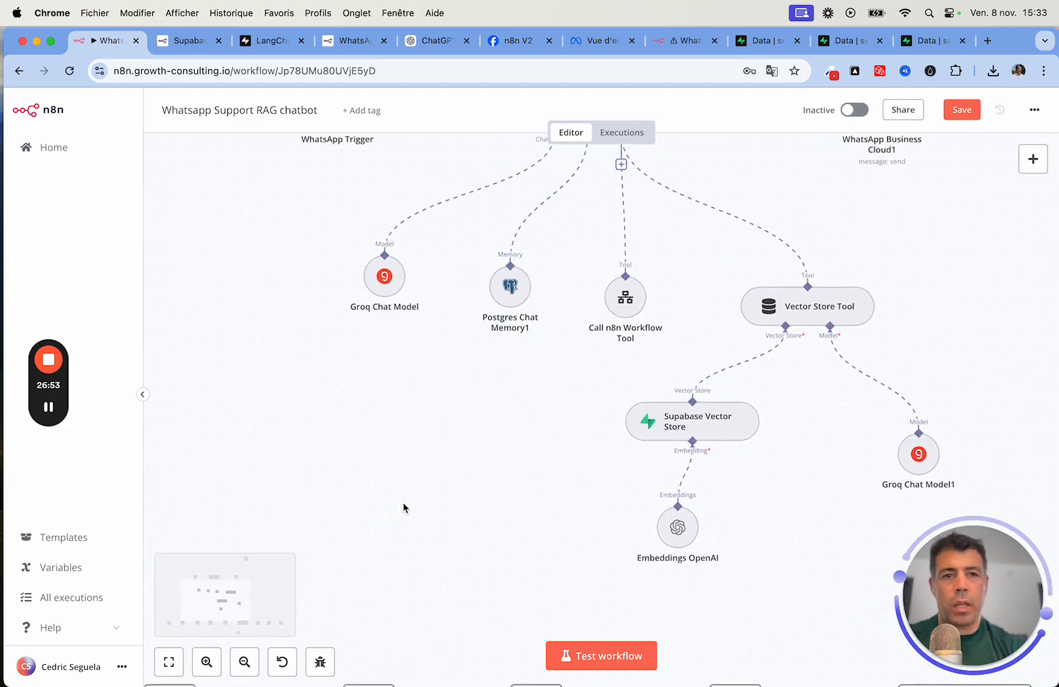
Step: Compare the workflow ID set in the Call n8n Workflow Tool with the ID in the current workflow's URL
double_click(611, 312)
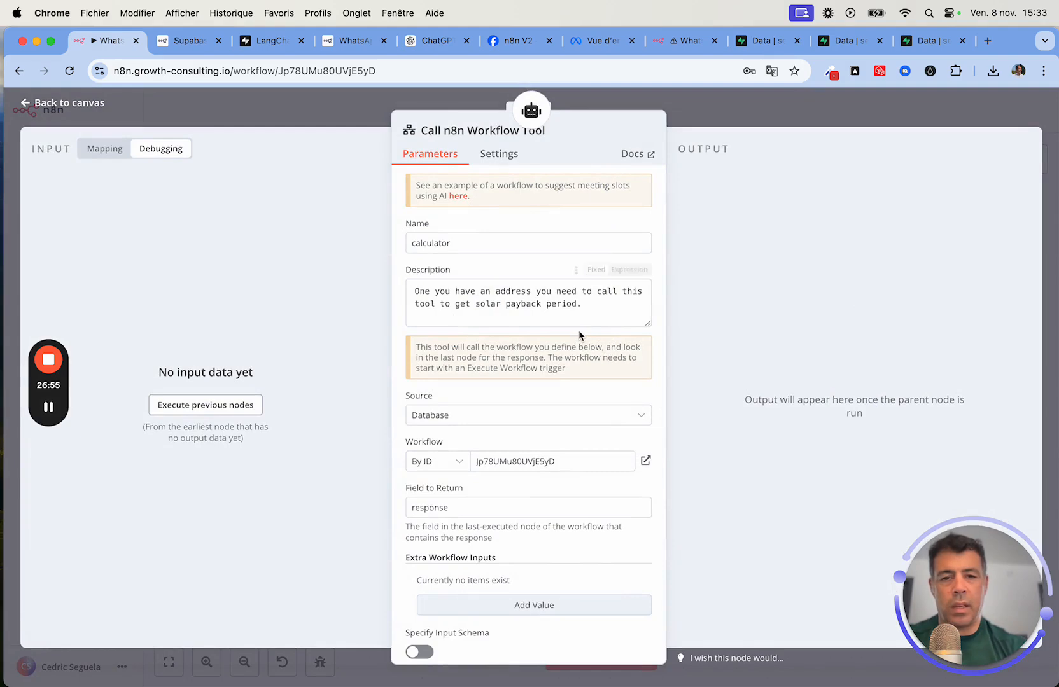
left_click_drag(560, 462, 425, 460)
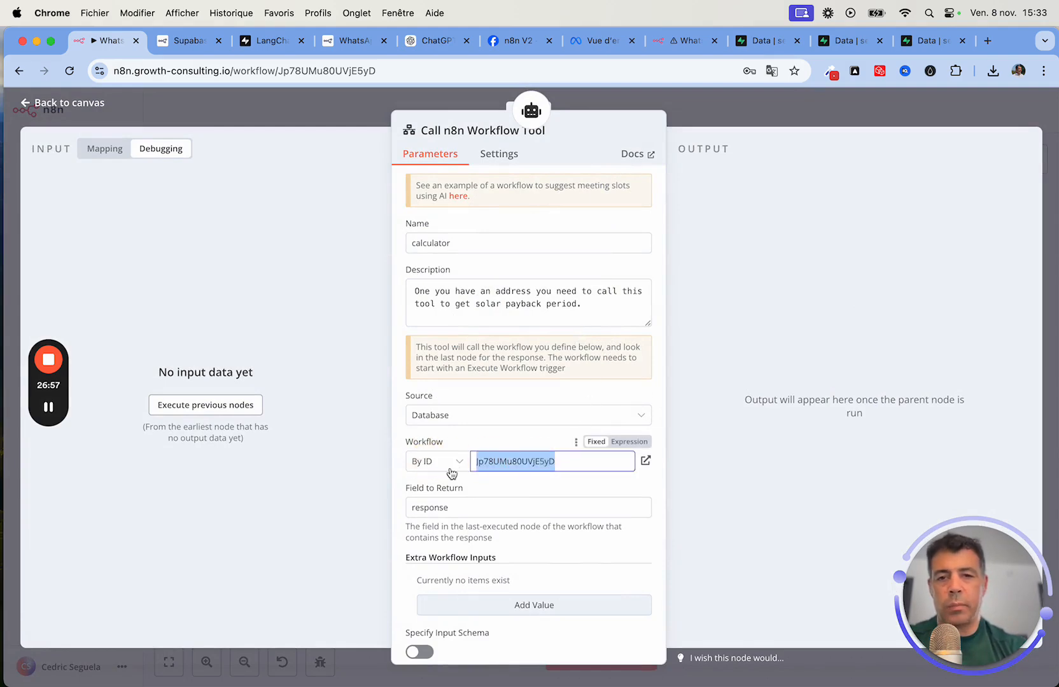
left_click(78, 104)
left_click_drag(381, 73, 310, 71)
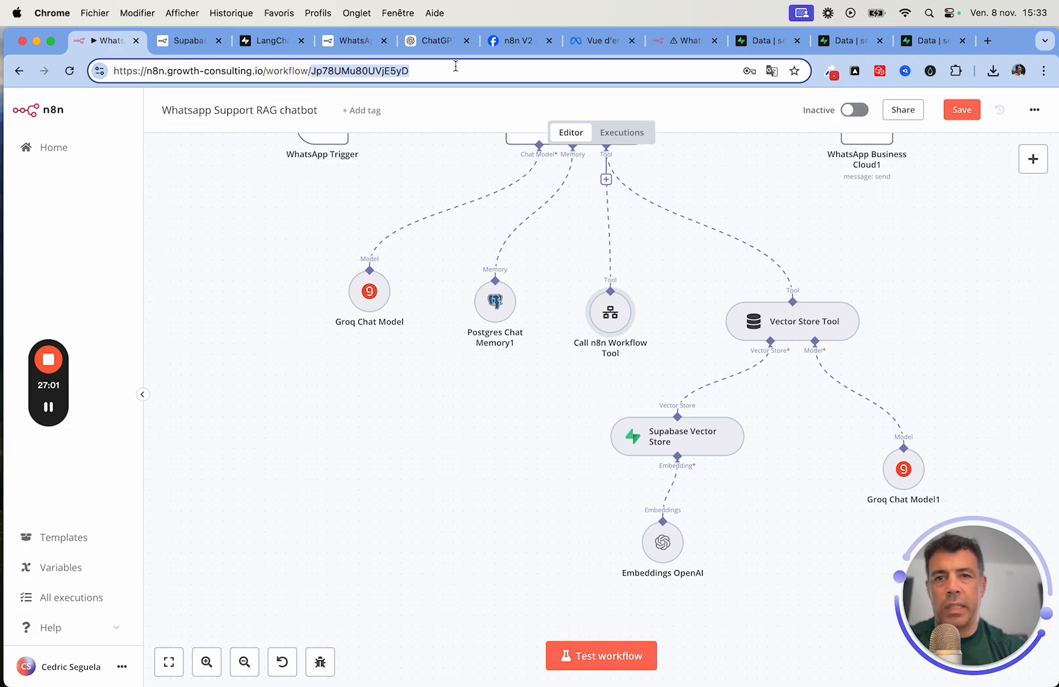
Step: Walk through the sub-workflow's node chain from the Execute Workflow Trigger to the final Edit Fields node
left_click(250, 280)
scroll(251, 280, "down", 8)
scroll(251, 280, "left", 5)
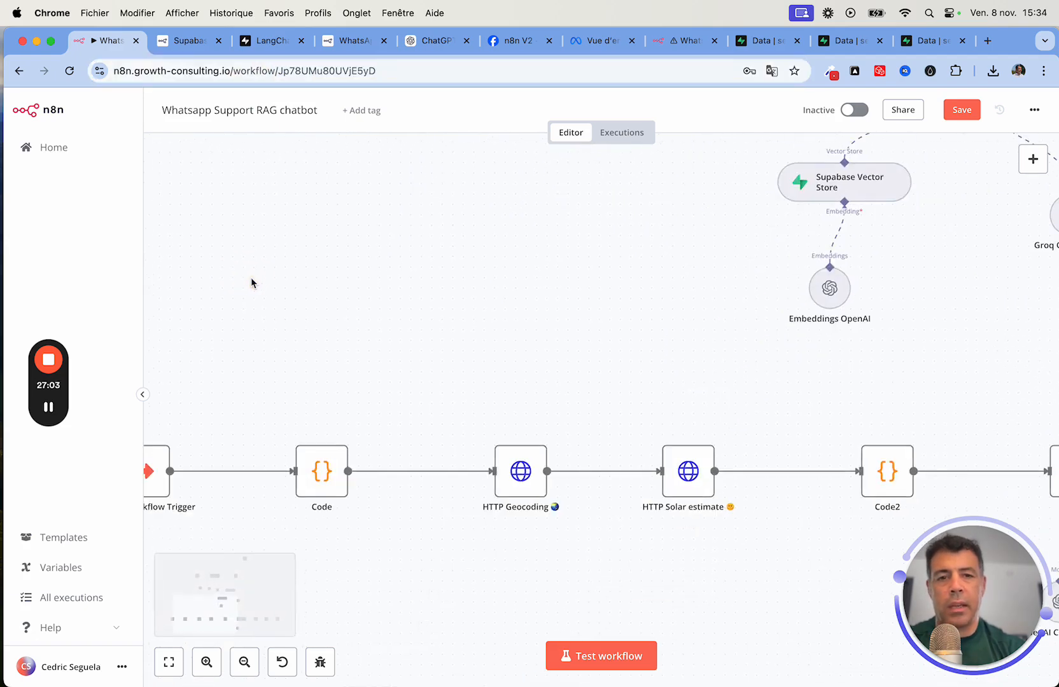
scroll(251, 281, "down", 5)
scroll(250, 282, "left", 5)
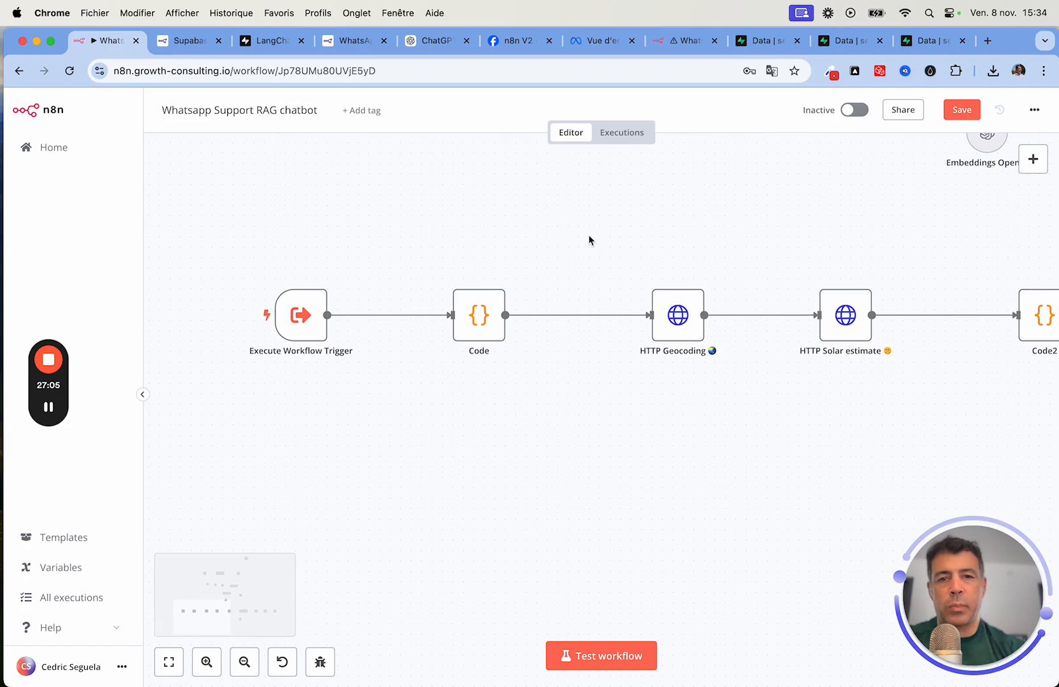
scroll(733, 296, "right", 5)
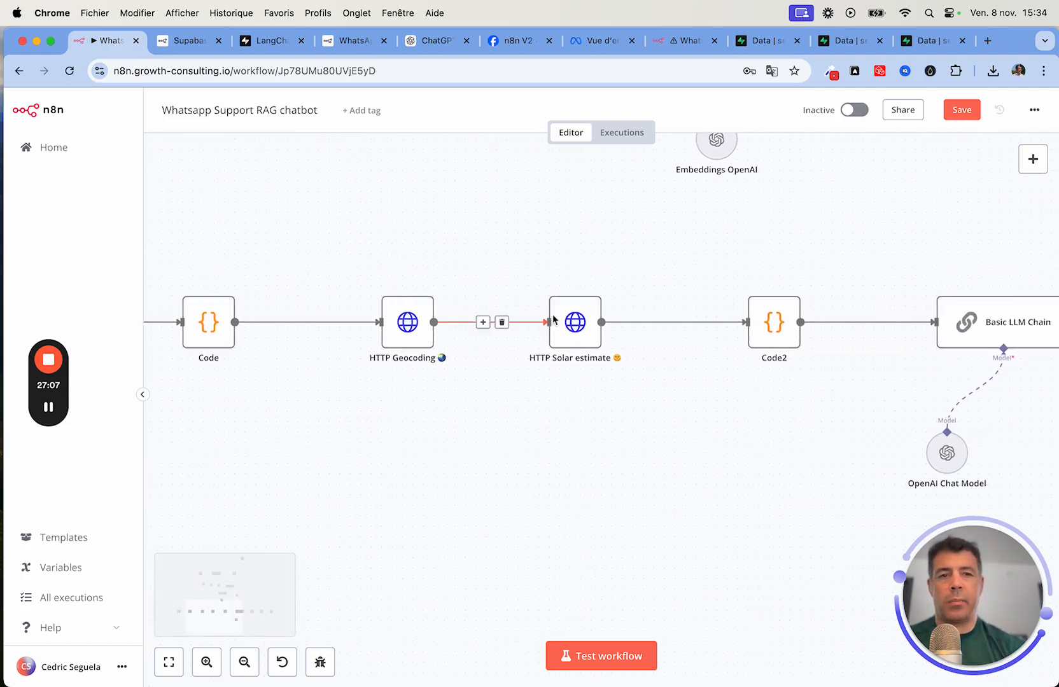
scroll(745, 291, "right", 2)
scroll(746, 291, "up", 1)
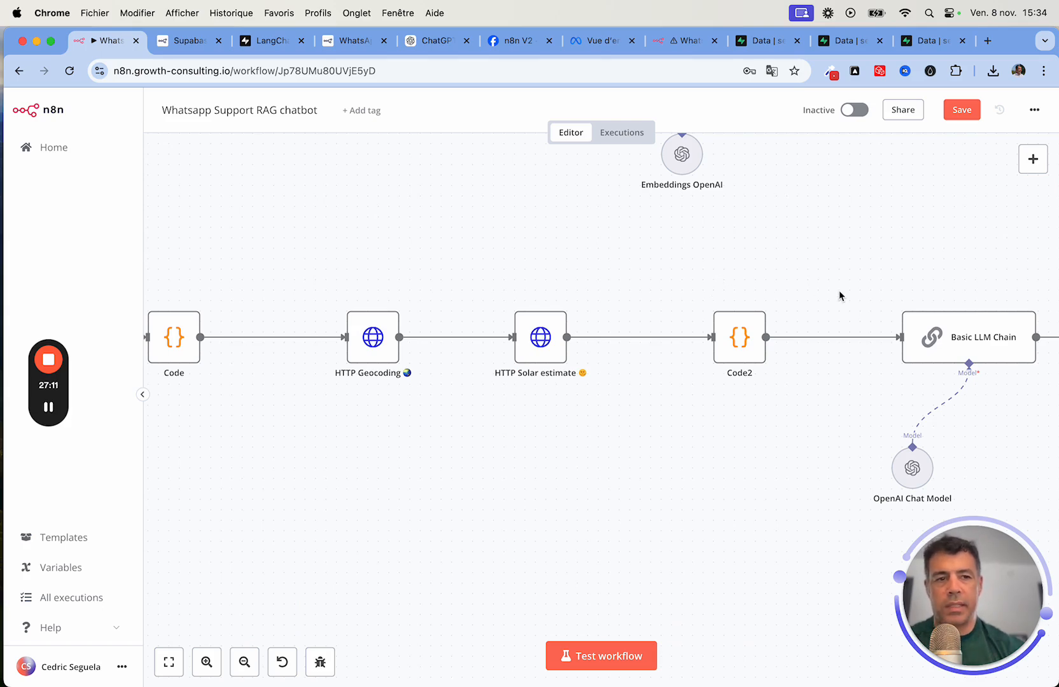
scroll(840, 294, "right", 6)
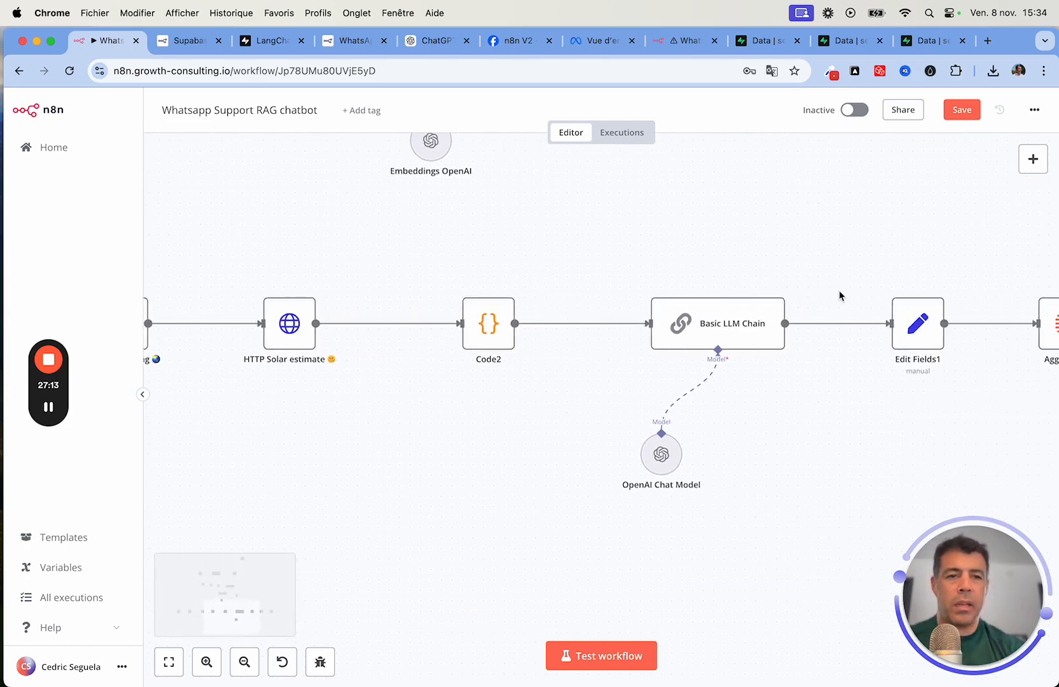
scroll(839, 290, "right", 2)
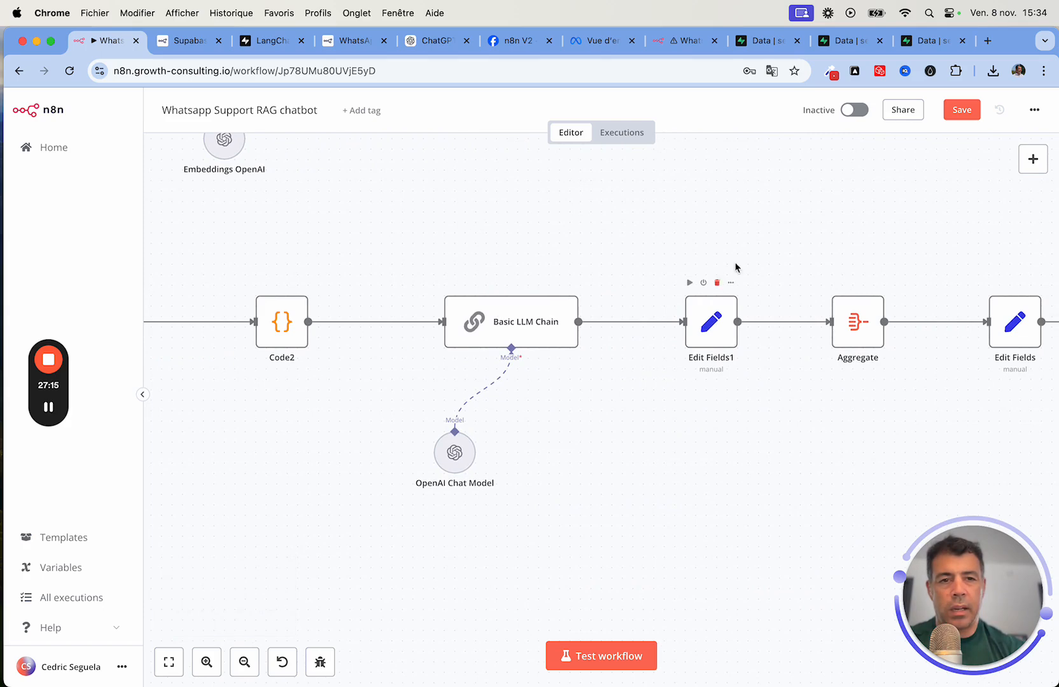
scroll(805, 234, "right", 7)
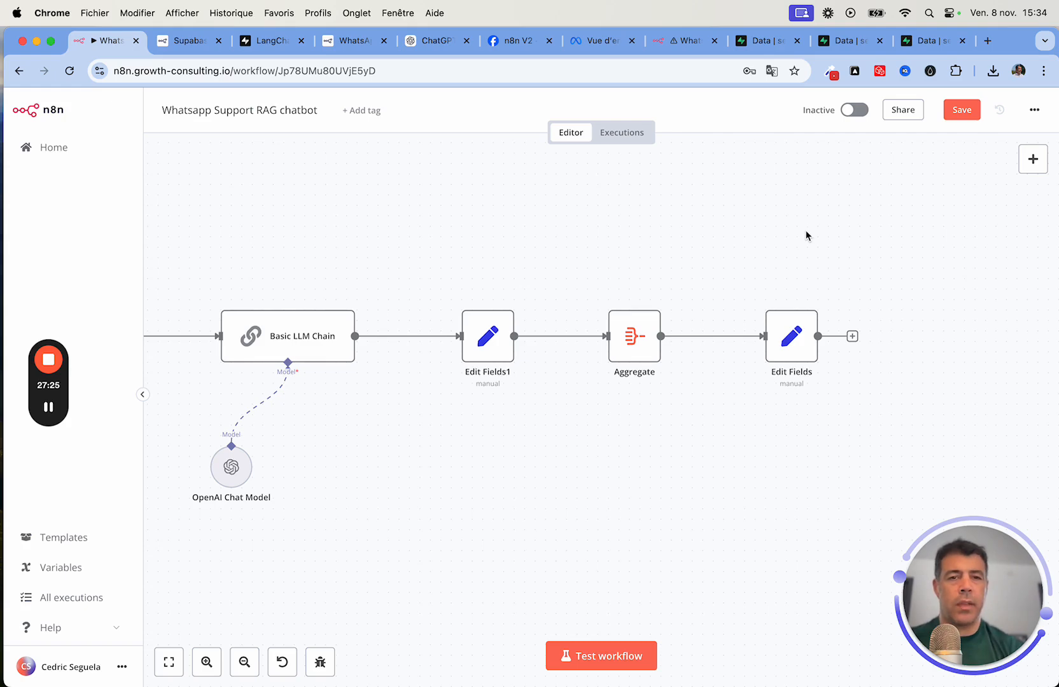
Step: Inspect the Aggregate node's parameters and the response array field in the final Edit Fields node
double_click(630, 347)
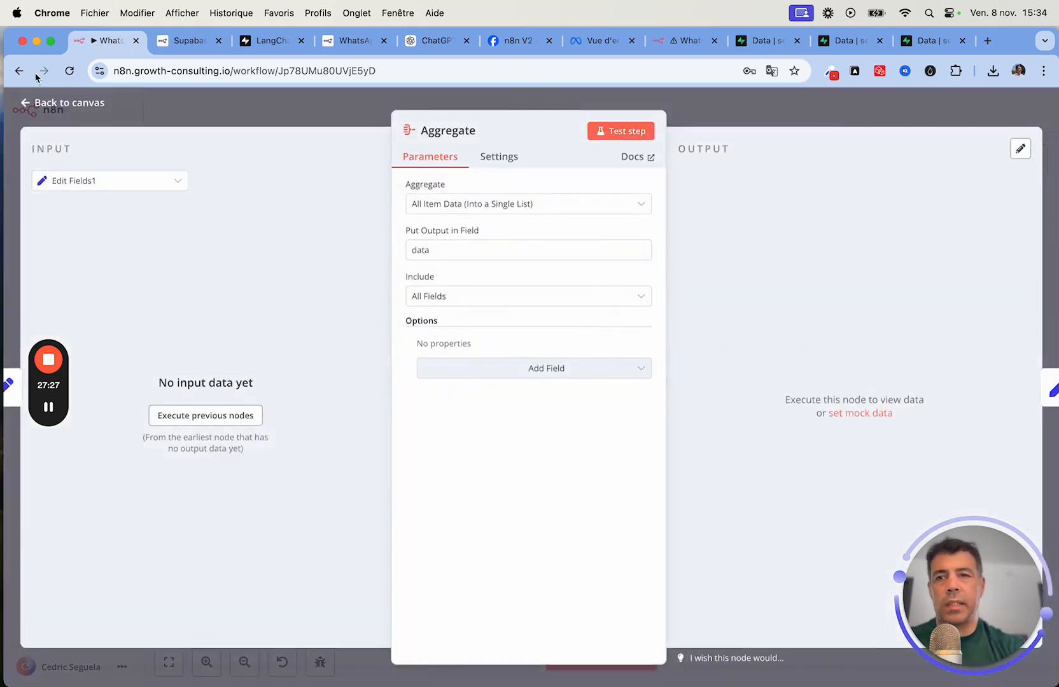
left_click(45, 102)
double_click(787, 358)
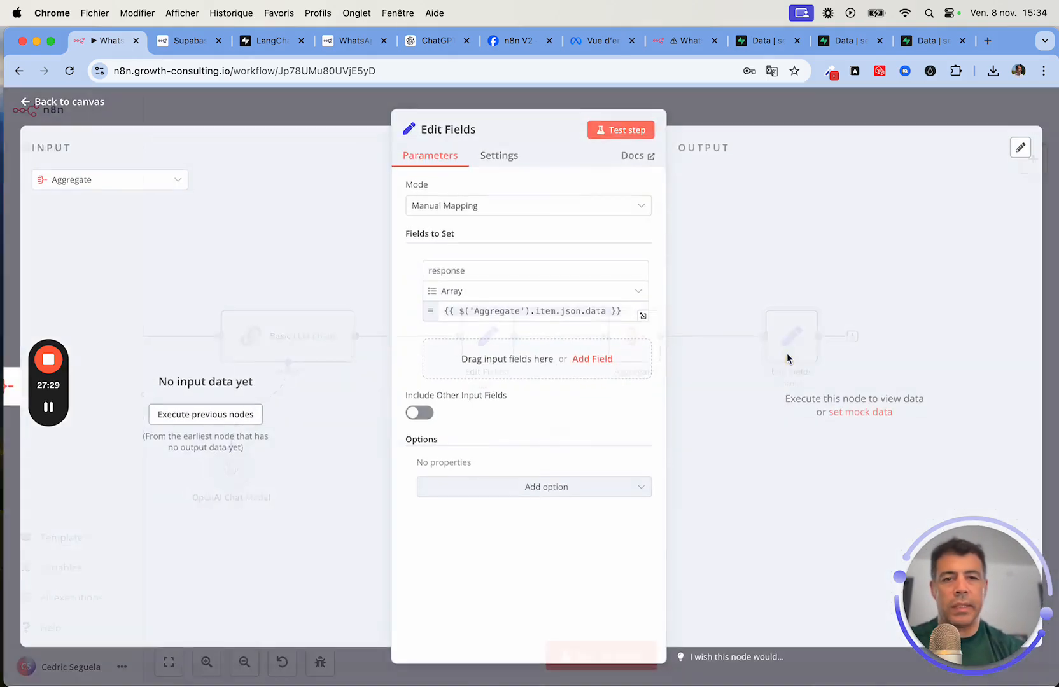
double_click(448, 272)
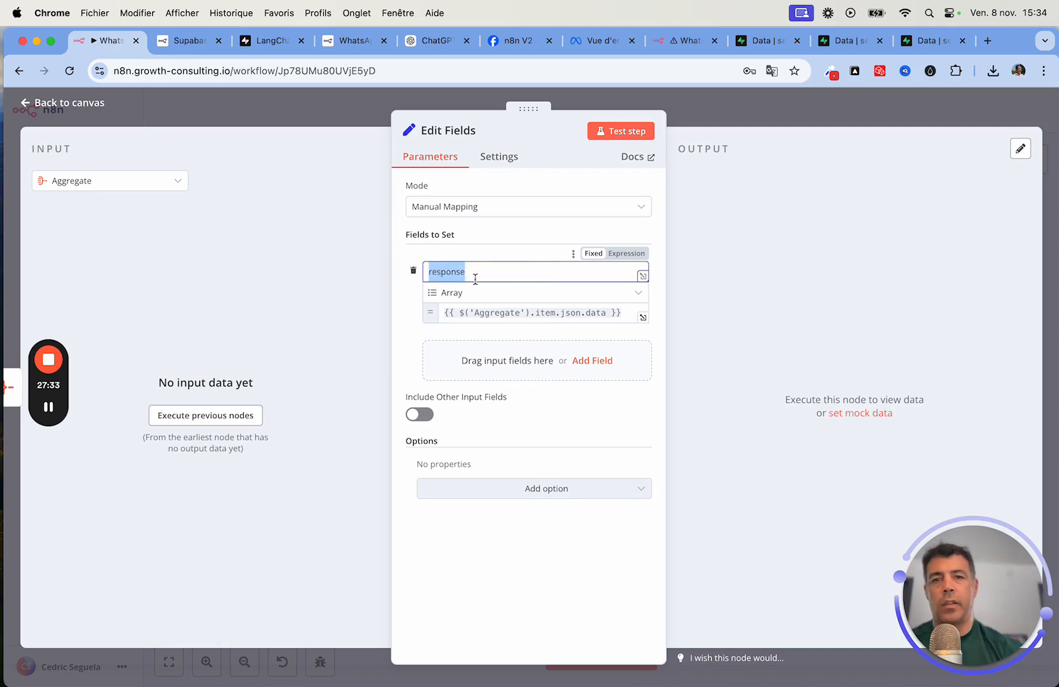
left_click(67, 103)
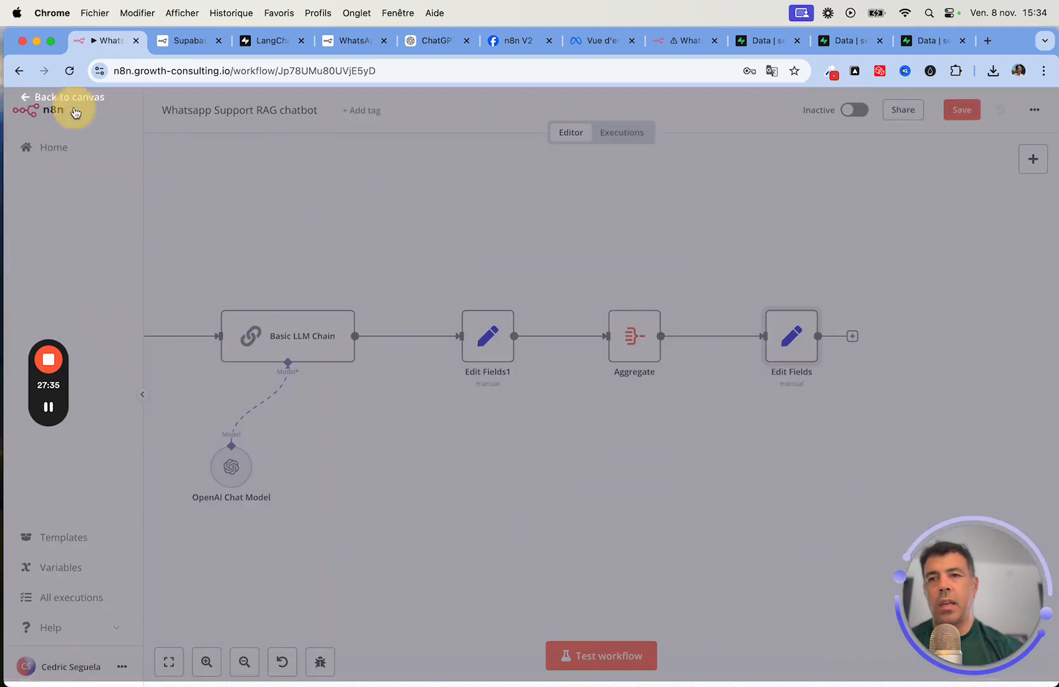
Step: Remove the link between the AI Agent's Tool input and the Vector Store Tool, and reconnect the two
scroll(501, 242, "up", 10)
scroll(501, 242, "left", 8)
scroll(502, 242, "up", 4)
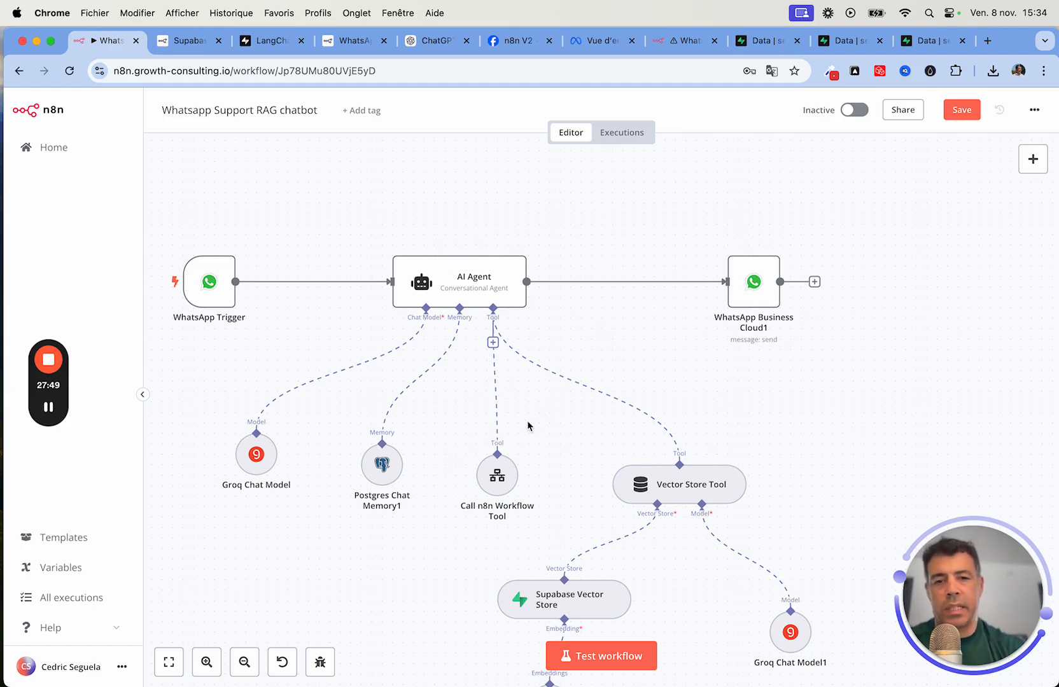
scroll(528, 425, "down", 5)
scroll(663, 278, "up", 6)
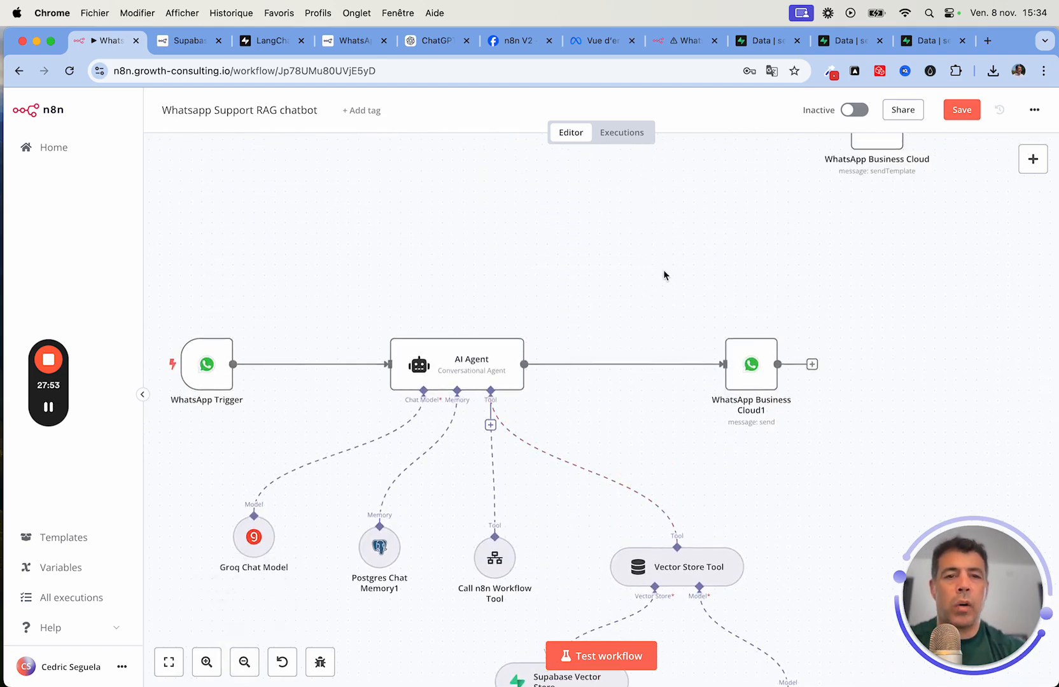
scroll(844, 480, "down", 5)
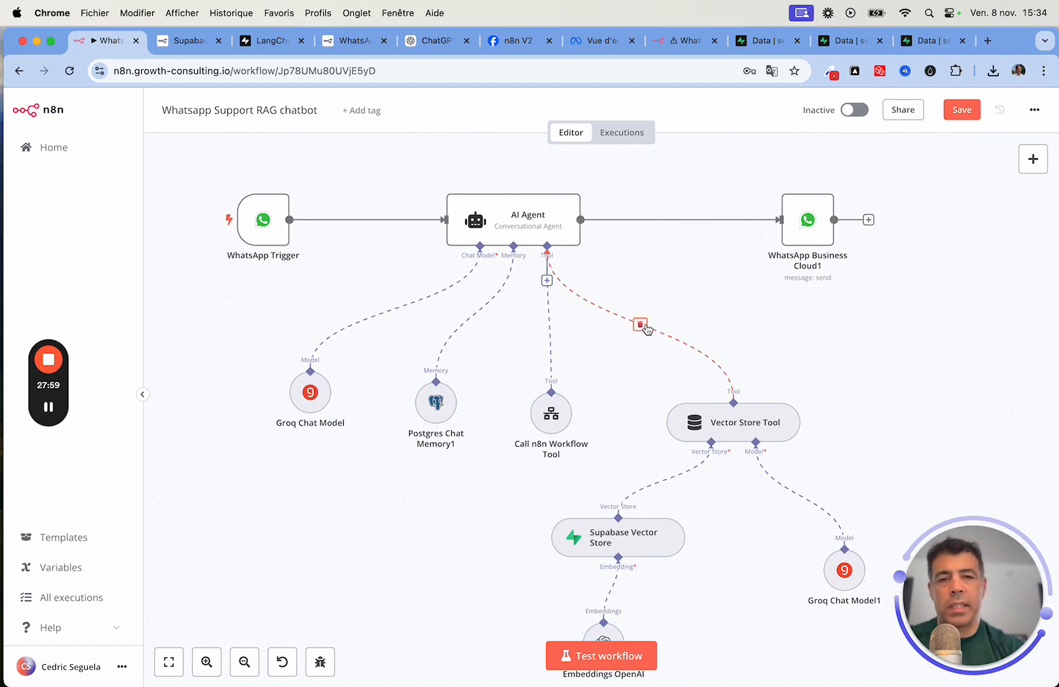
left_click(641, 326)
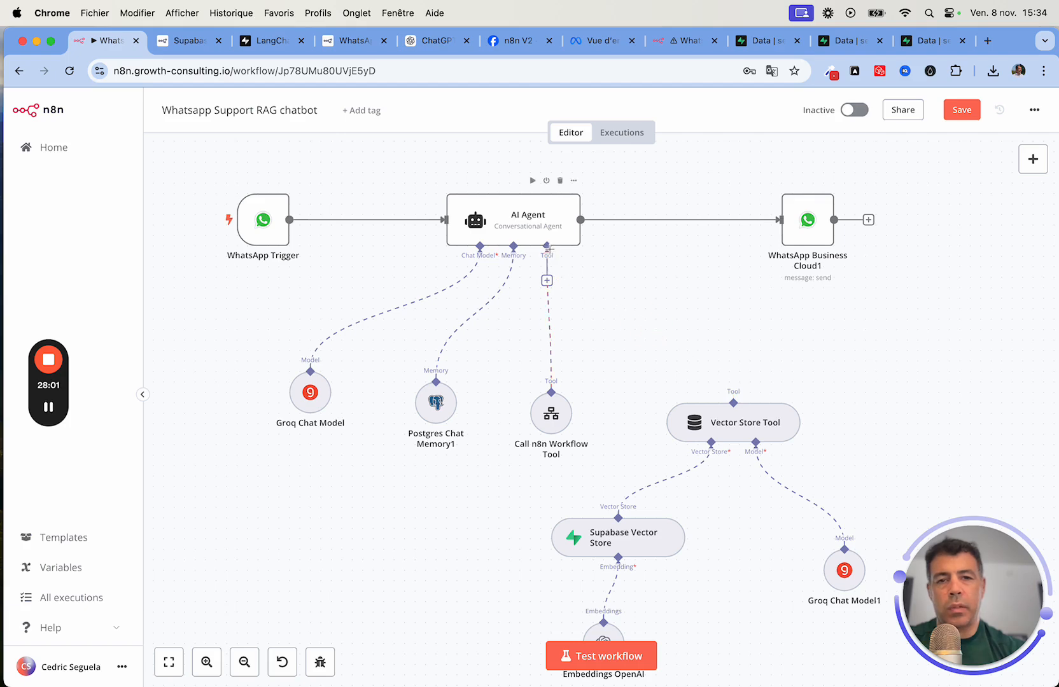
left_click_drag(548, 246, 646, 308)
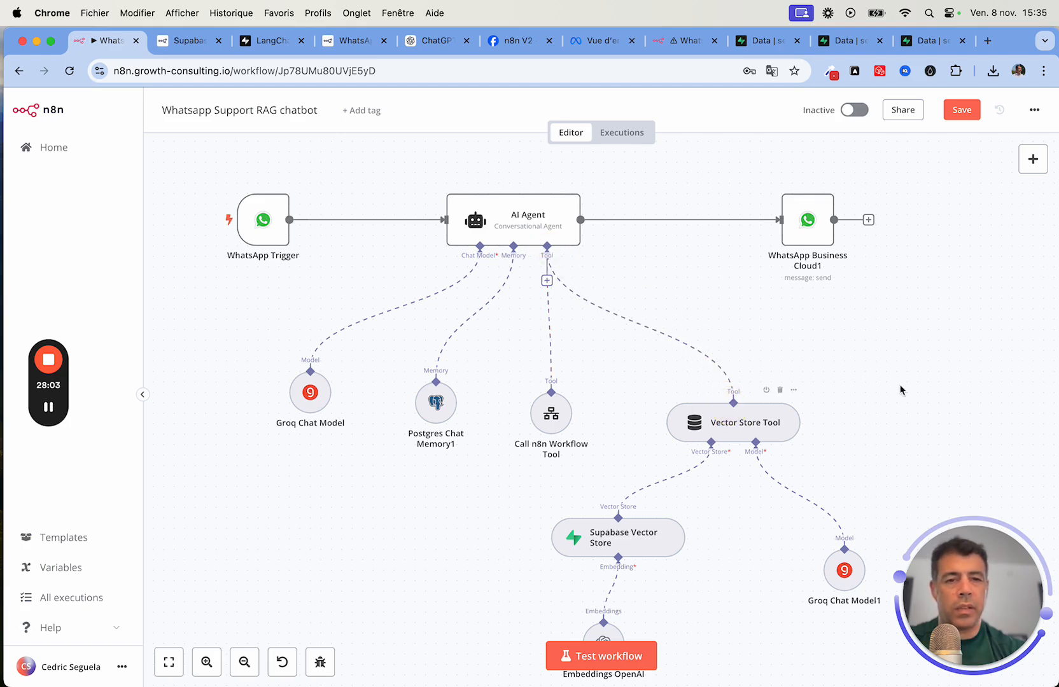
Step: Check the Supabase Vector Store node's credential, operation mode and table name, and return to the canvas
scroll(911, 384, "down", 5)
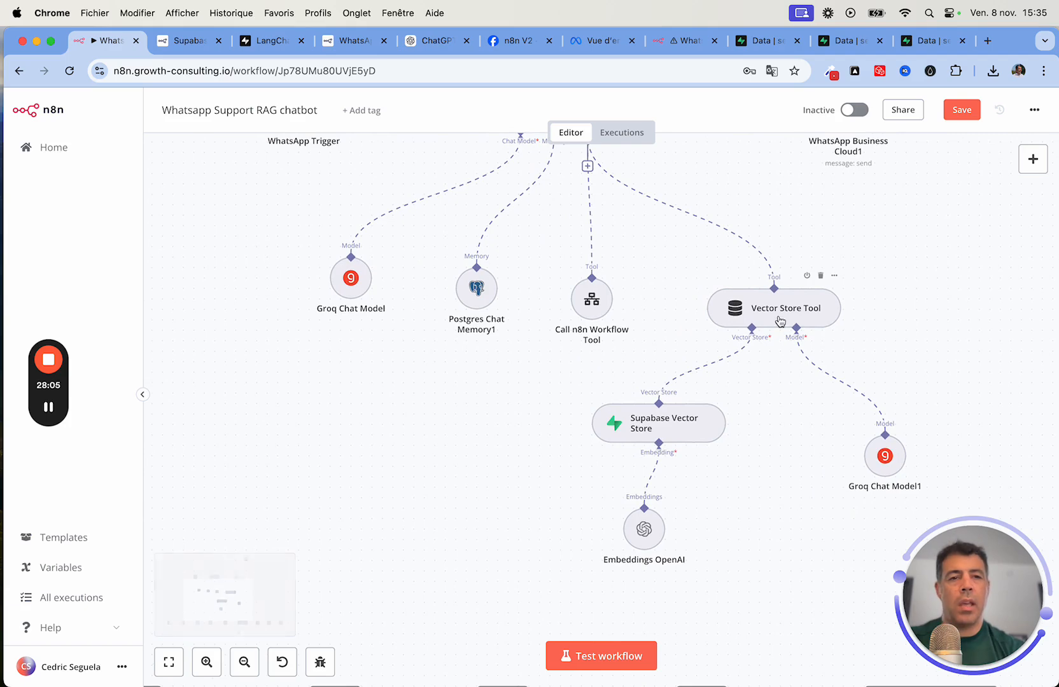
double_click(675, 425)
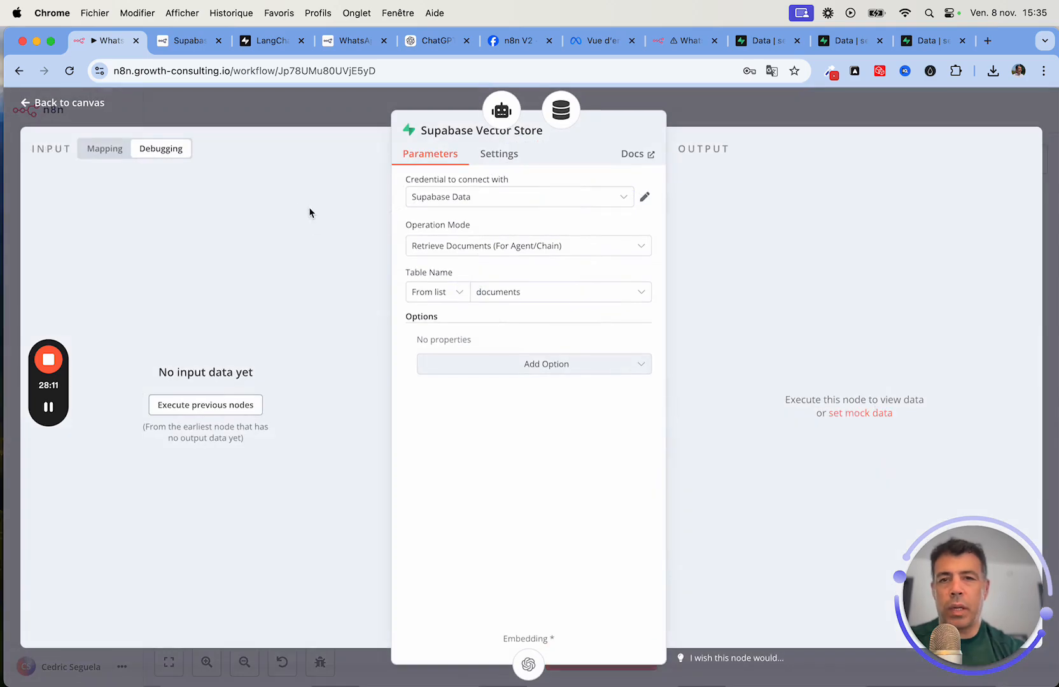
left_click(81, 104)
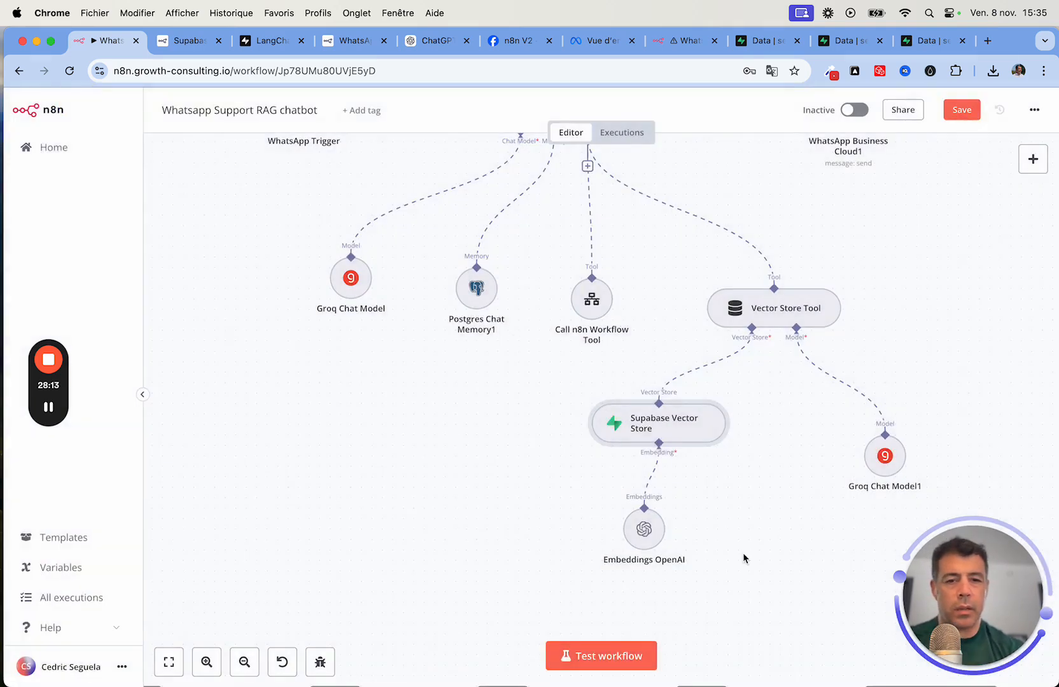
scroll(743, 558, "down", 2)
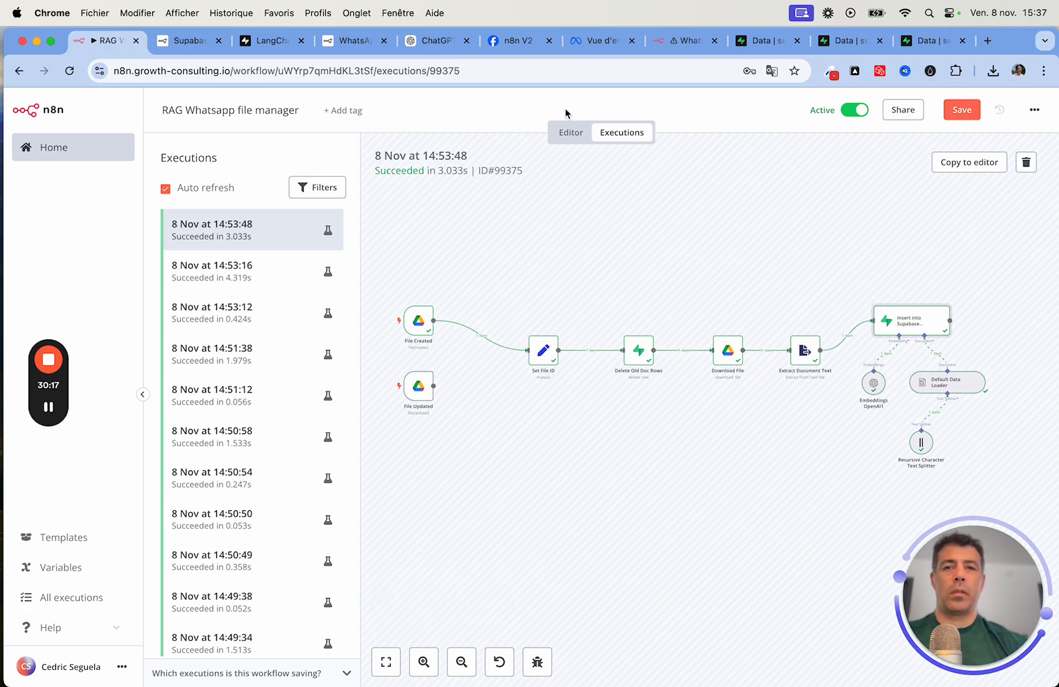
Step: Switch the RAG Whatsapp file manager from its executions to the editor and open the File Created trigger's parameters
left_click(571, 133)
scroll(434, 238, "left", 10)
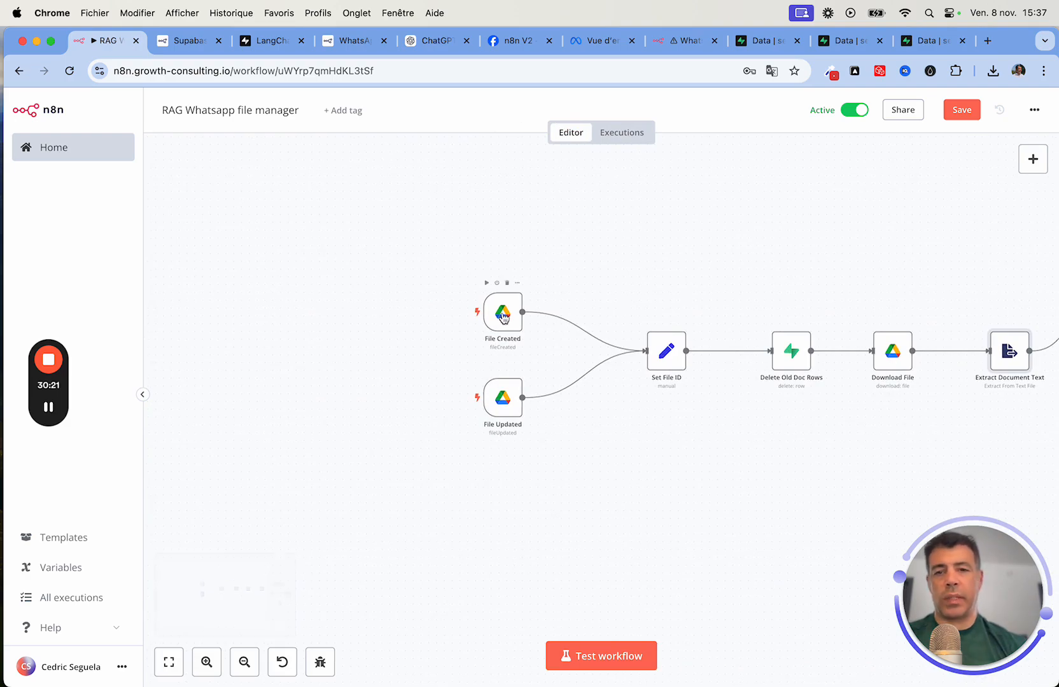
double_click(503, 316)
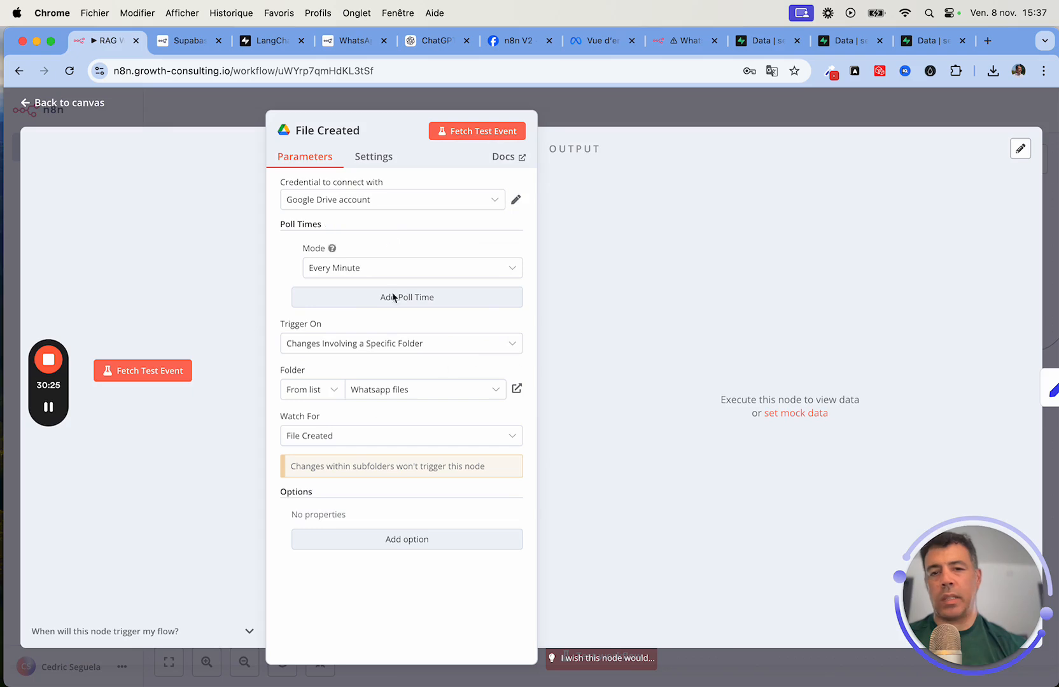
Step: Check the File Updated trigger's parameters and the file_id mapping in the Set File ID node
left_click(78, 103)
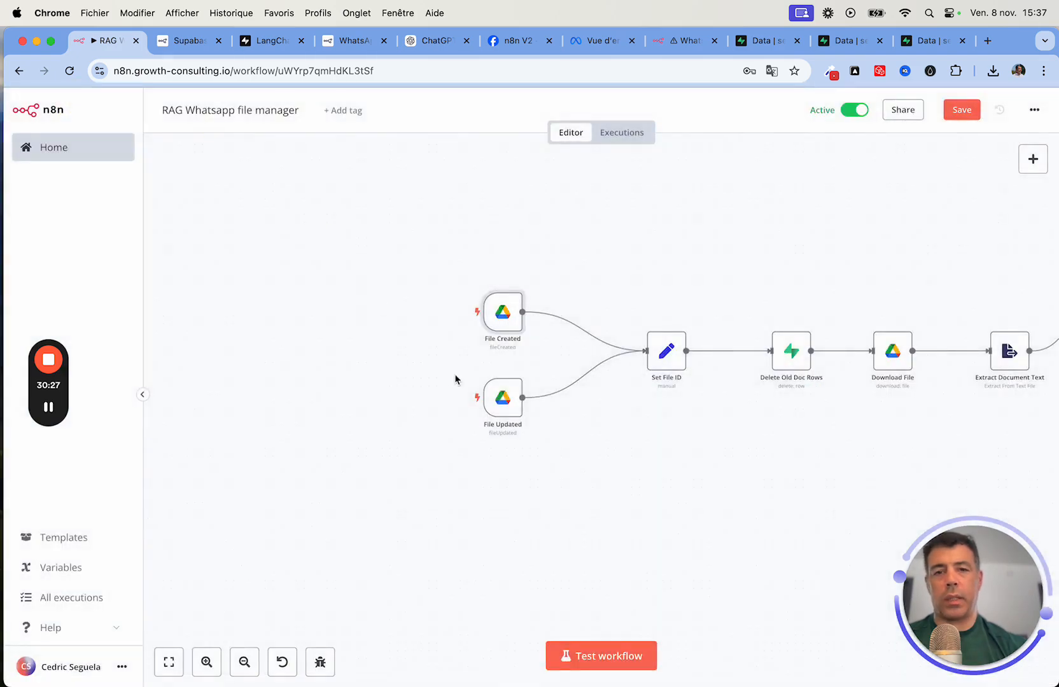
double_click(499, 407)
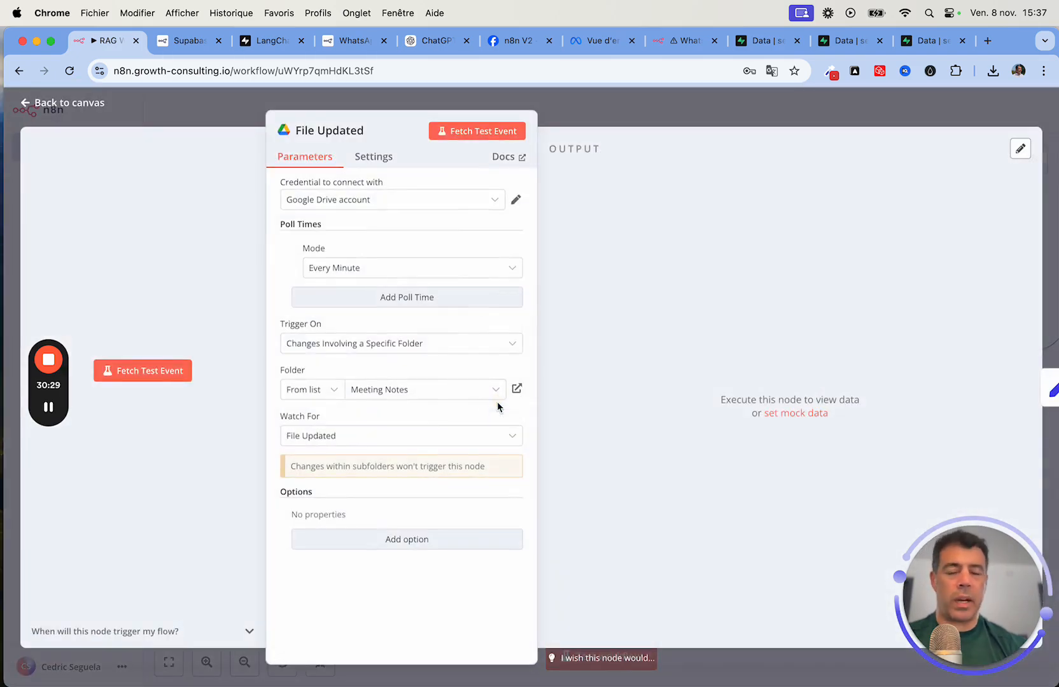
left_click(78, 104)
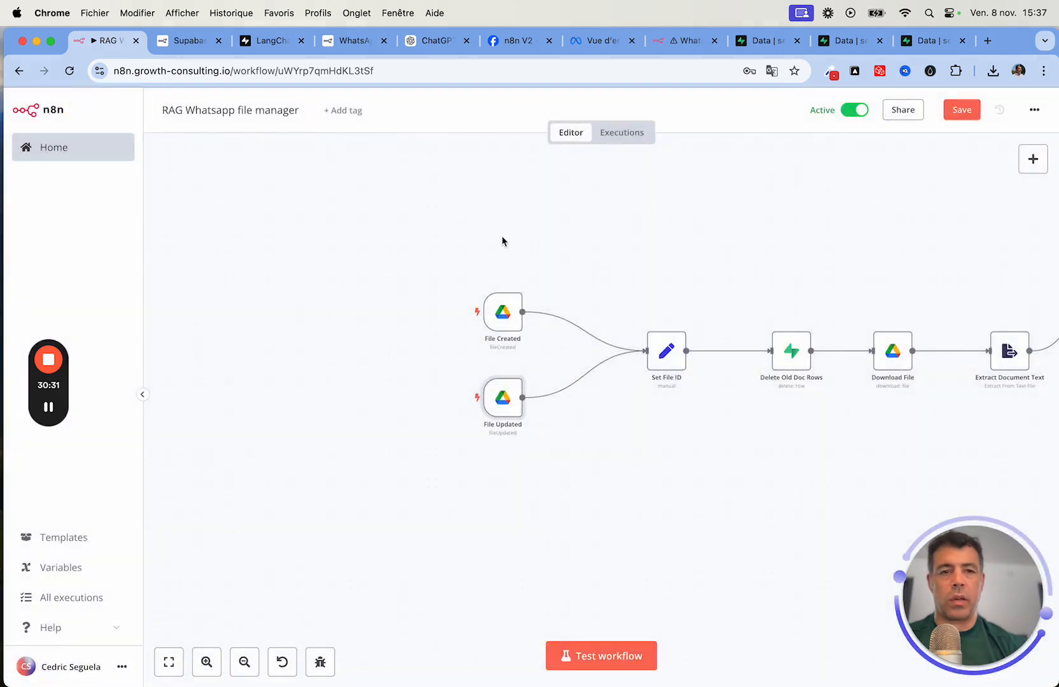
scroll(699, 291, "right", 8)
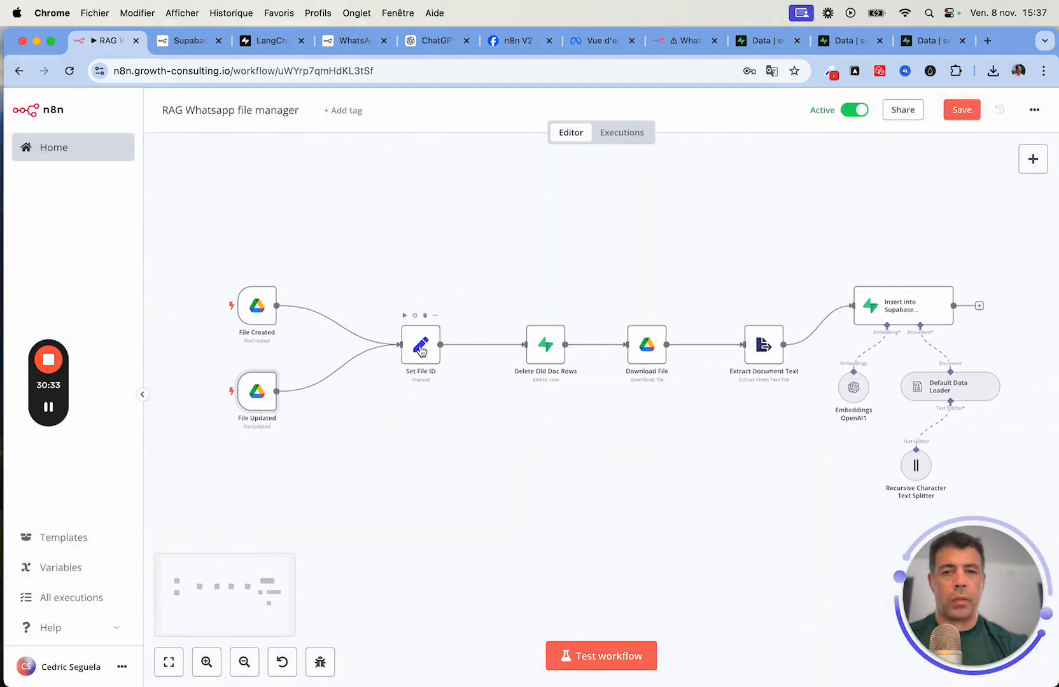
double_click(415, 350)
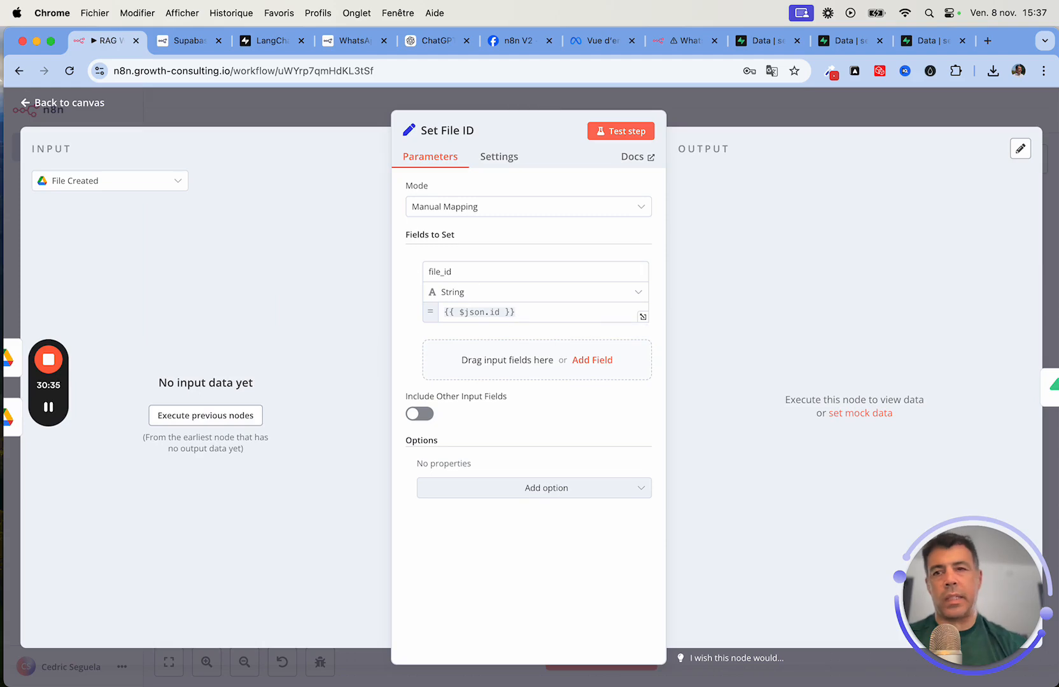
left_click(43, 108)
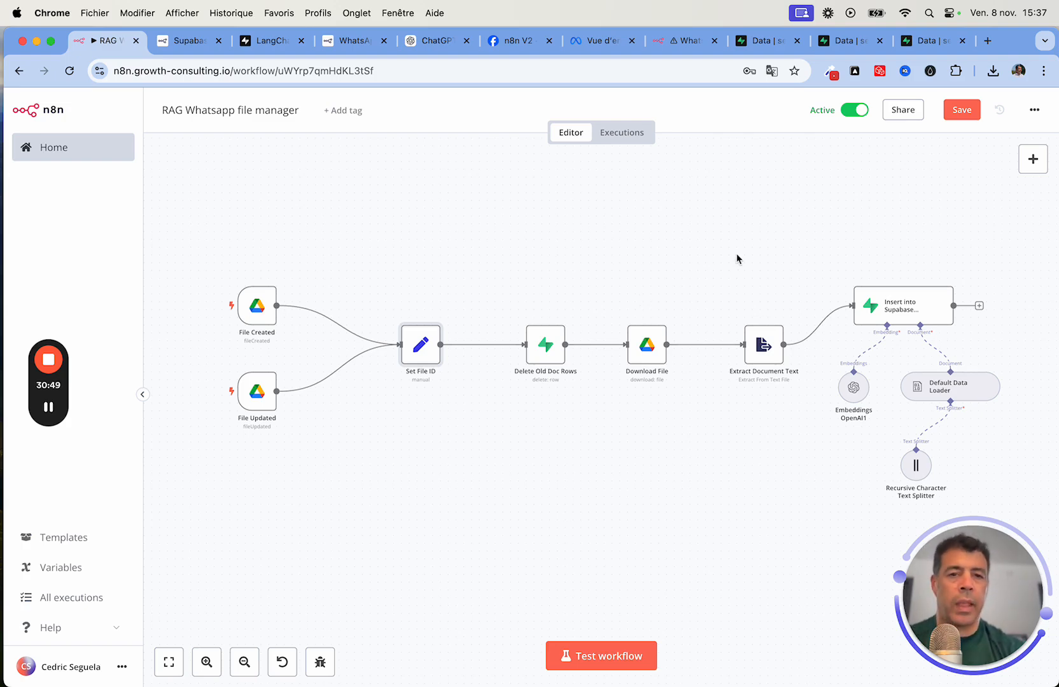
Step: Review the parameters of the Download File node and the Extract Document Text node in the editor
scroll(736, 253, "right", 3)
scroll(737, 254, "down", 1)
left_click(555, 320)
double_click(555, 321)
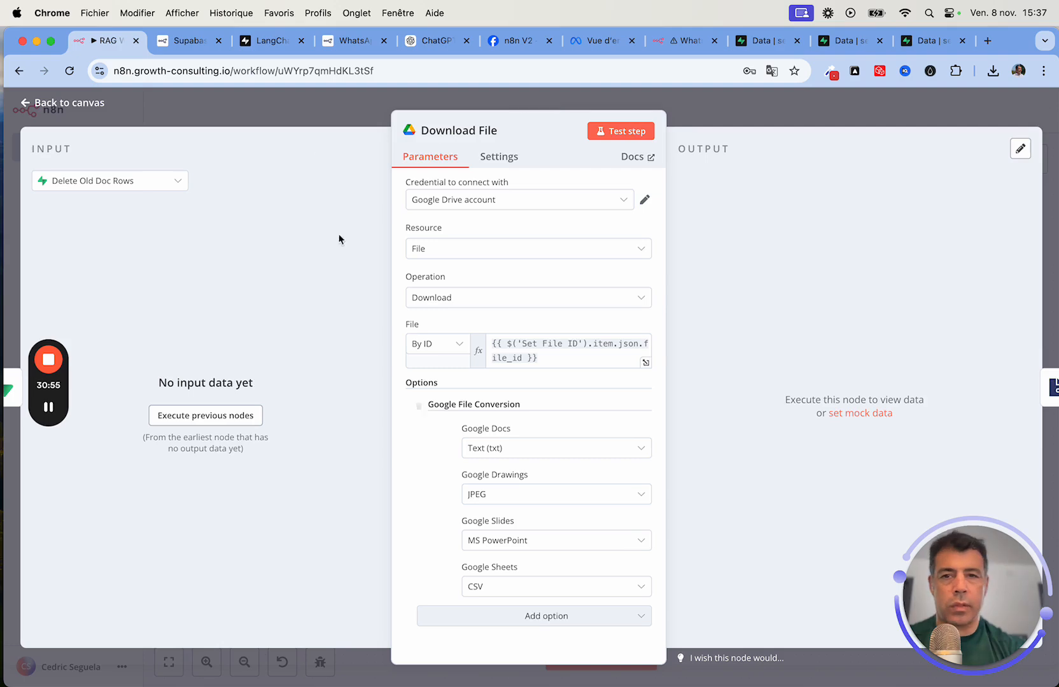
left_click(78, 108)
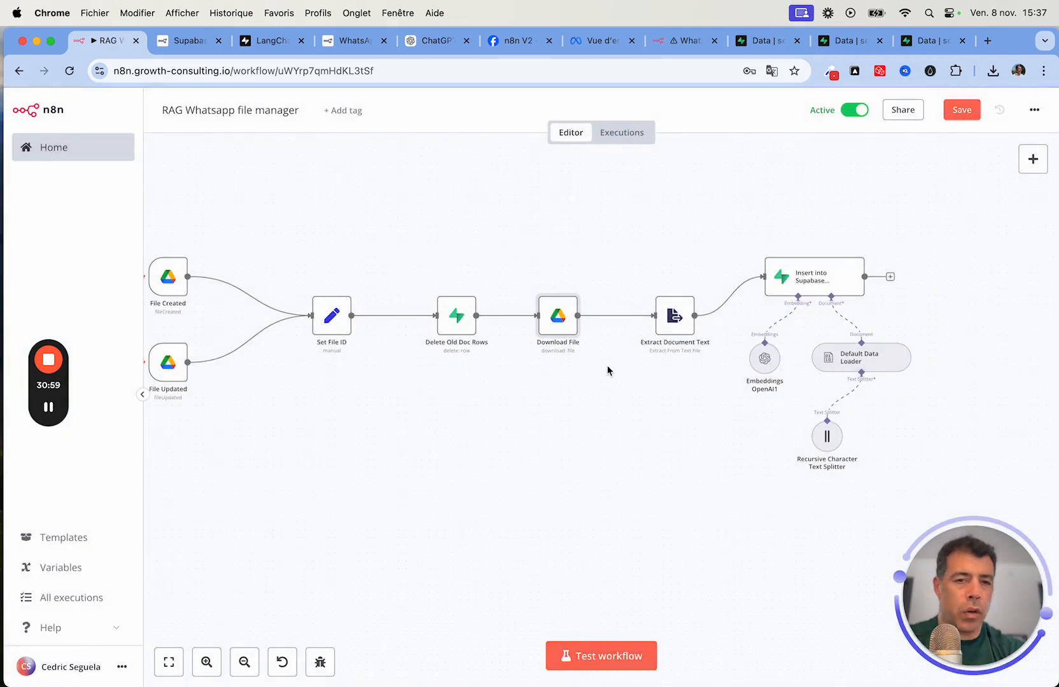
double_click(681, 325)
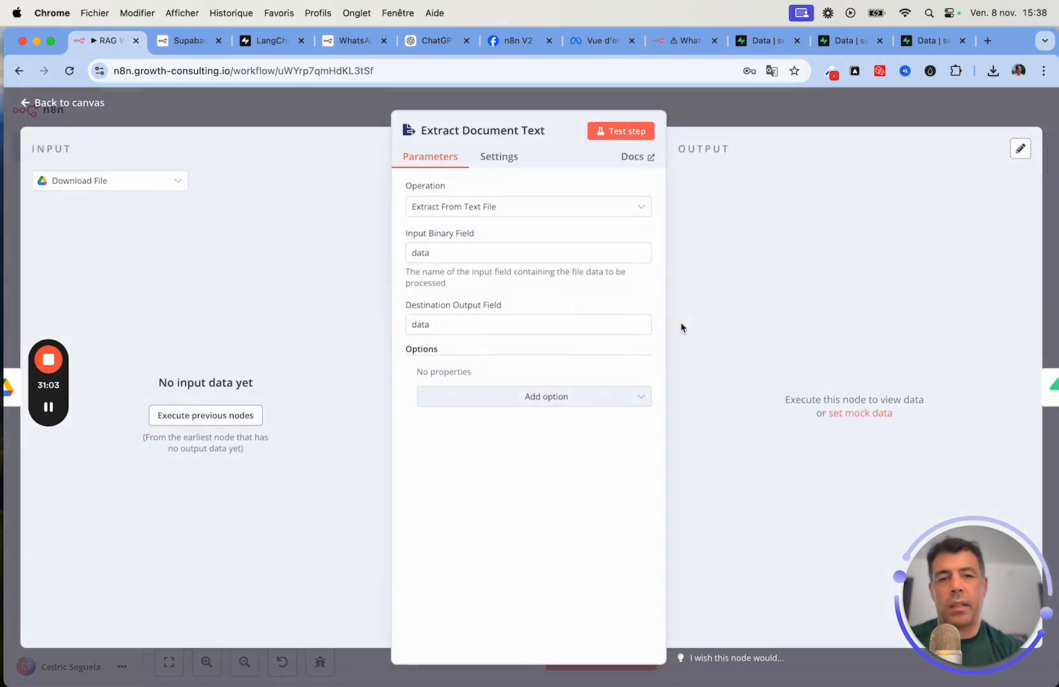
left_click(62, 103)
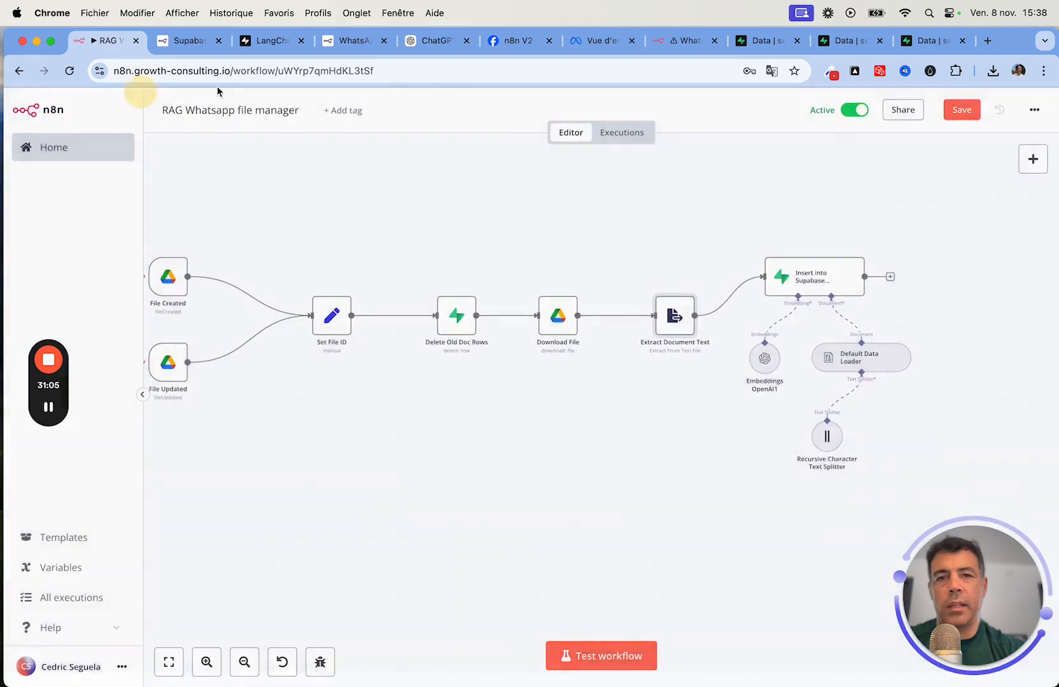
Step: Open the RAG Whatsapp file manager's execution history and load the run from 8 Nov at 14:53:16
left_click(625, 134)
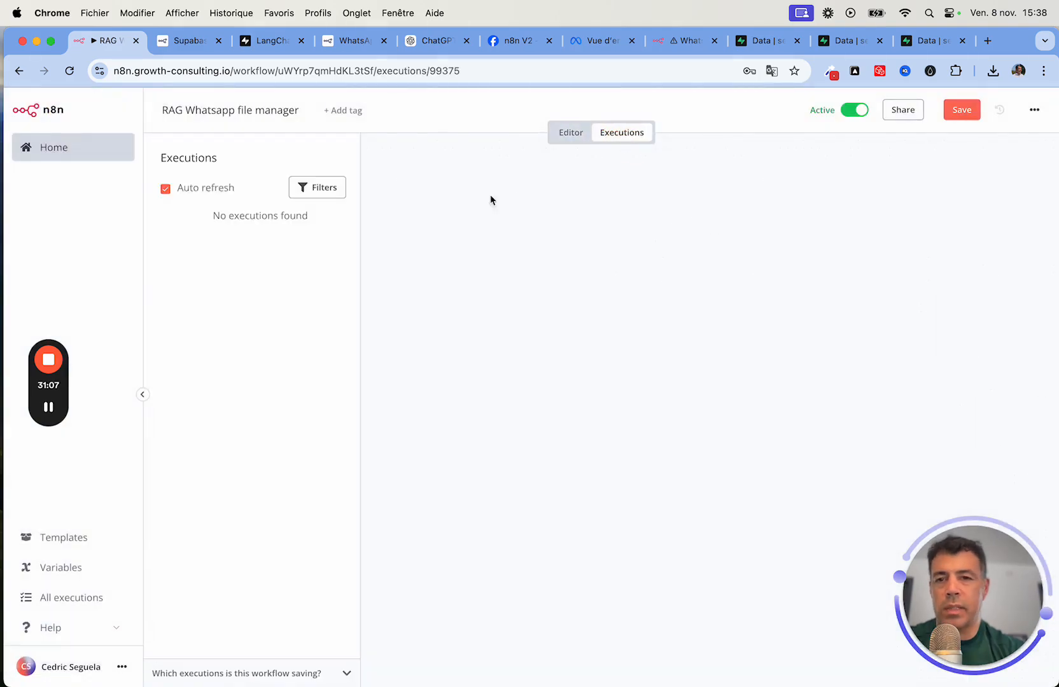
left_click(254, 290)
left_click(247, 308)
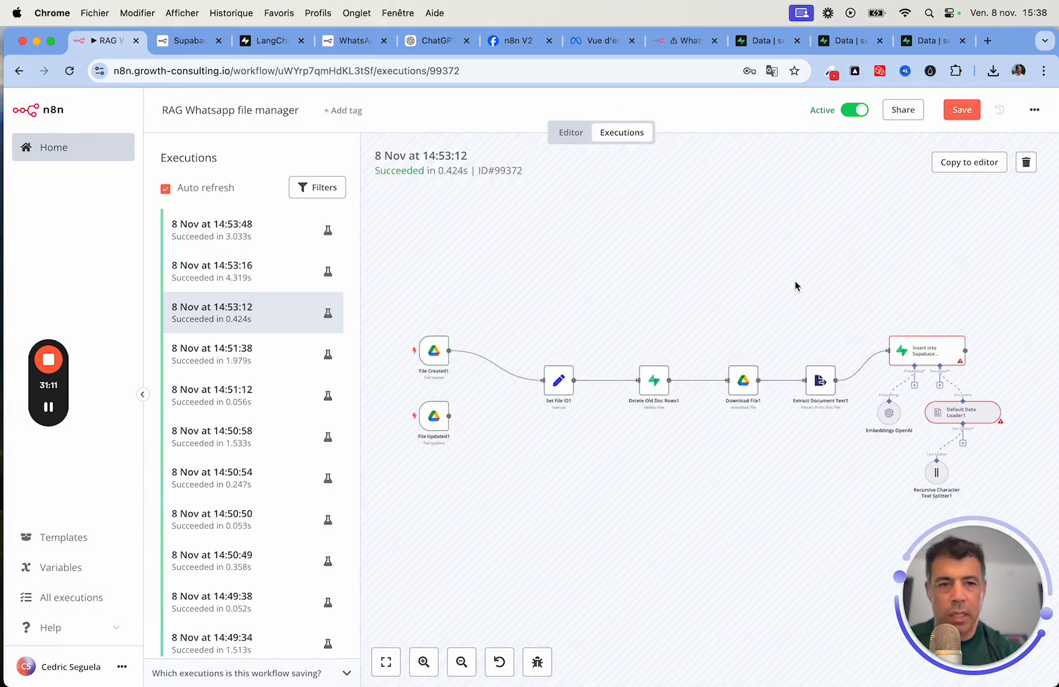
left_click(236, 266)
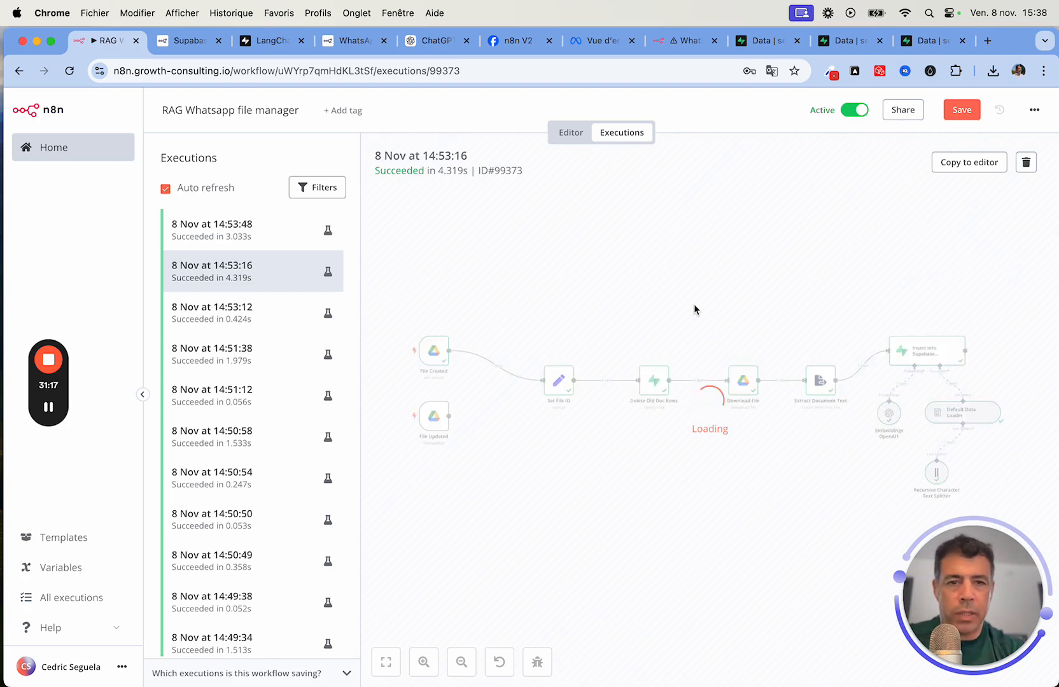
Step: Inspect the Download File node's execution data, file ID expression and Google File Conversion settings, and return to the canvas
double_click(741, 382)
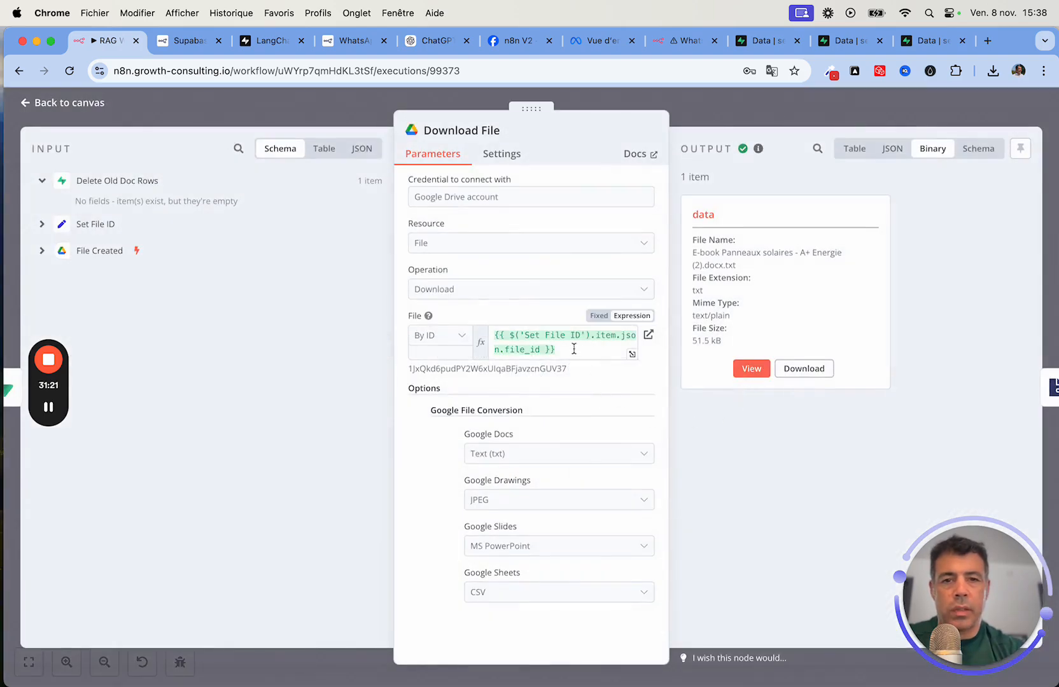
left_click_drag(574, 348, 481, 326)
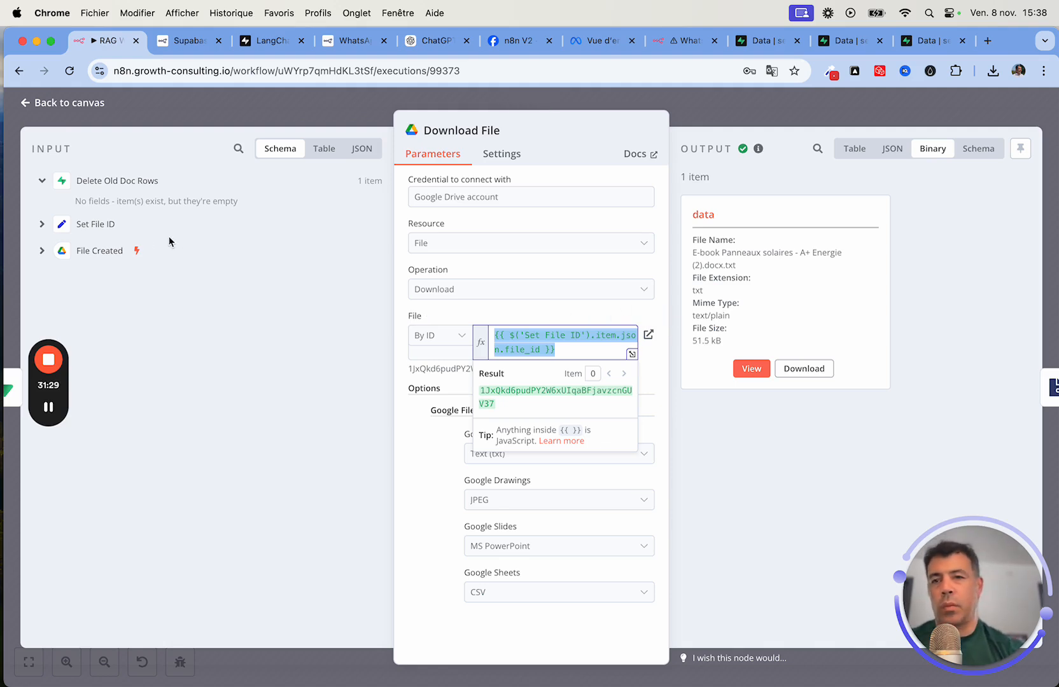
left_click(42, 226)
left_click(42, 225)
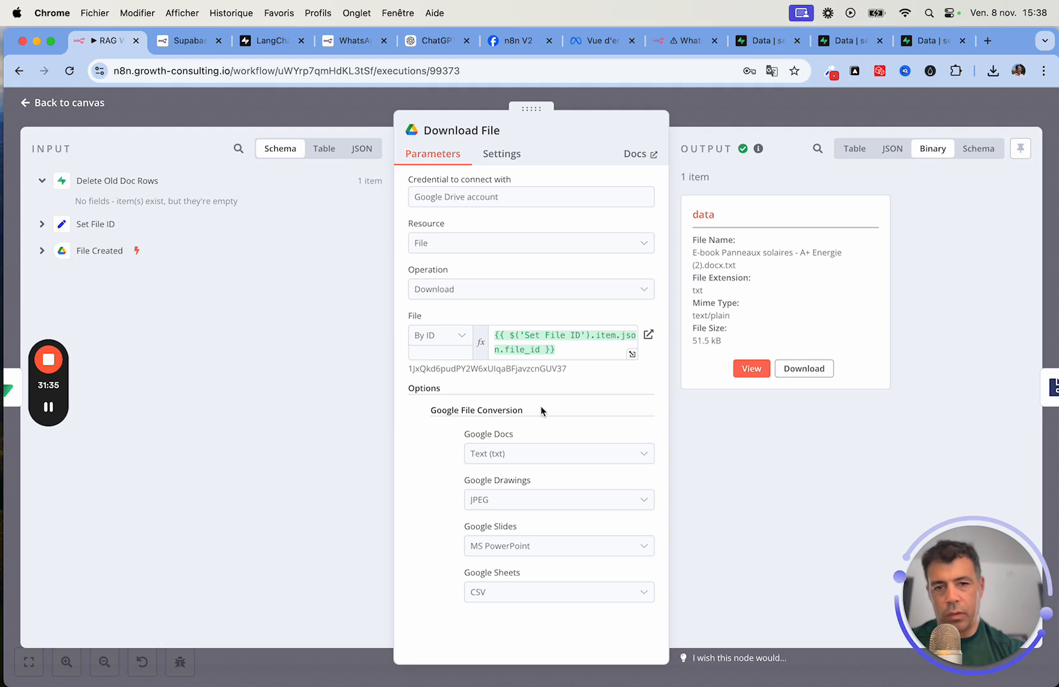
left_click_drag(522, 413, 414, 409)
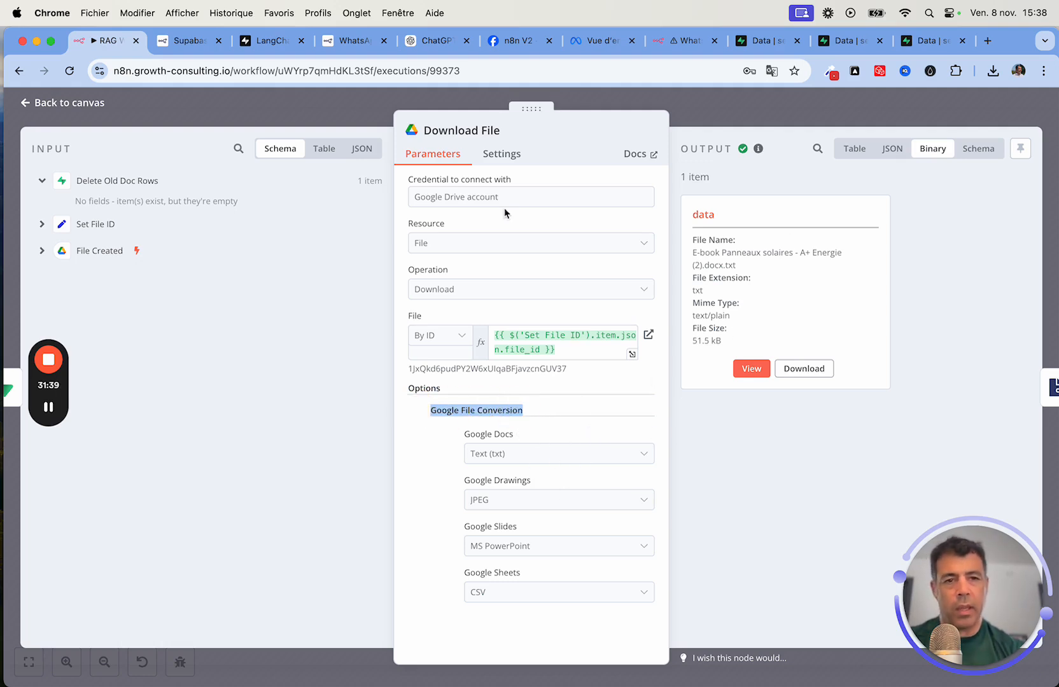
left_click(64, 102)
Step: Read through the text output of the Extract Document Text node in this execution and close the node
scroll(647, 332, "right", 5)
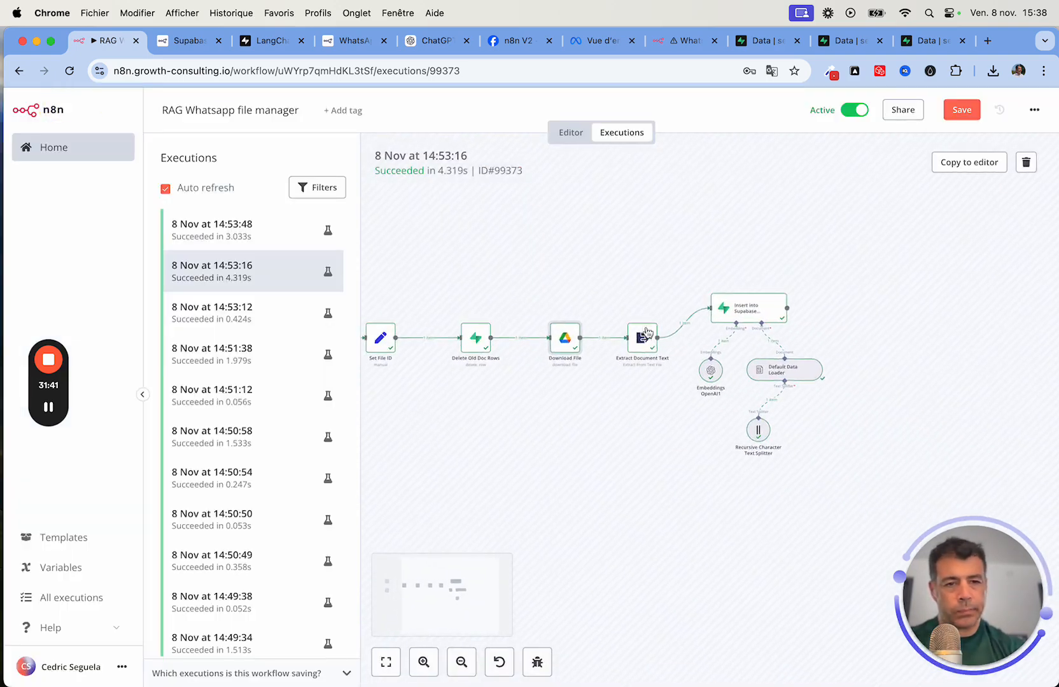
double_click(644, 336)
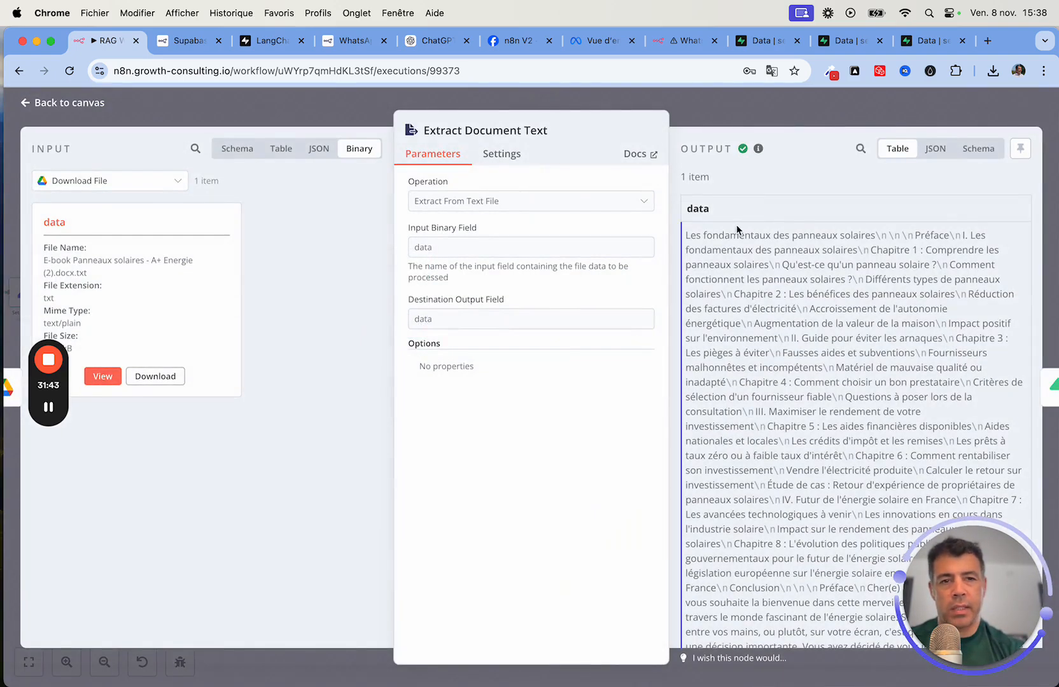
scroll(714, 257, "down", 20)
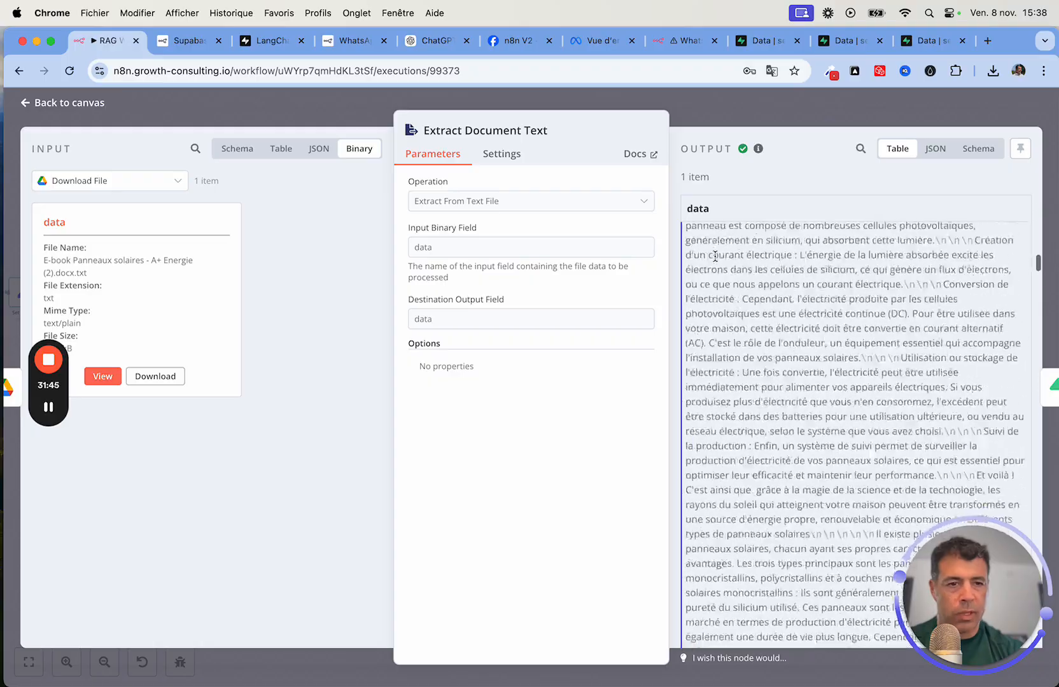
scroll(717, 250, "up", 15)
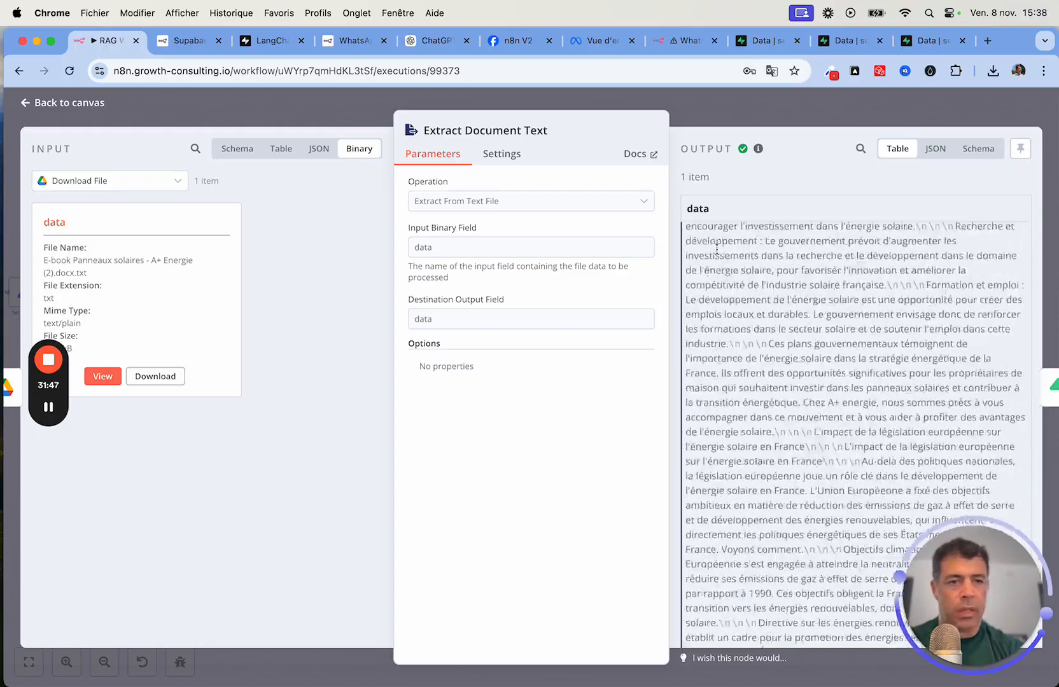
scroll(717, 249, "up", 15)
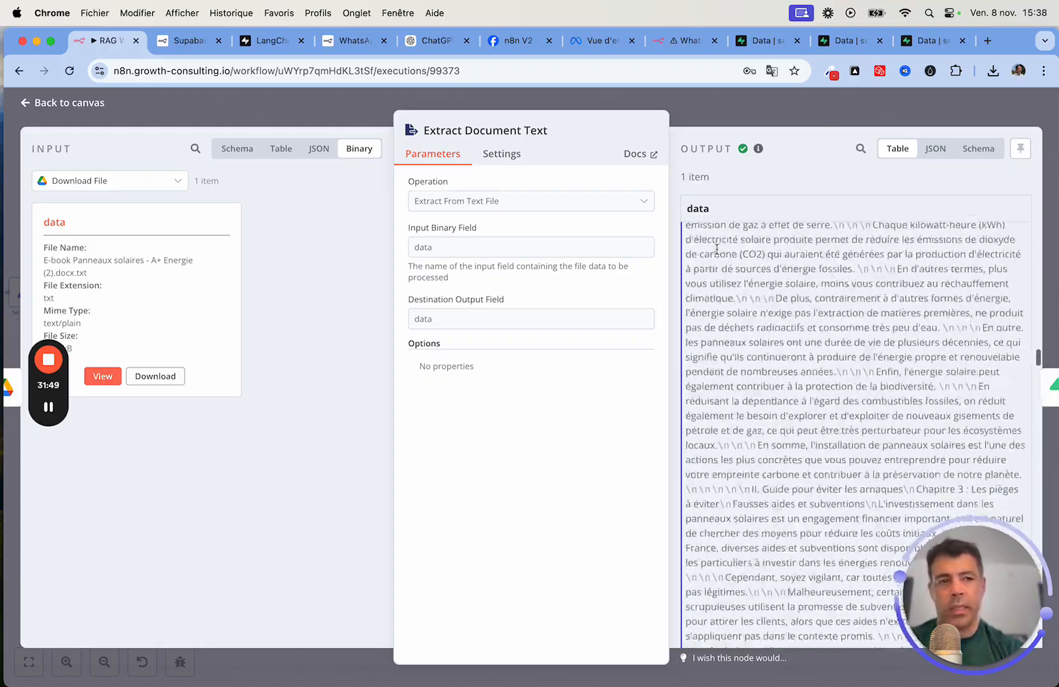
scroll(716, 250, "up", 10)
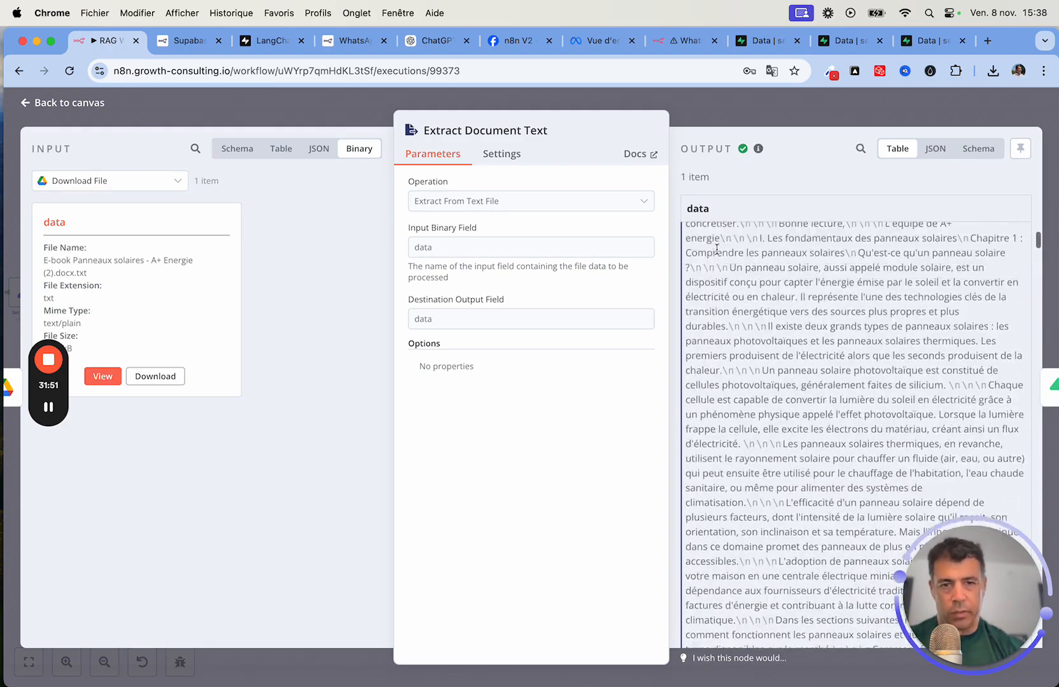
left_click(70, 105)
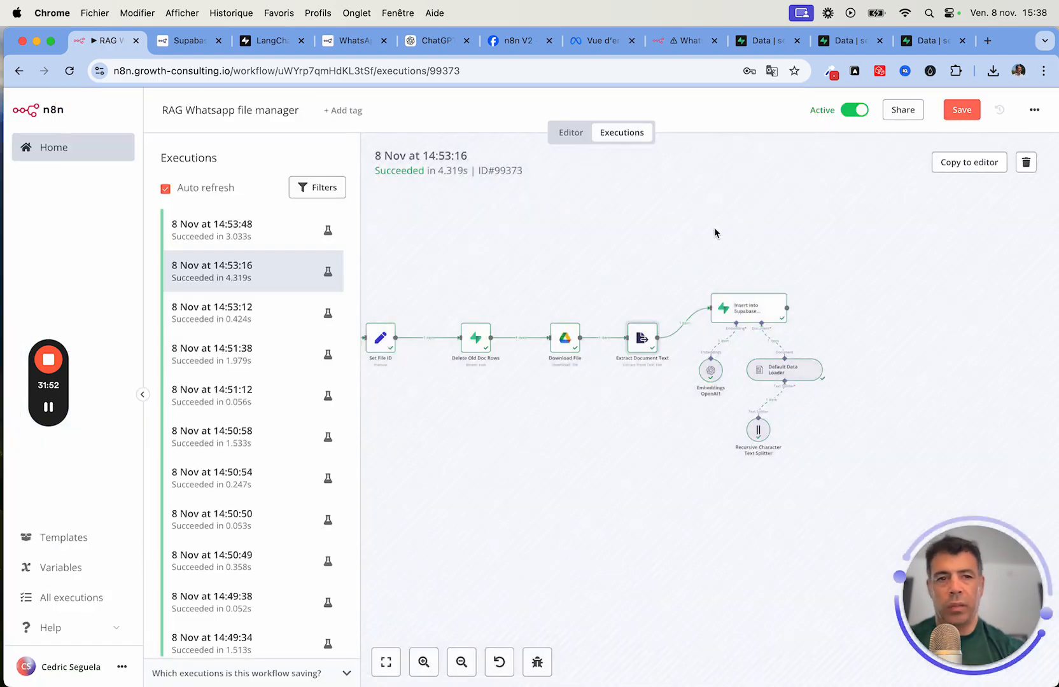
Step: View the Insert into Supabase Vectorstore results, and switch to Supabase to examine the content cells in the documents table
double_click(749, 317)
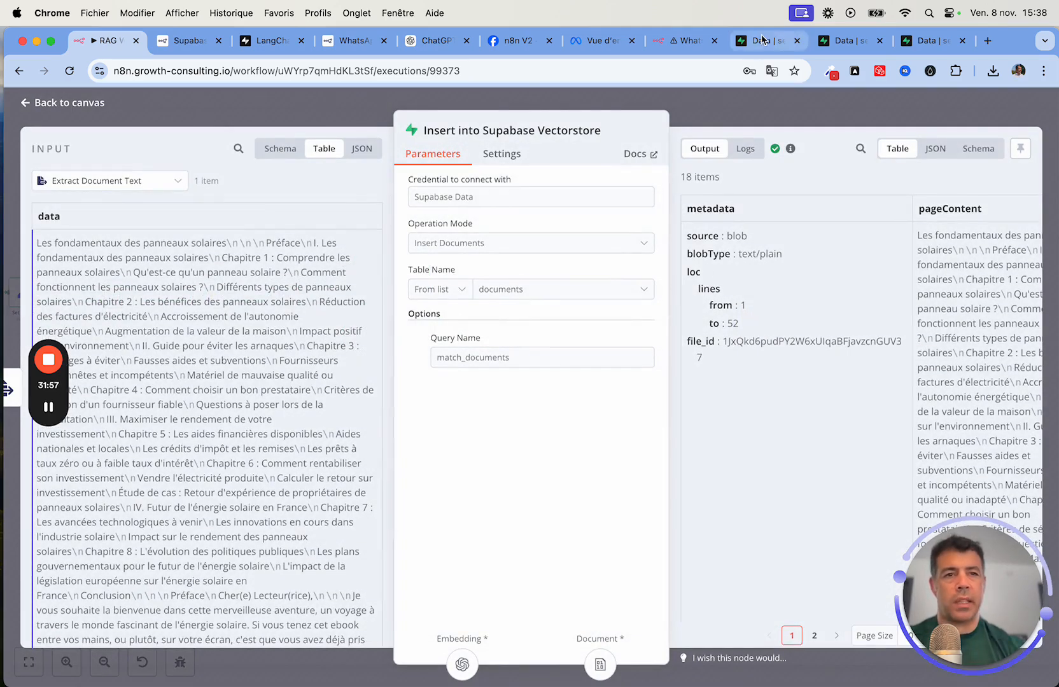
left_click(837, 42)
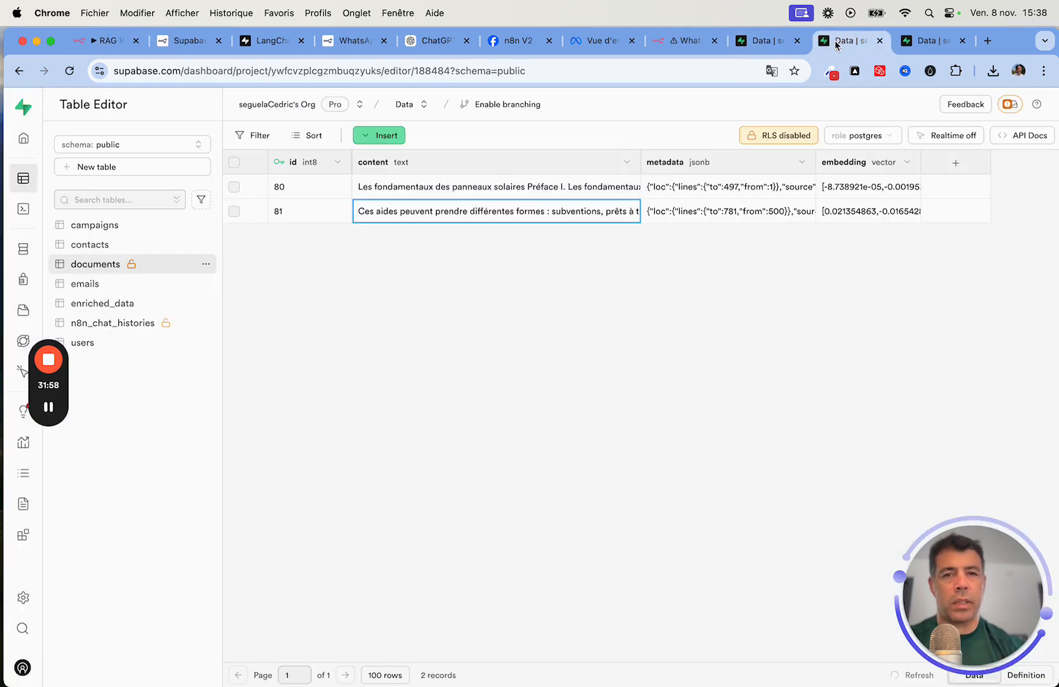
left_click(531, 188)
left_click(512, 210)
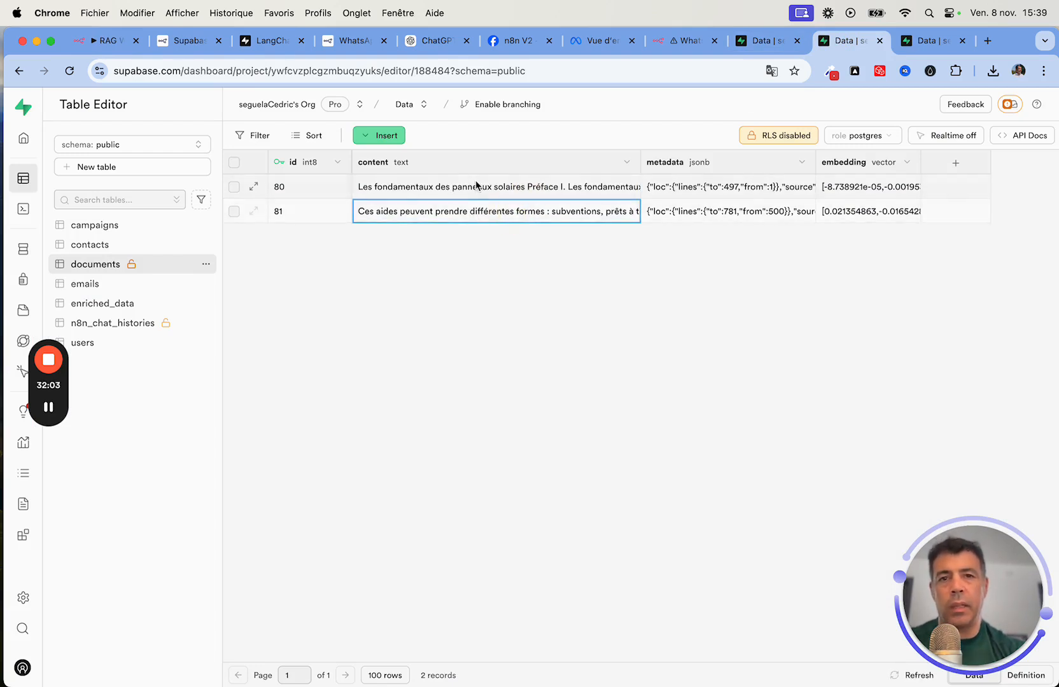
left_click(468, 188)
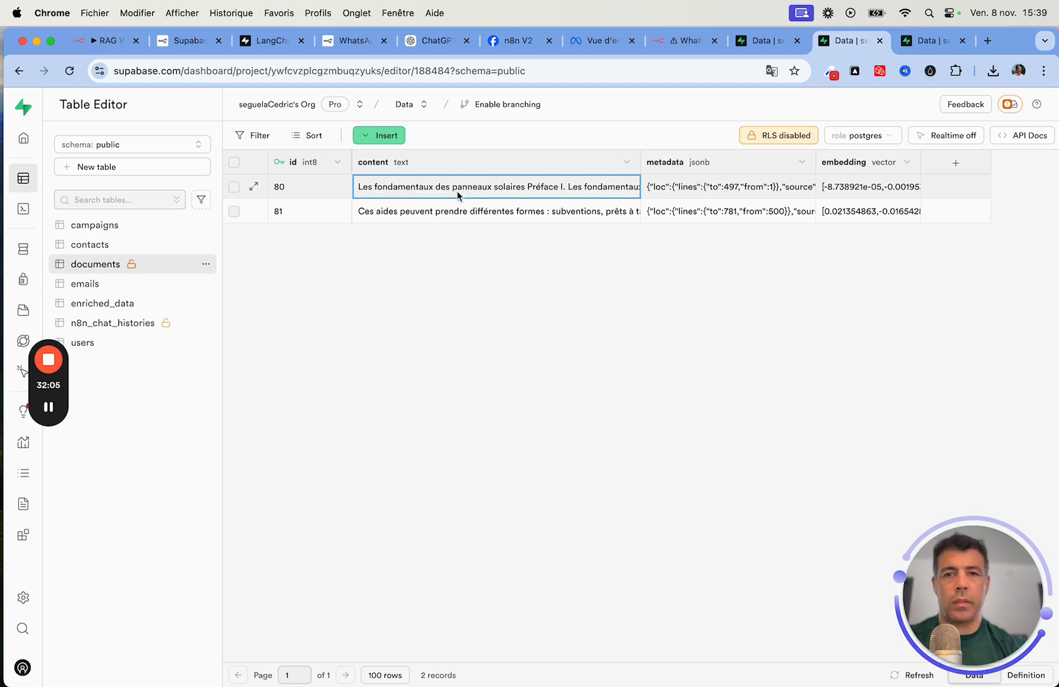
Step: Switch back to n8n to review the vector store insert's pageContent output and the Recursive Character Text Splitter's chunk settings
left_click(106, 40)
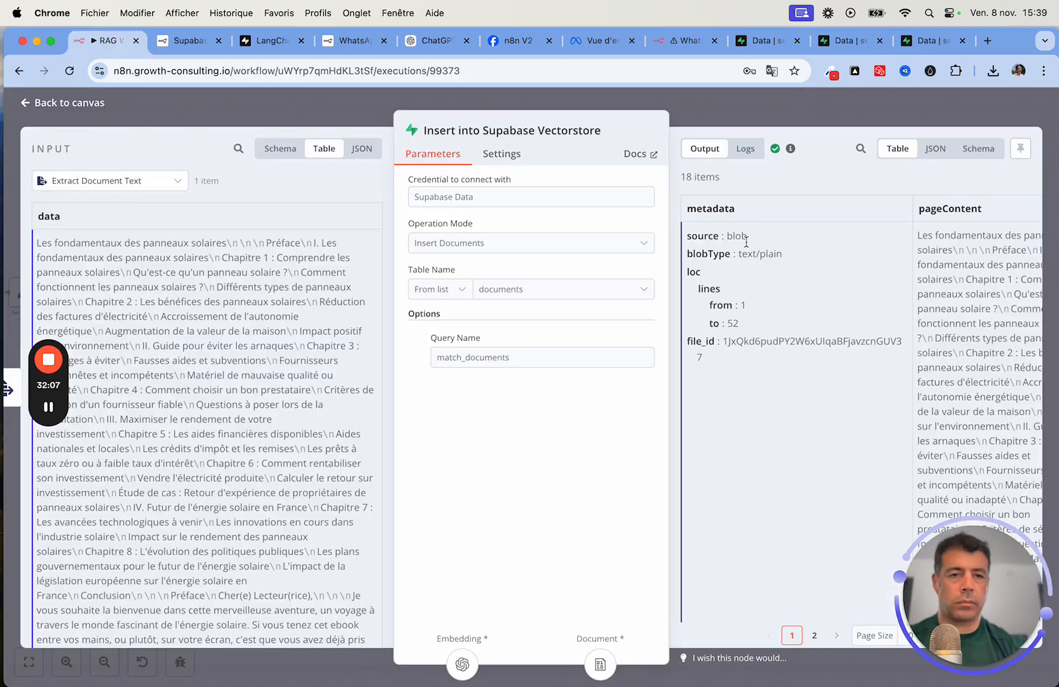
scroll(746, 242, "right", 3)
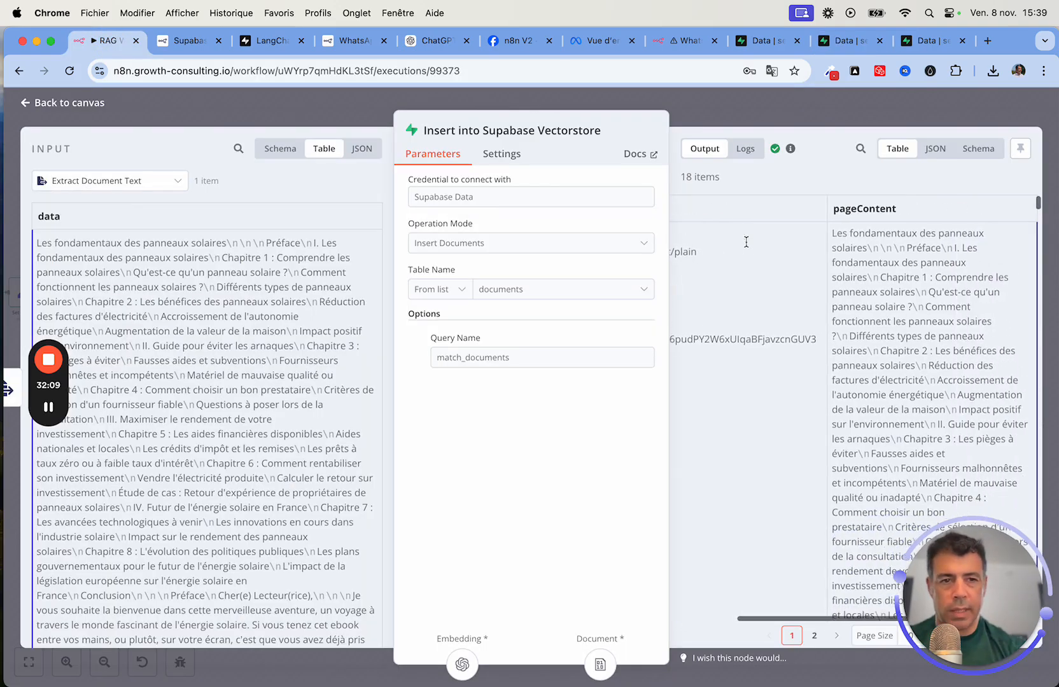
scroll(746, 241, "down", 10)
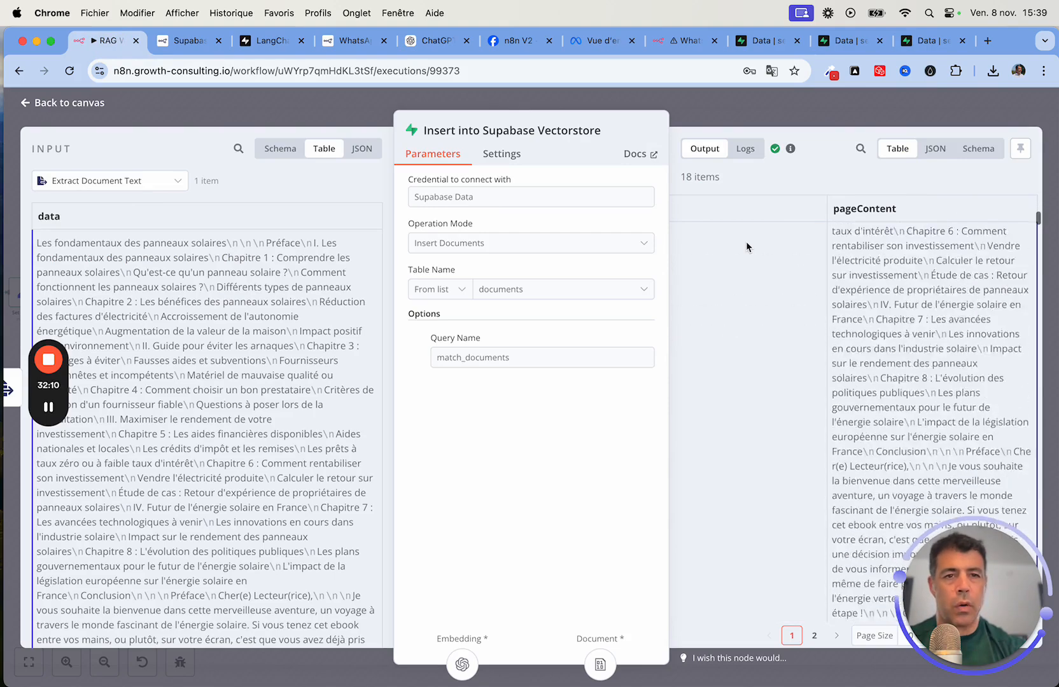
left_click(80, 104)
double_click(714, 322)
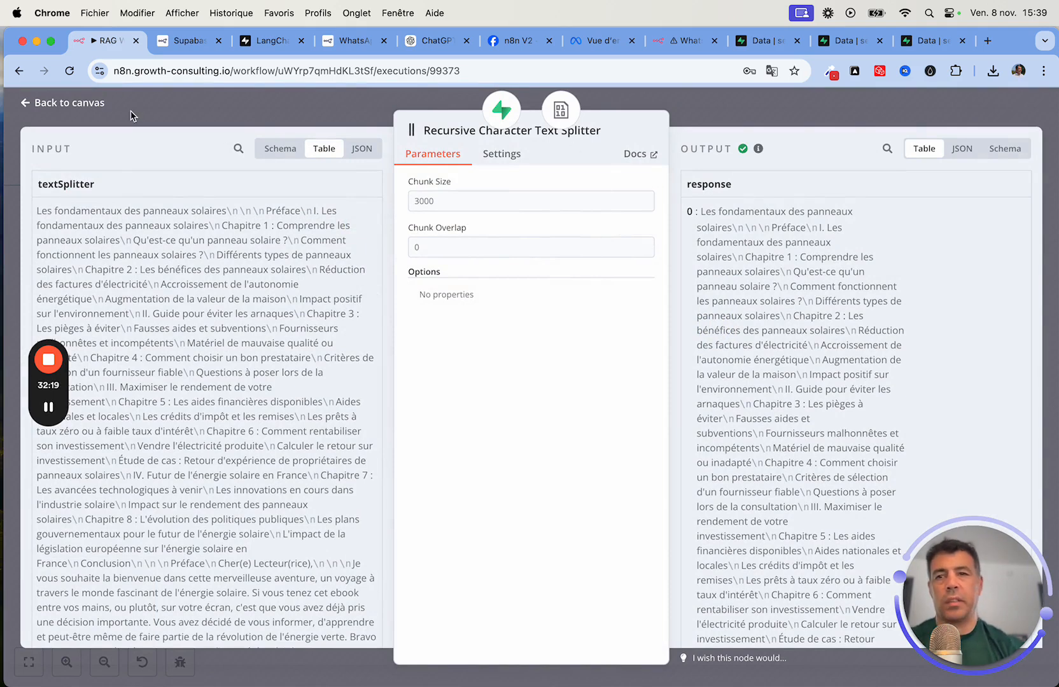
left_click(70, 104)
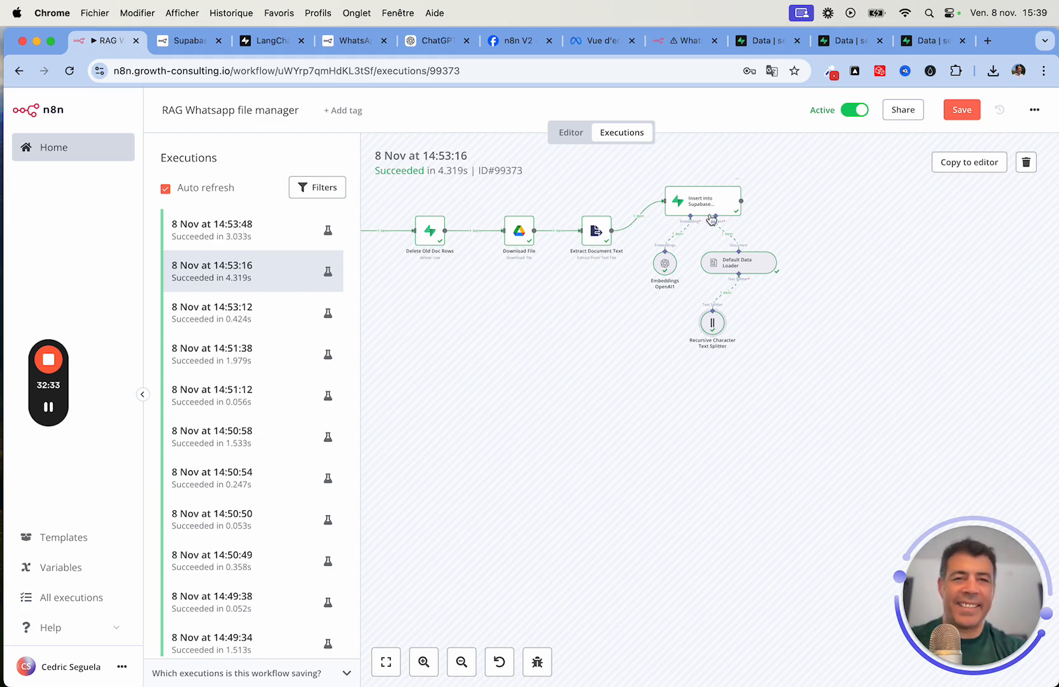
Step: Return to the workflow editor and remove the link between Extract Document Text and the Insert into Supabase node
left_click(571, 132)
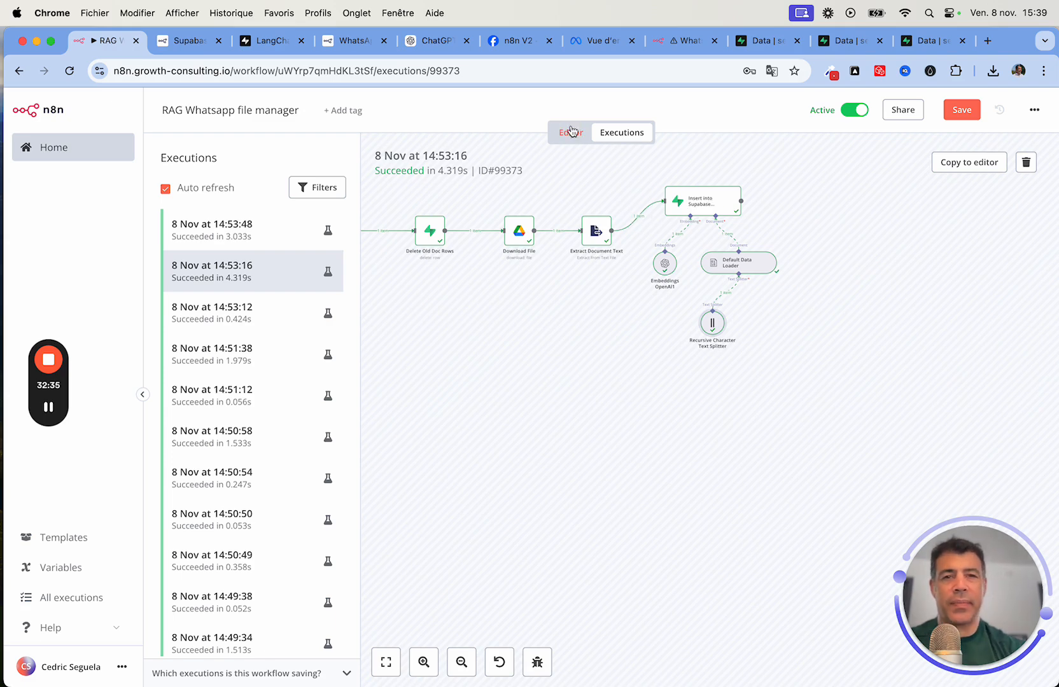
left_click(735, 290)
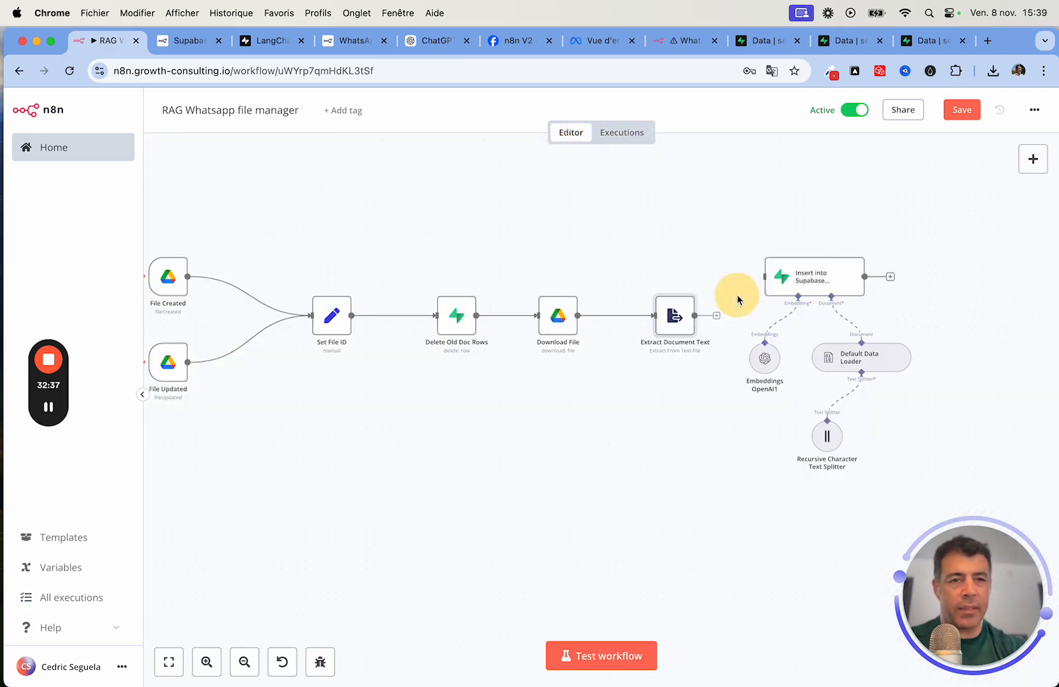
Step: Review the Insert into Supabase Vectorstore parameters, and reconnect the Extract Document Text output to that node's input
double_click(813, 275)
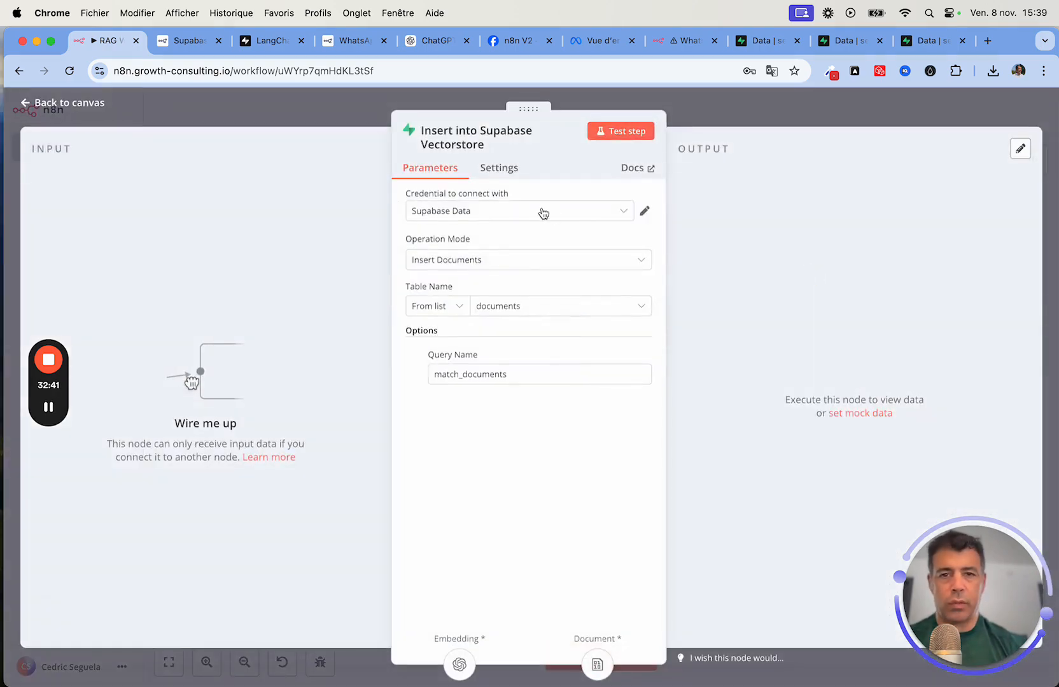
left_click(70, 105)
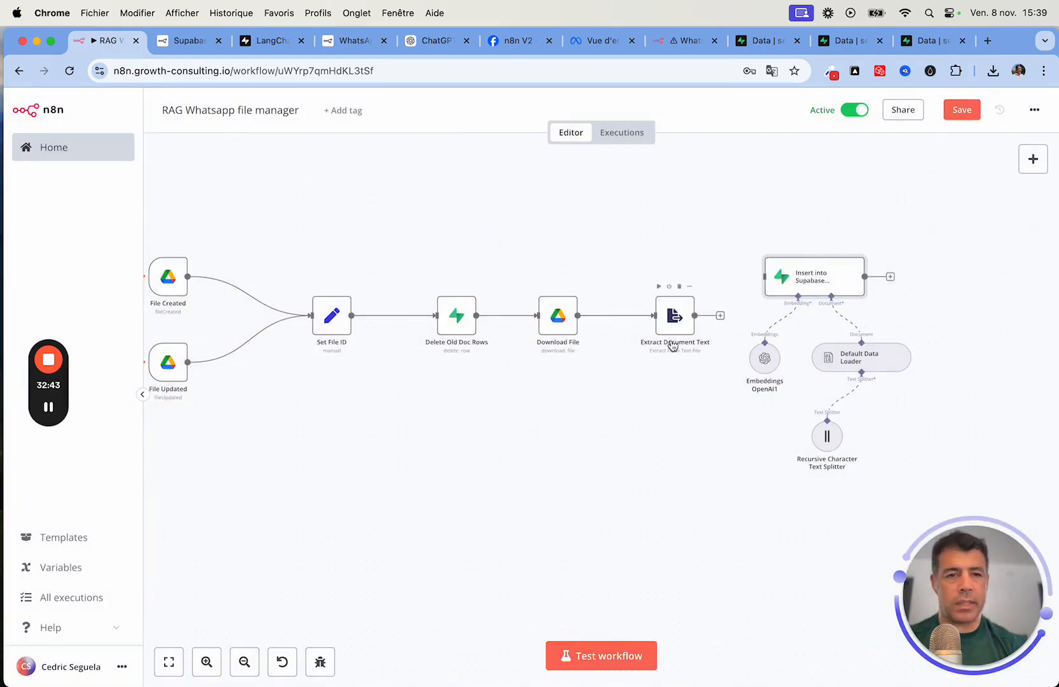
left_click(720, 315)
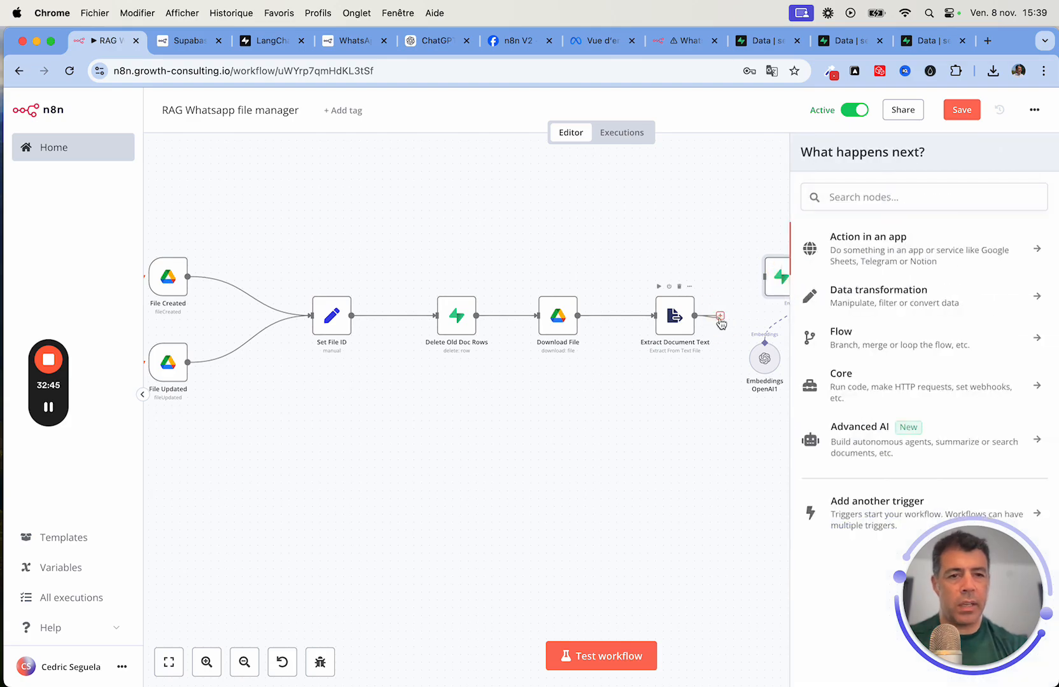
left_click_drag(718, 316, 765, 293)
Step: Examine the Embeddings OpenAI1 node's available models, keep text-embedding-3-small selected, and return to the canvas
double_click(765, 358)
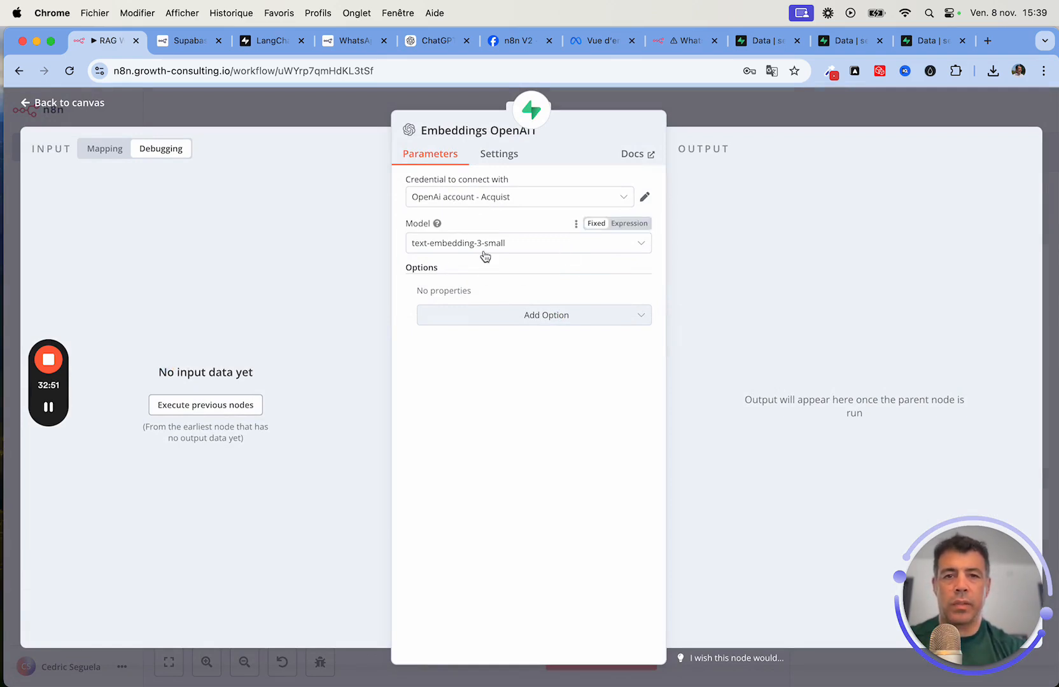
left_click(535, 253)
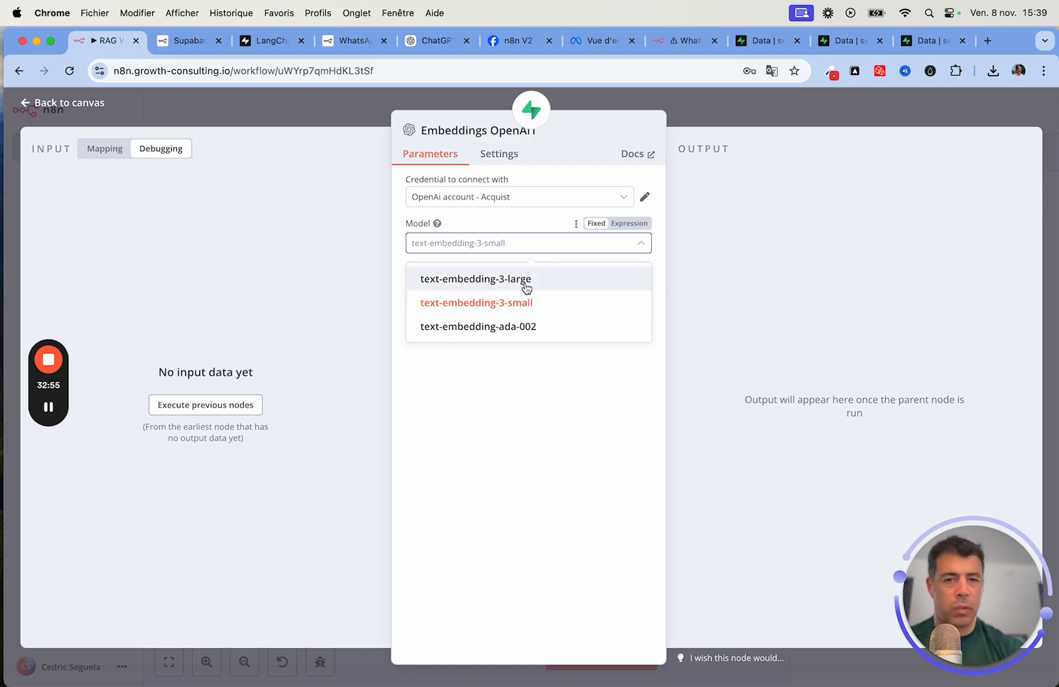
left_click(473, 309)
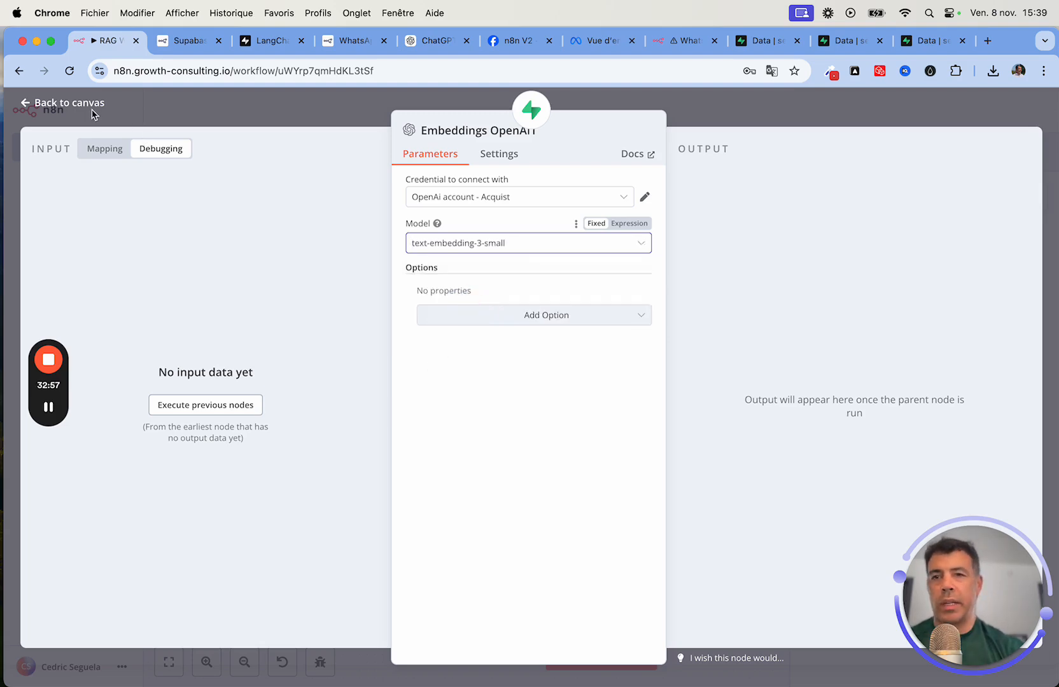
left_click(69, 103)
Step: Attach a new Default Data Loader to the Supabase insert node's document input in place of the existing one, and detach it again
left_click(553, 253)
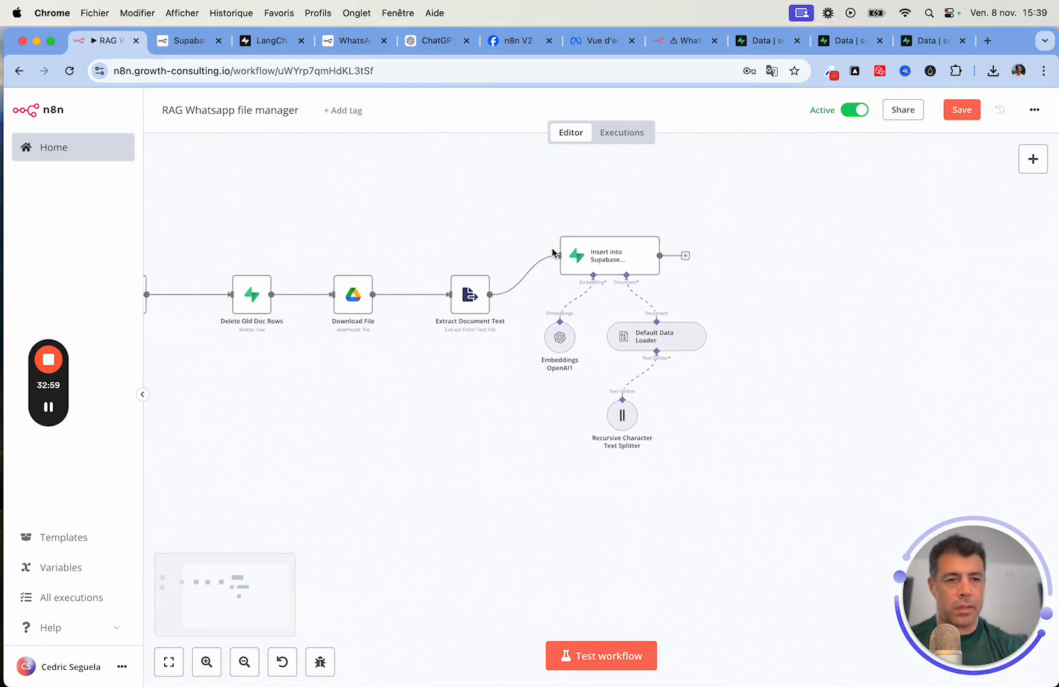
scroll(553, 253, "right", 2)
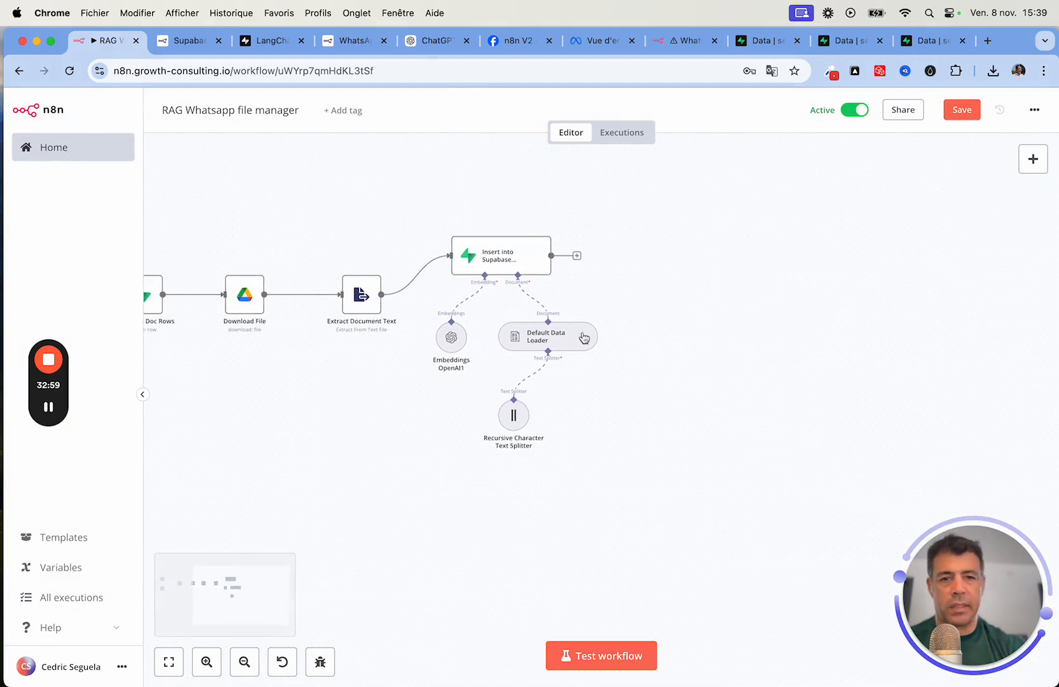
left_click(534, 300)
left_click(518, 303)
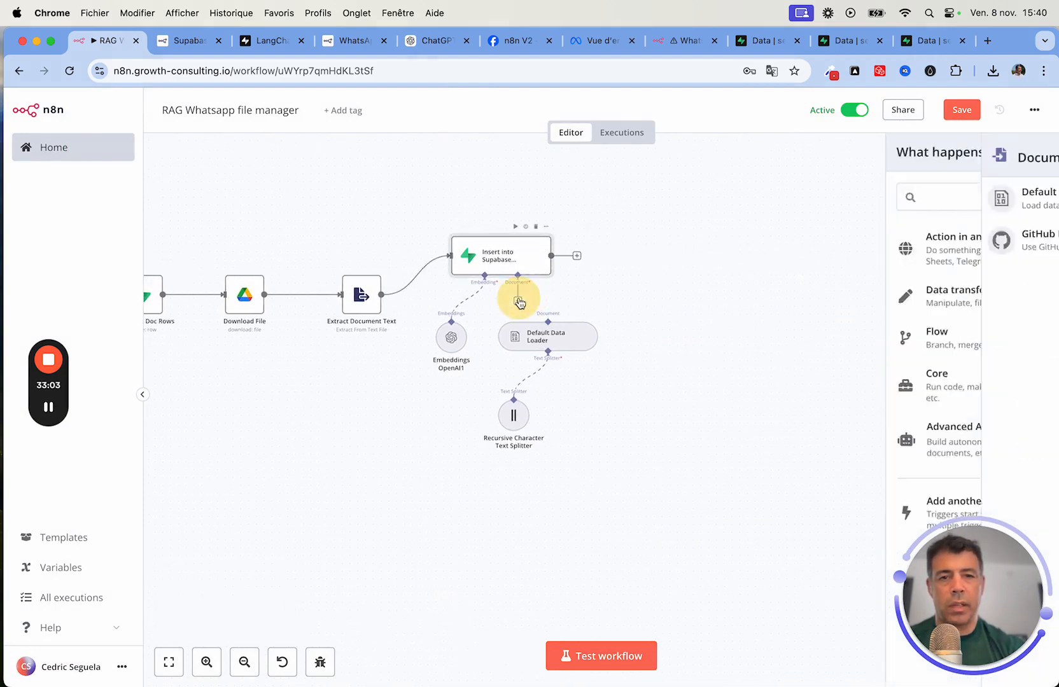
left_click(920, 206)
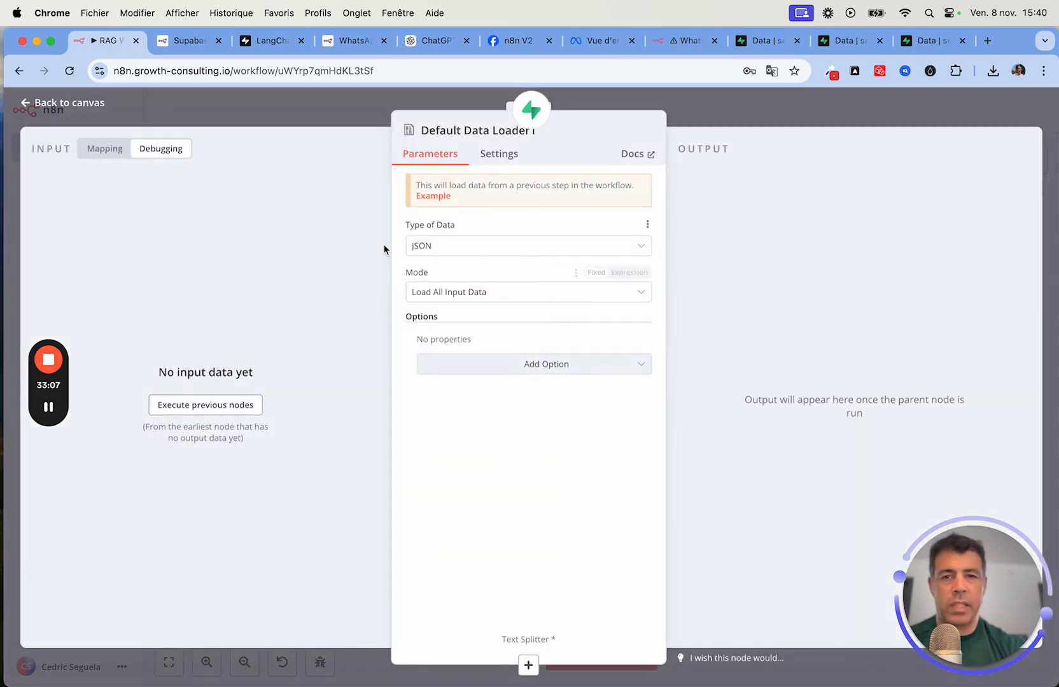
left_click(62, 102)
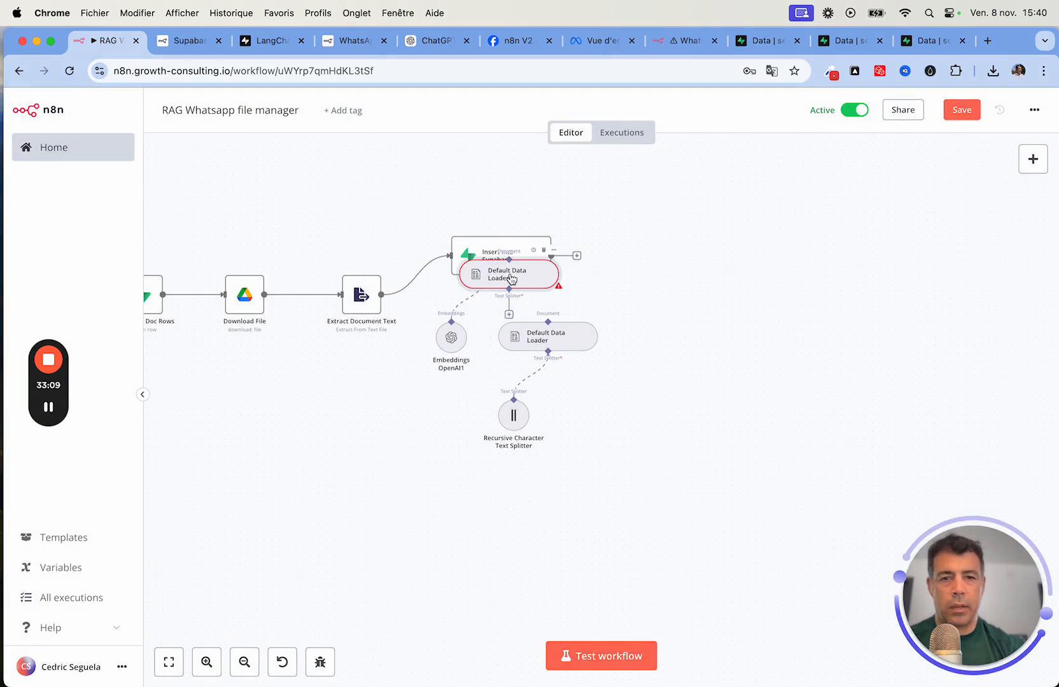
left_click_drag(507, 279, 805, 291)
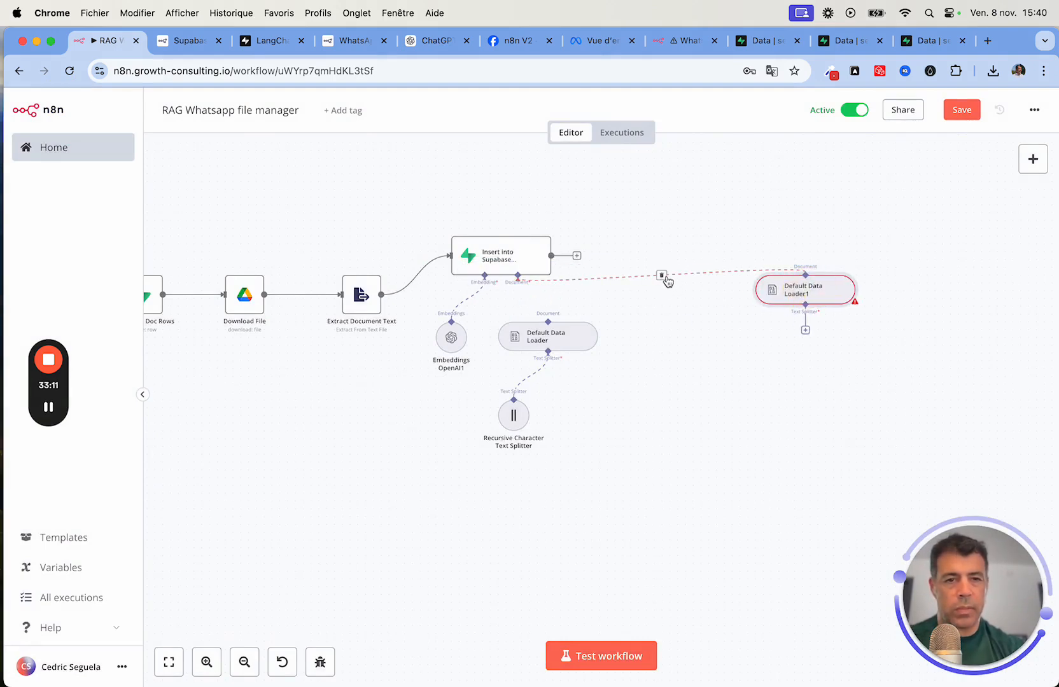
left_click(662, 275)
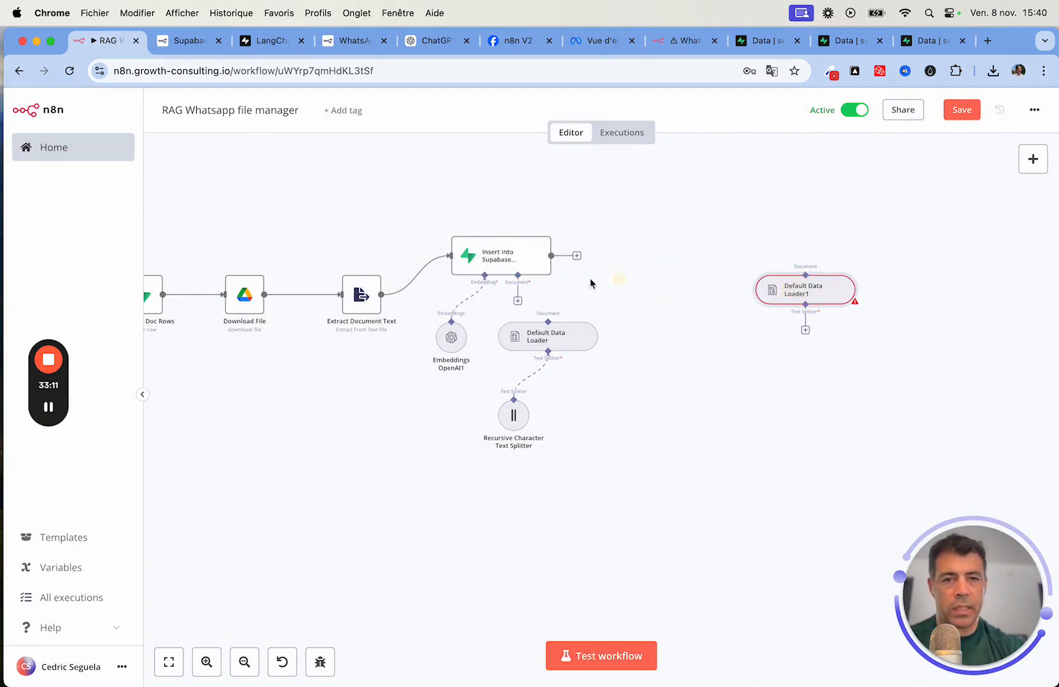
Step: Review the original Default Data Loader's data and file_id metadata settings, and delete the extra Default Data Loader1 node
double_click(551, 336)
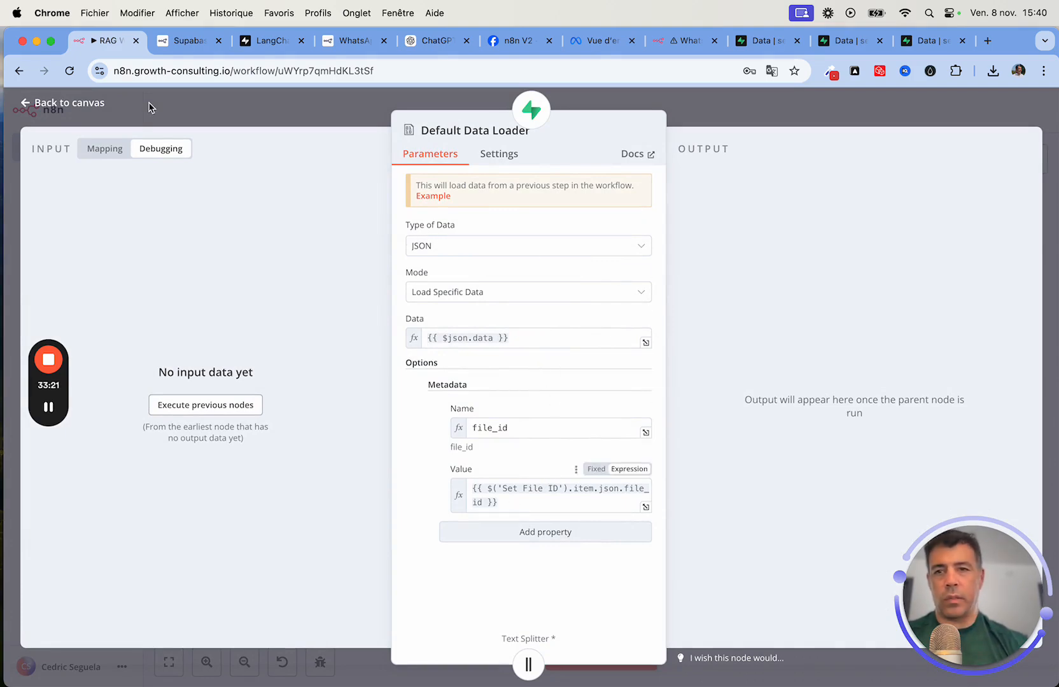
left_click(95, 102)
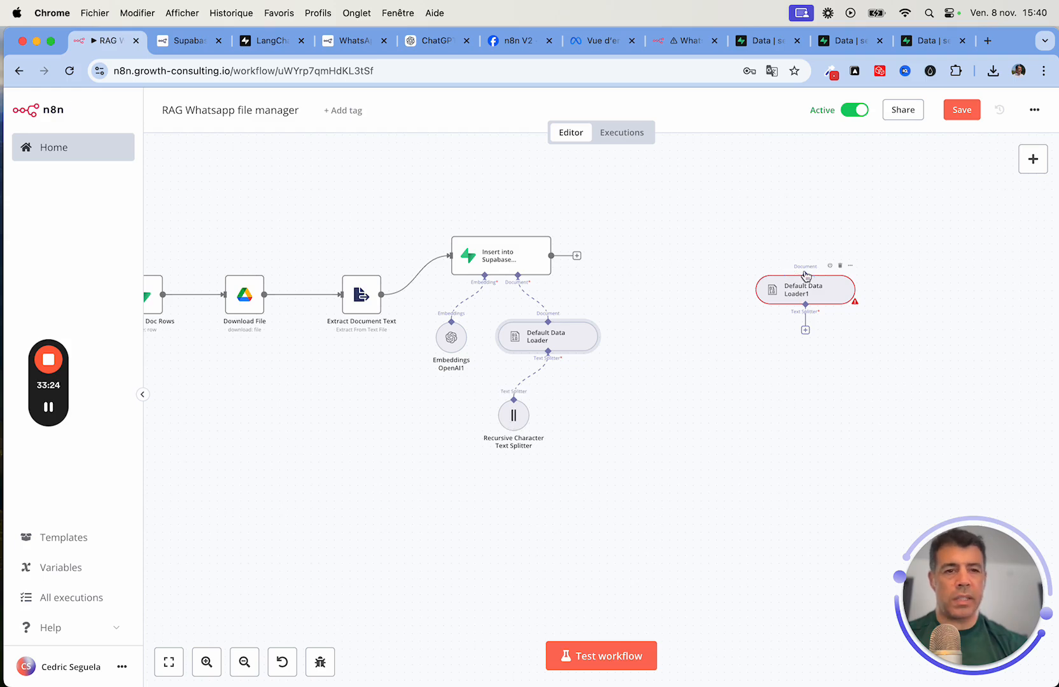
left_click(840, 266)
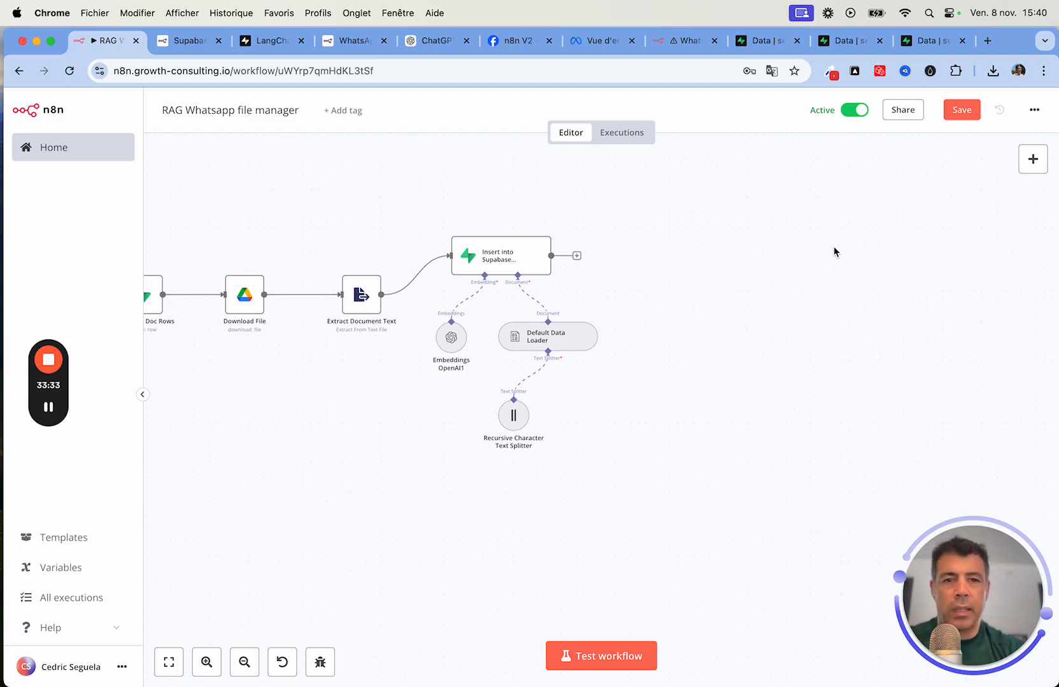
Step: Leave the RAG Whatsapp file manager workflow for the workflows overview, saving its changes on exit
scroll(834, 246, "left", 10)
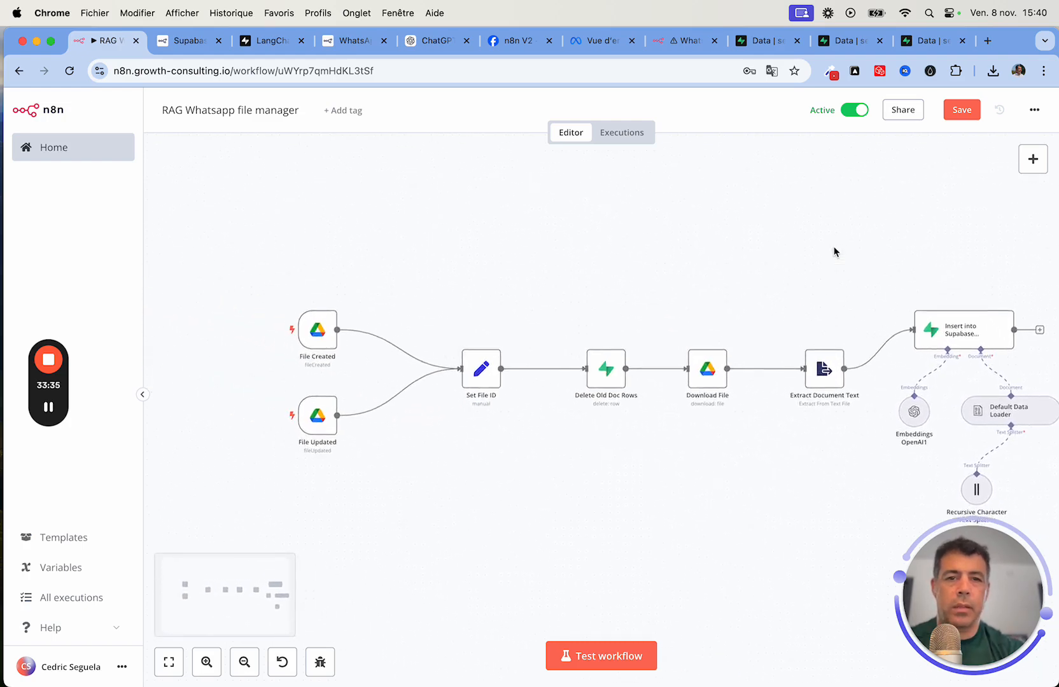
scroll(833, 246, "right", 3)
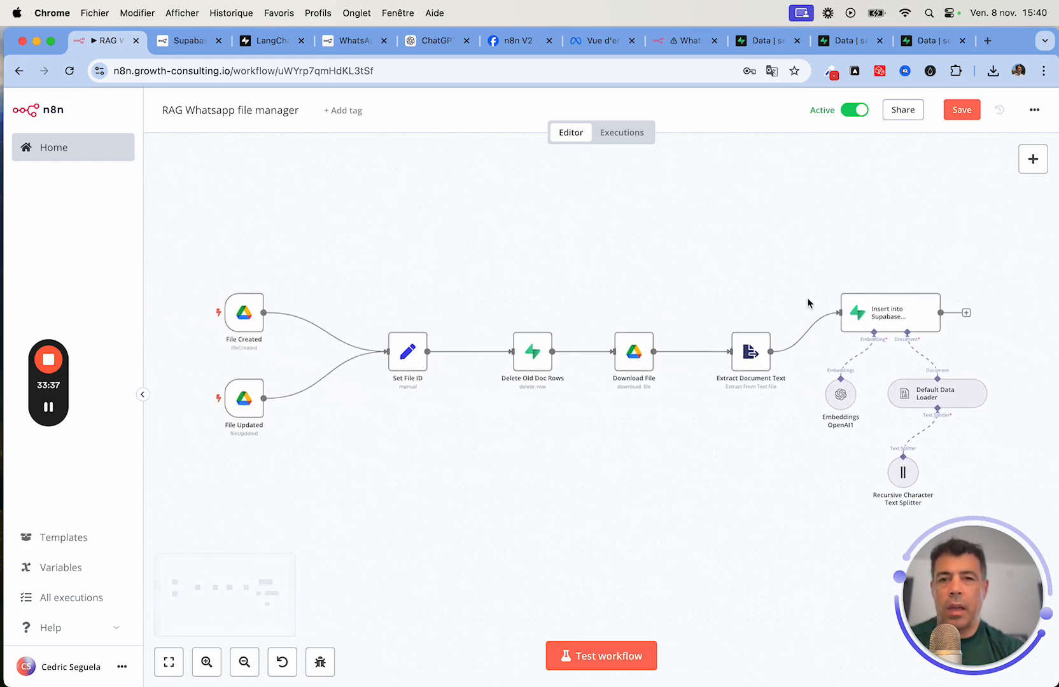
left_click(72, 149)
left_click(646, 417)
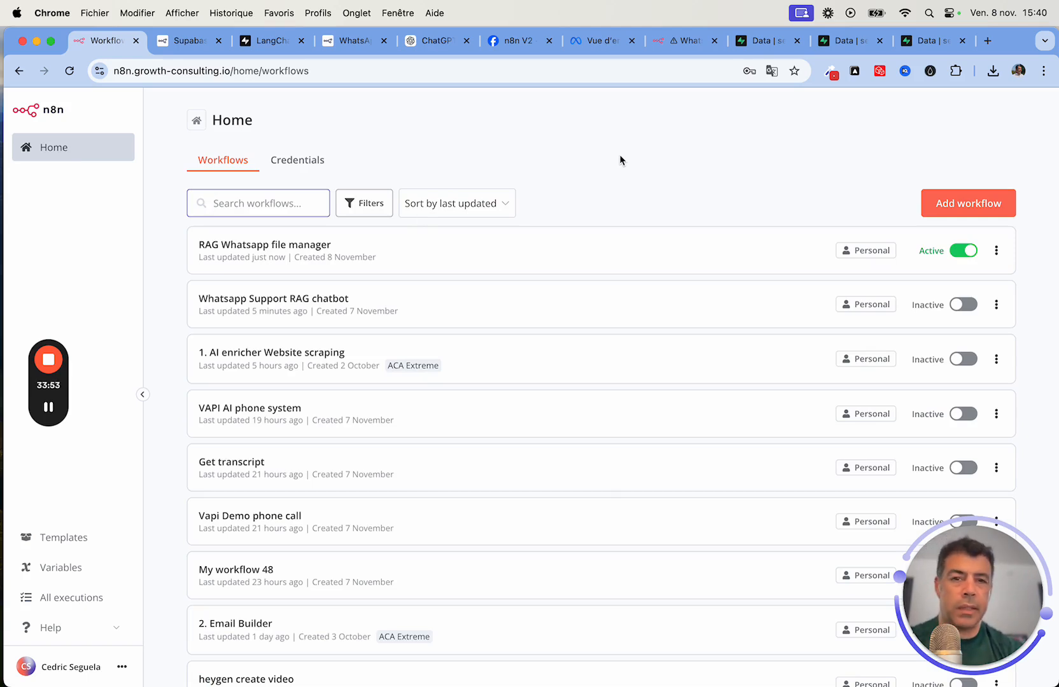
Step: Reopen the RAG Whatsapp file manager workflow, save it again, and go back to the workflows overview
left_click(271, 250)
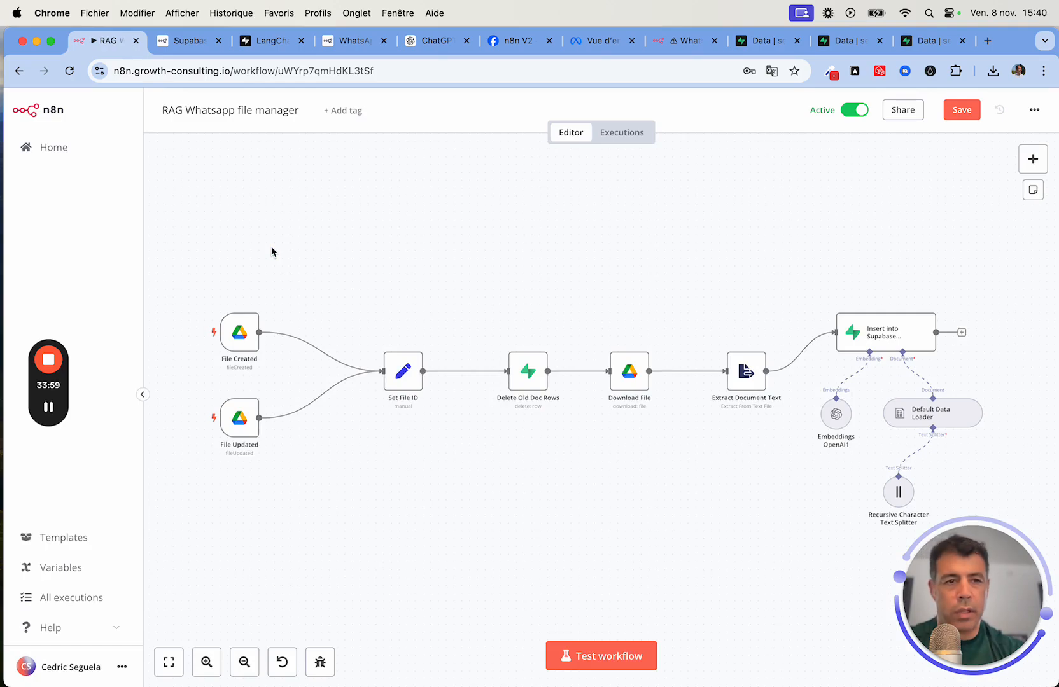
left_click(53, 149)
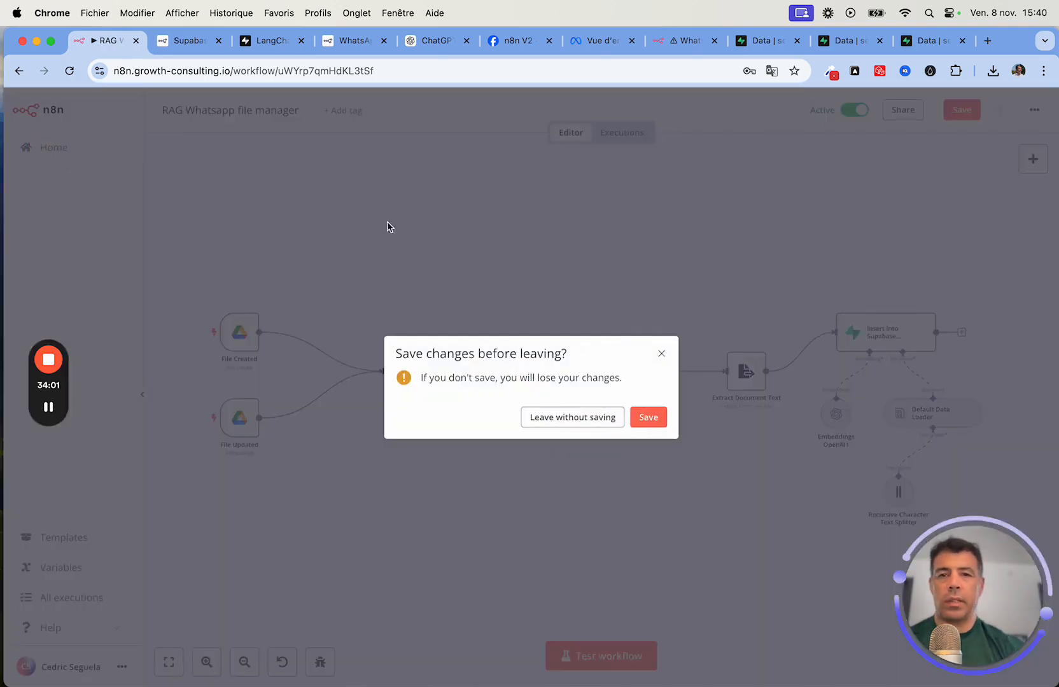
left_click(648, 420)
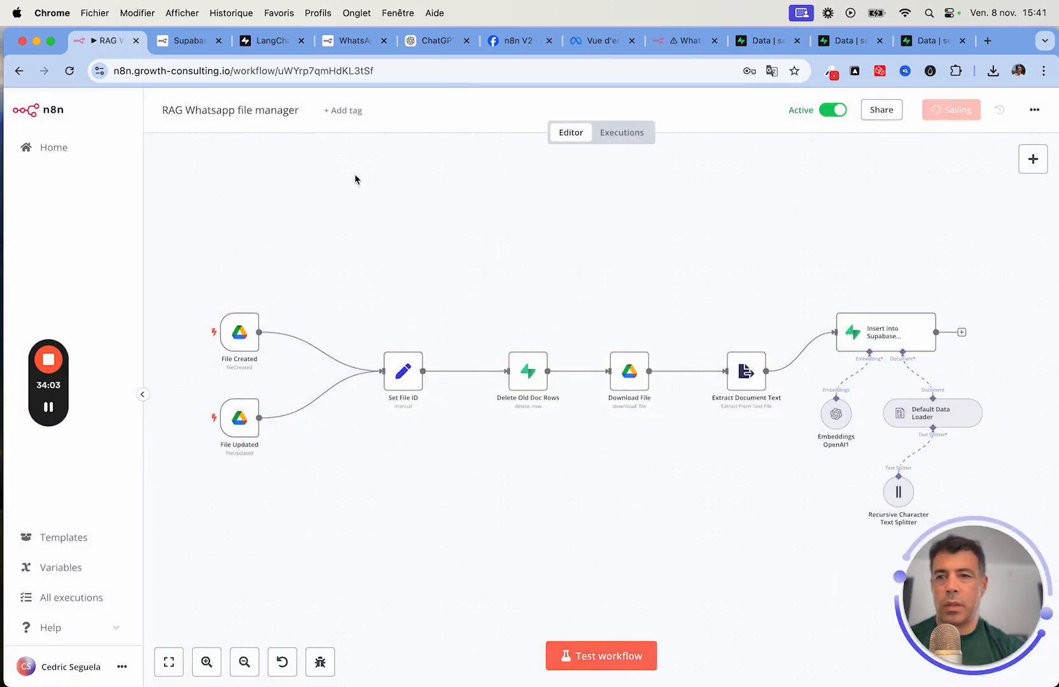
left_click(70, 150)
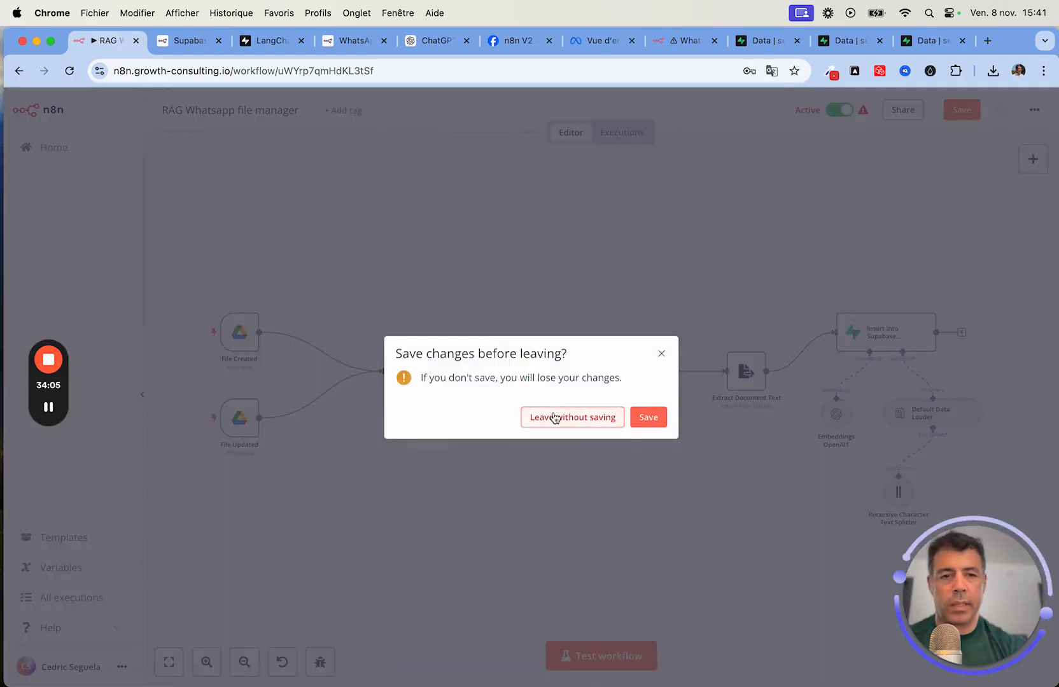
left_click(660, 356)
left_click(76, 150)
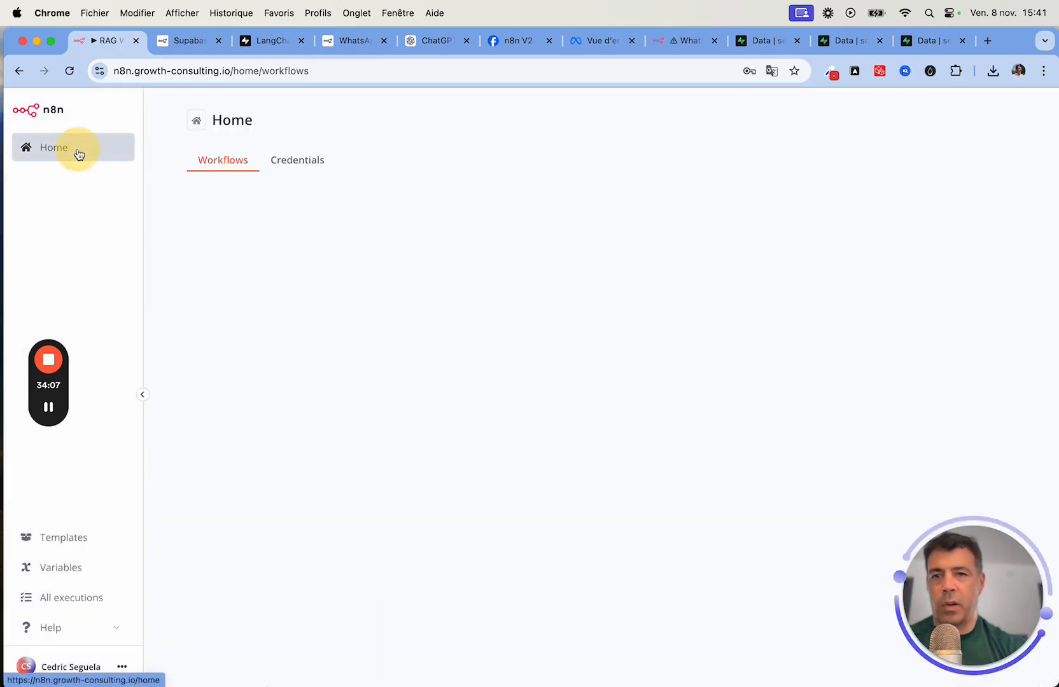